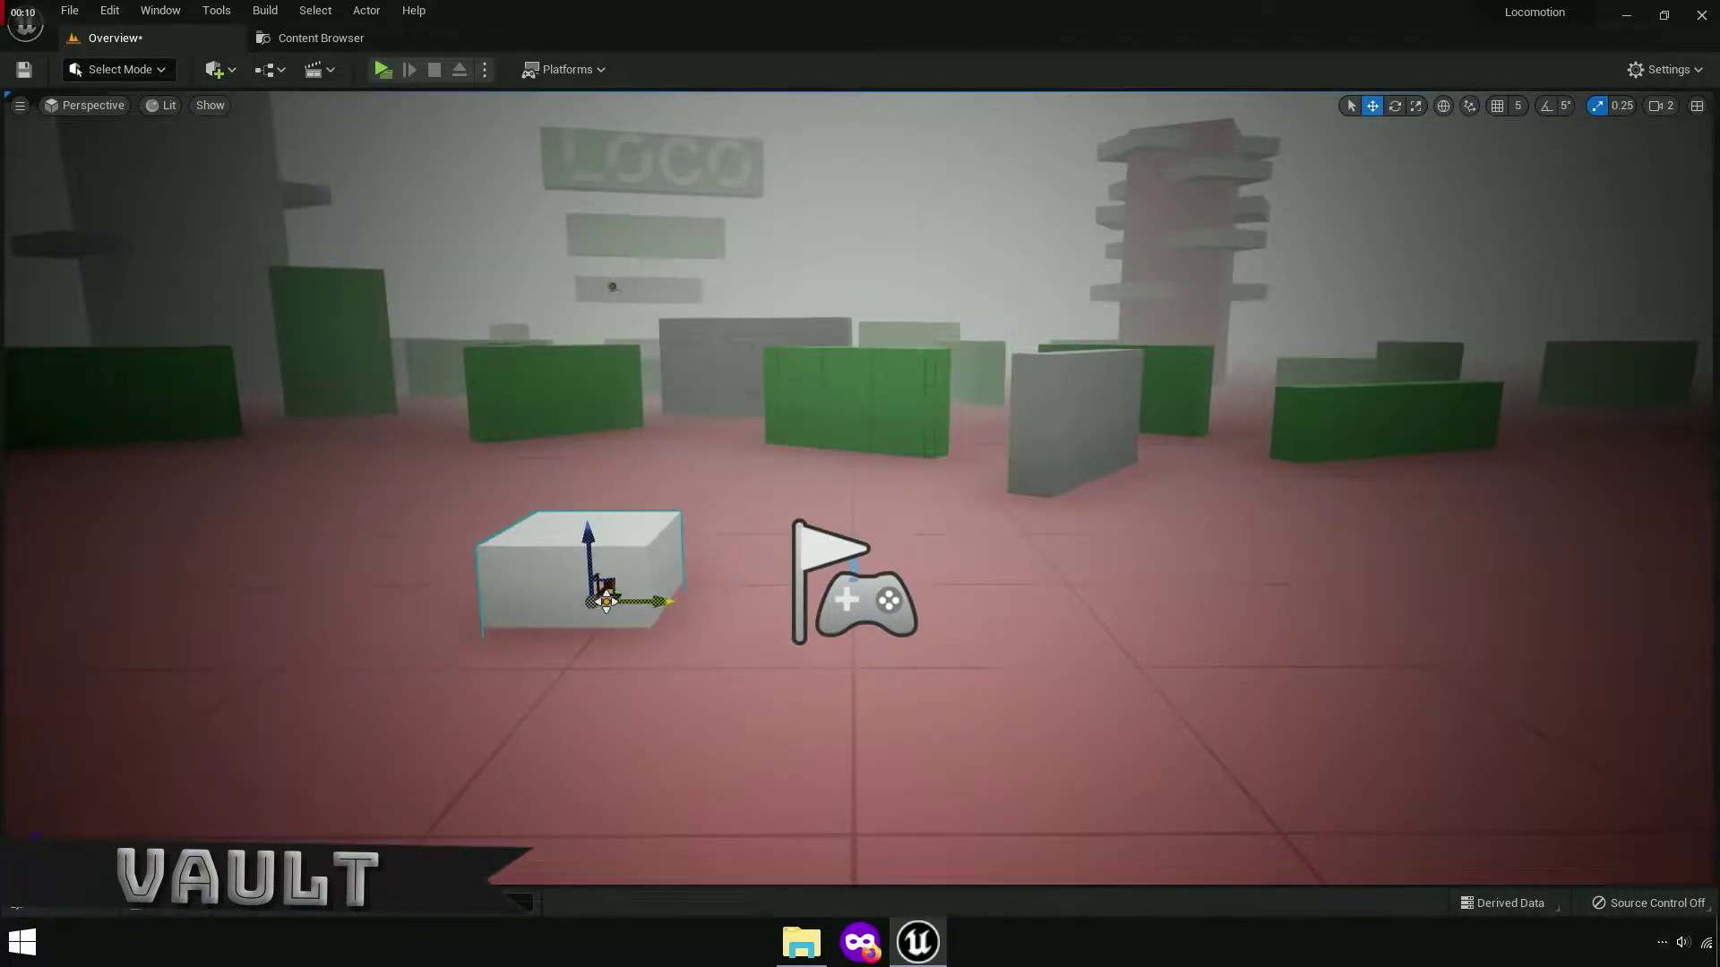
- Frame the selected cube, then crouch and vault the character over it in play
key(f)
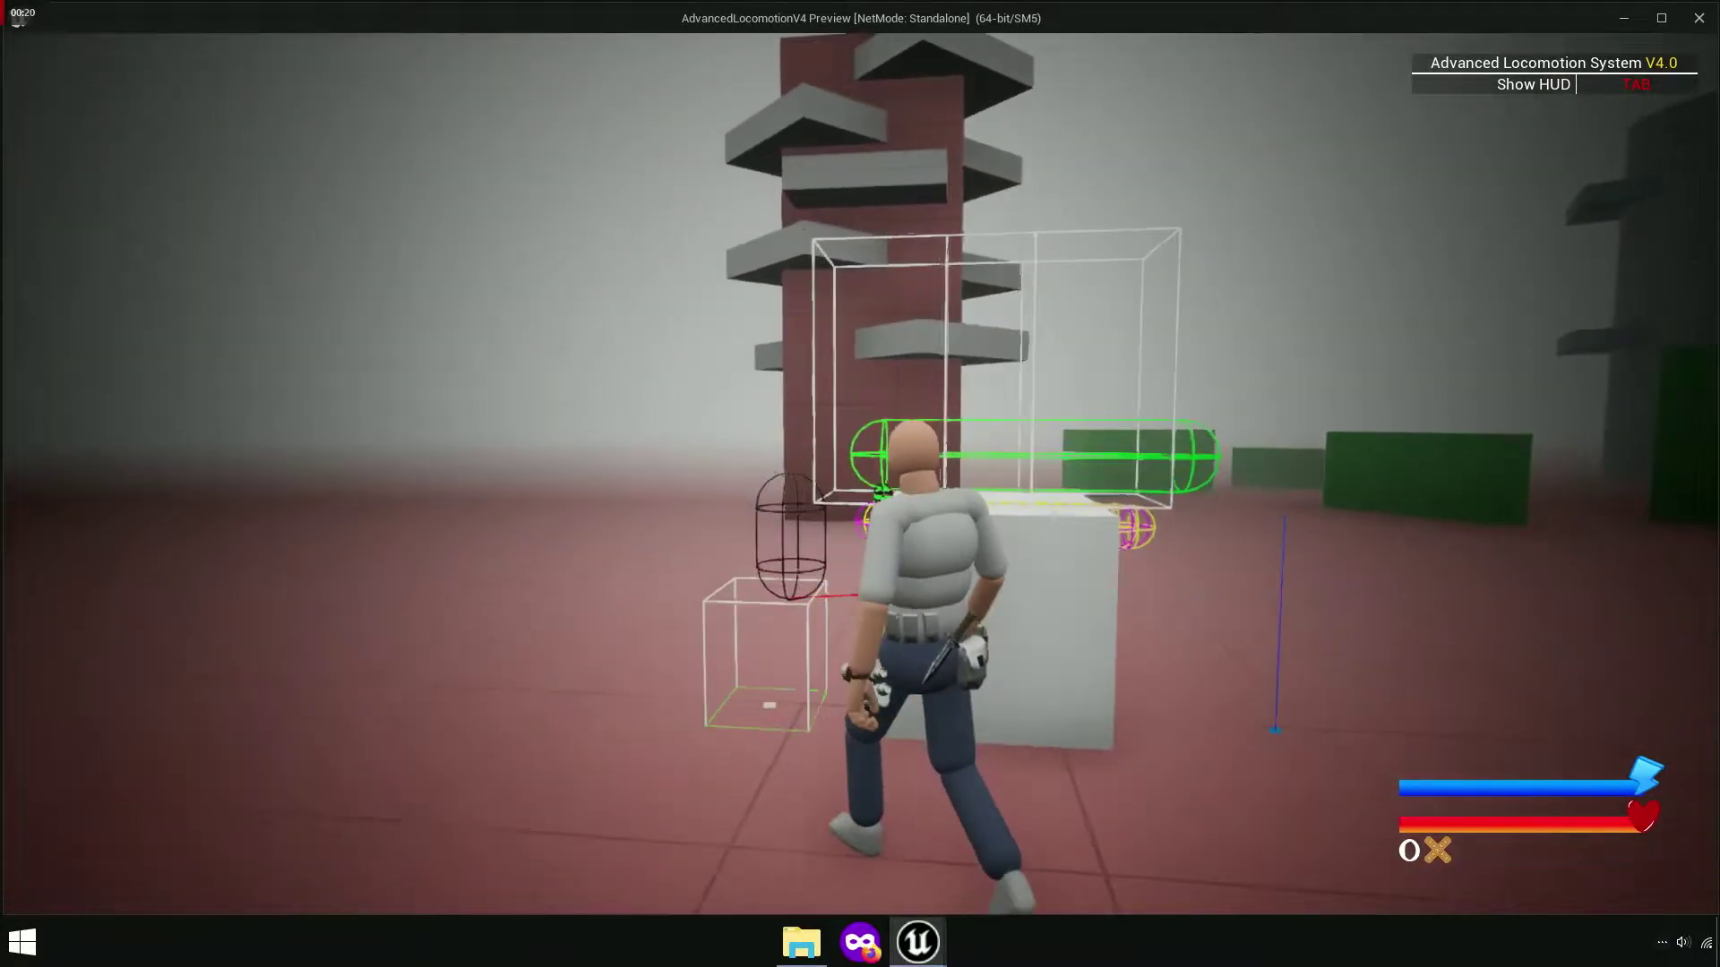
key(c)
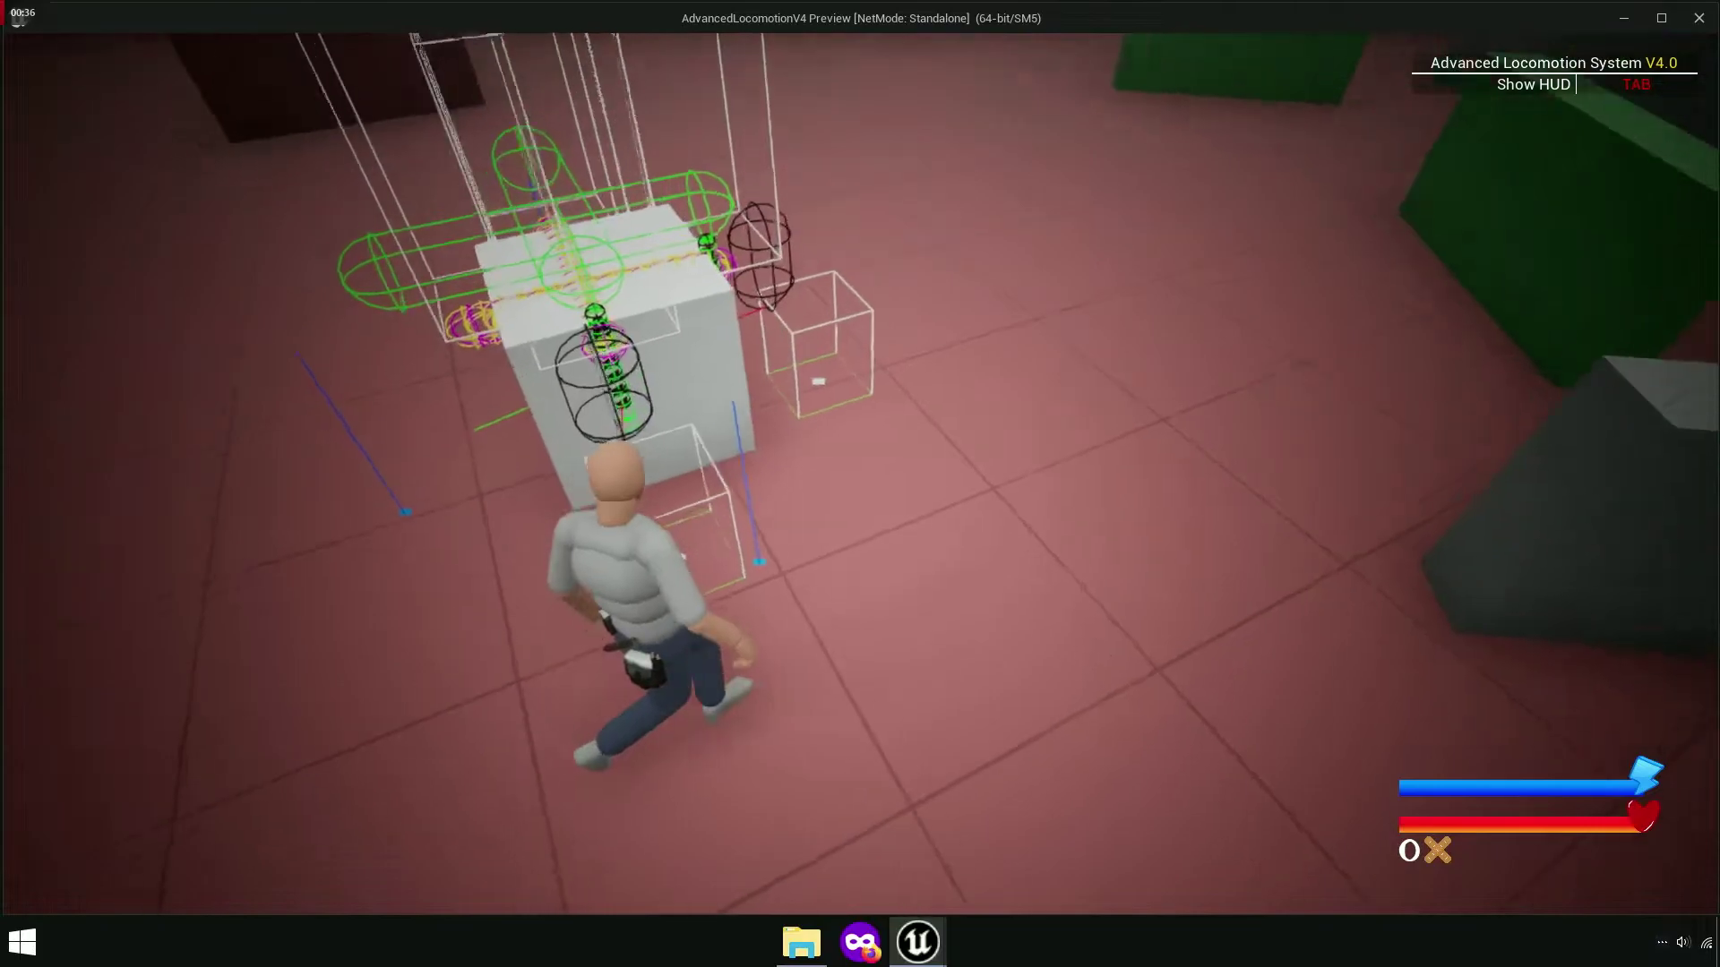
- Leave the preview, stretch the cube along Y into a long wall, and launch a play-test
key(Escape)
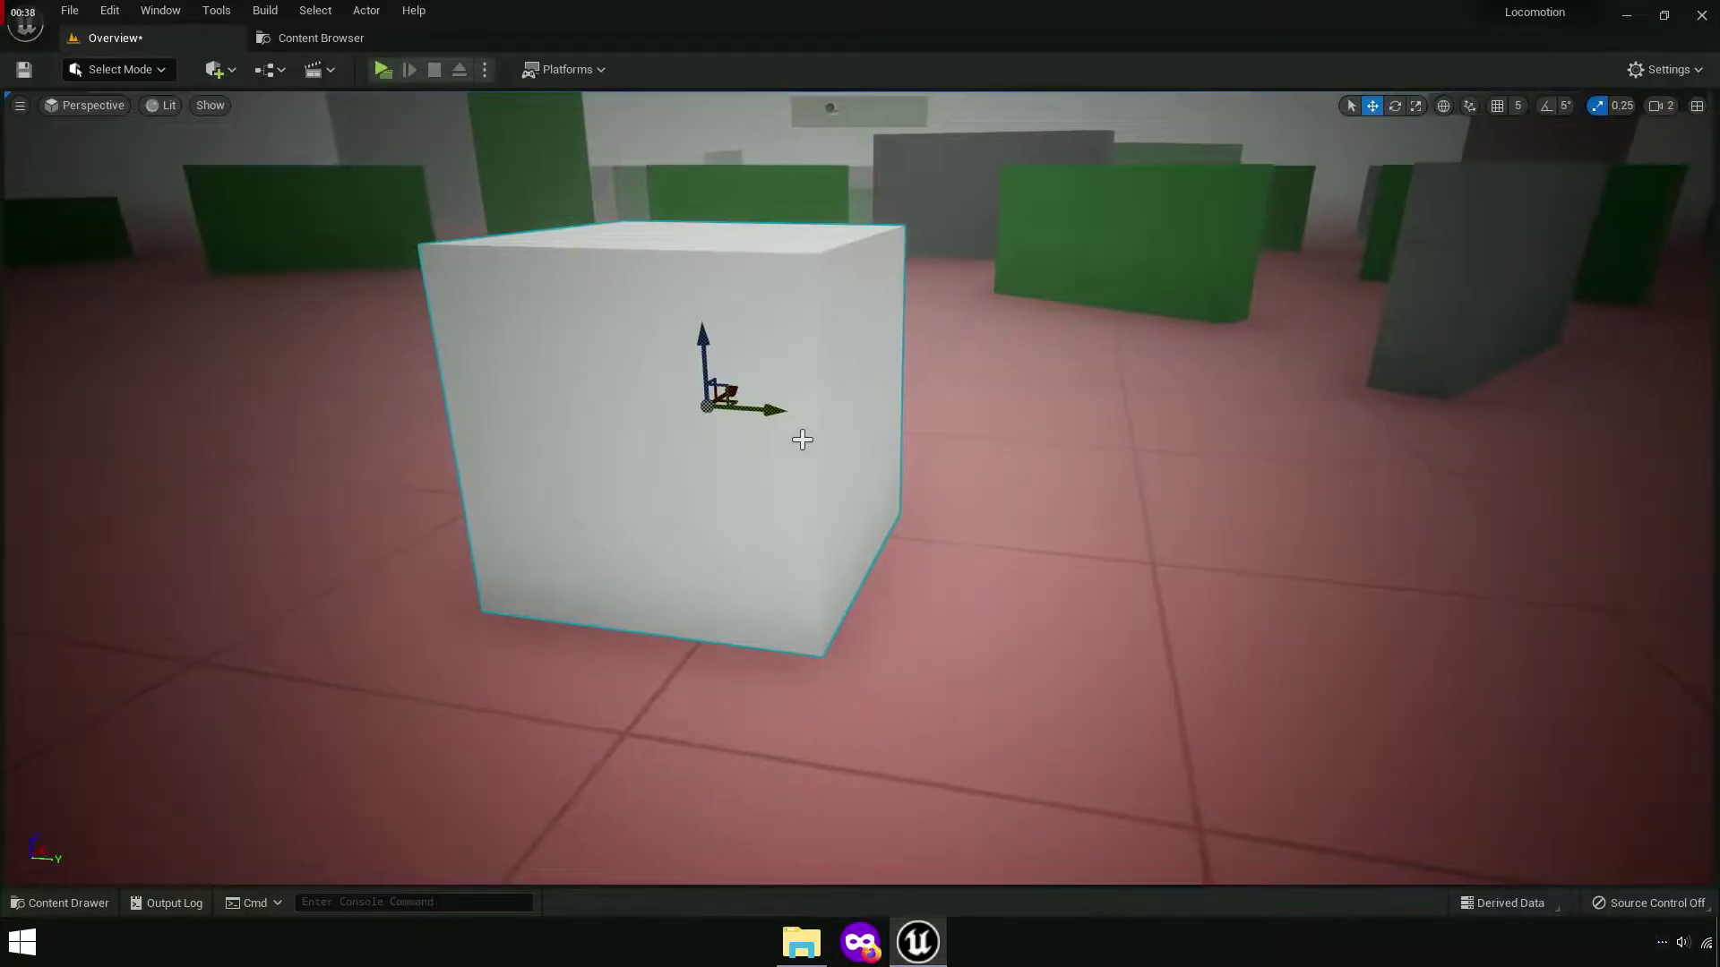
drag(762, 409, 550, 119)
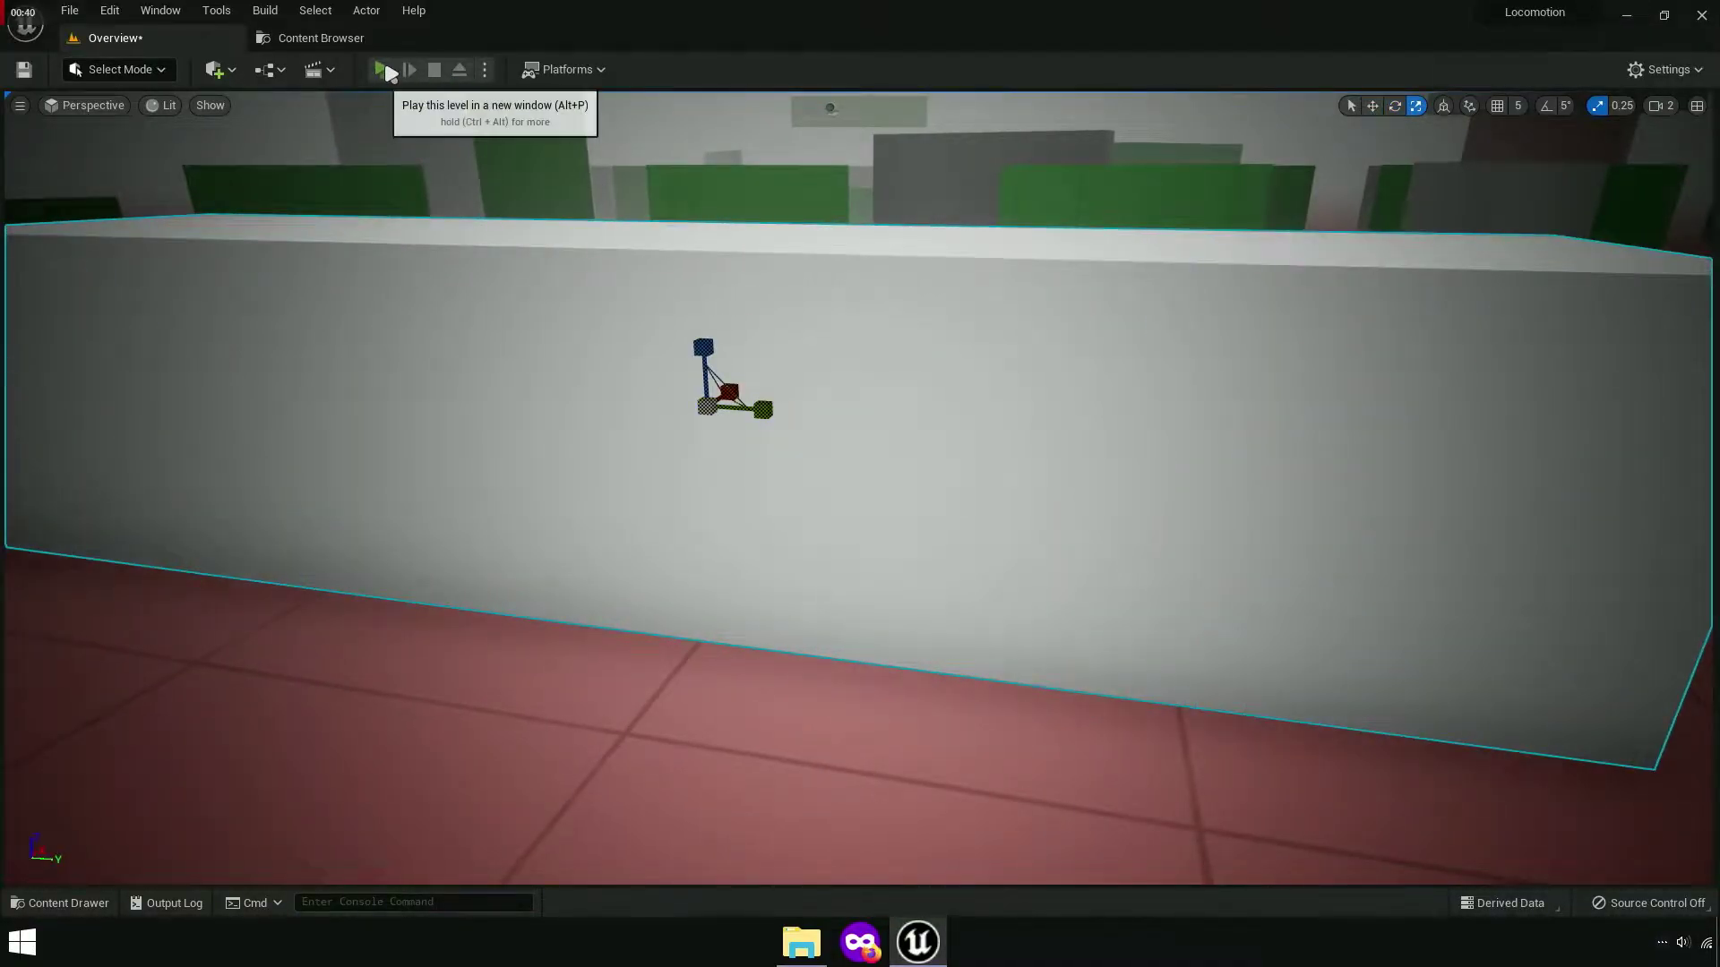
click(384, 70)
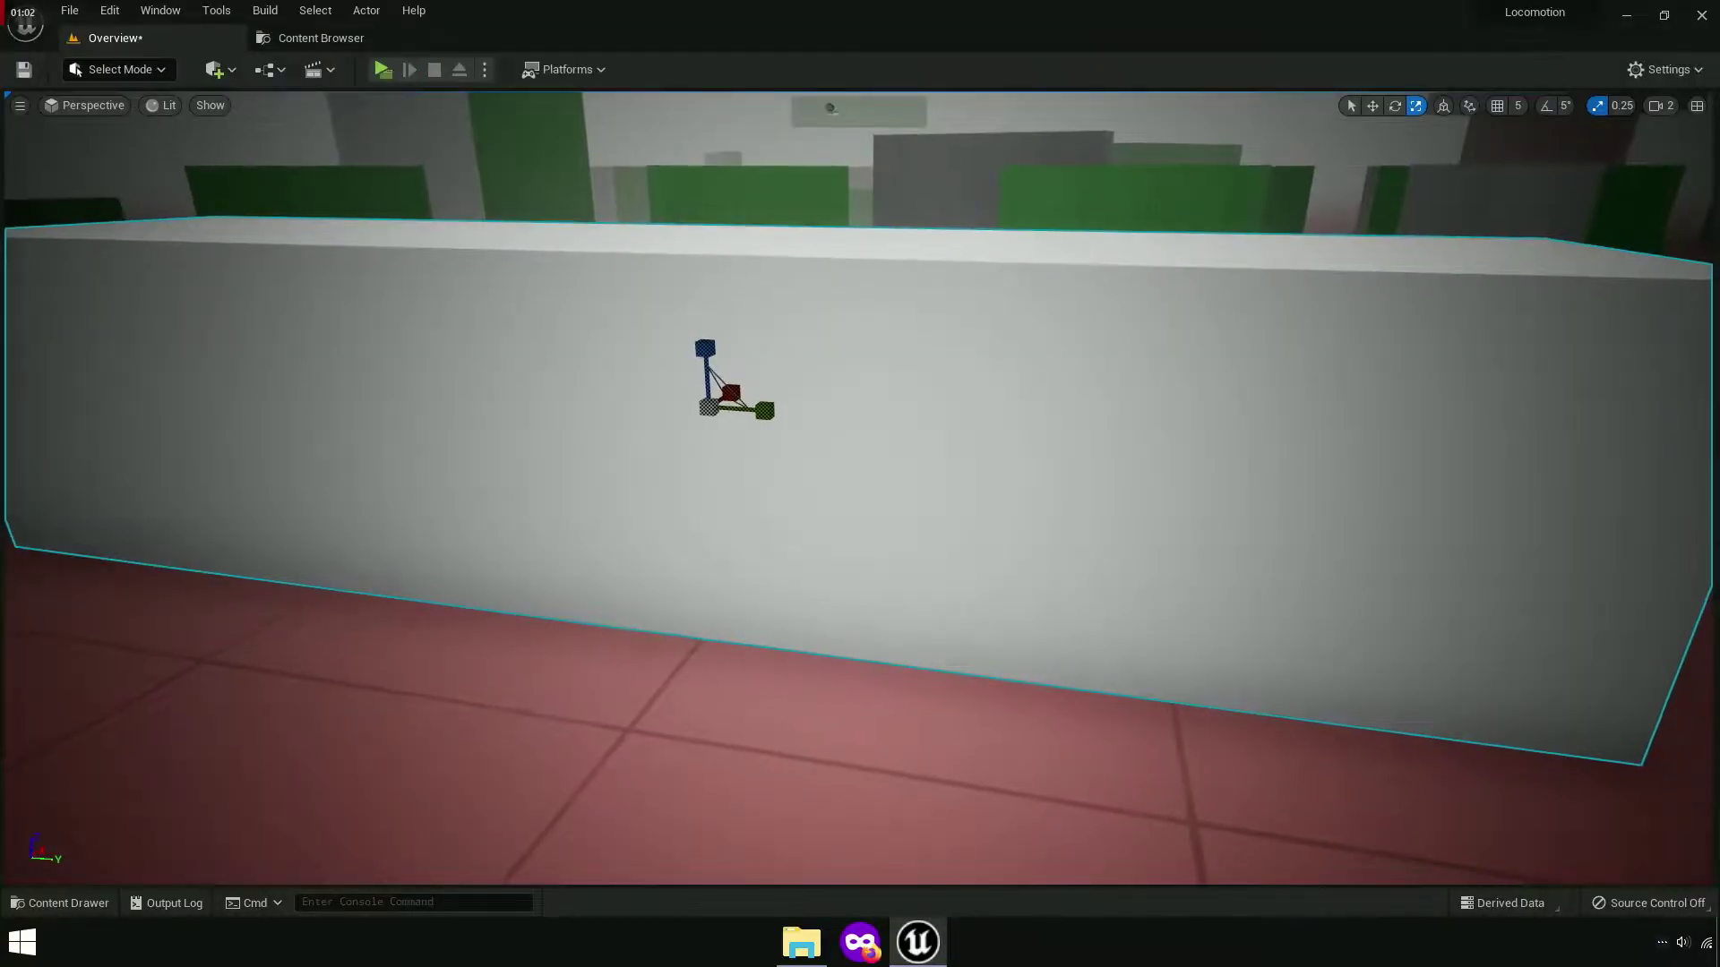
scroll(859, 488, down, 4)
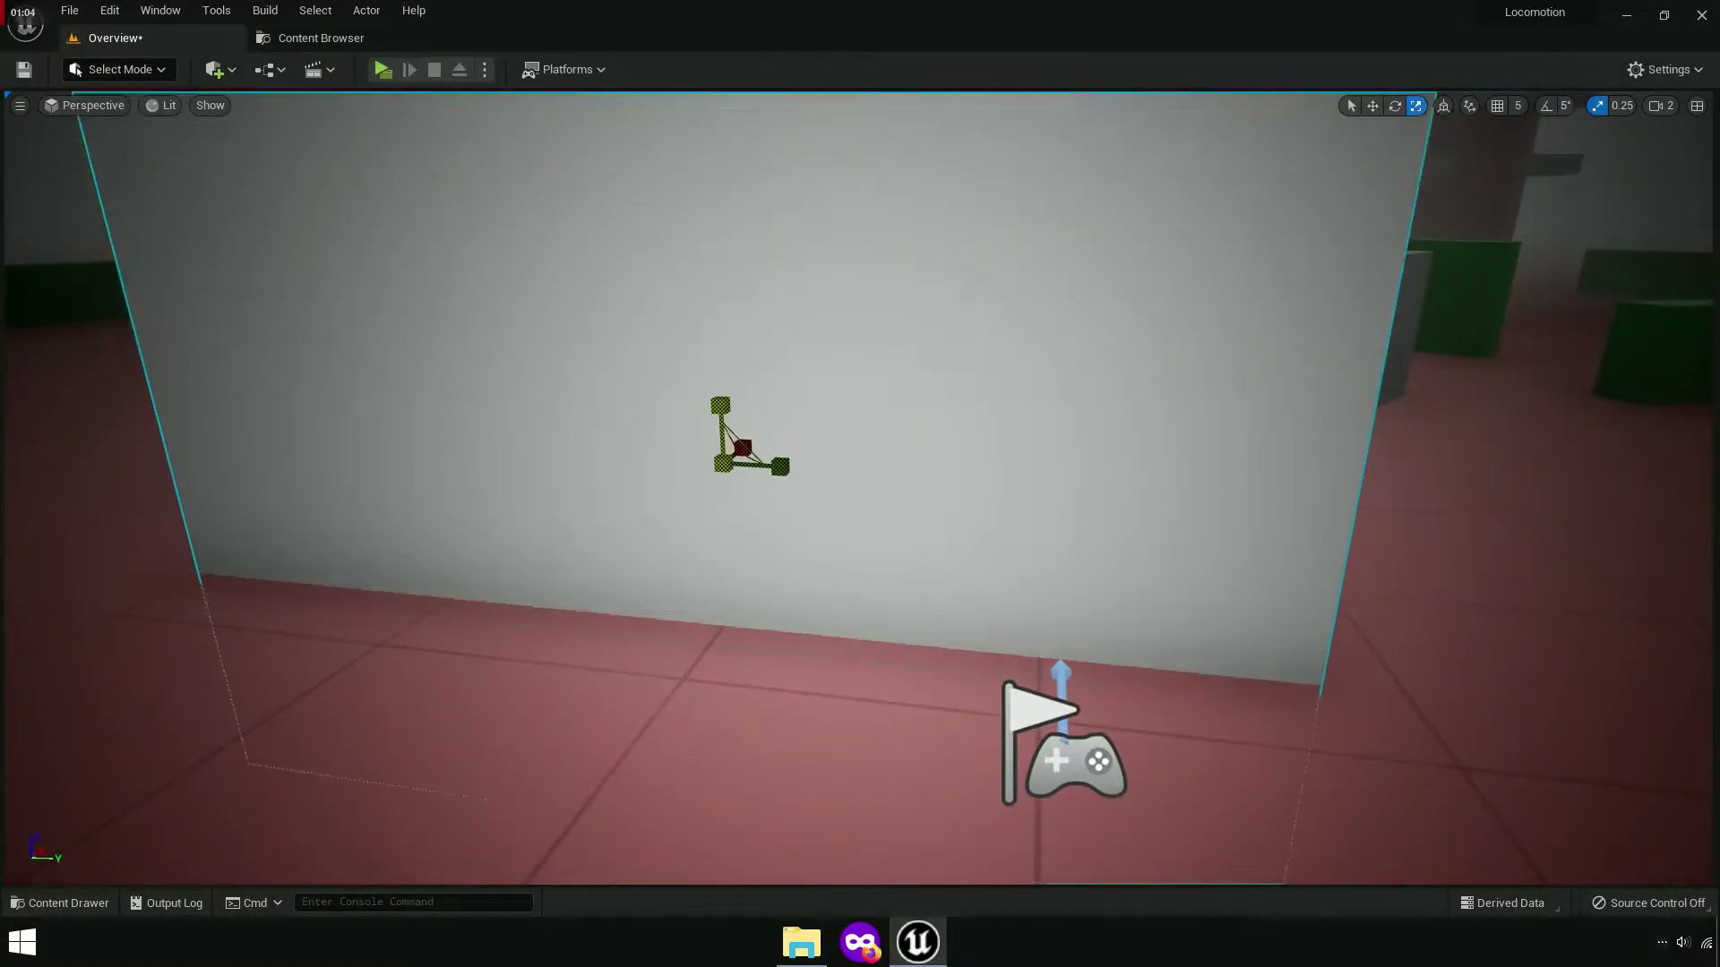
scroll(732, 393, down, 3)
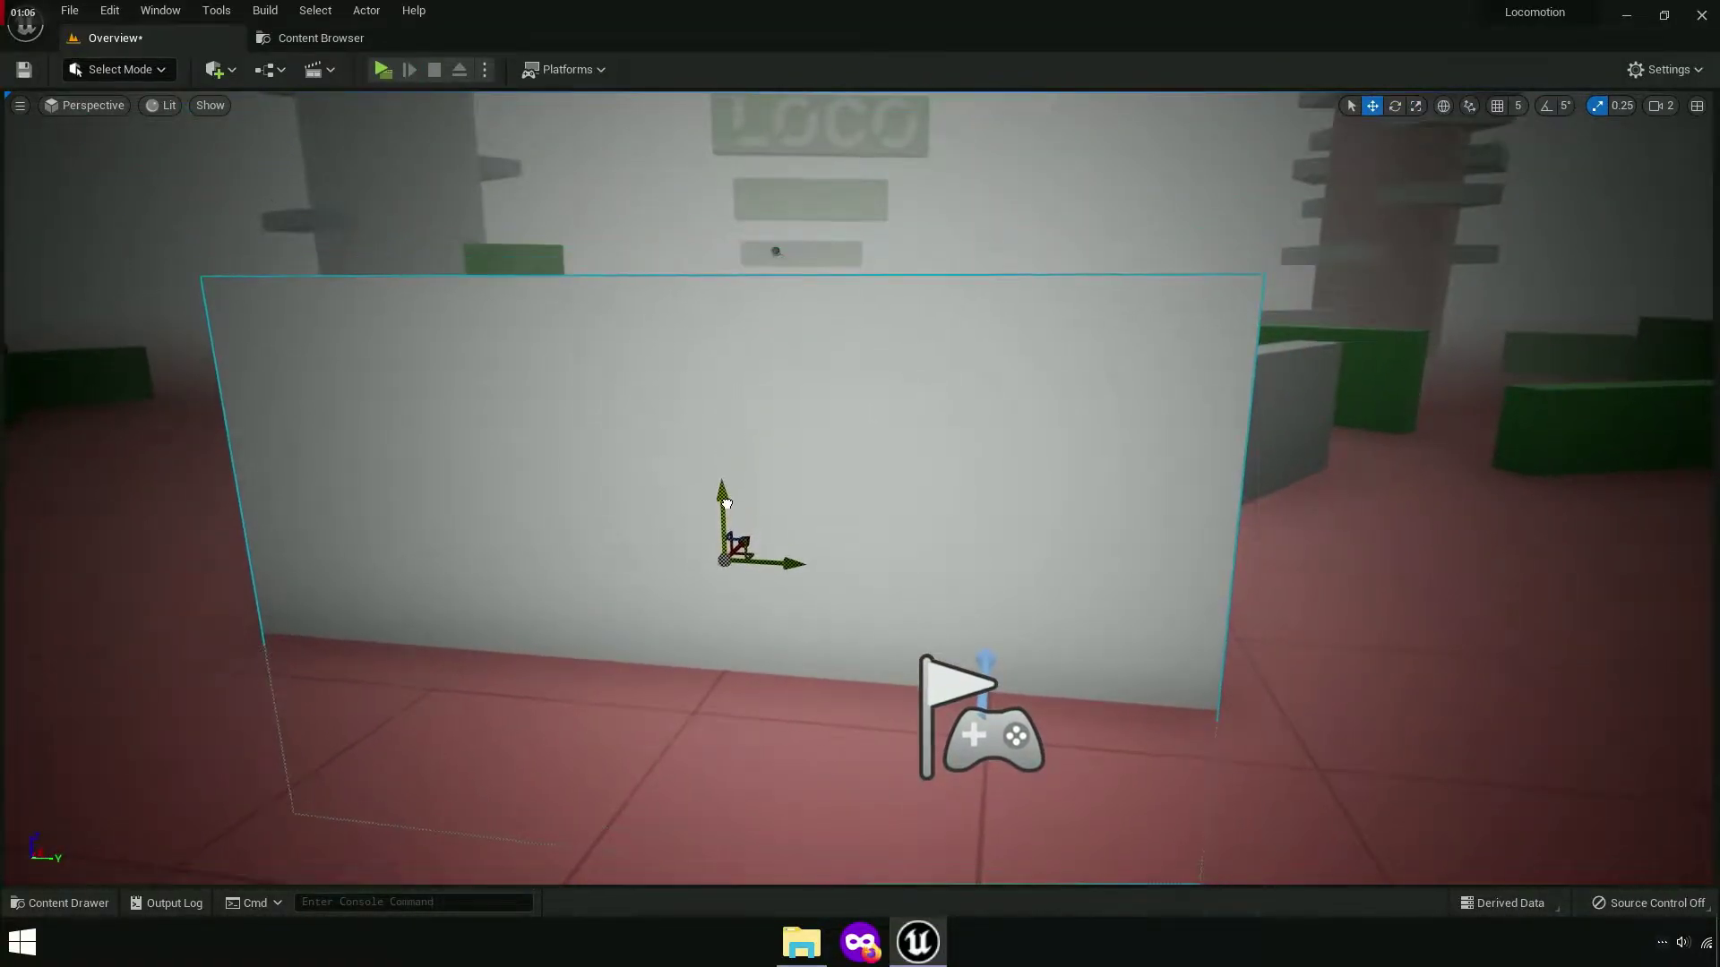
- Start a play-test and run the character along the long wall to vault onto it
click(395, 72)
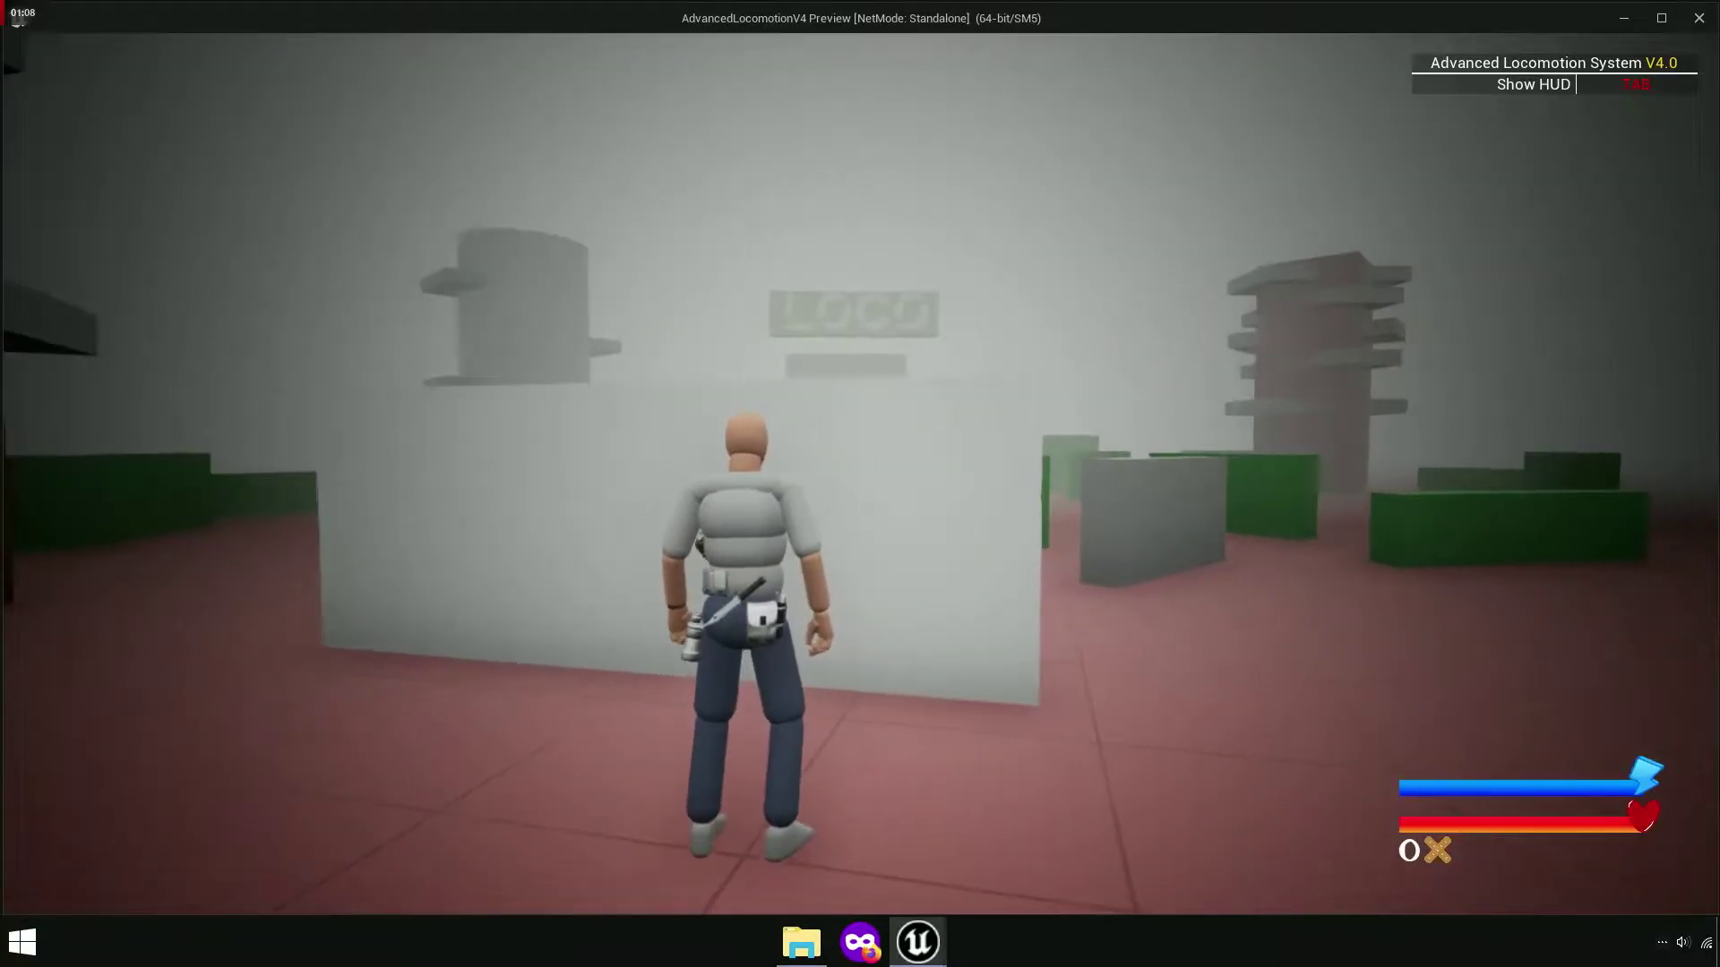
key(w)
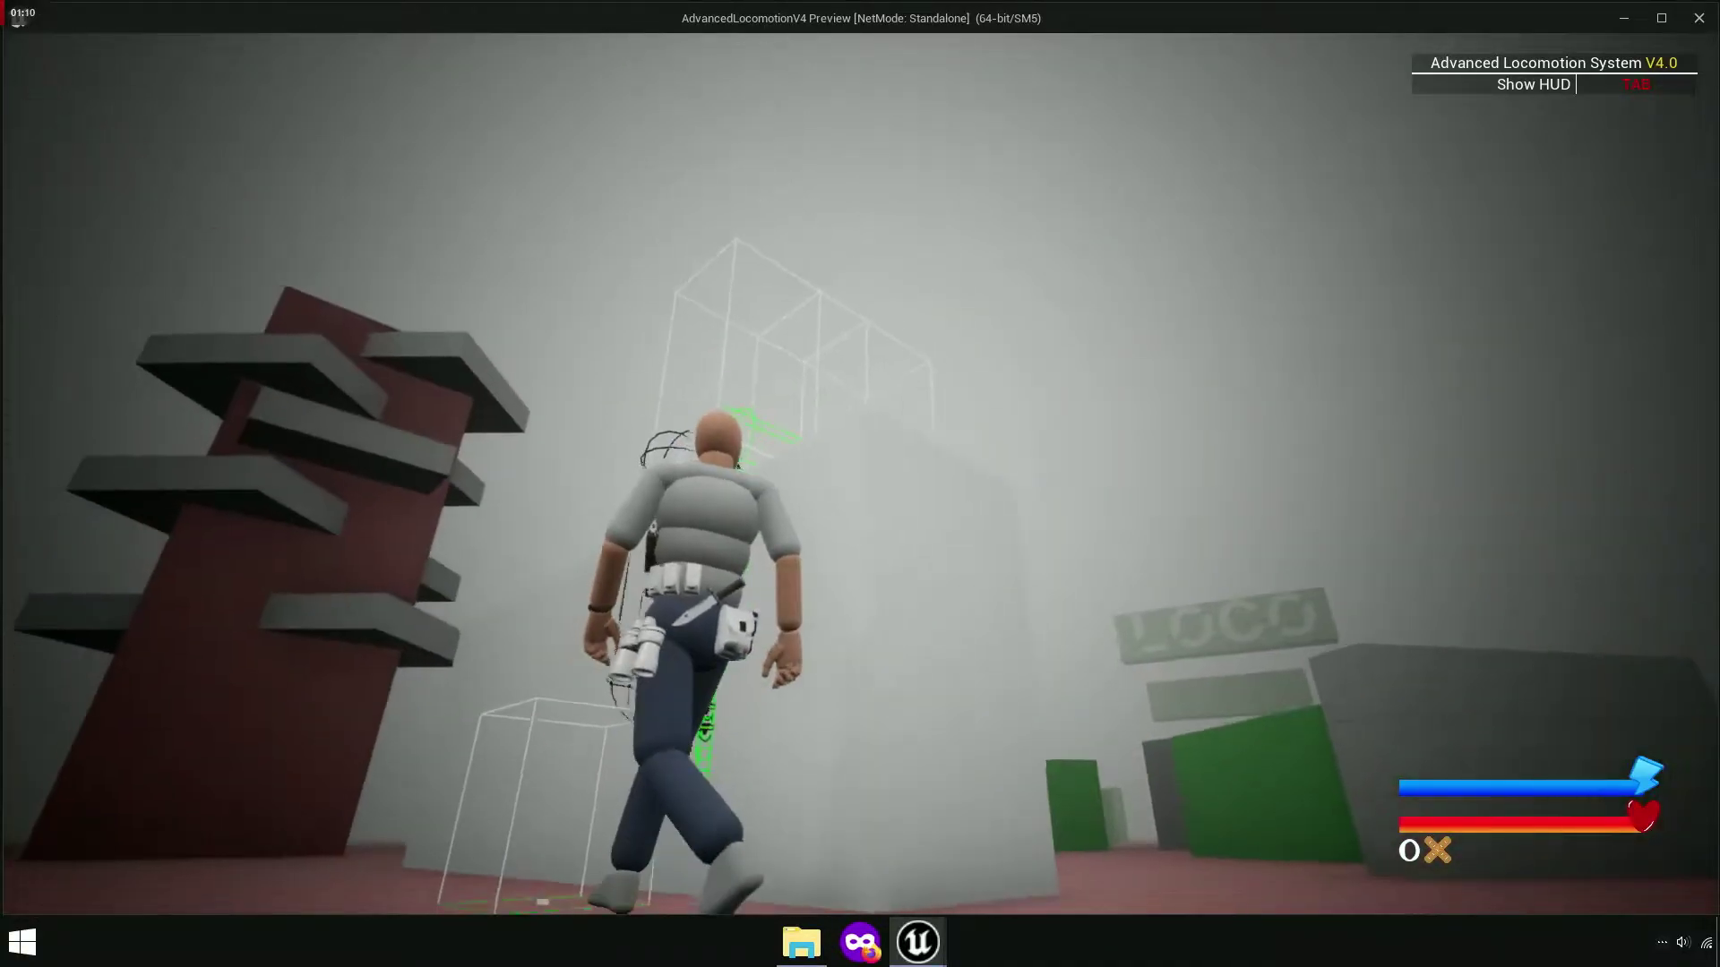
key(w)
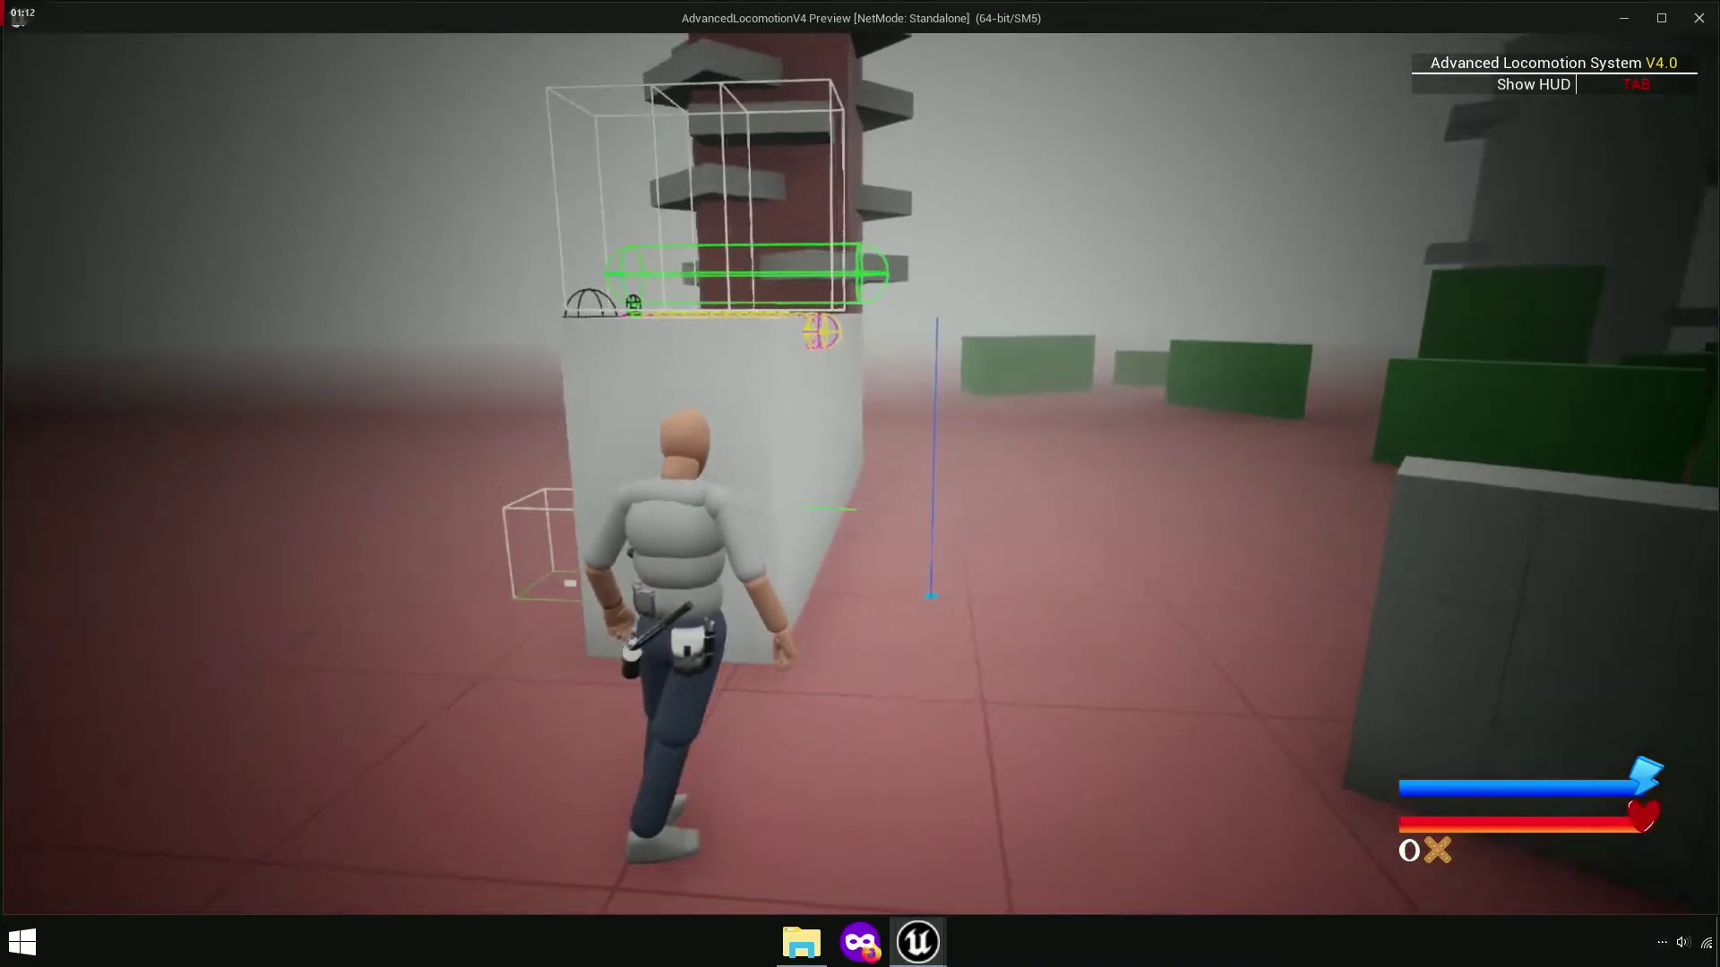
key(w)
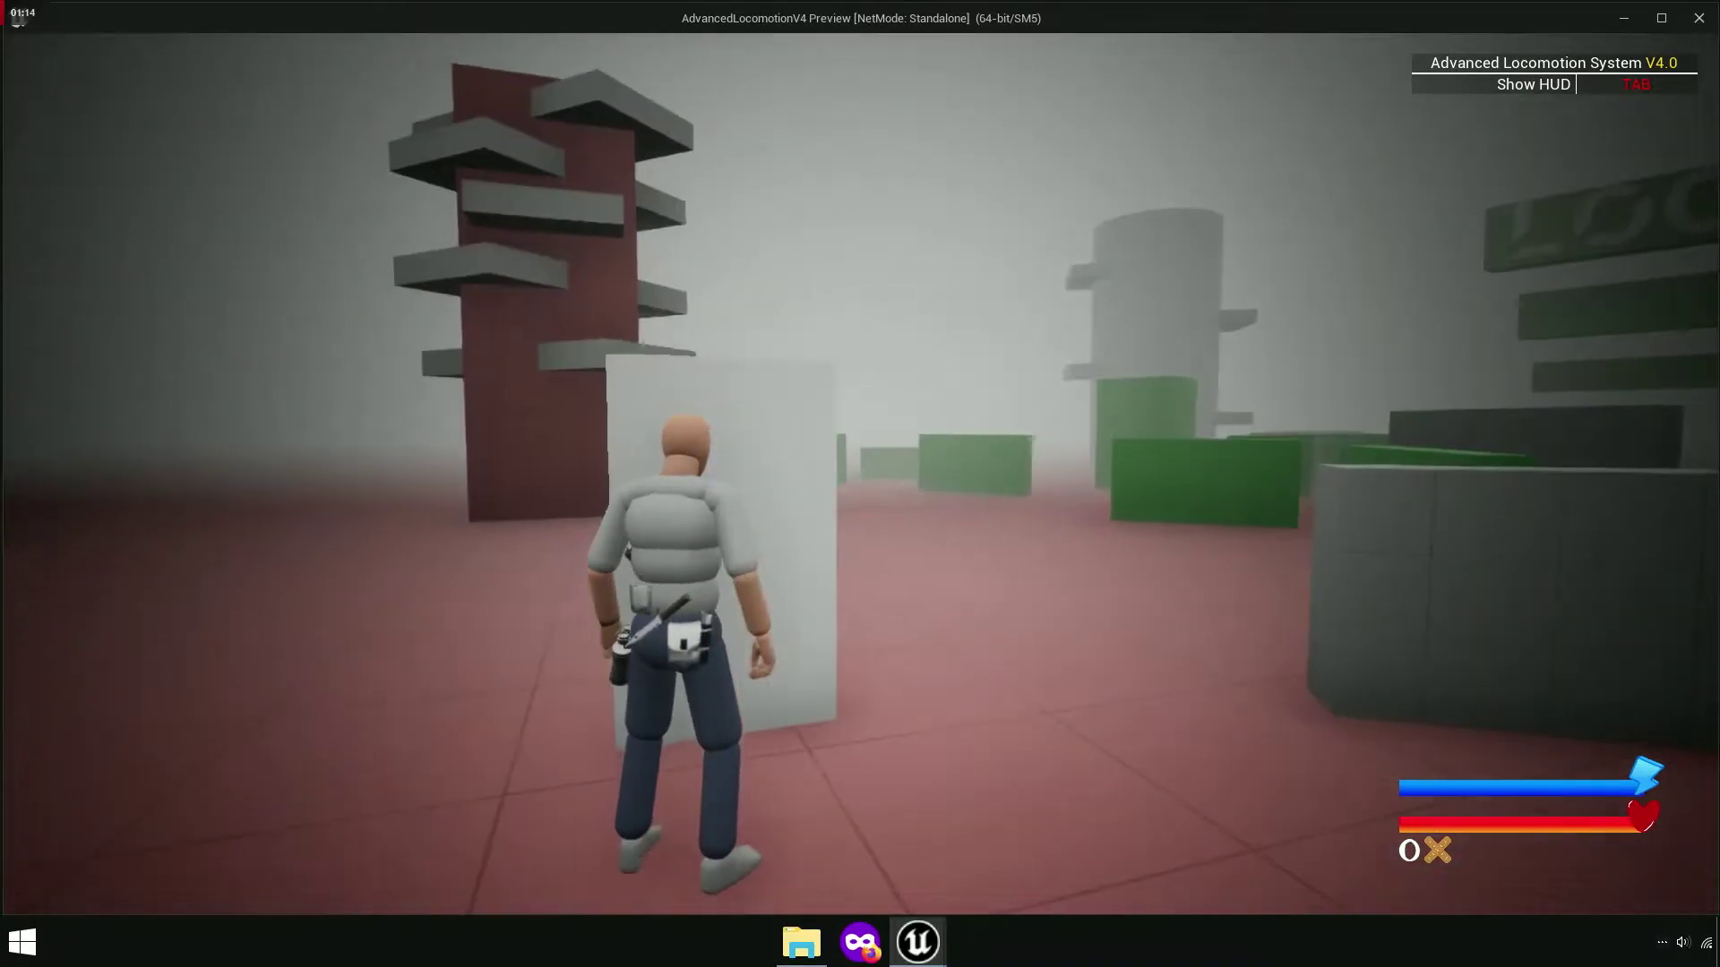
key(w)
key(v)
key(t)
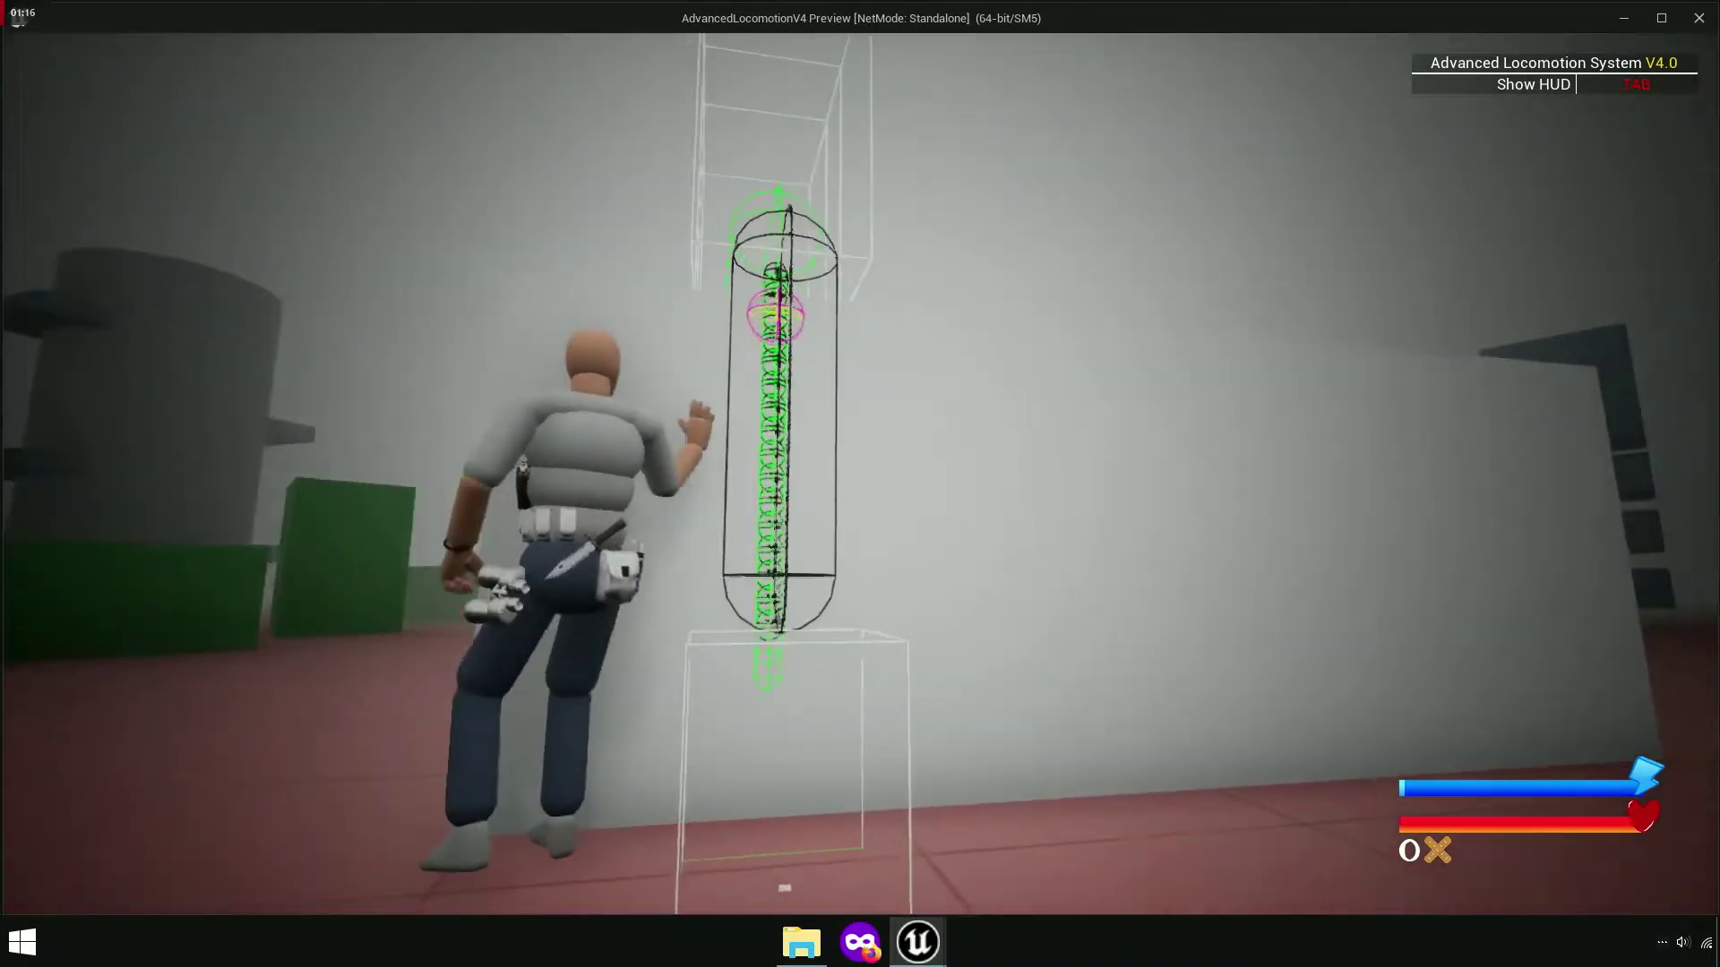
- Approach the wall from another face, climb onto it with a jump, then end the preview
key(w)
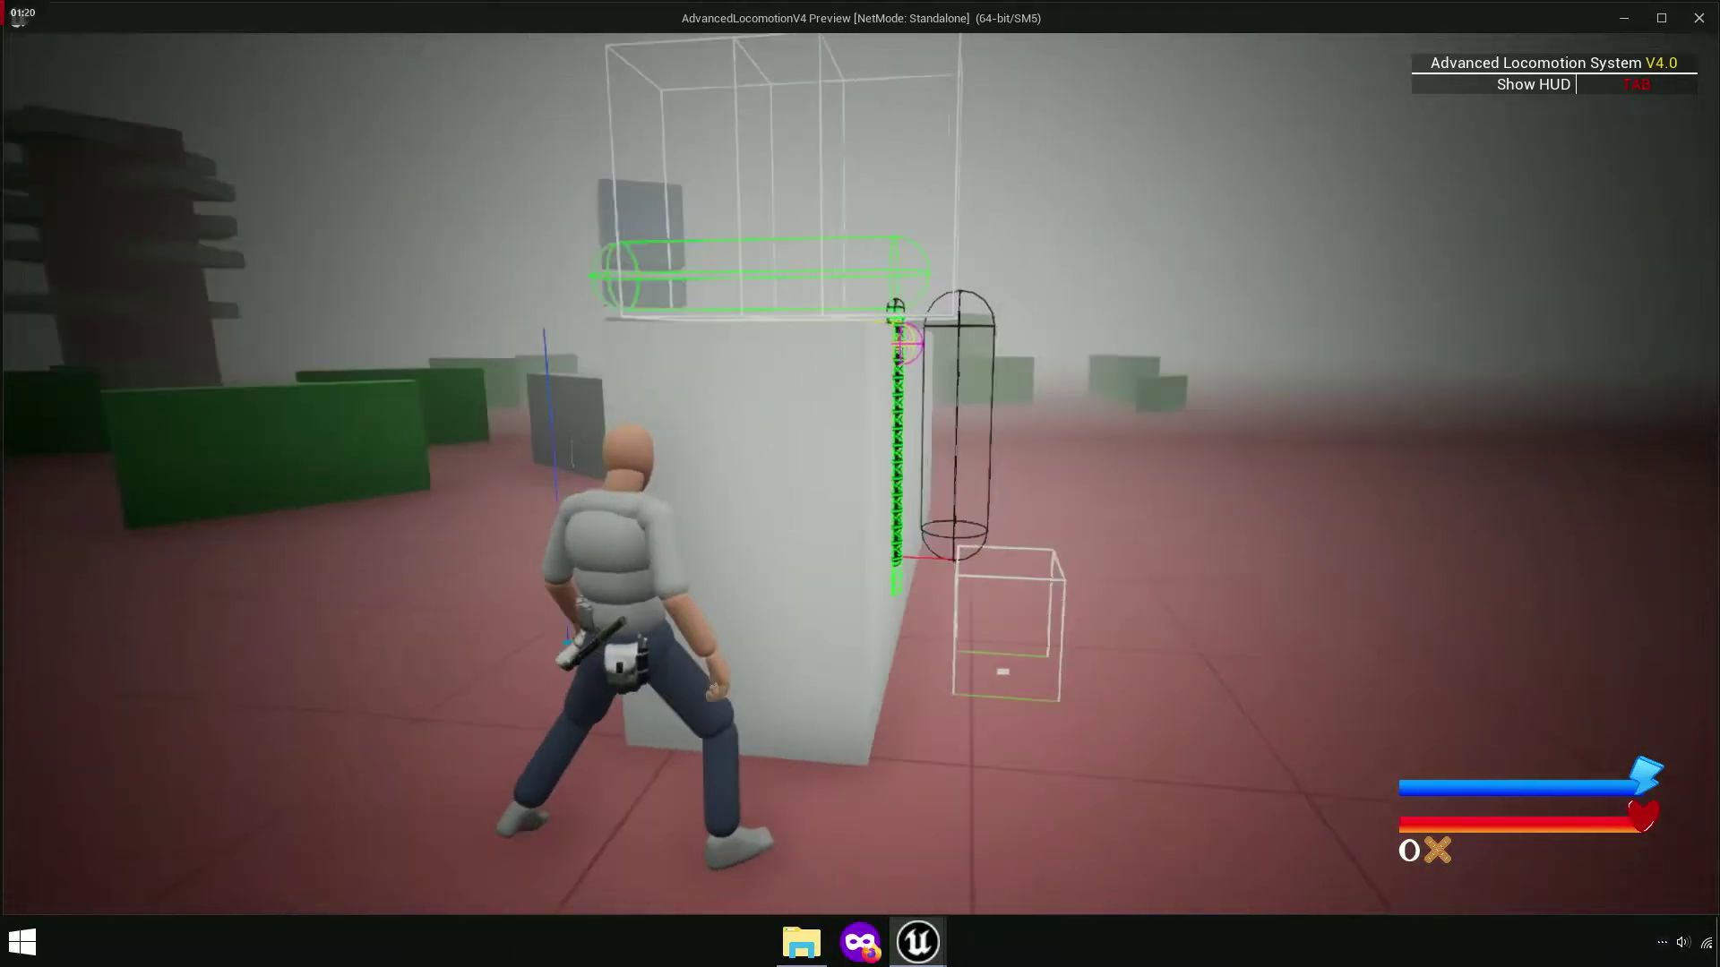
key(w)
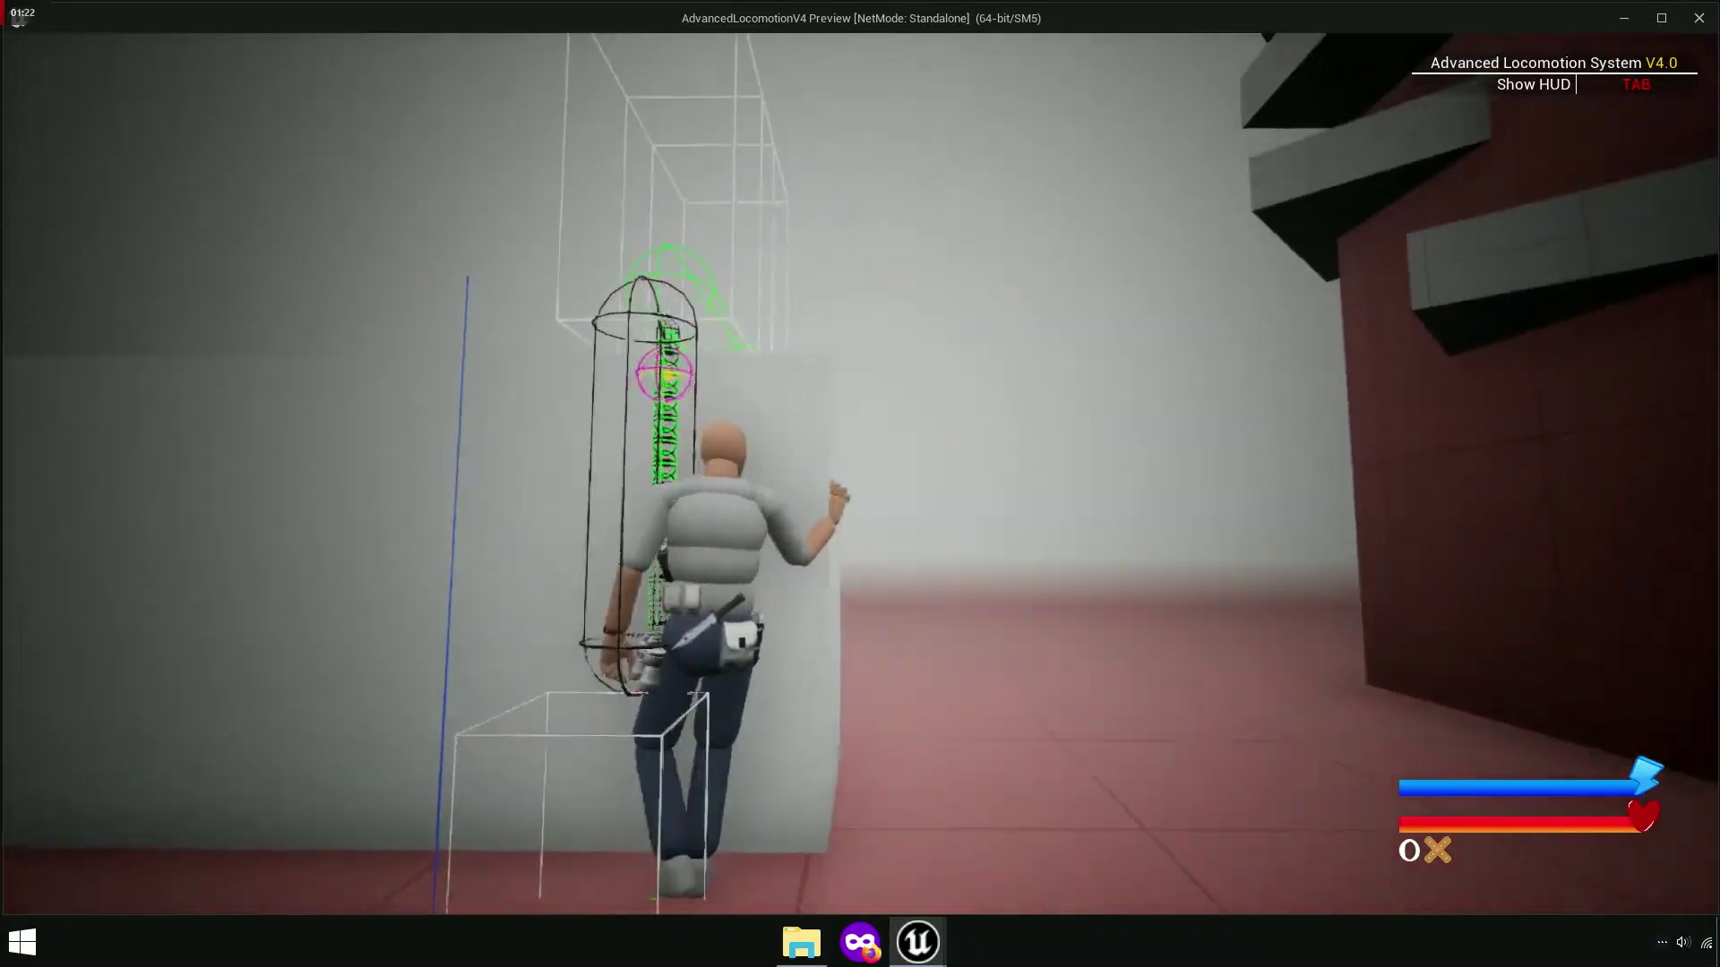
key(w)
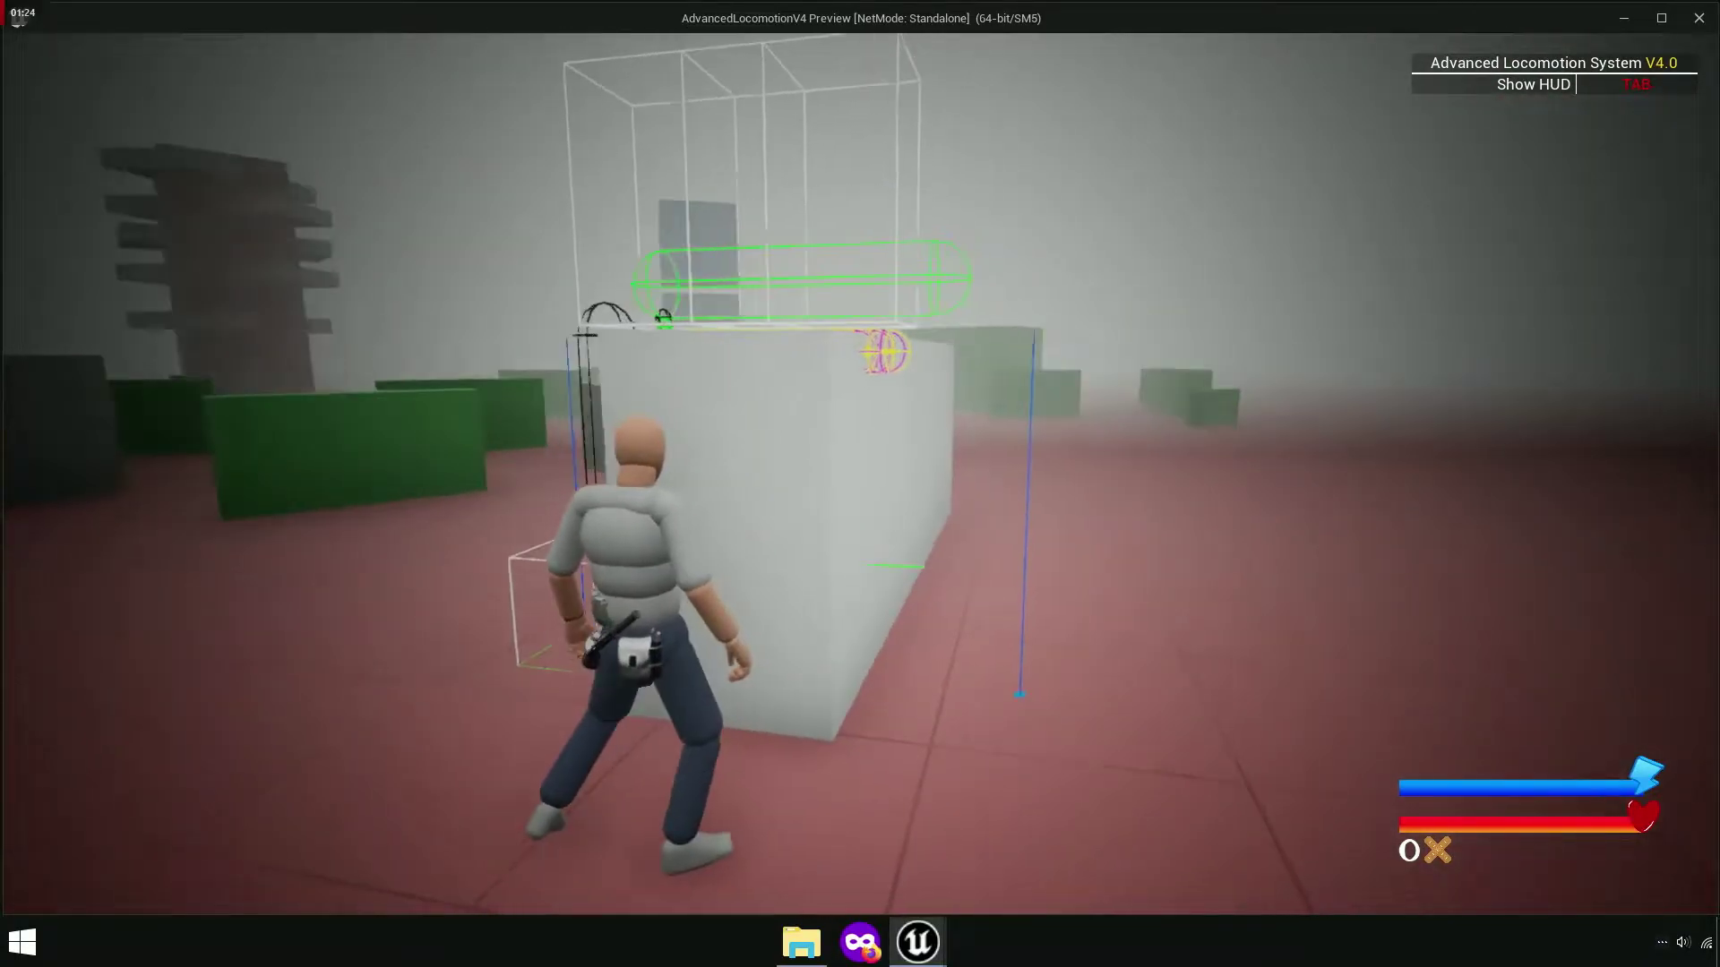
key(w)
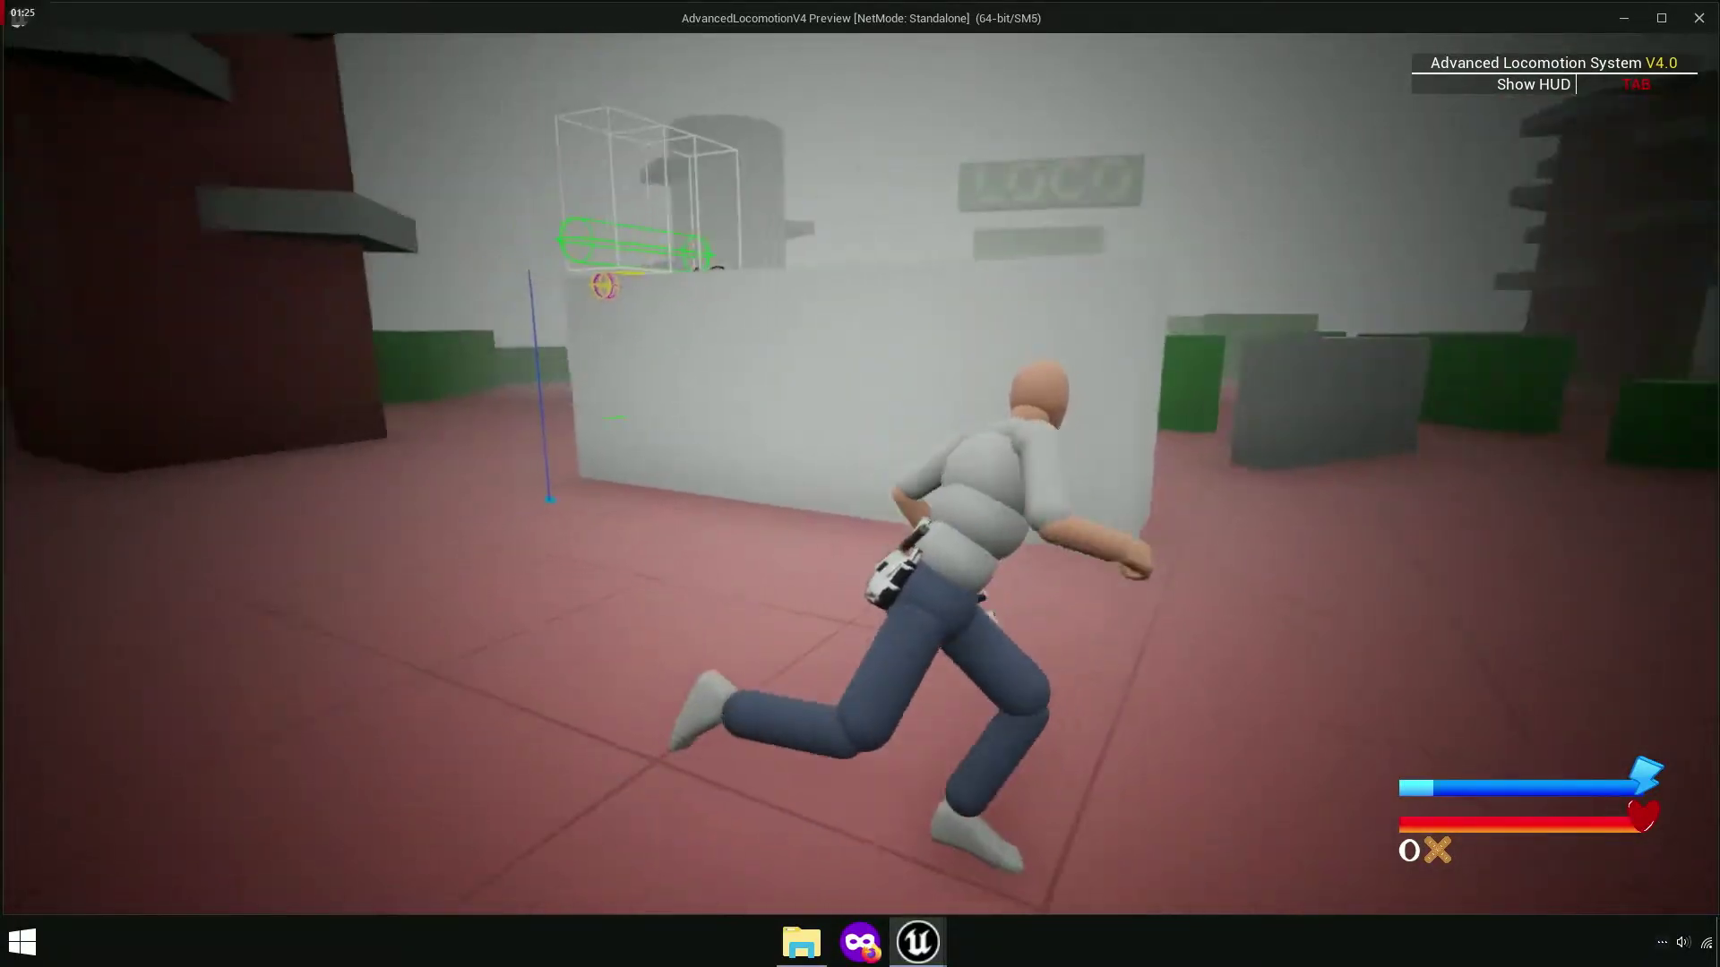
key(w)
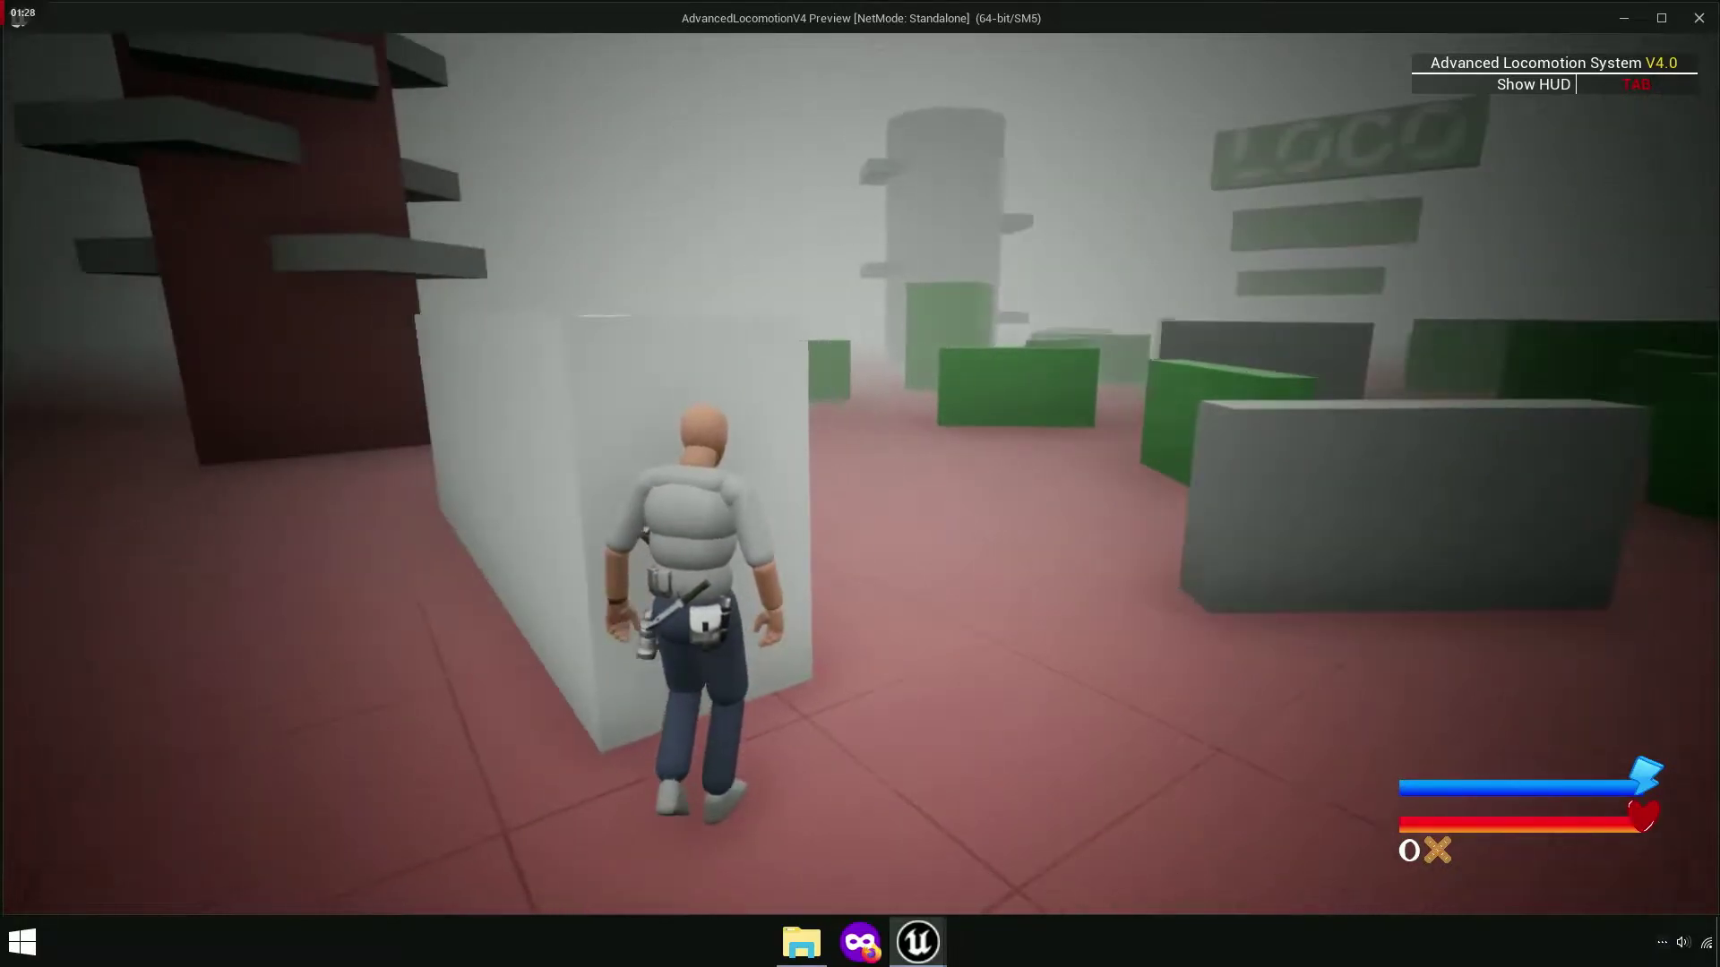
key(space)
key(w)
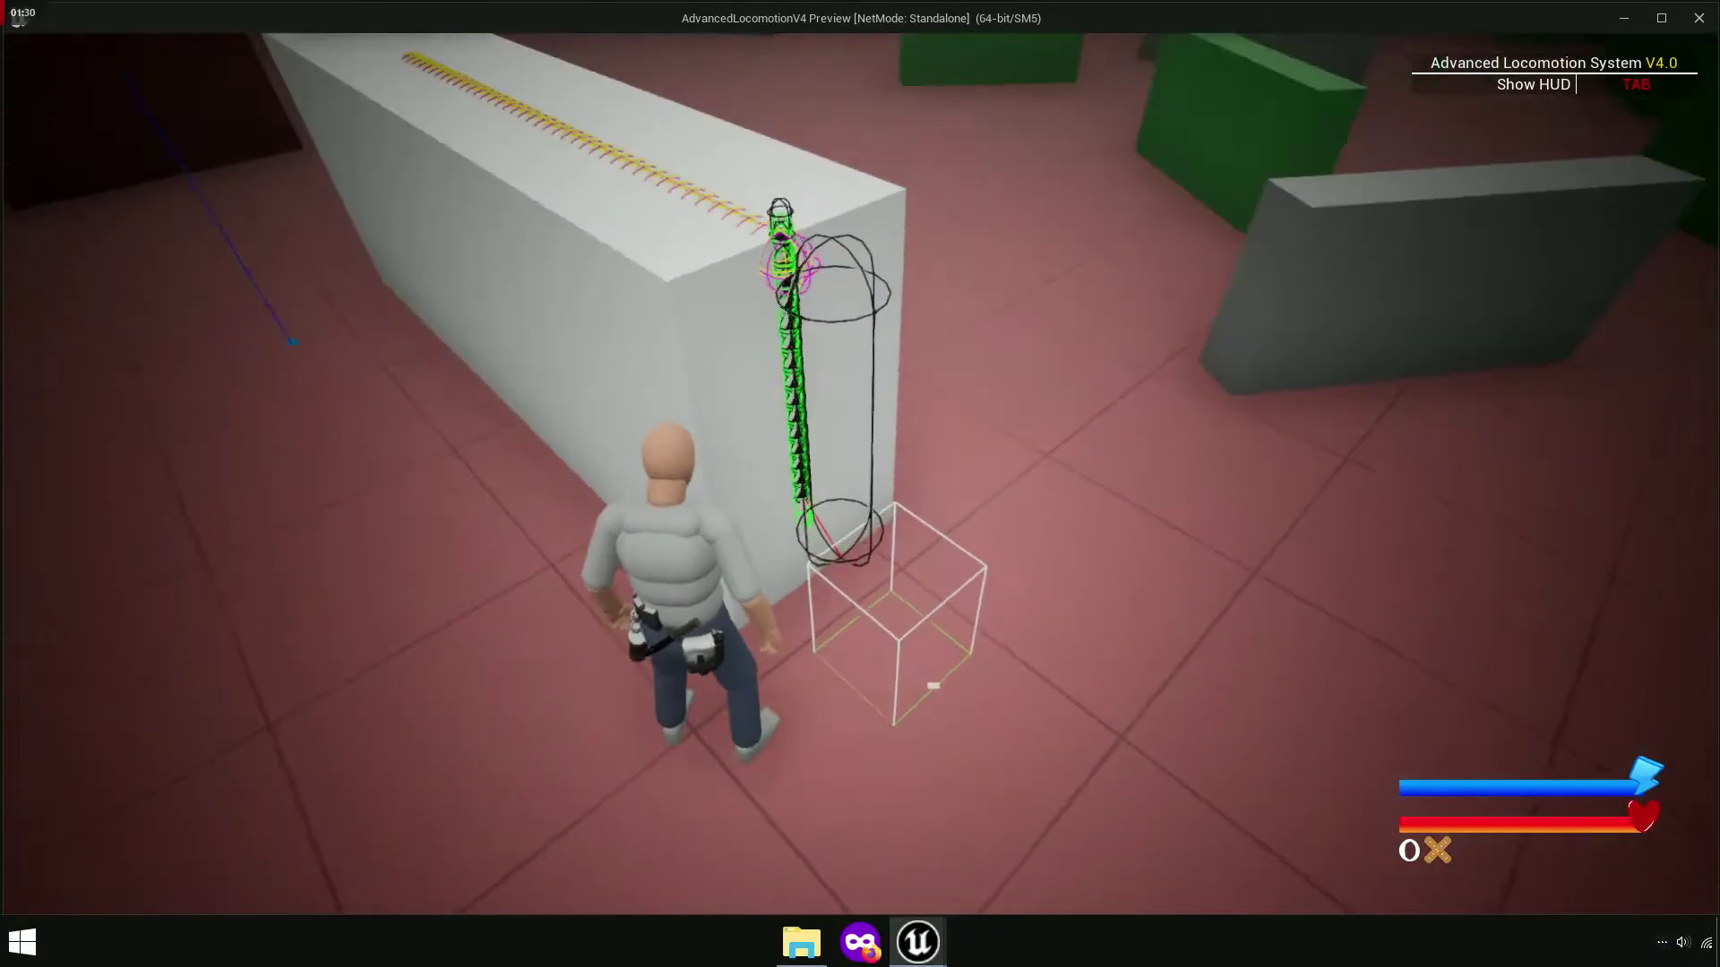
key(w)
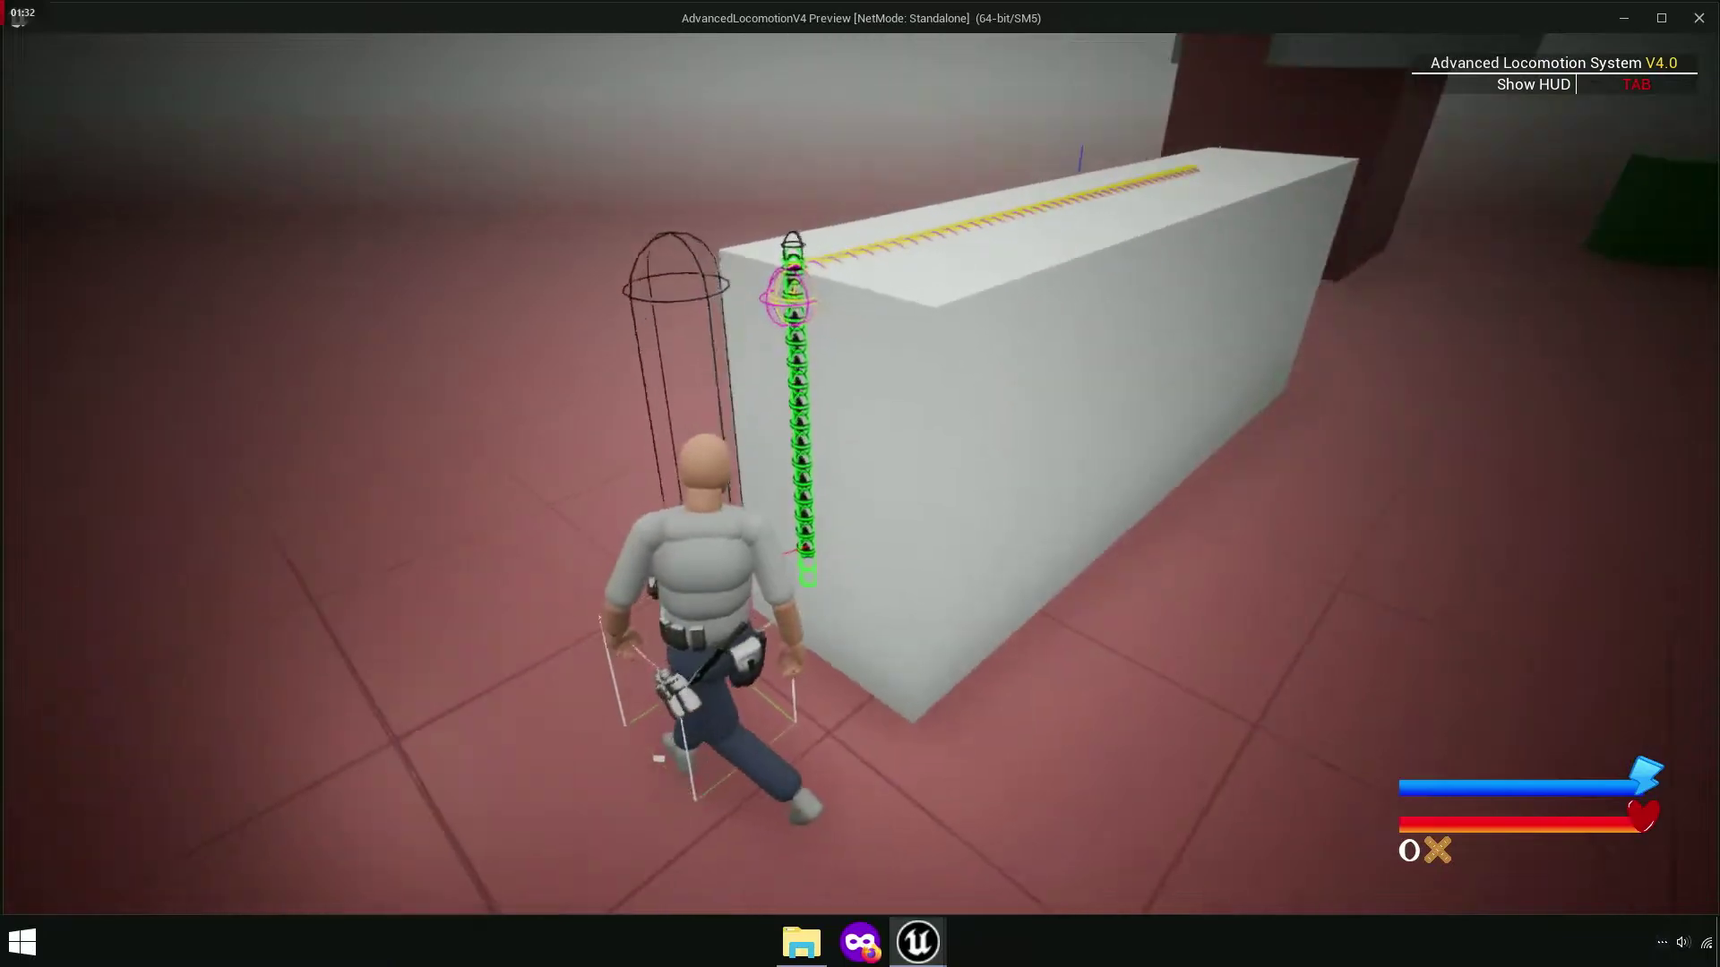
key(Escape)
- Play-test walking the character past the tall pillar and along the white wall
scroll(529, 338, down, 3)
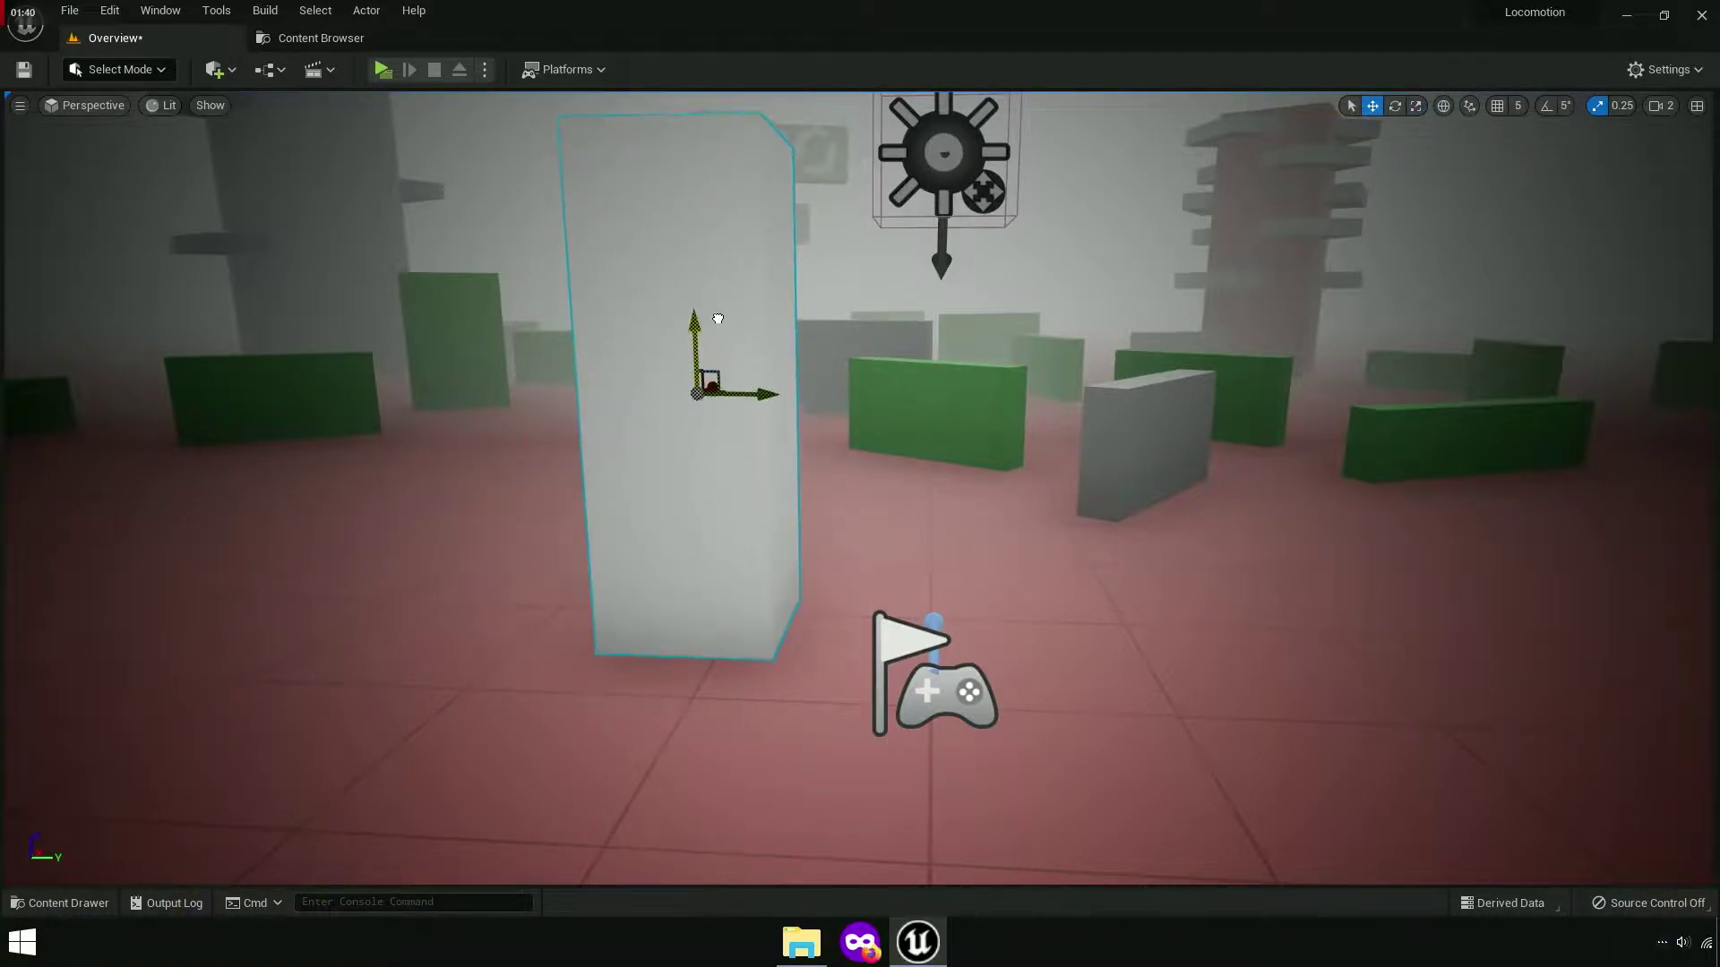
click(402, 75)
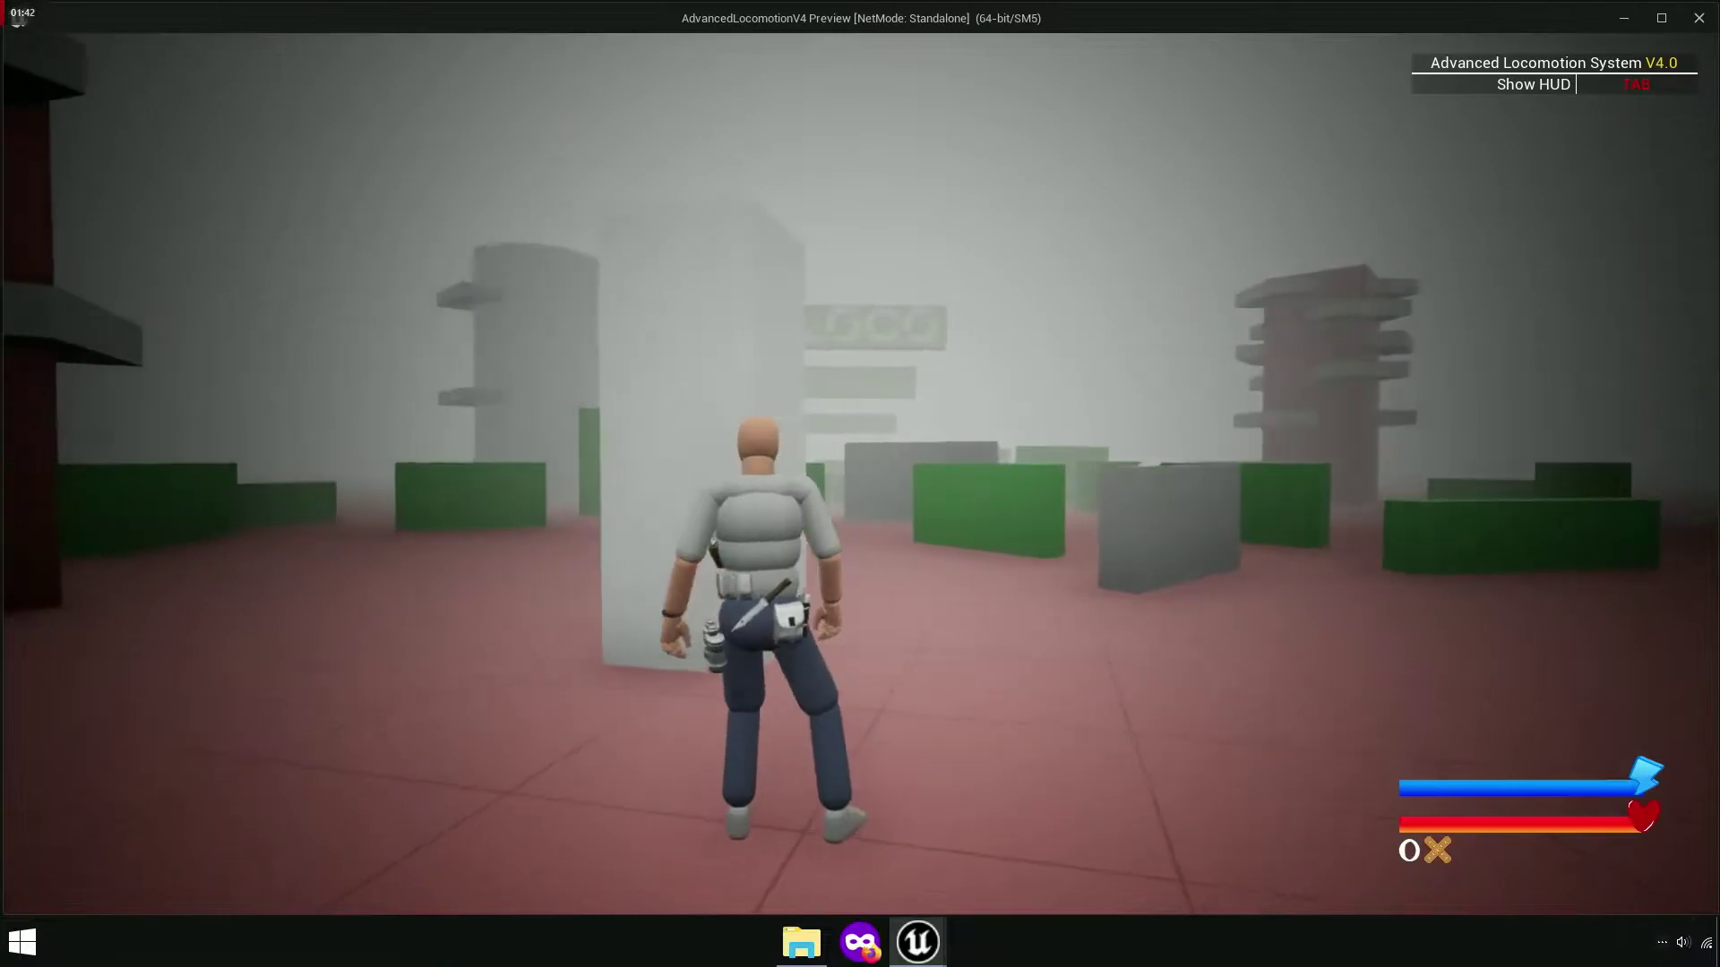
key(w)
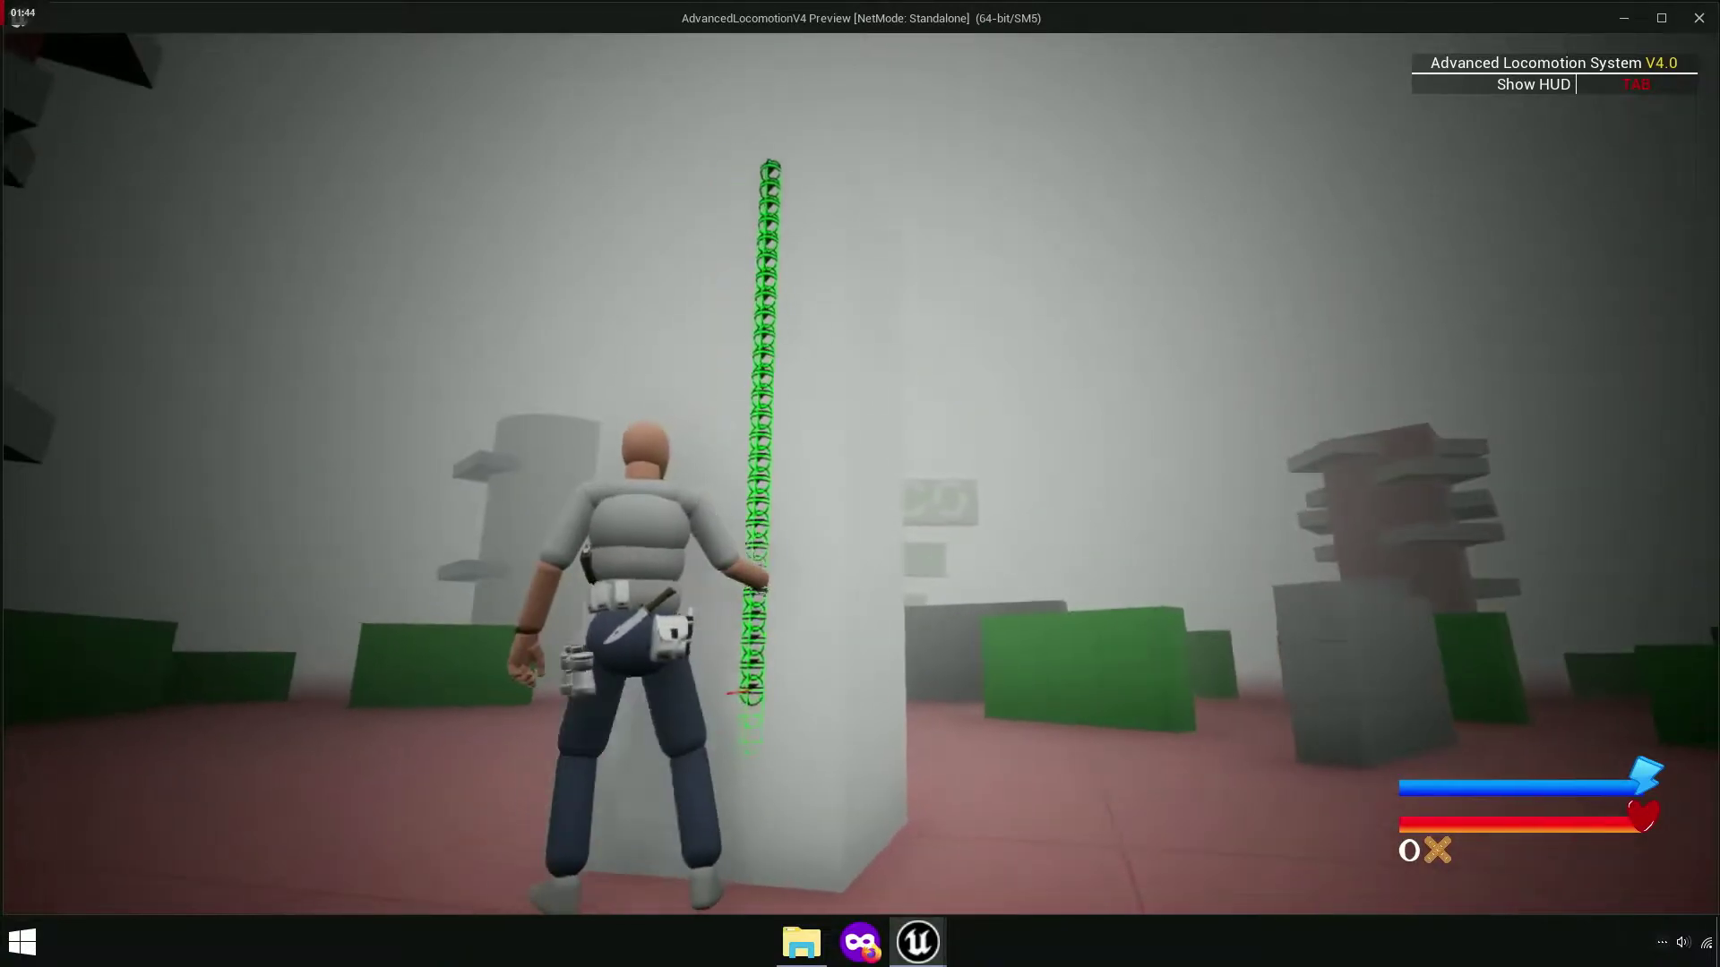
key(w)
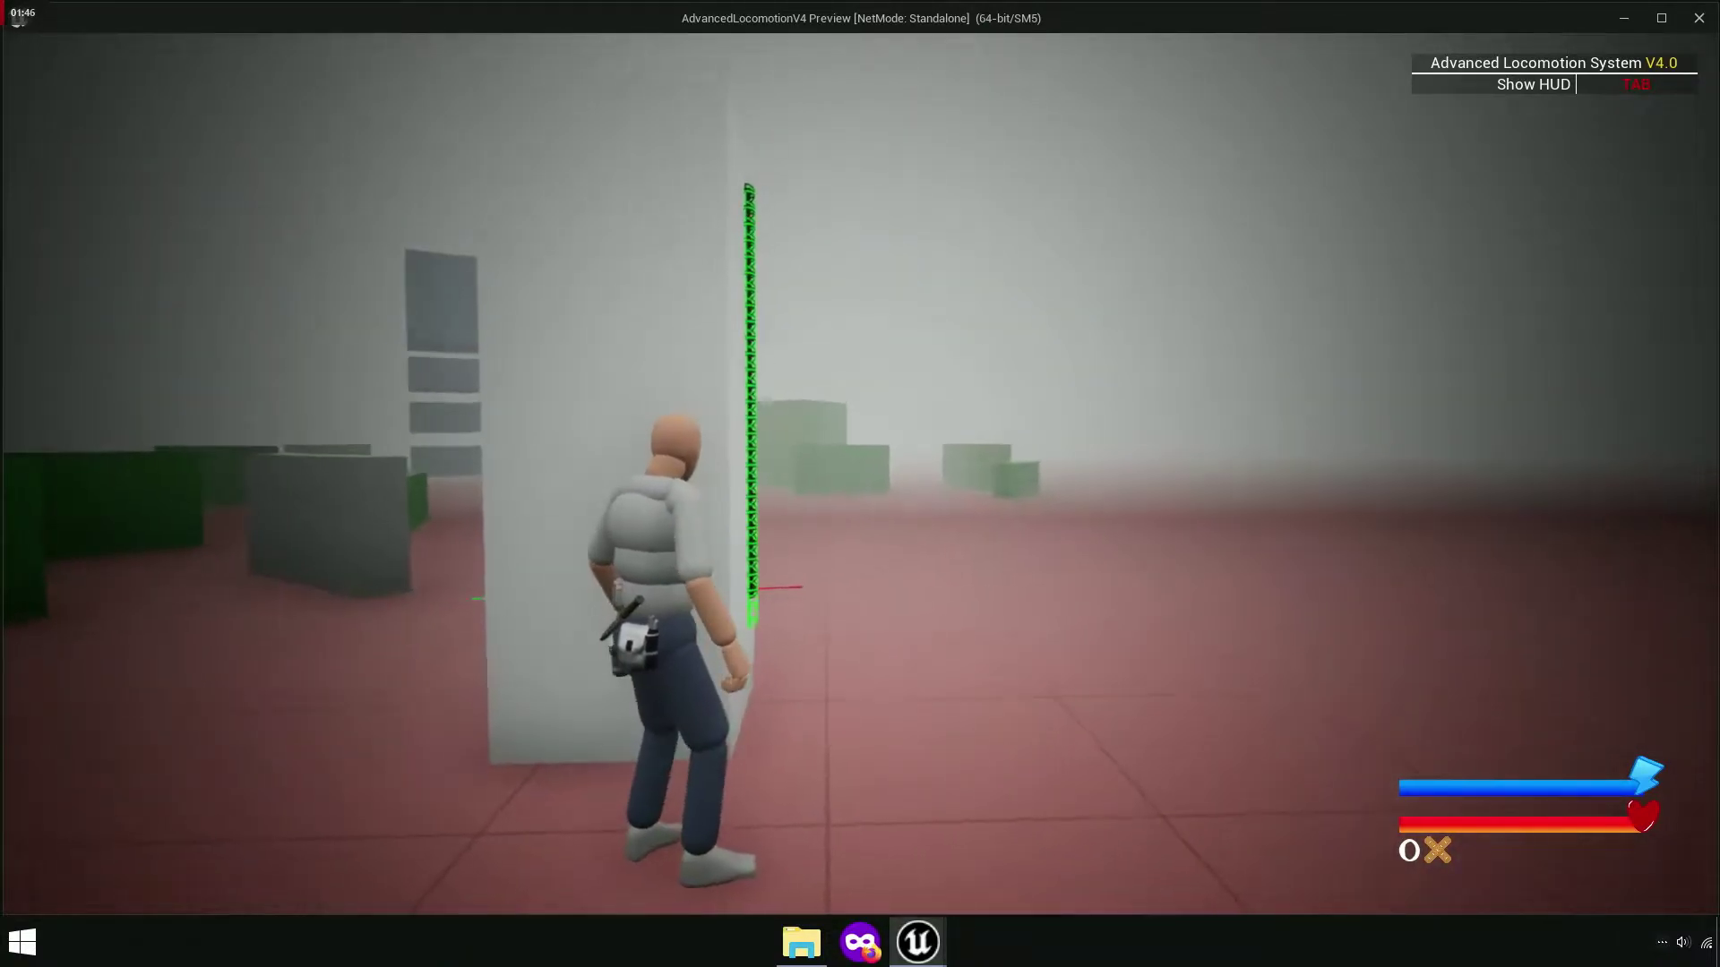
key(w)
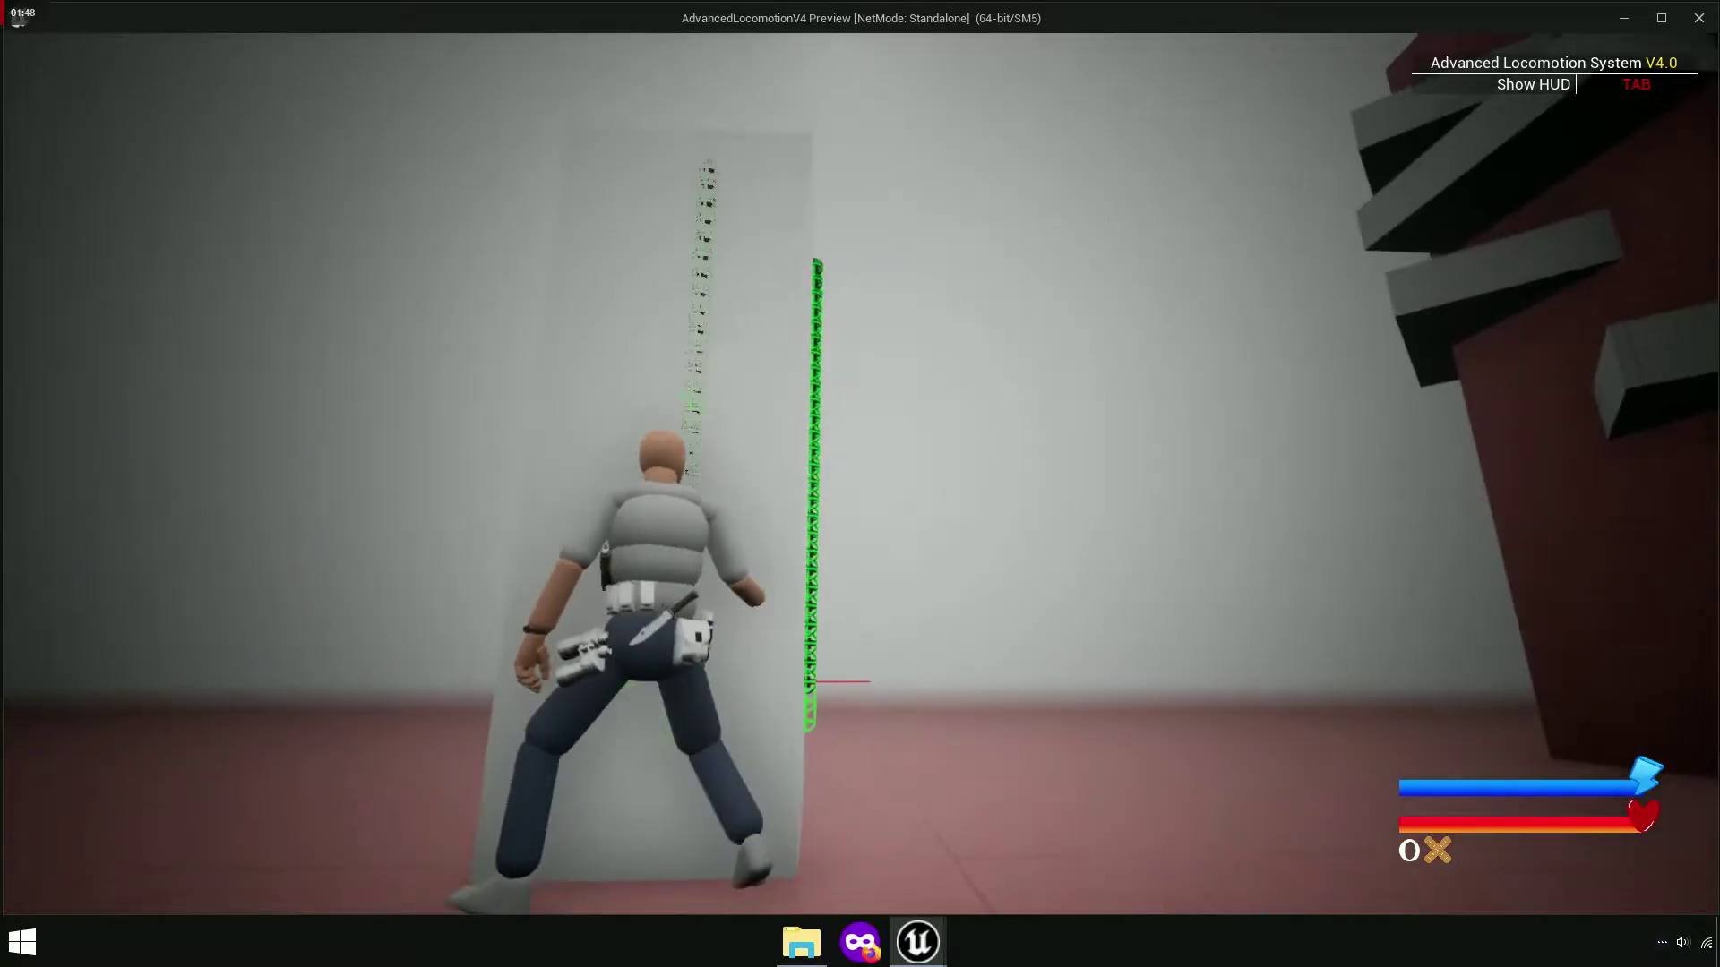
key(Escape)
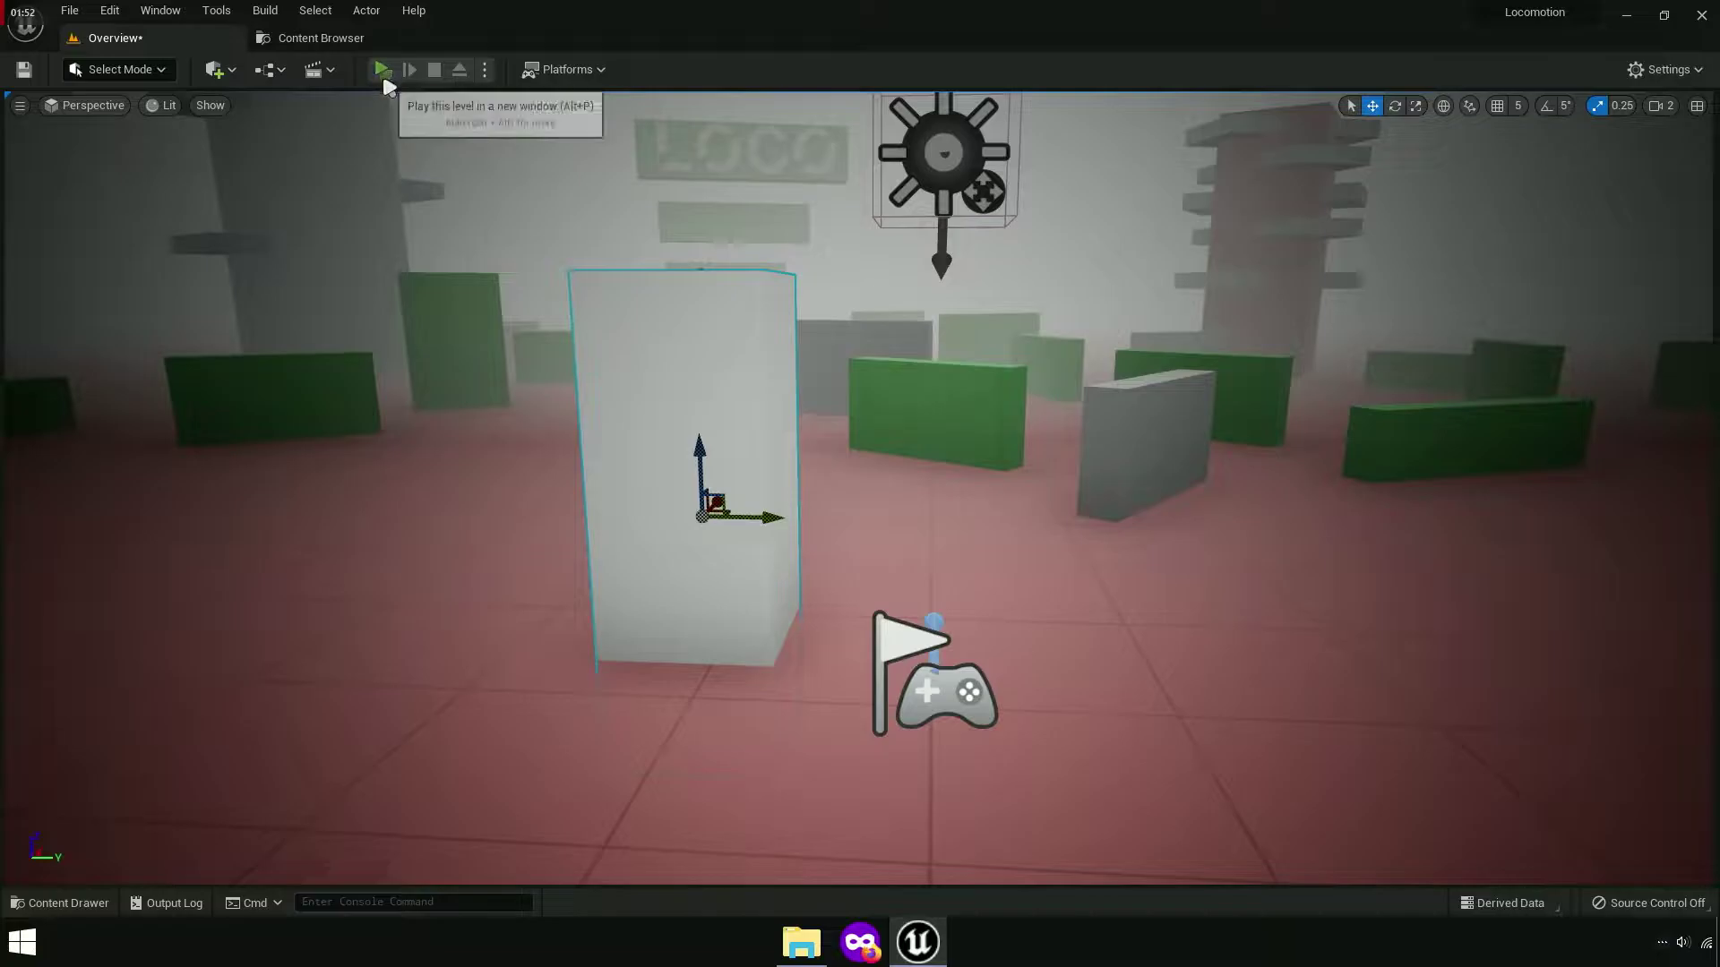
- Run a second play-test, mantling and climbing the block near the red tower, then stop
click(383, 76)
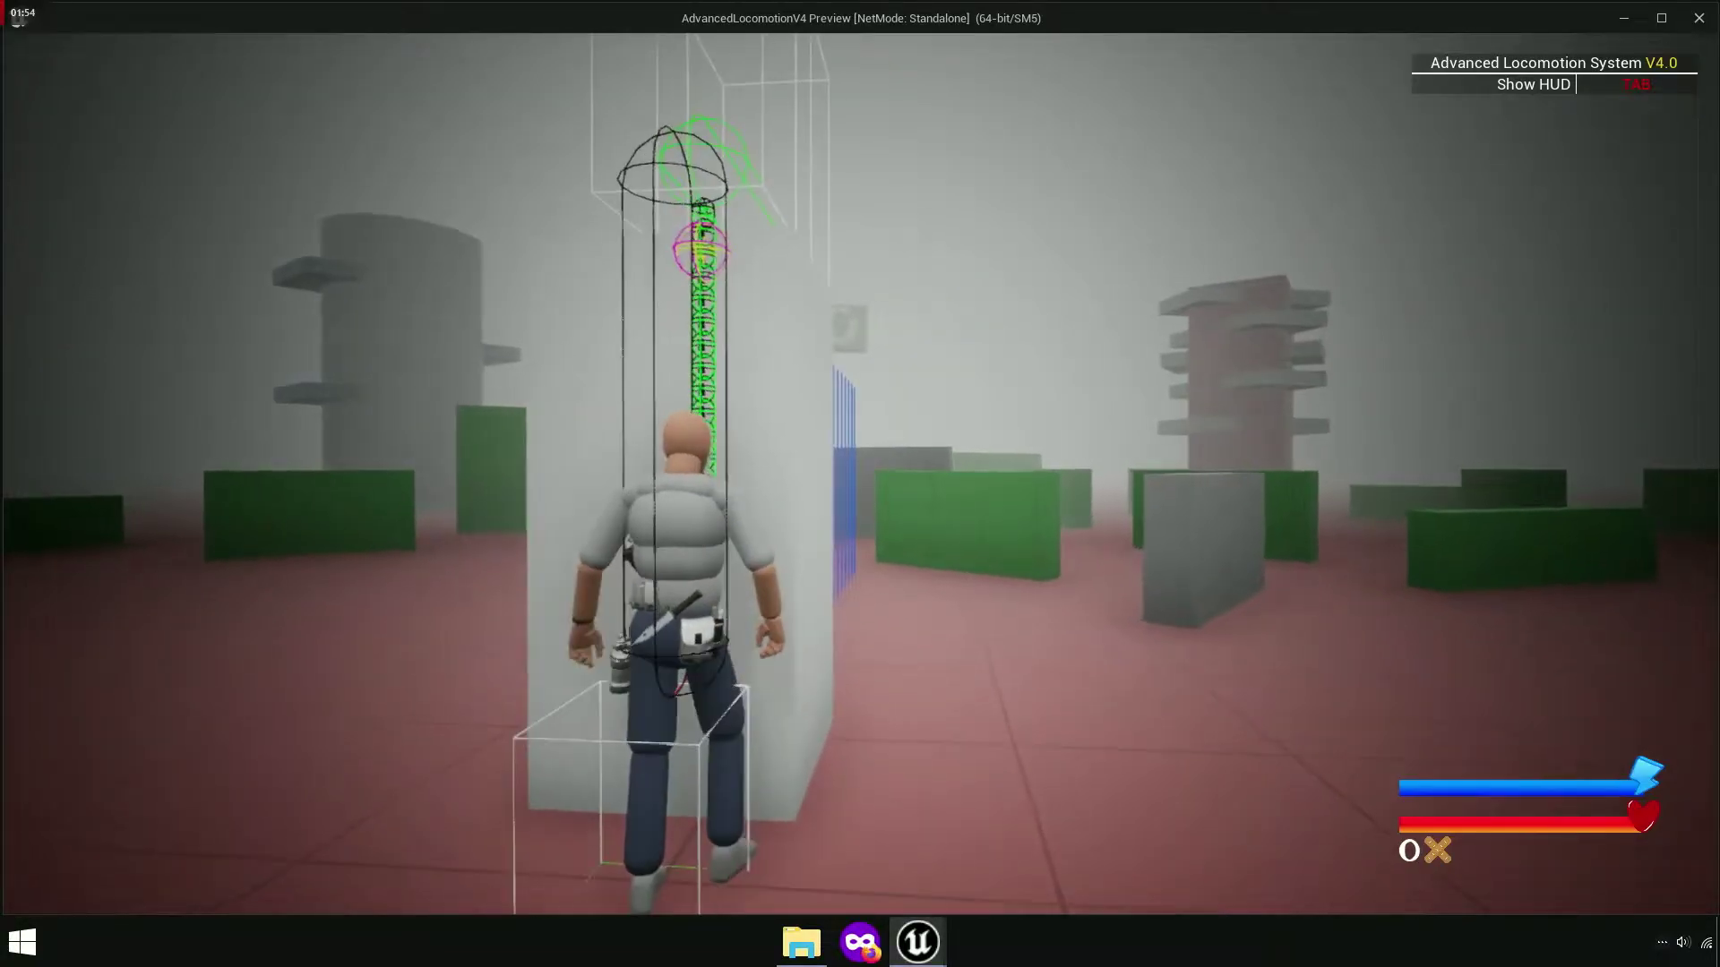
key(w)
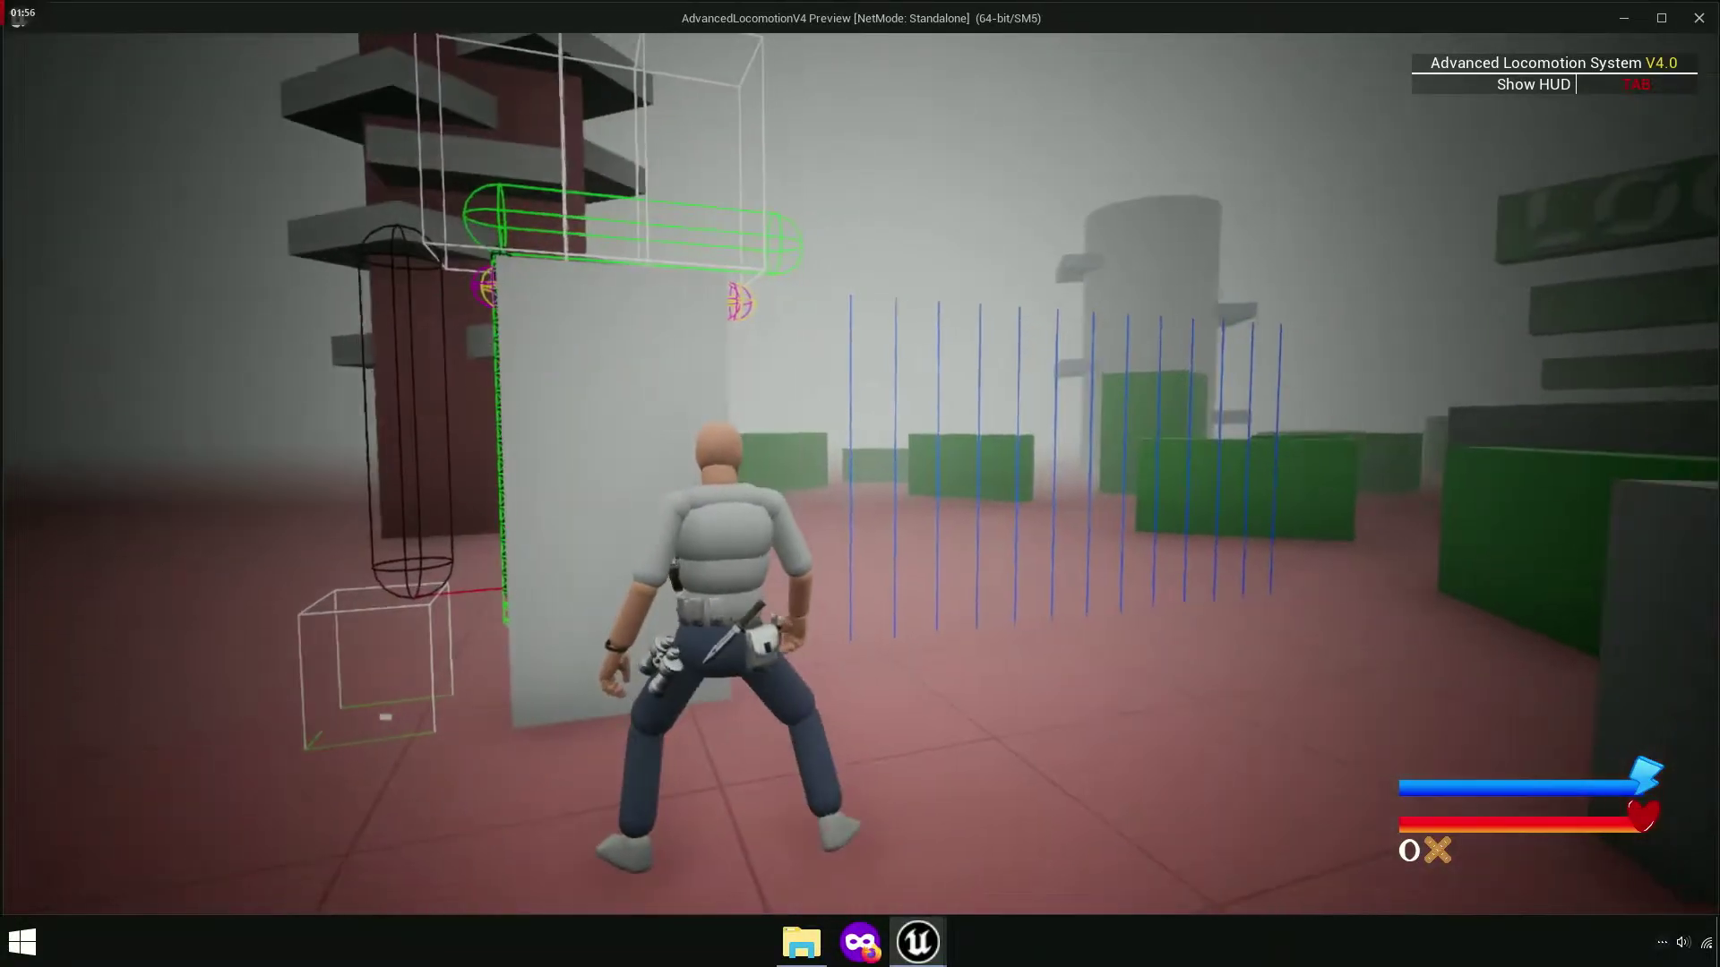
key(w)
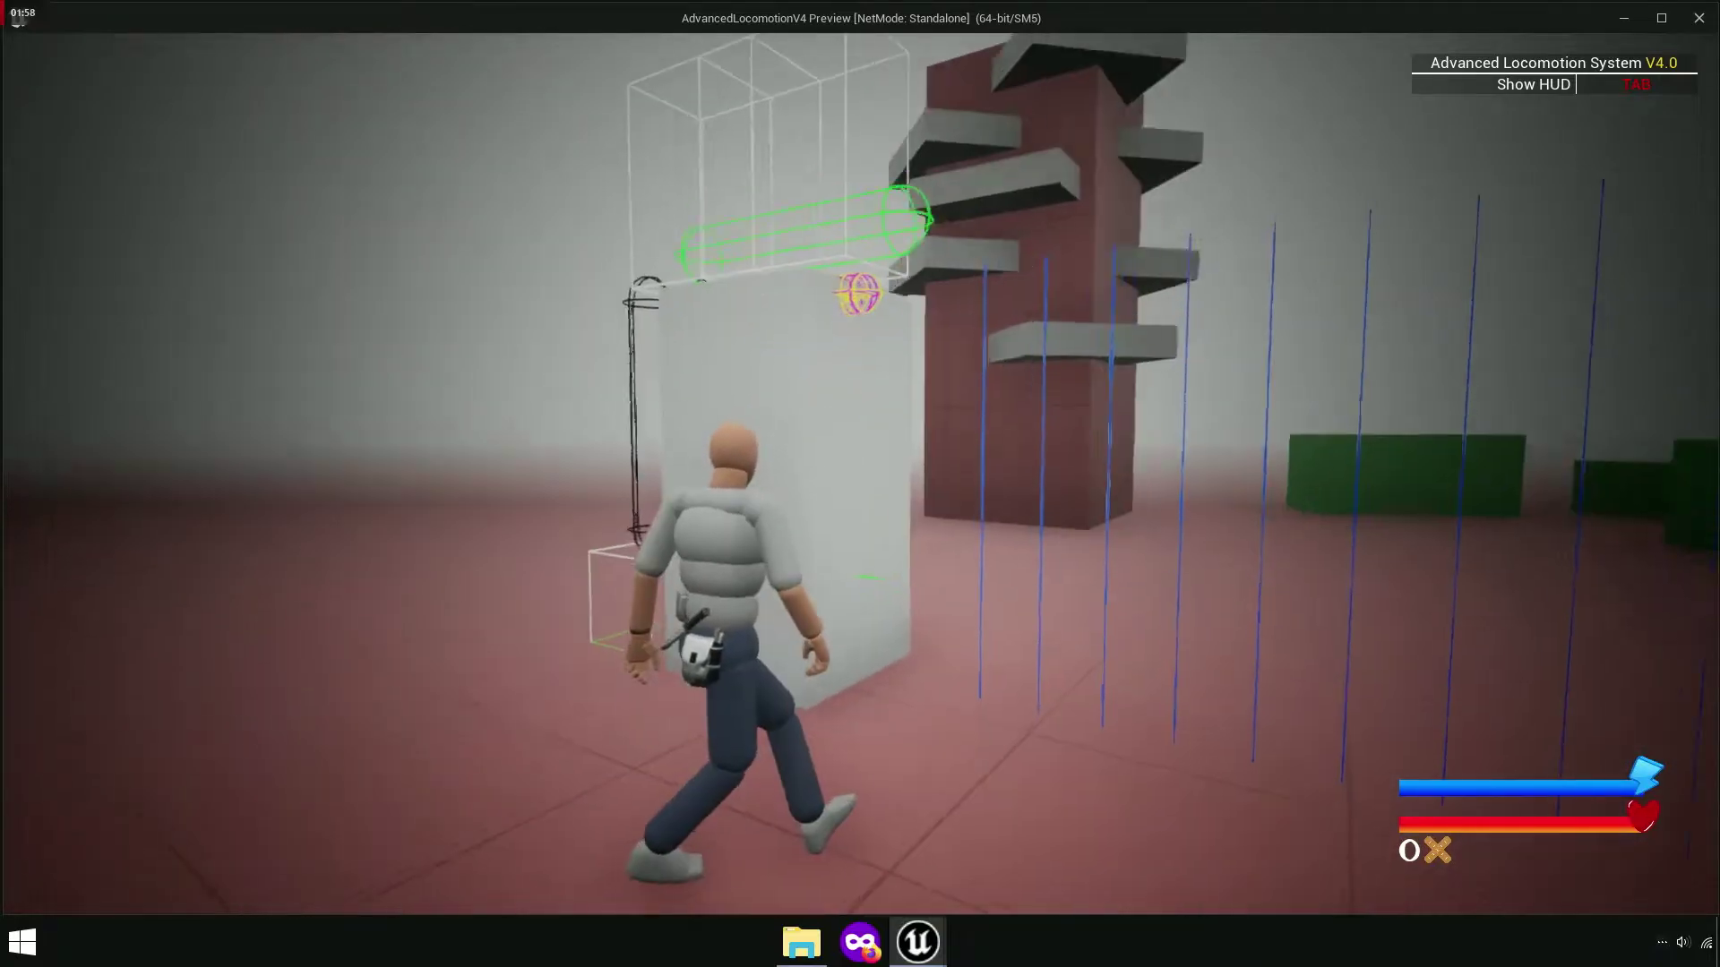
key(w)
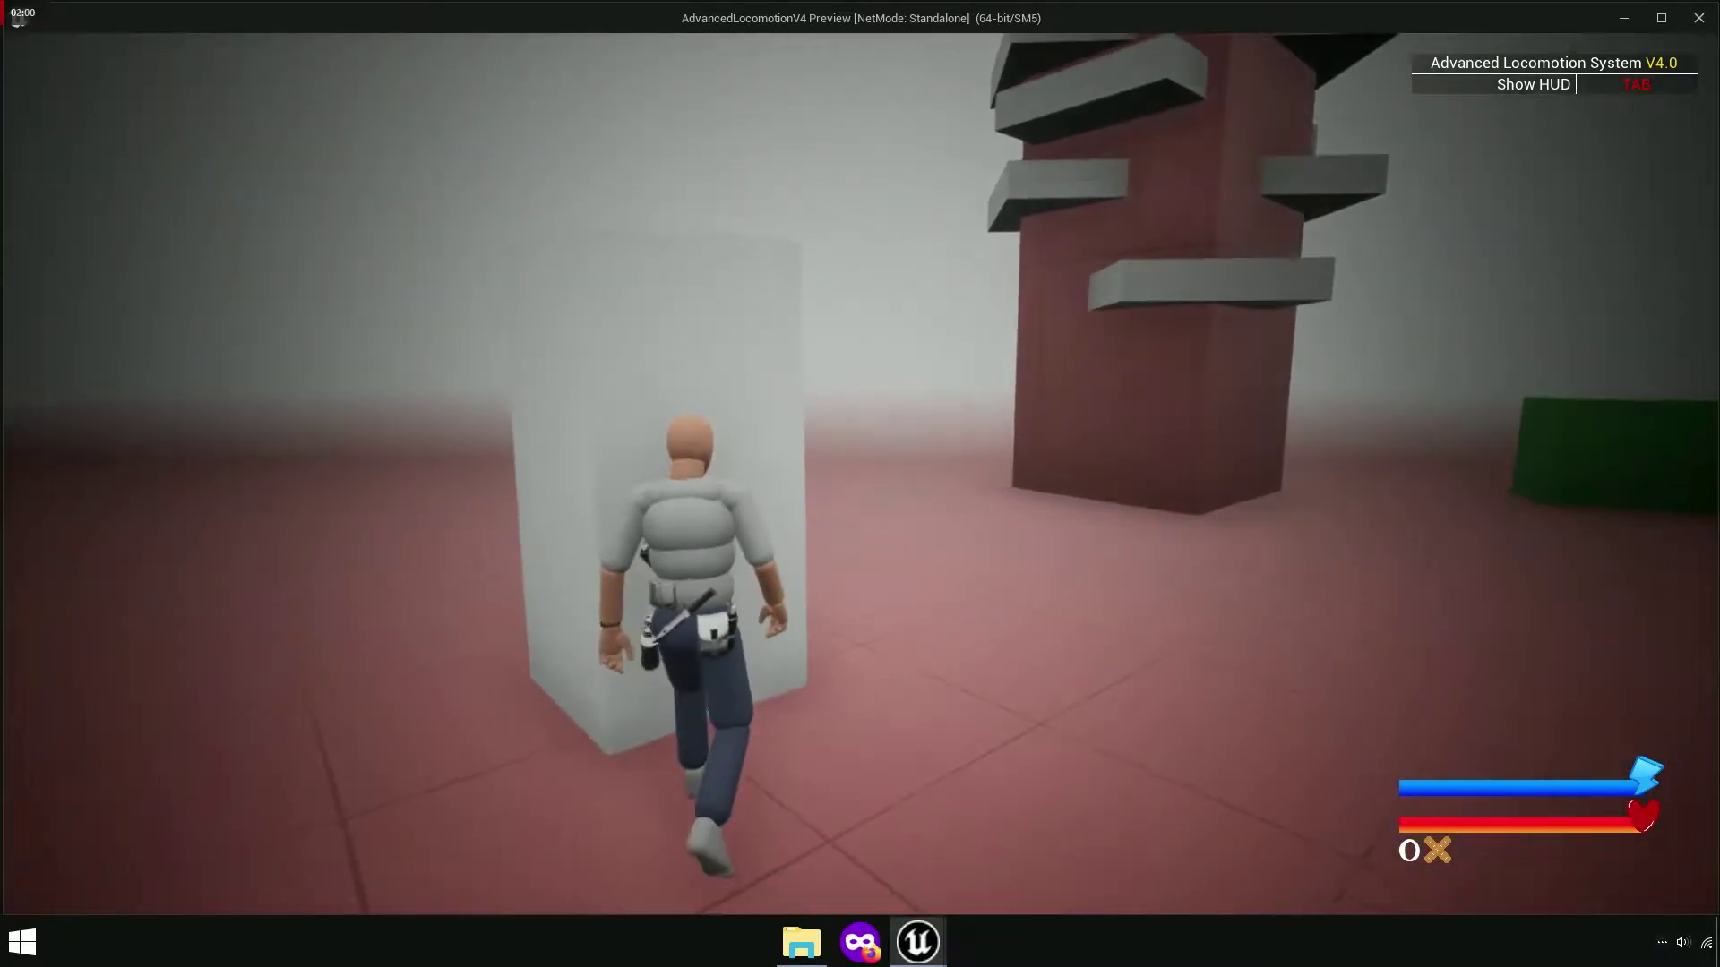
key(space)
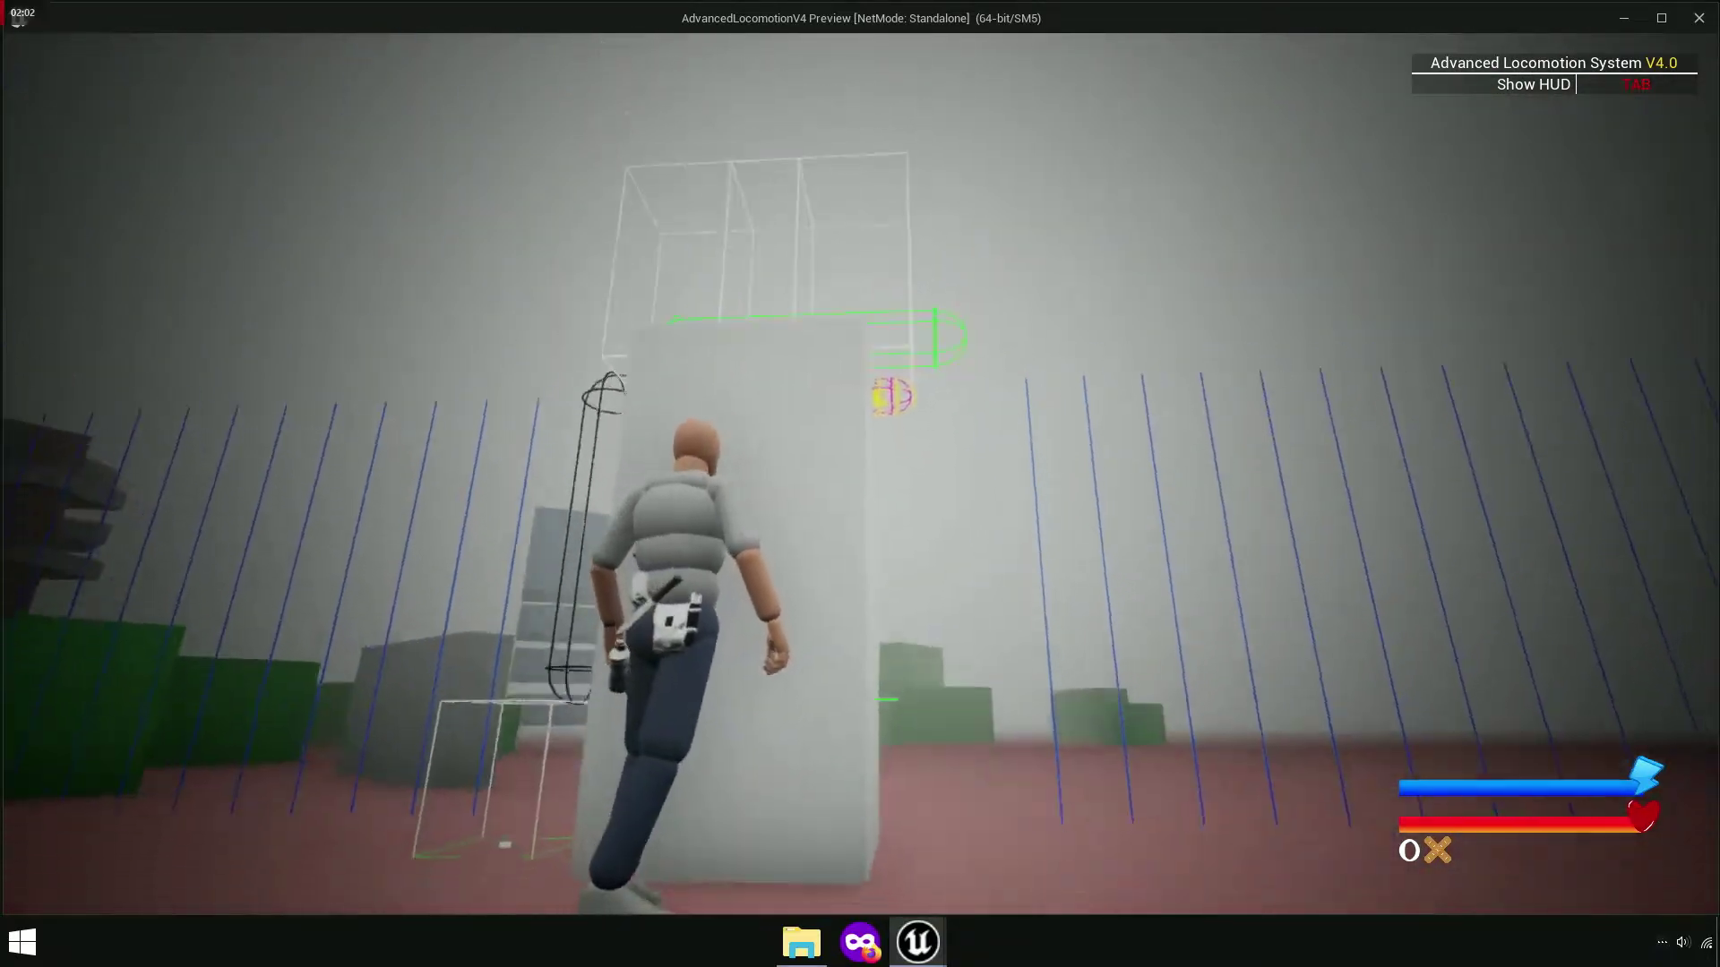
key(w)
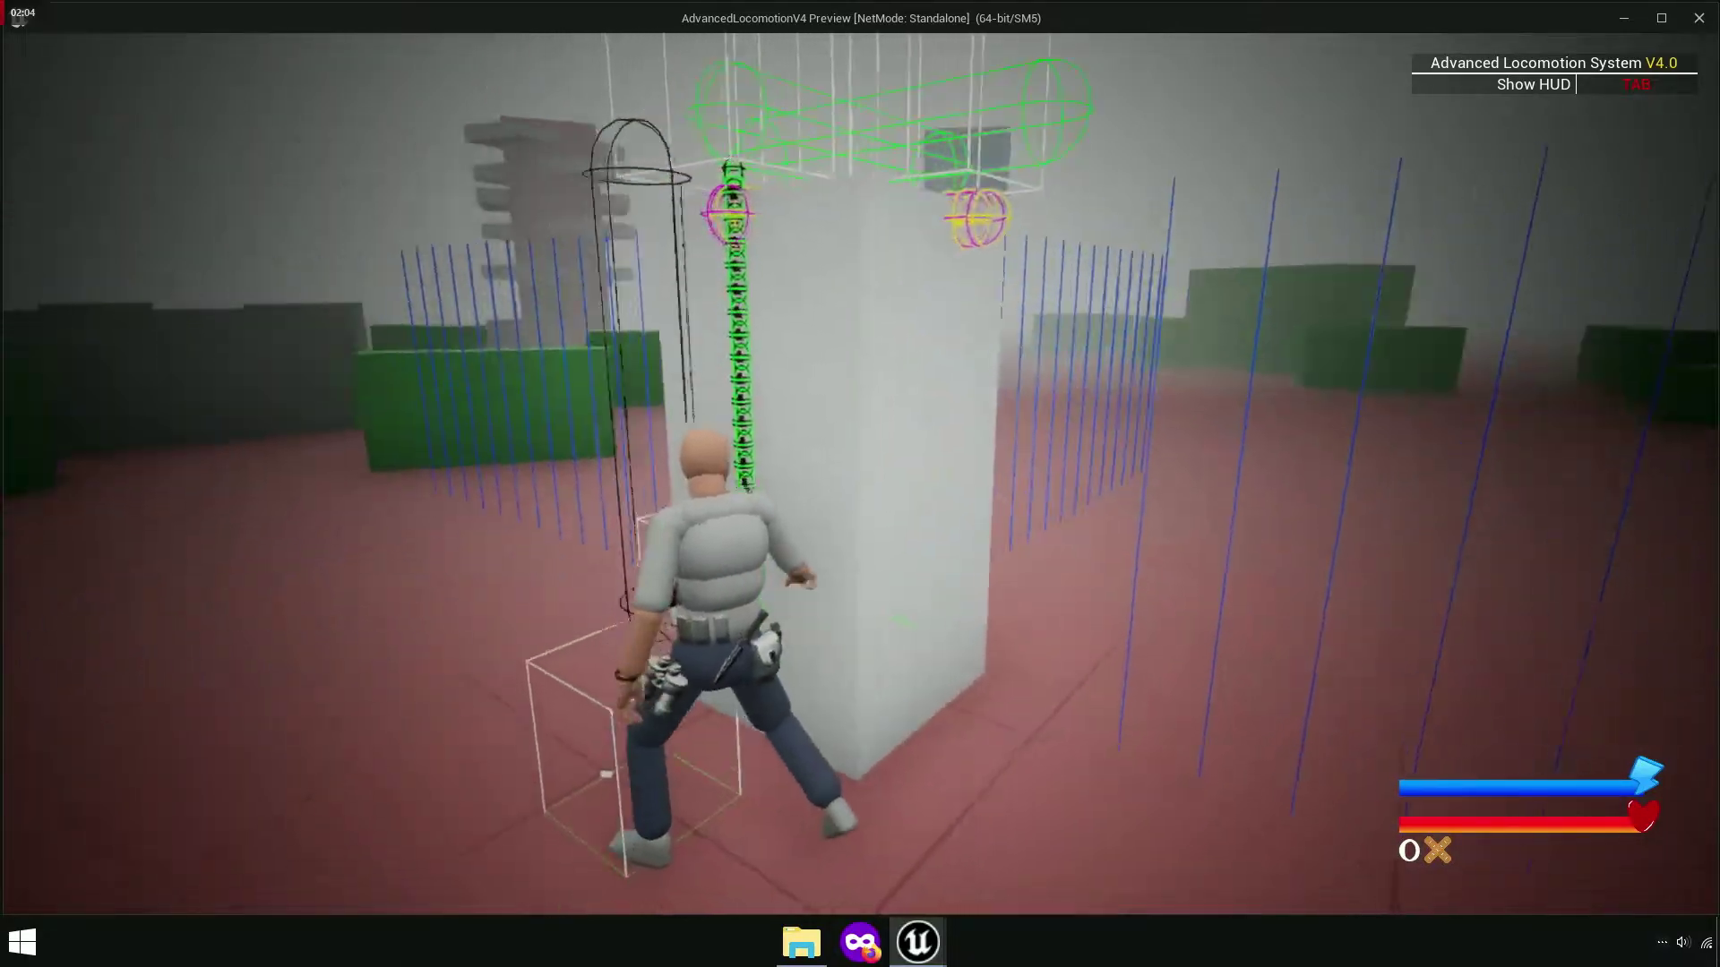
key(Escape)
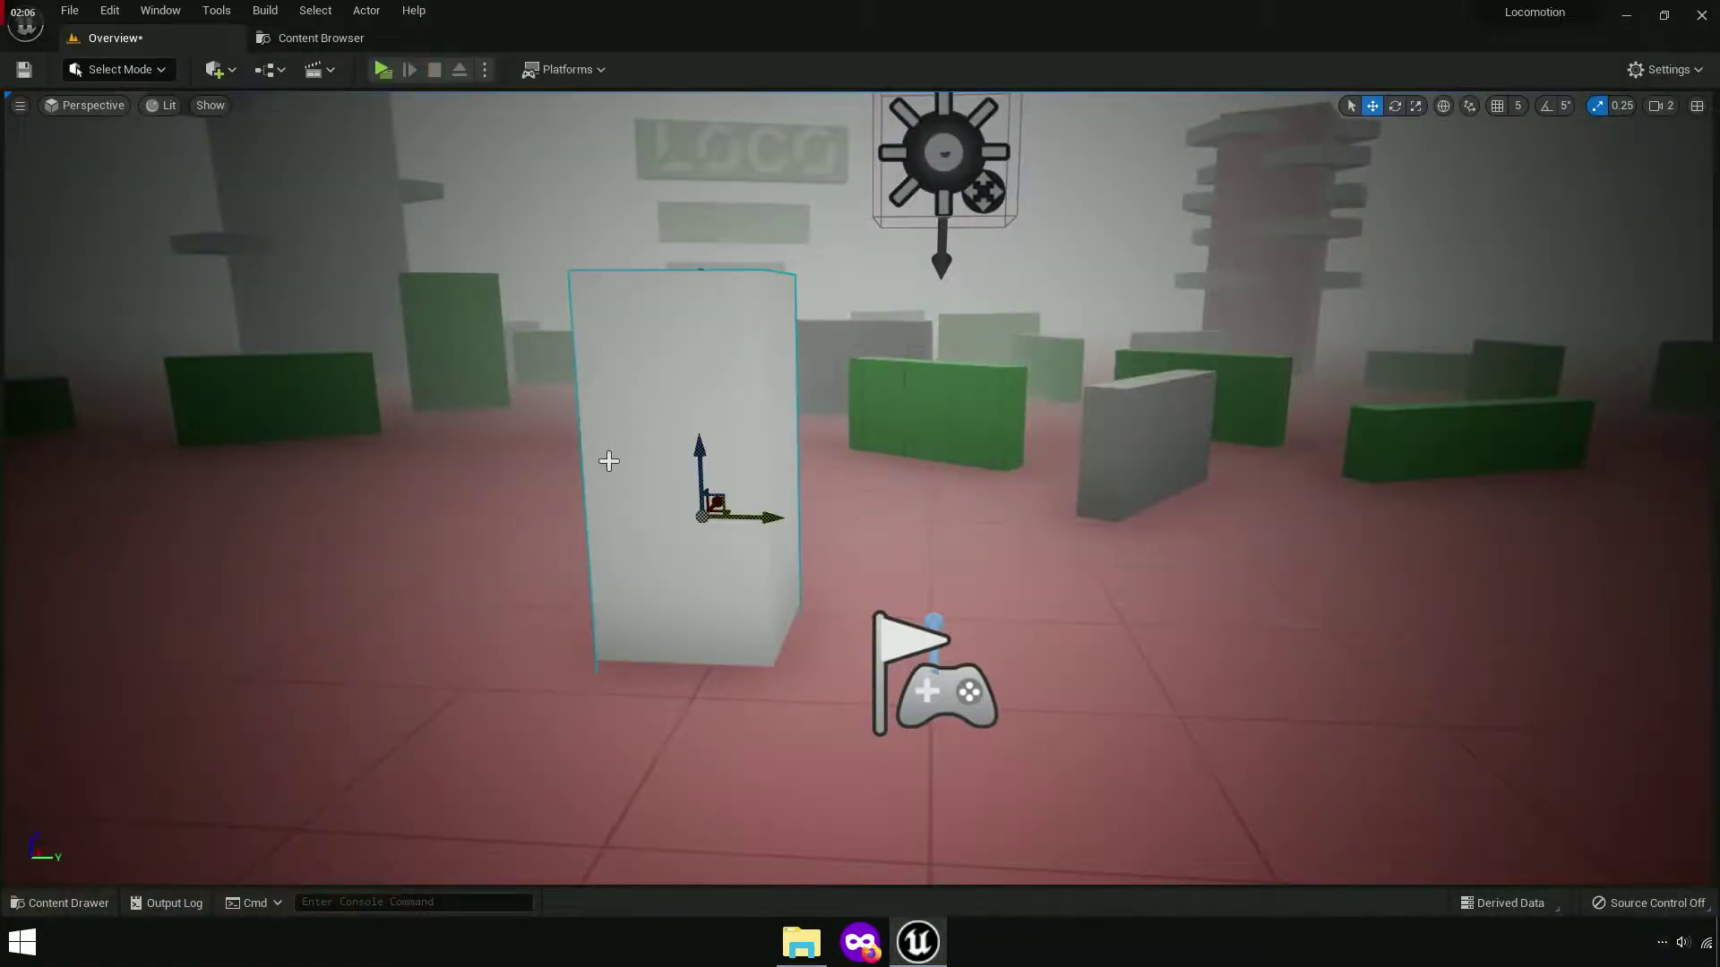
- Lower the white block onto the floor as a thin wall and launch a play-test
mouse_move(707, 391)
right_down()
mouse_move(750, 347)
mouse_move(753, 295)
right_up()
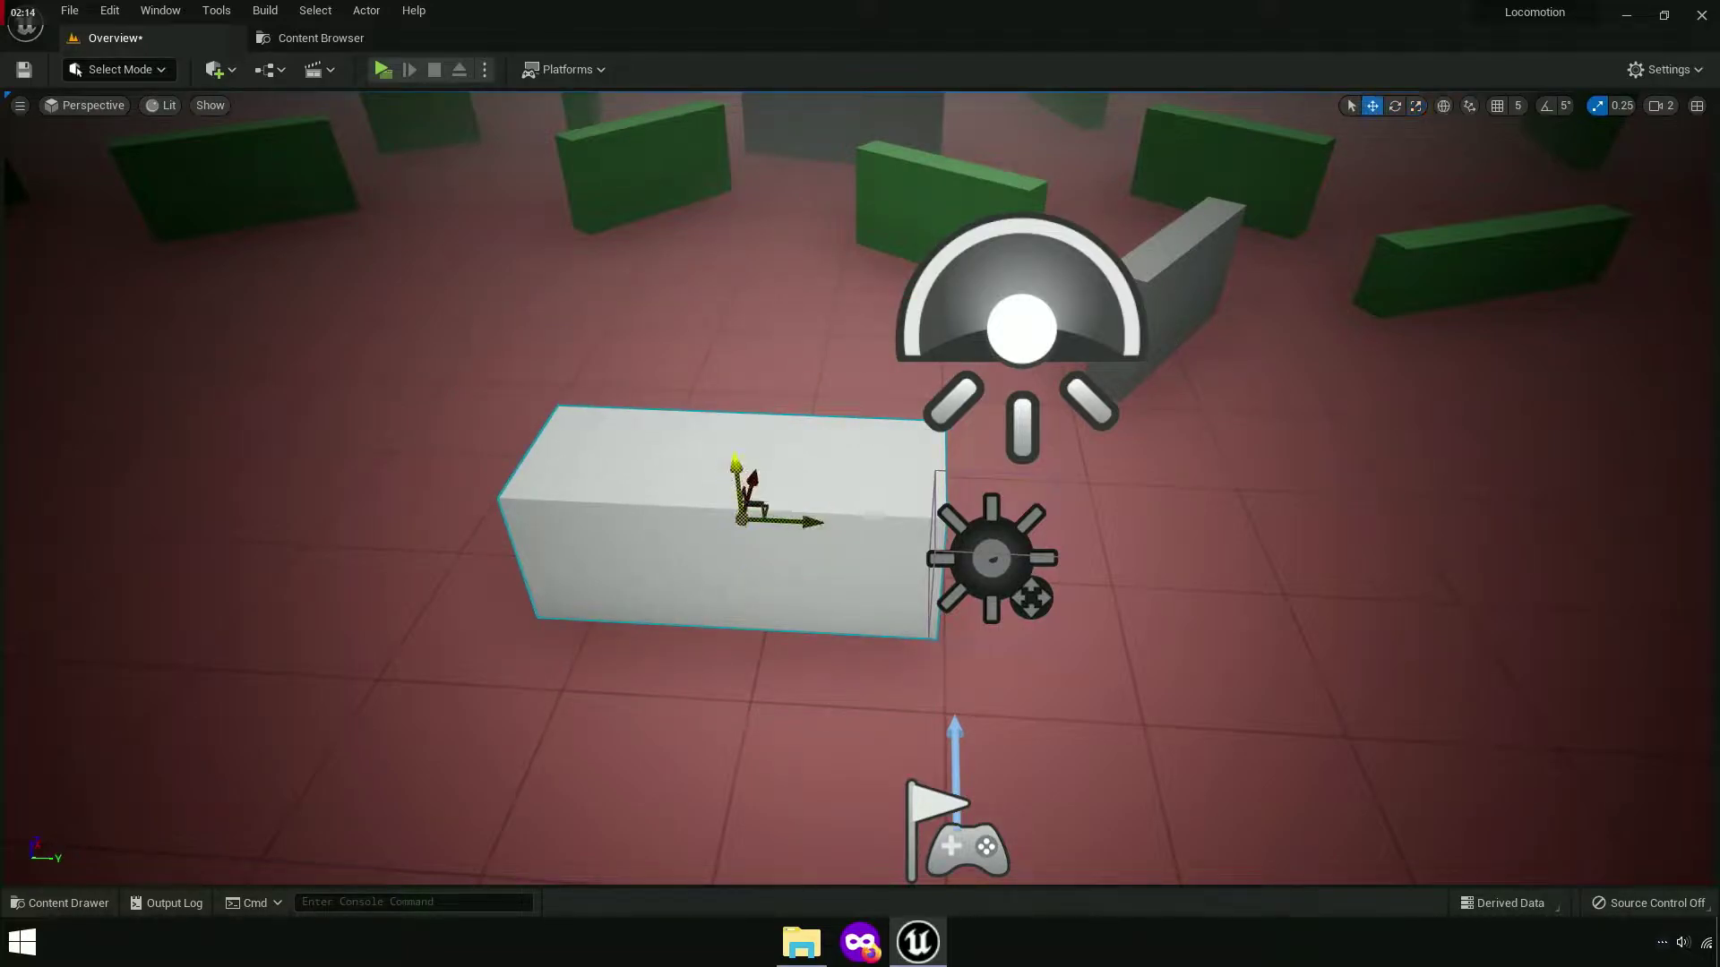
drag(728, 475, 733, 530)
right_drag(736, 495, 750, 505)
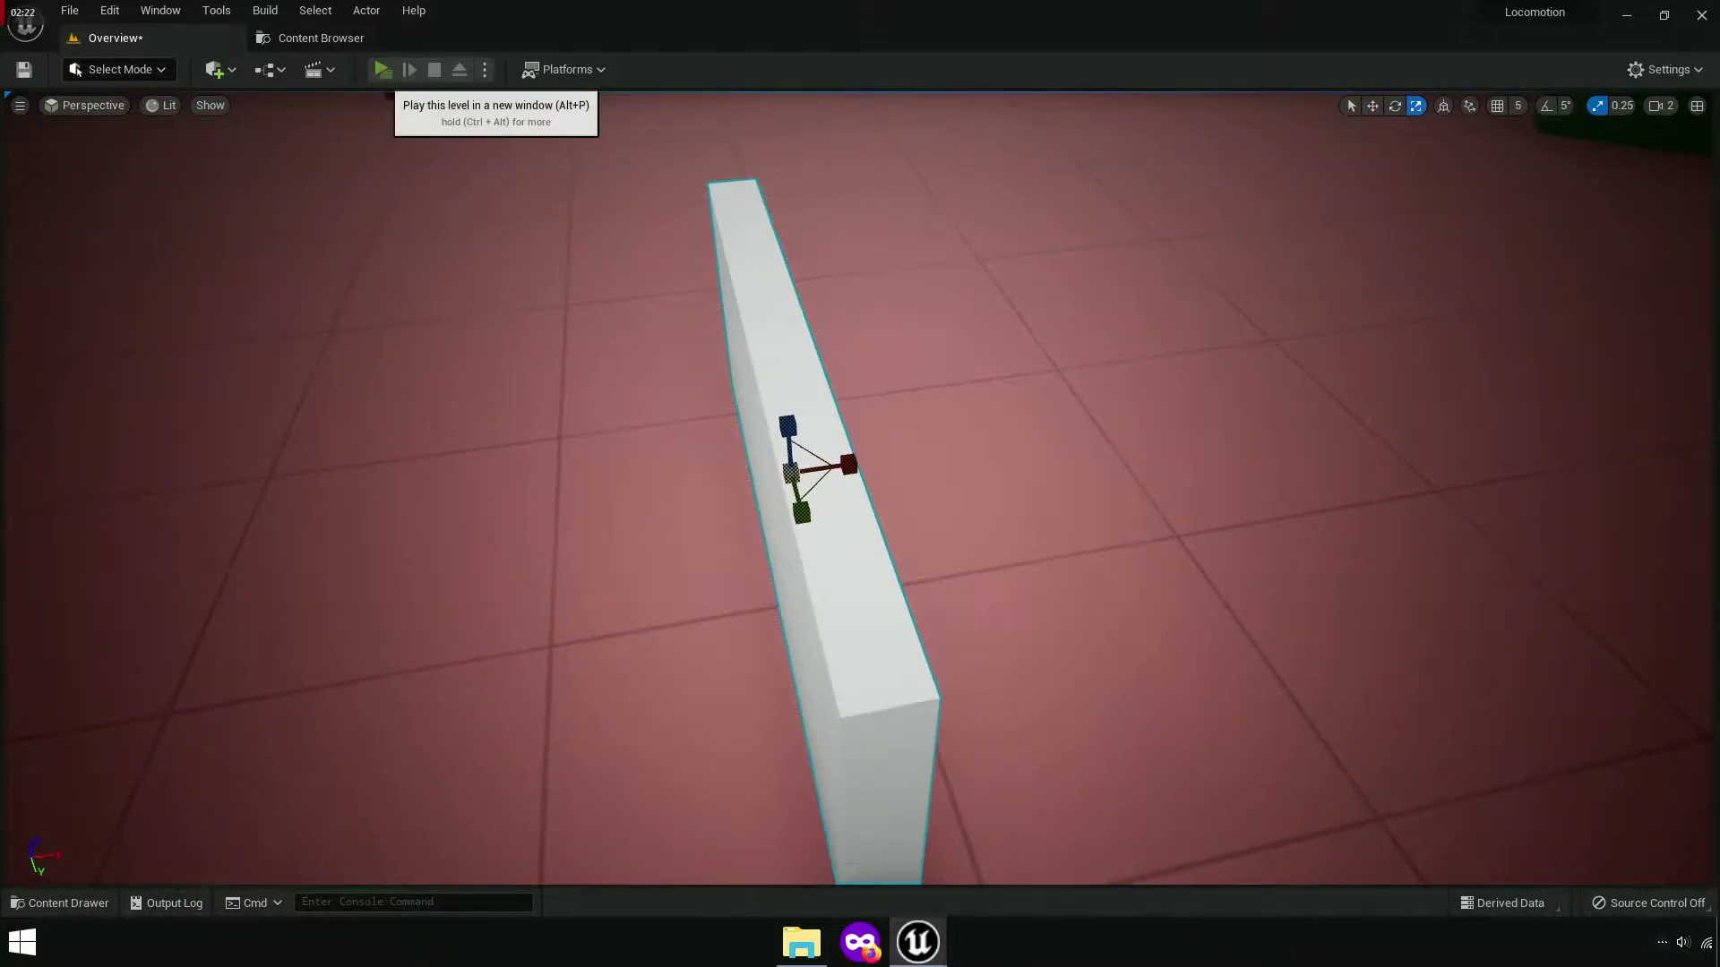
click(382, 69)
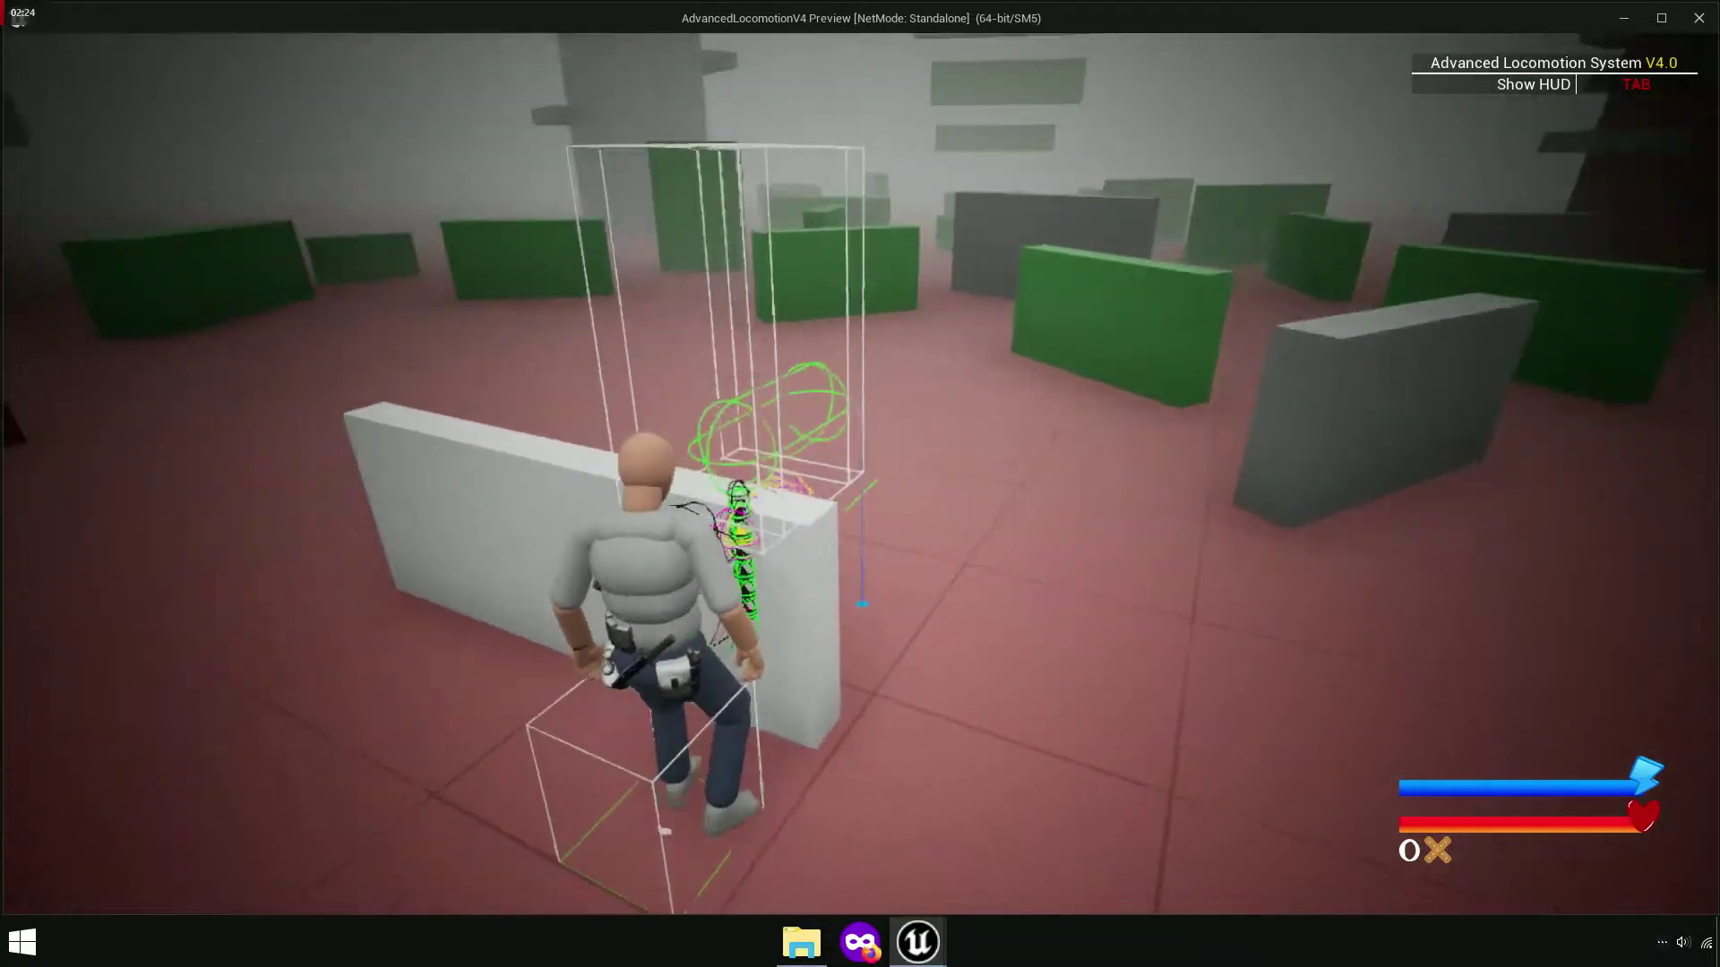
- Crouch, stand and walk the character alongside the thin wall, then stop the preview
key(c)
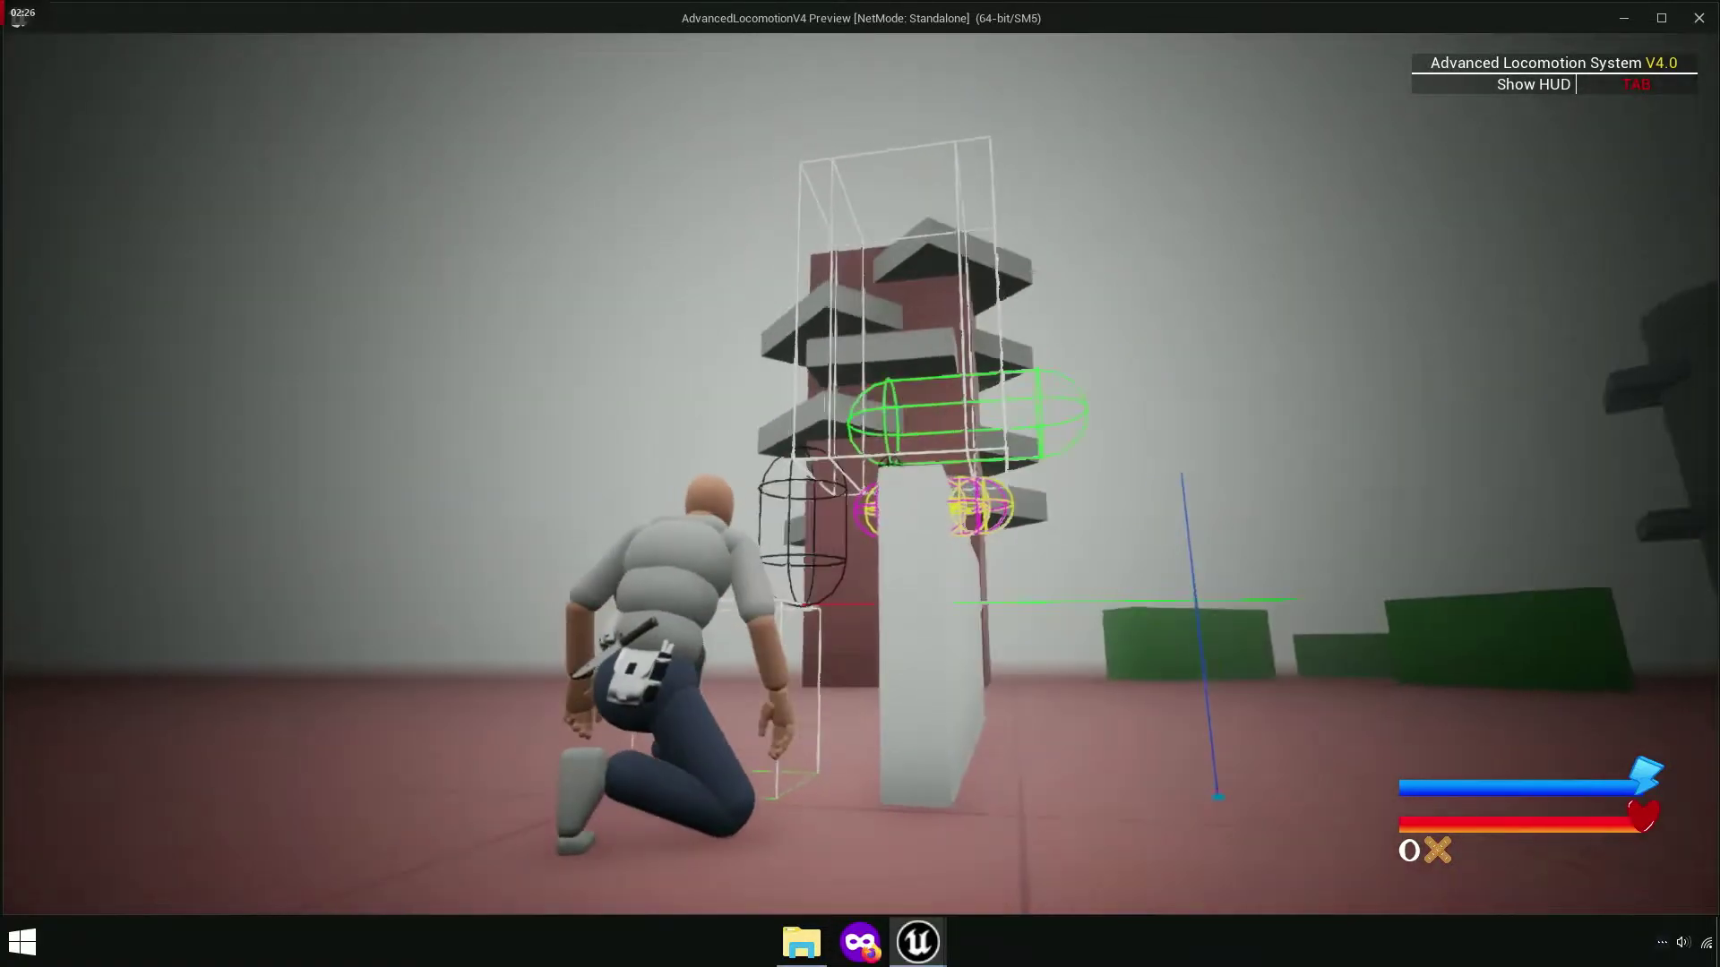
key(c)
key(w)
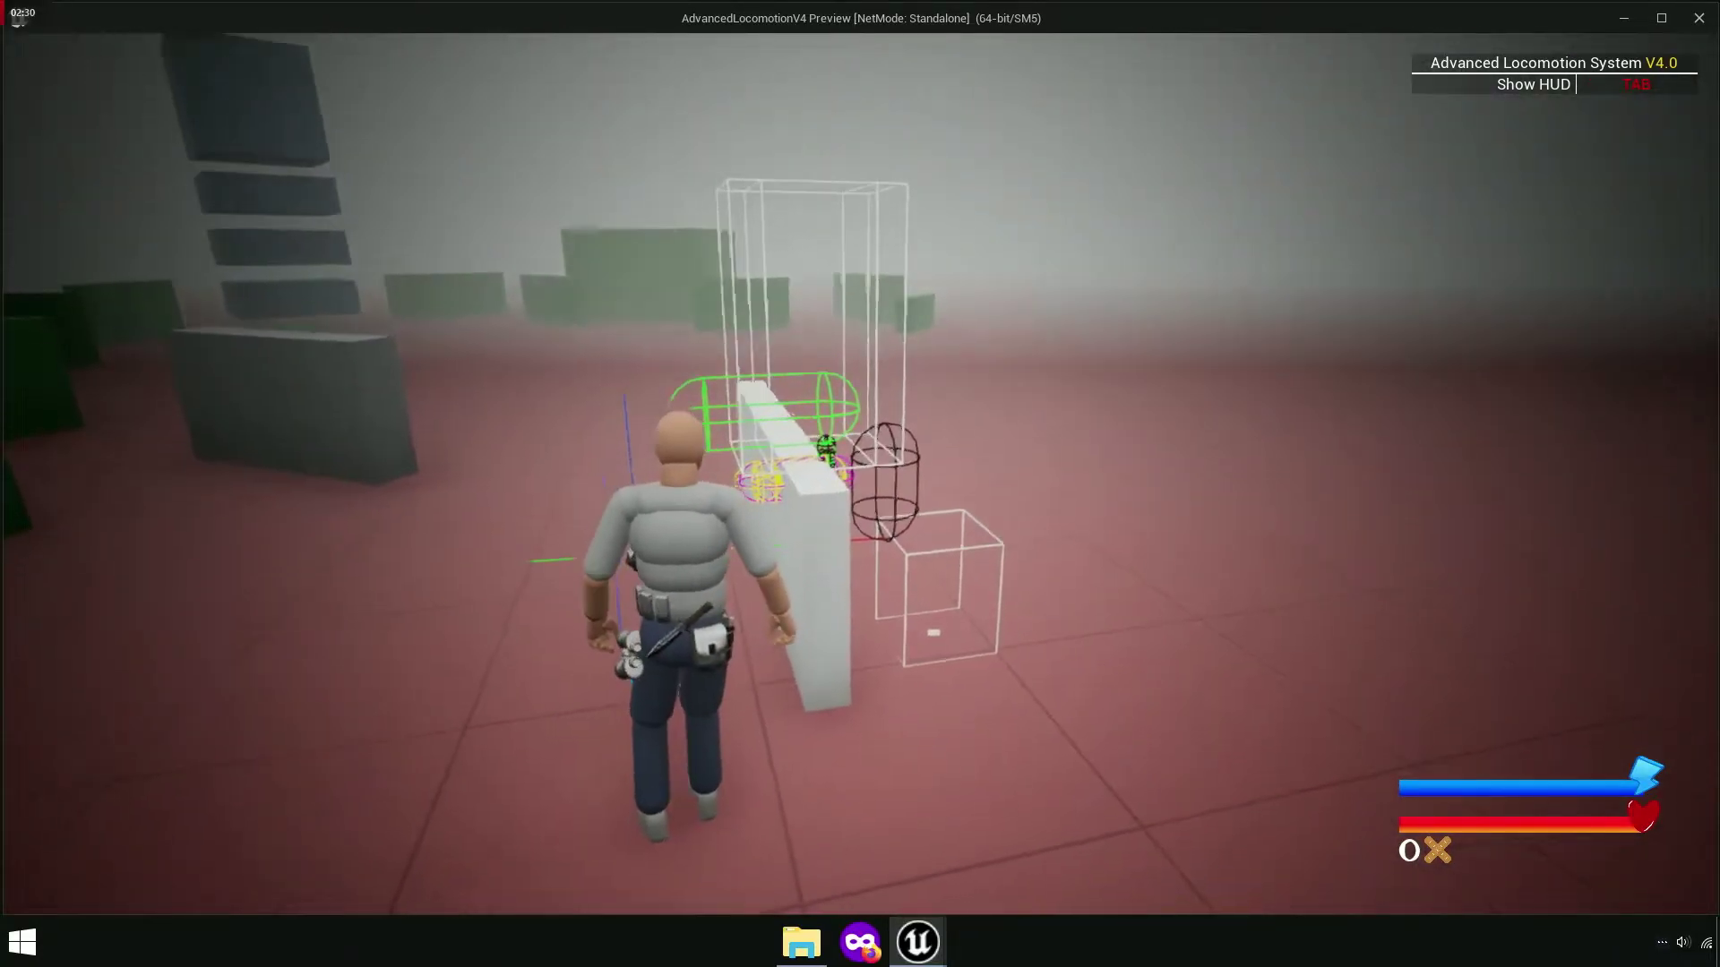
key(w)
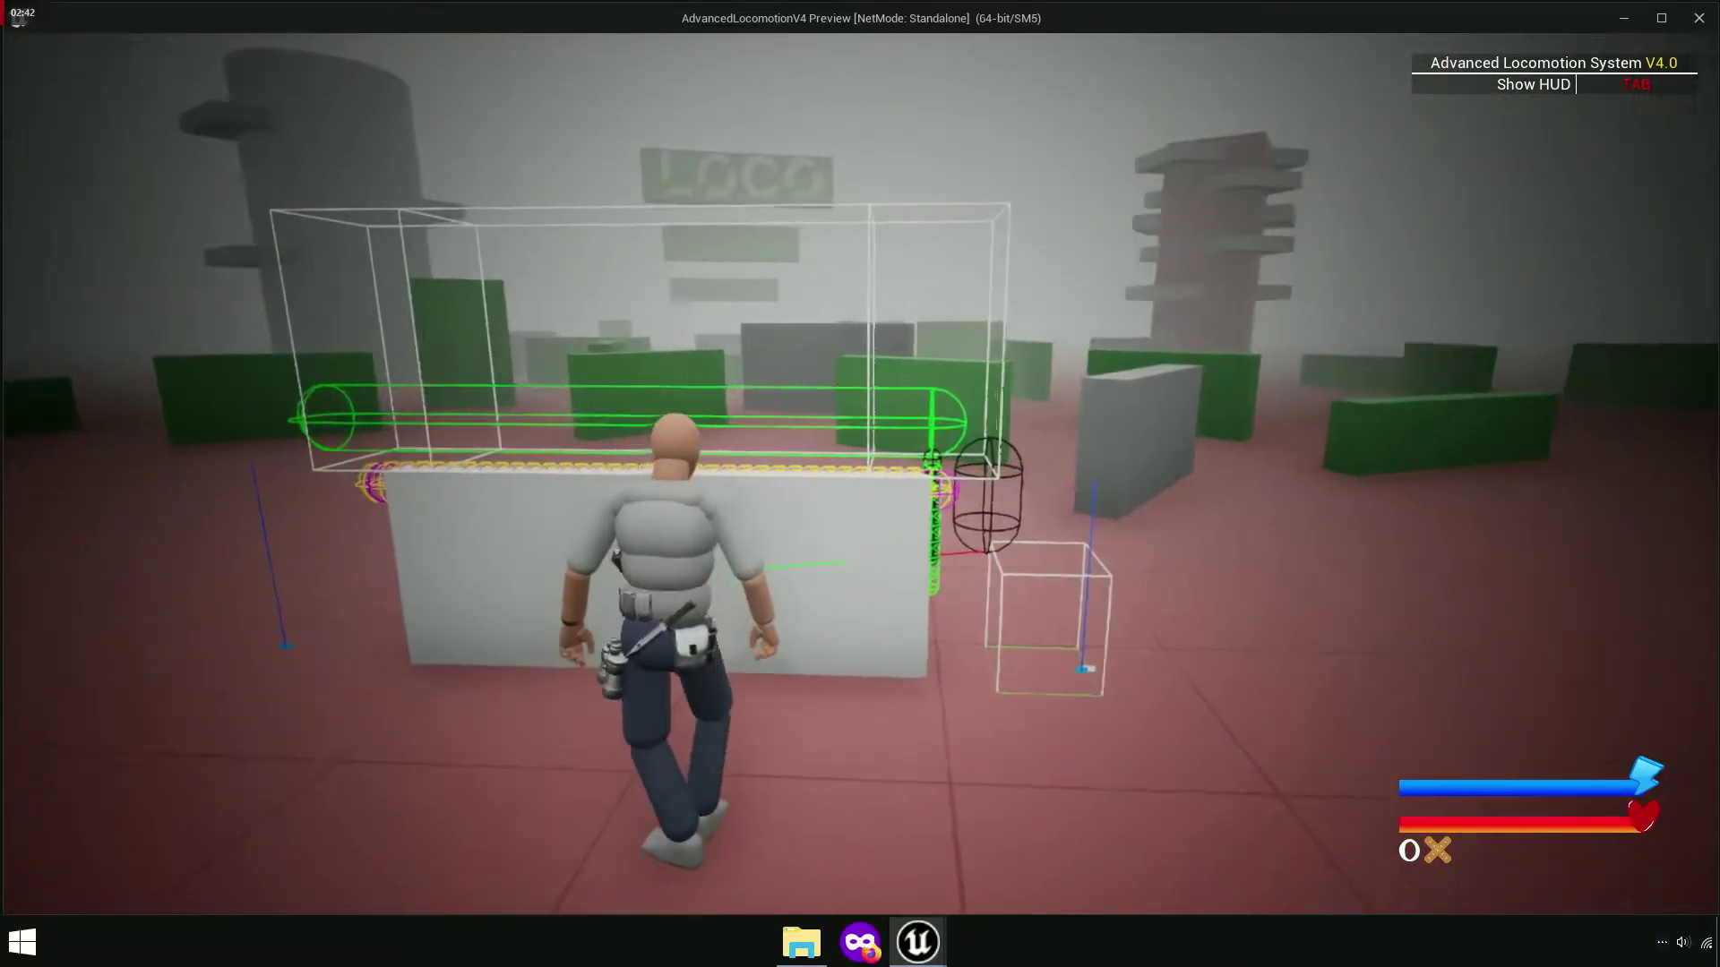
key(Escape)
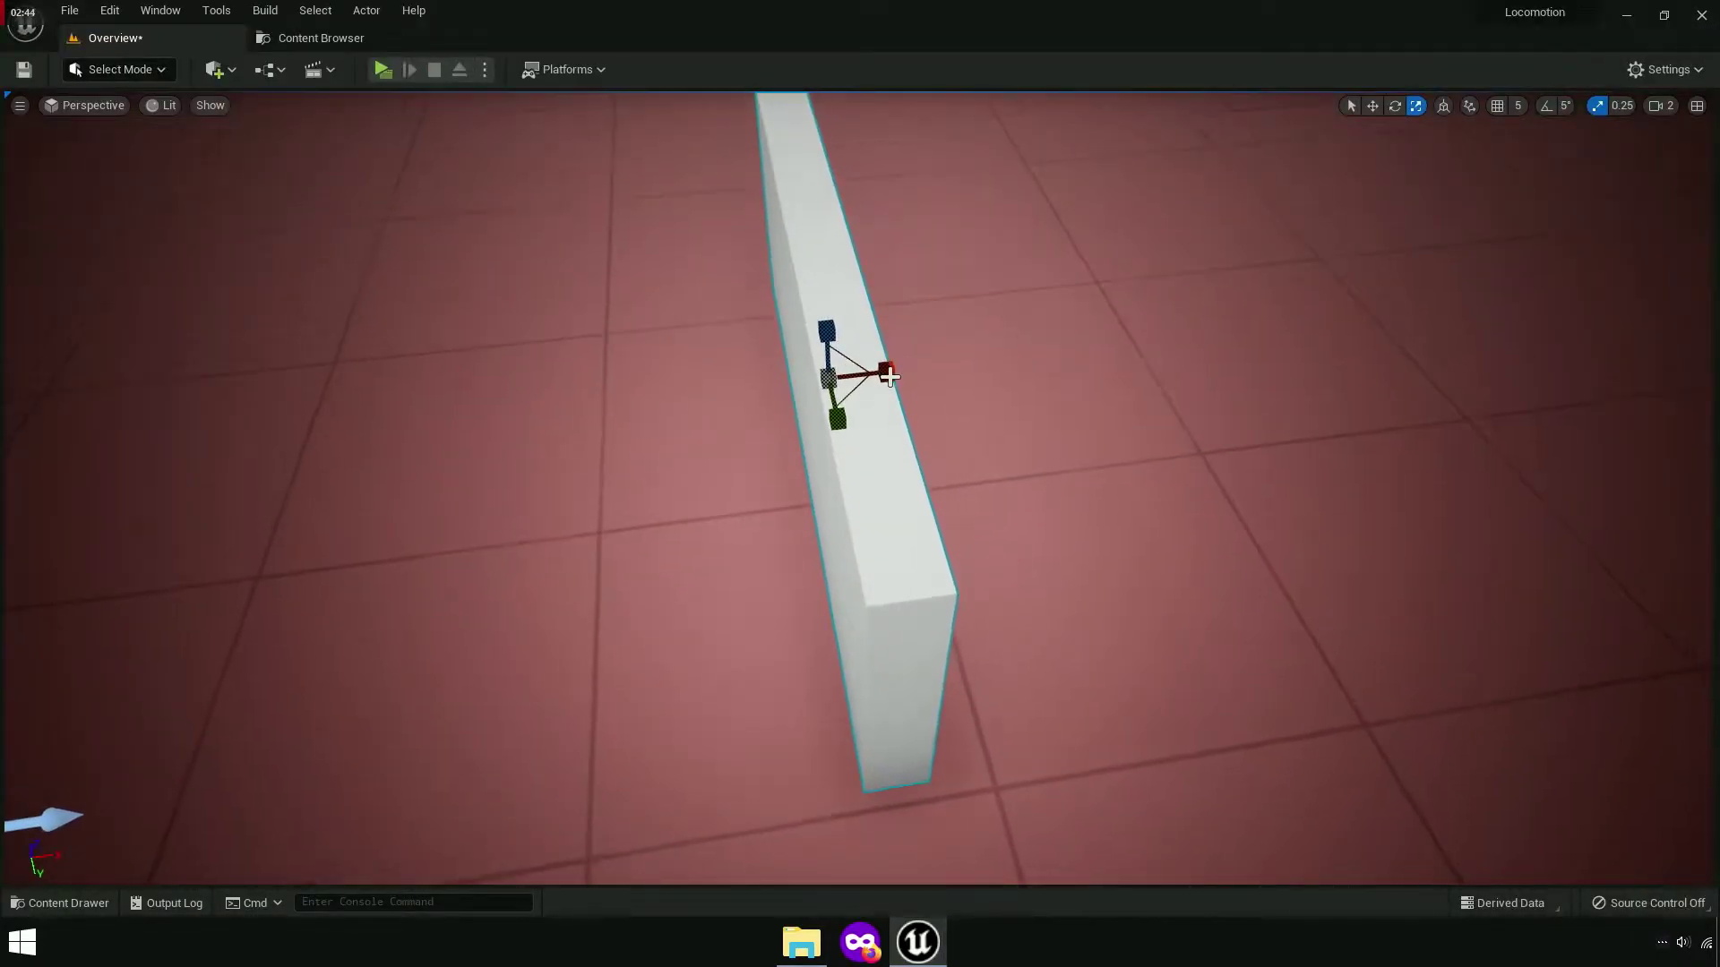
- Scale the wall up hugely along one axis, then run and crouch beside it in play
drag(888, 376, 1030, 359)
click(380, 72)
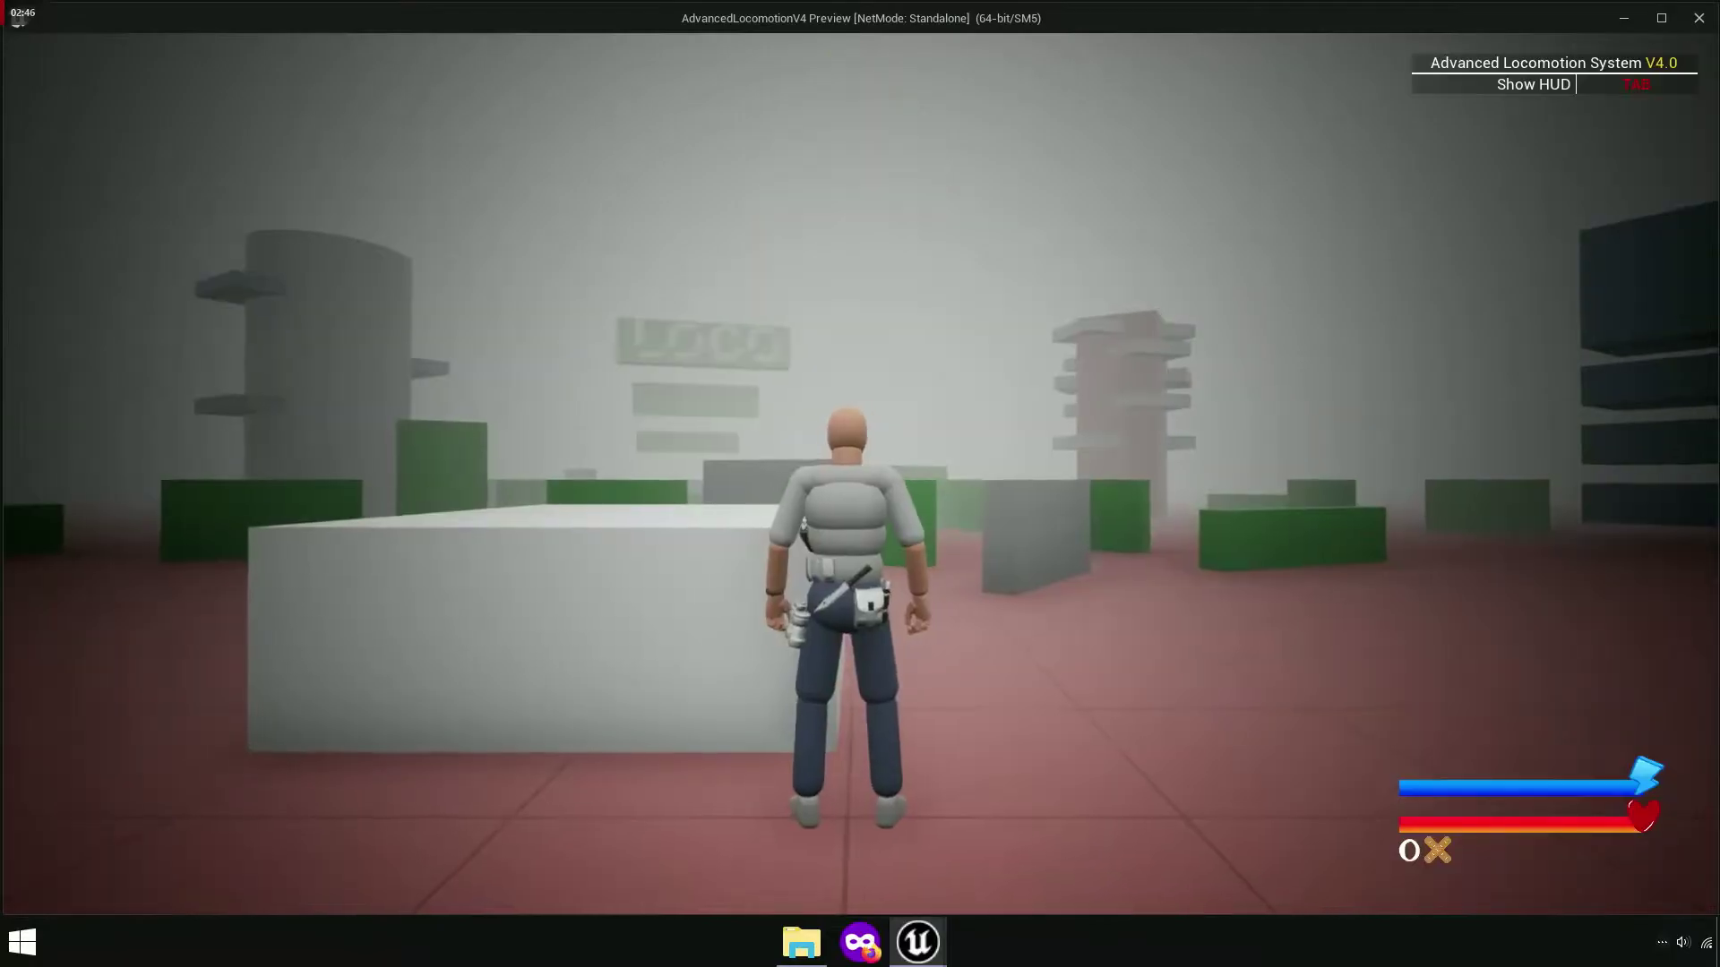
key(a)
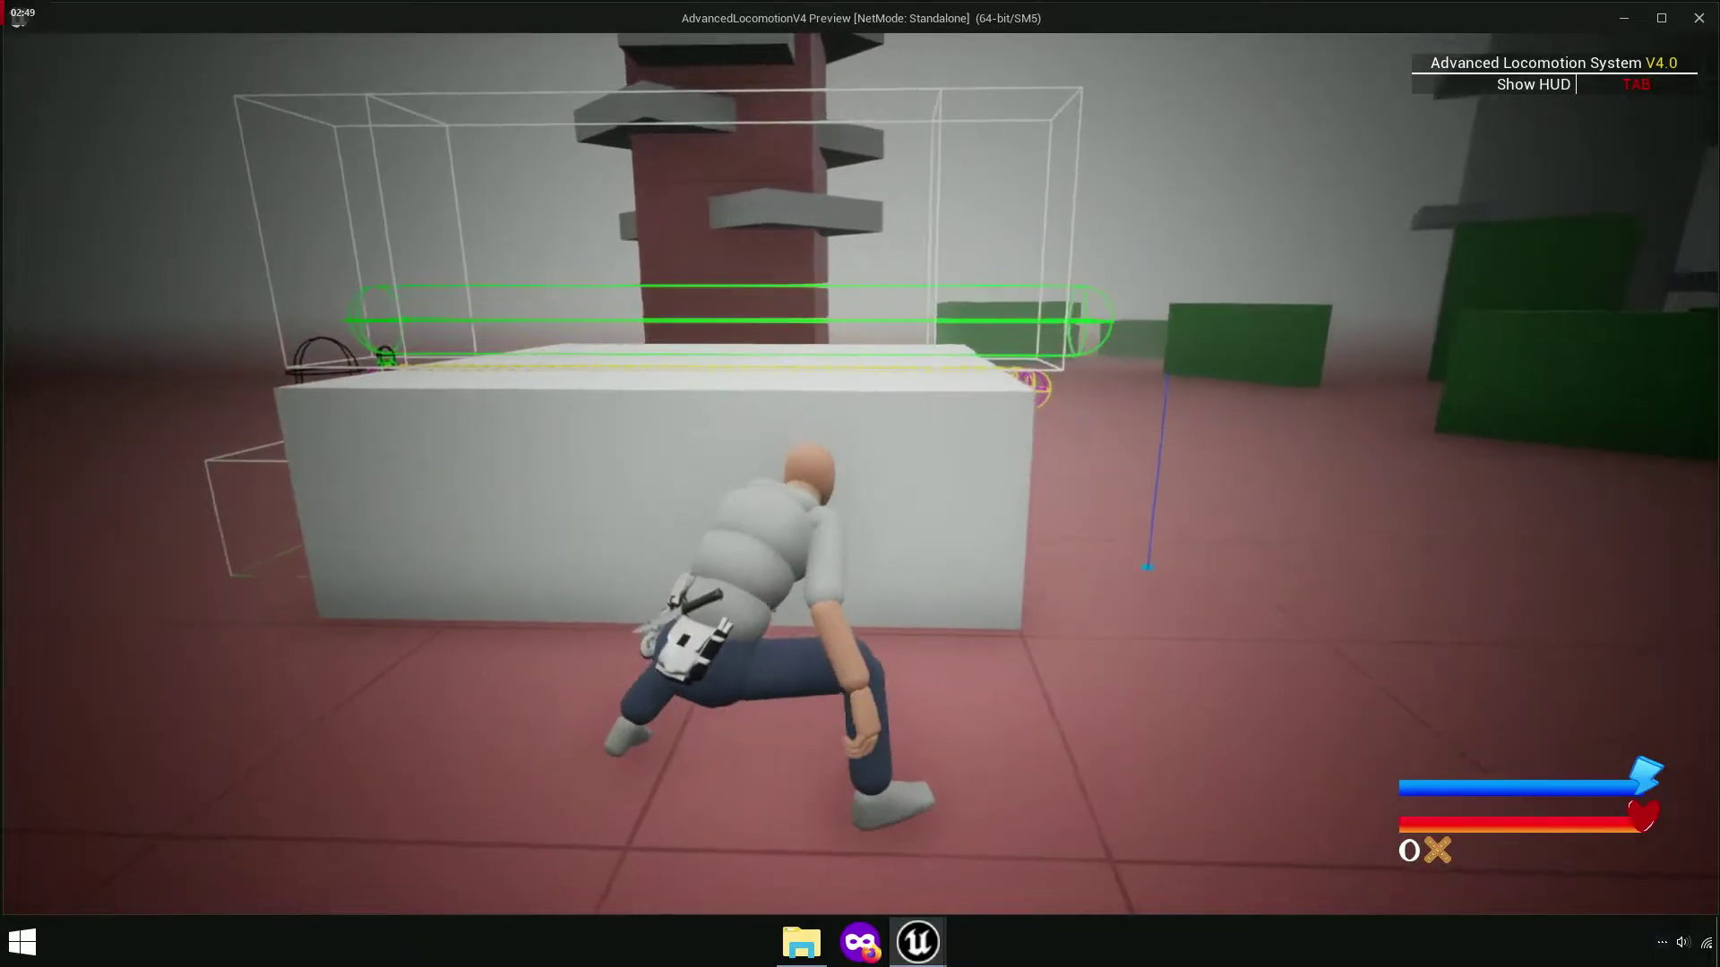
key(w)
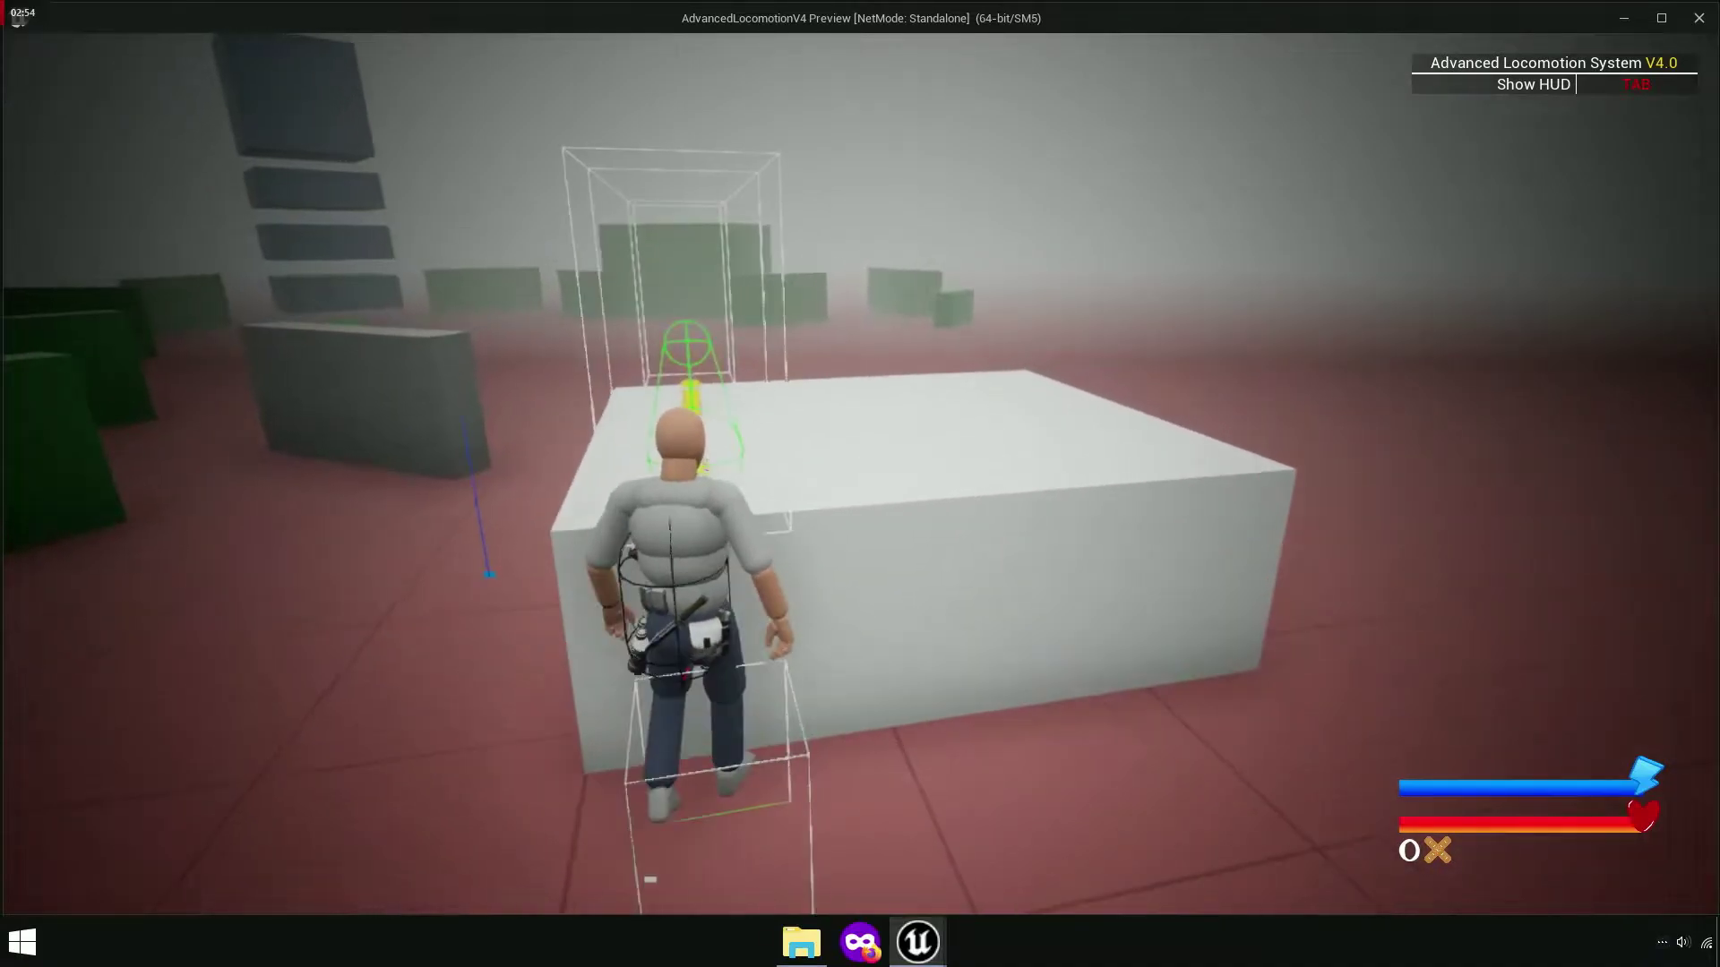
key(w)
key(c)
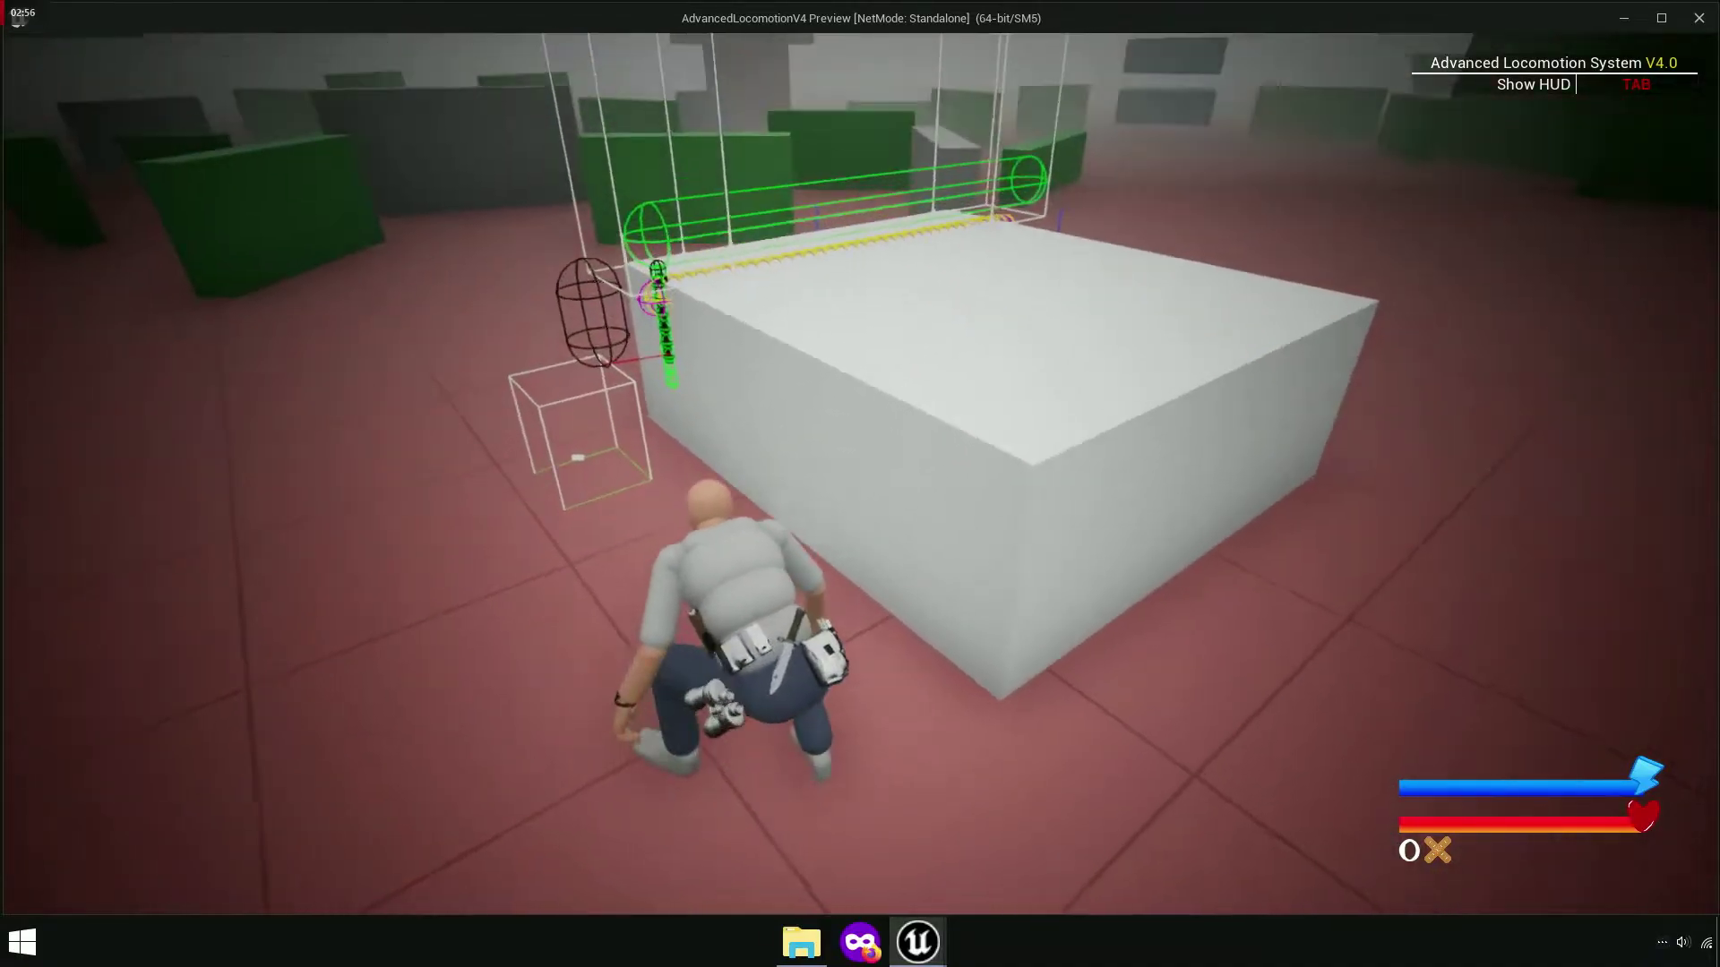
key(c)
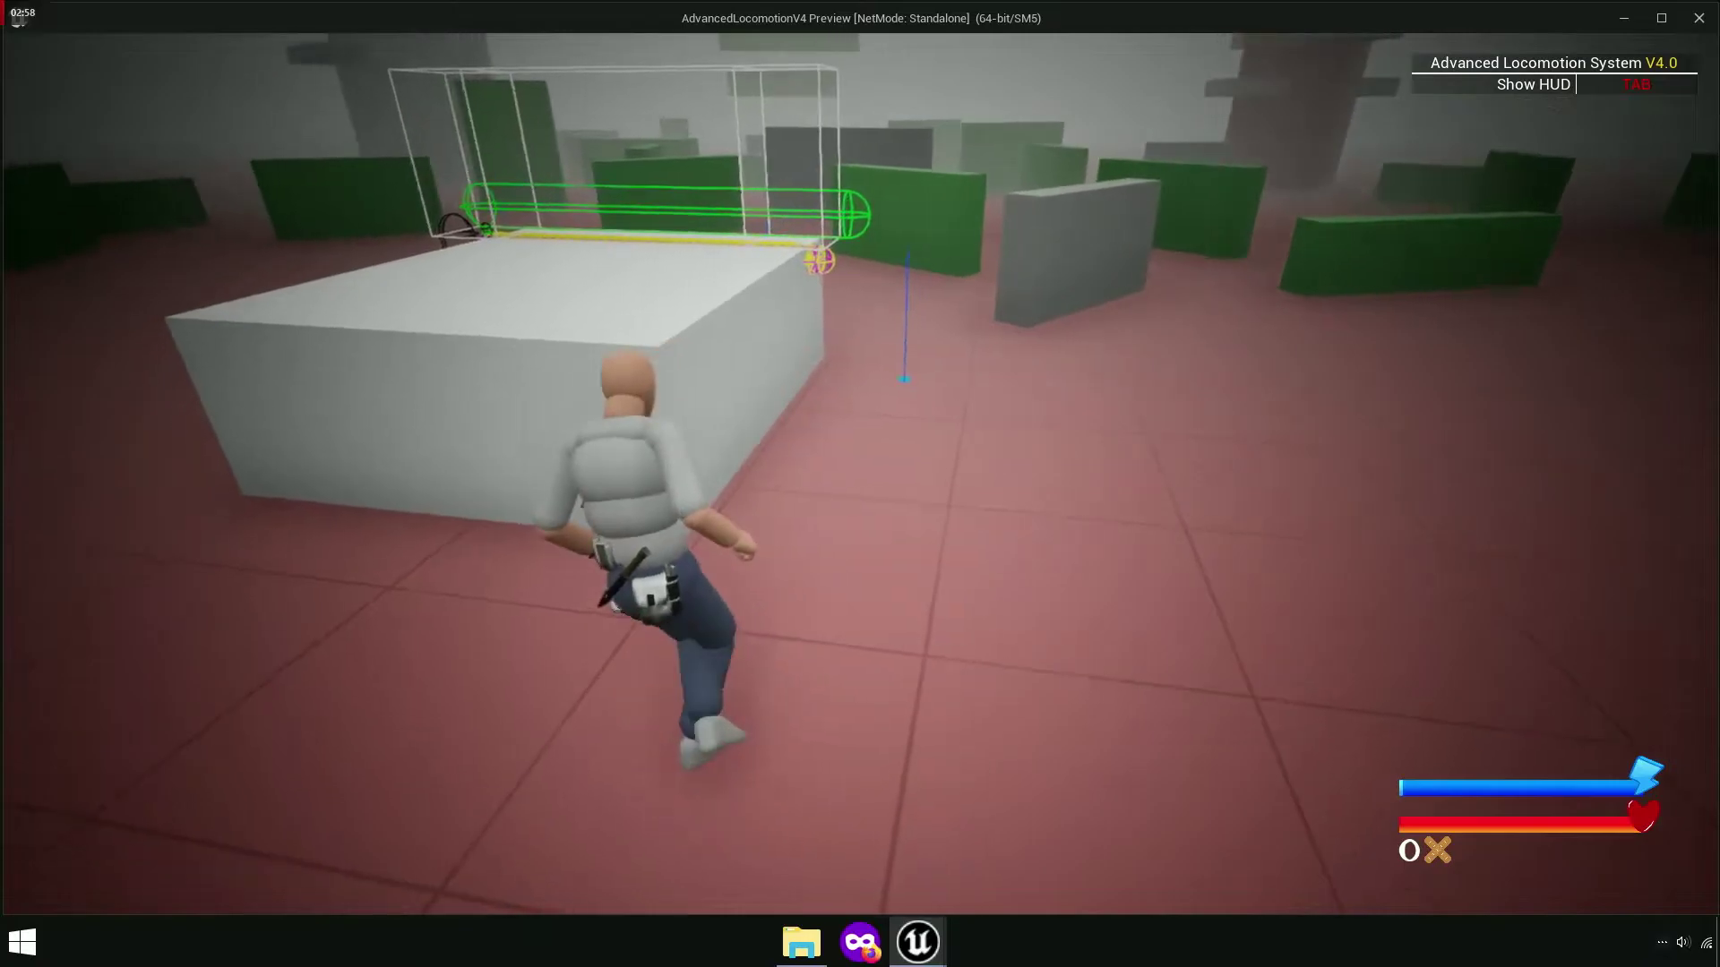
- Sprint, roll and trigger a mantle check at the box, then exit and refocus it
key(w)
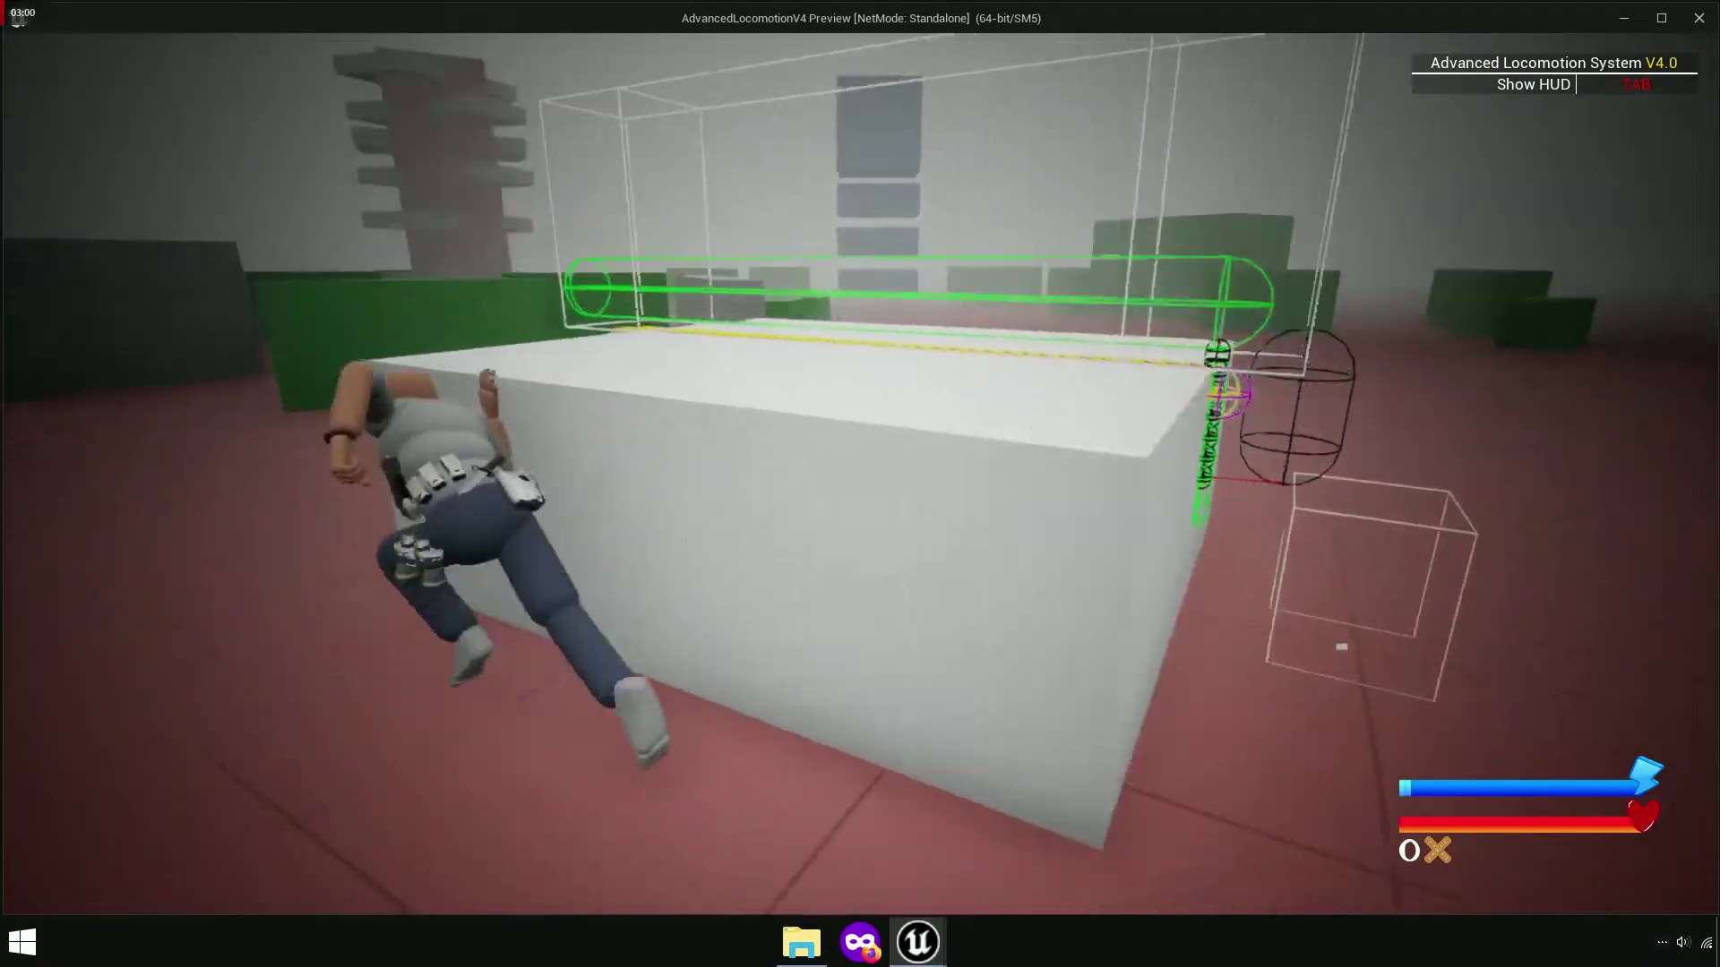
key(w)
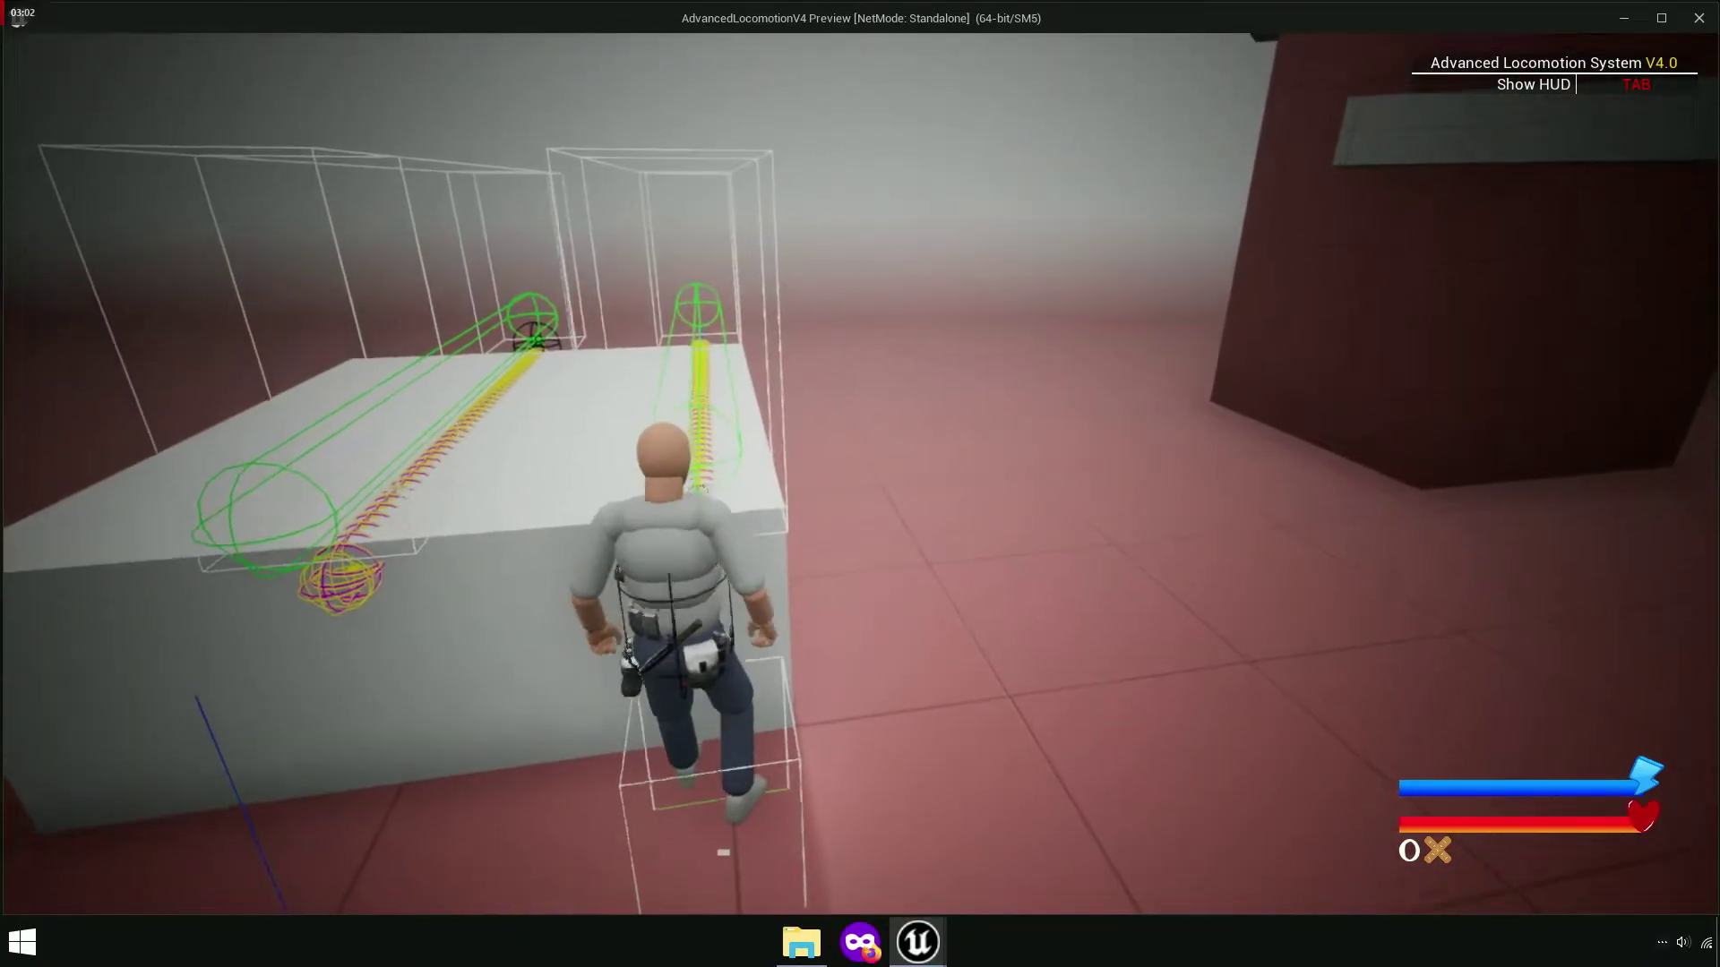
key(w)
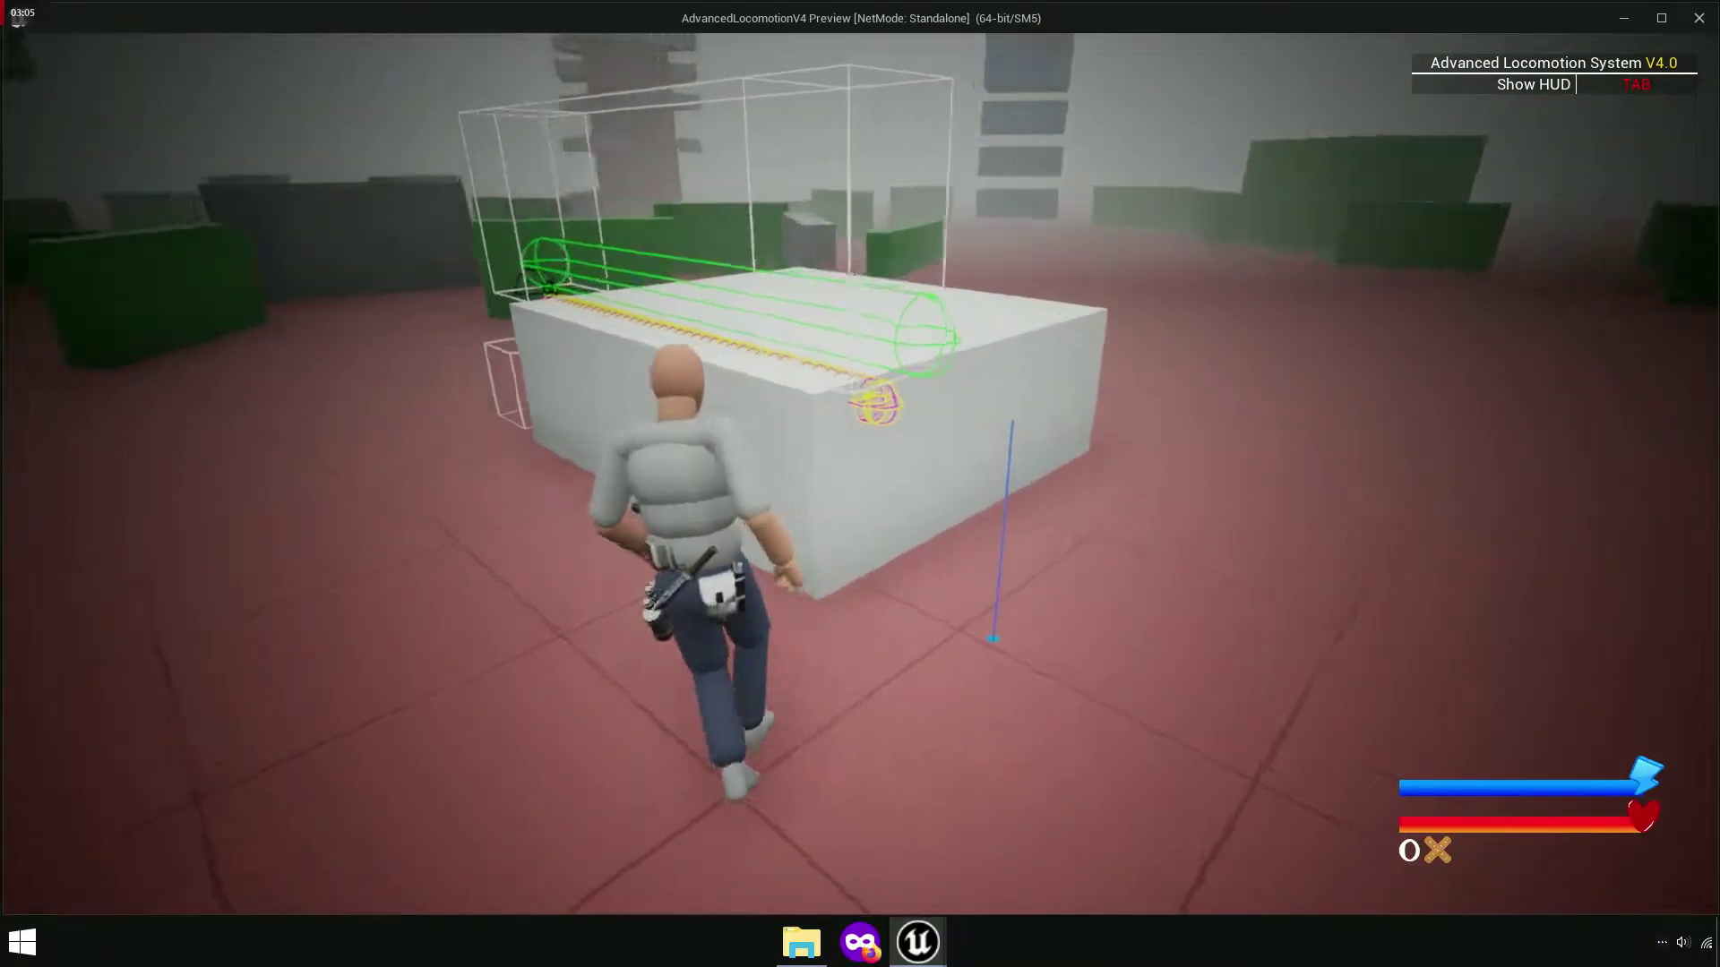
key(w)
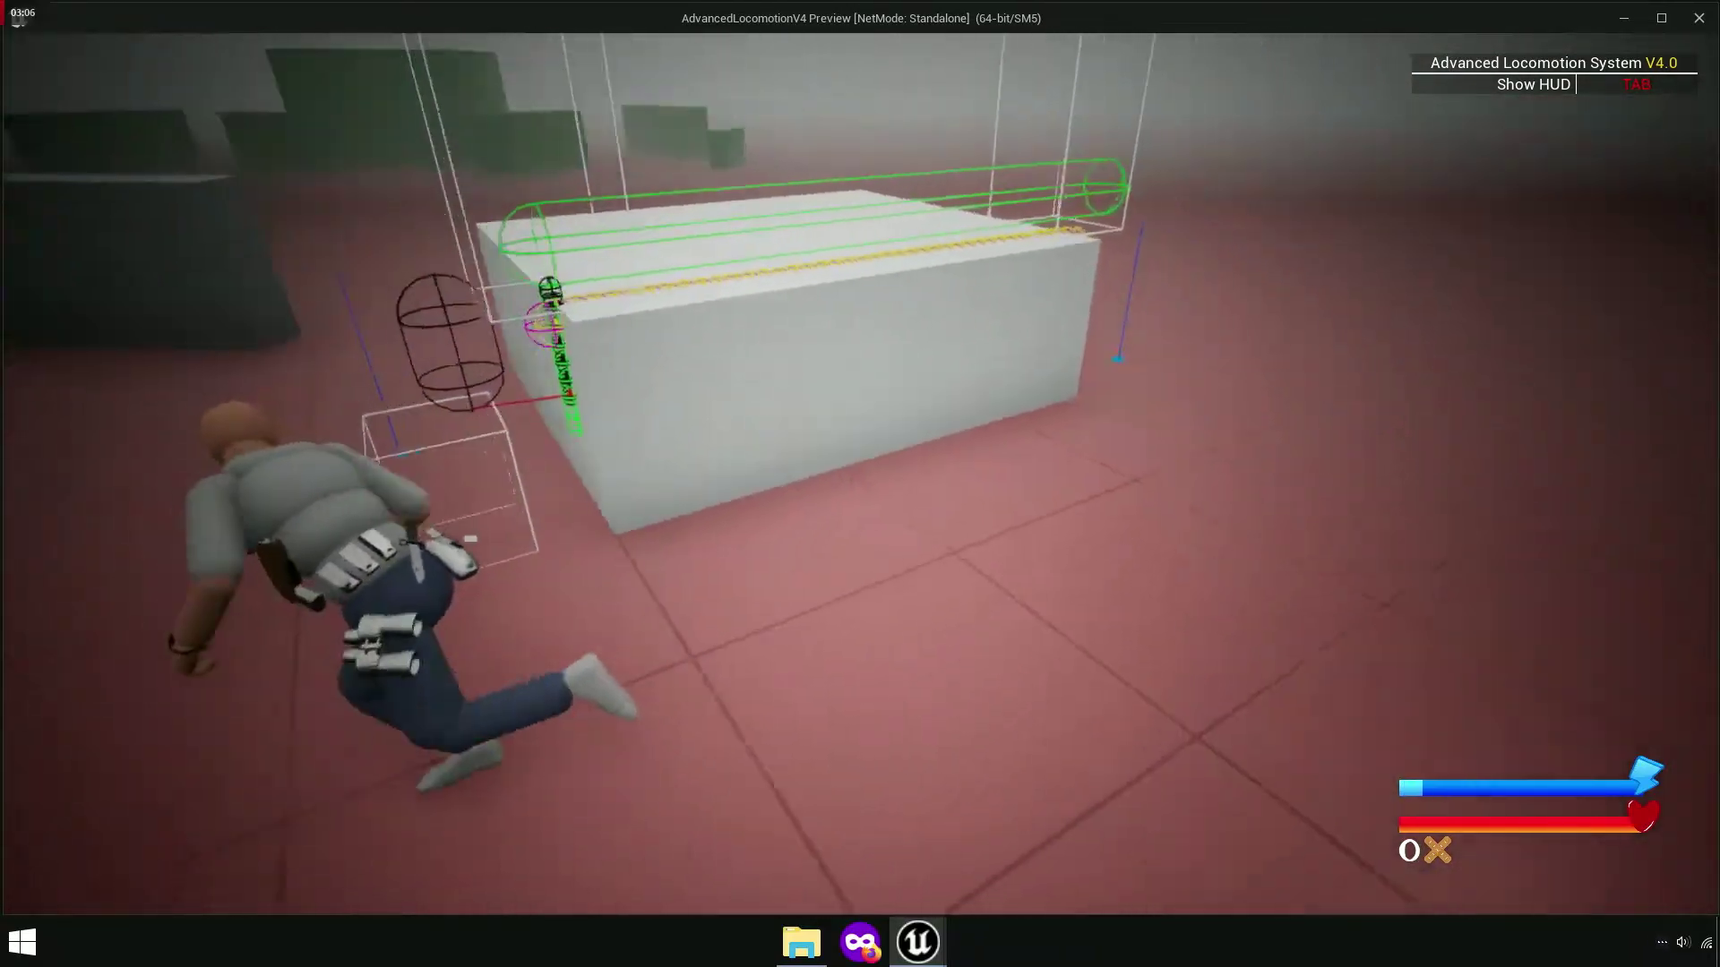
key(w)
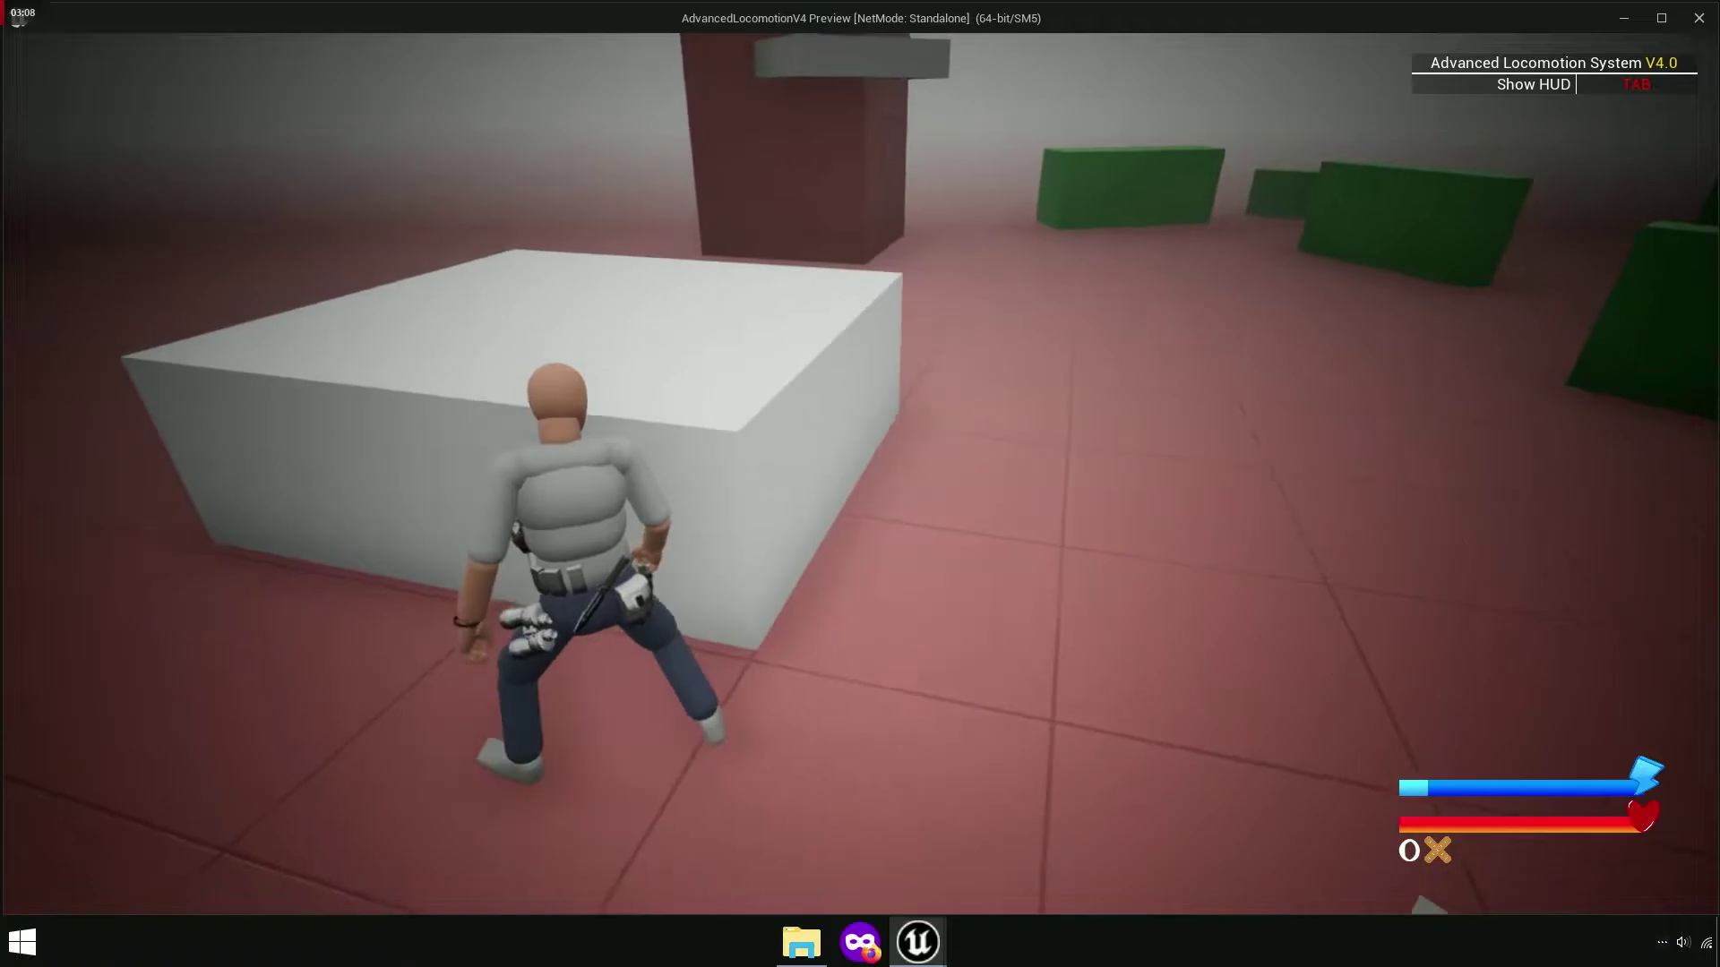
key(space)
key(w)
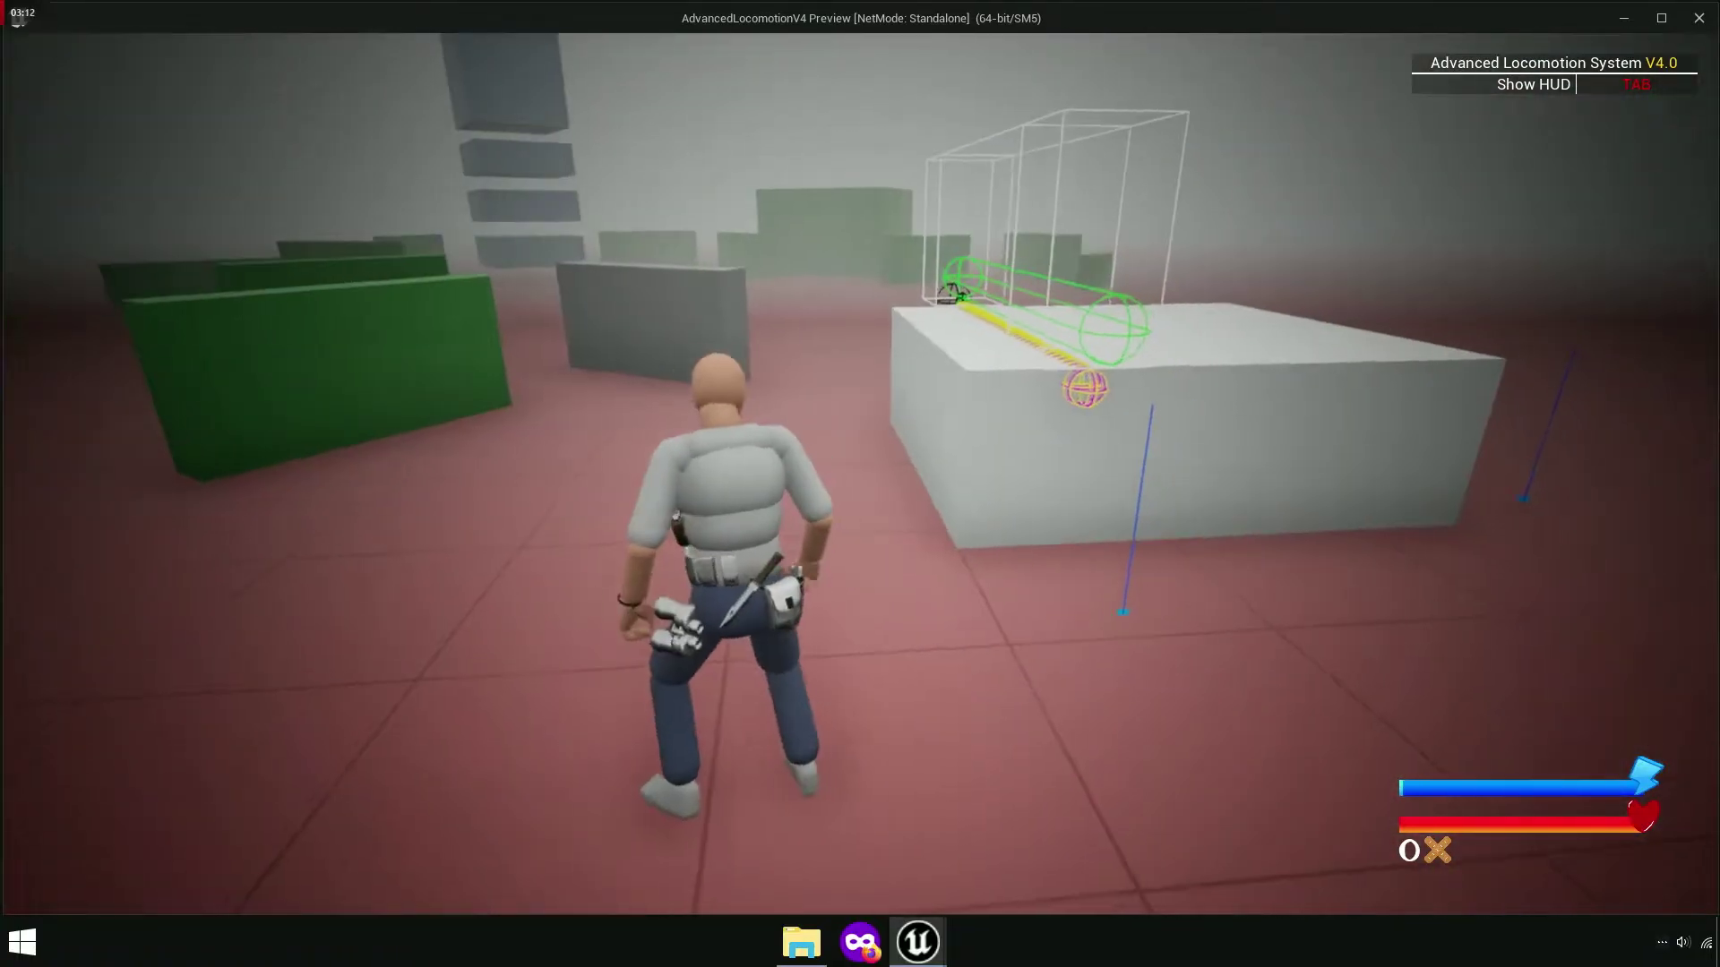
key(Escape)
key(f)
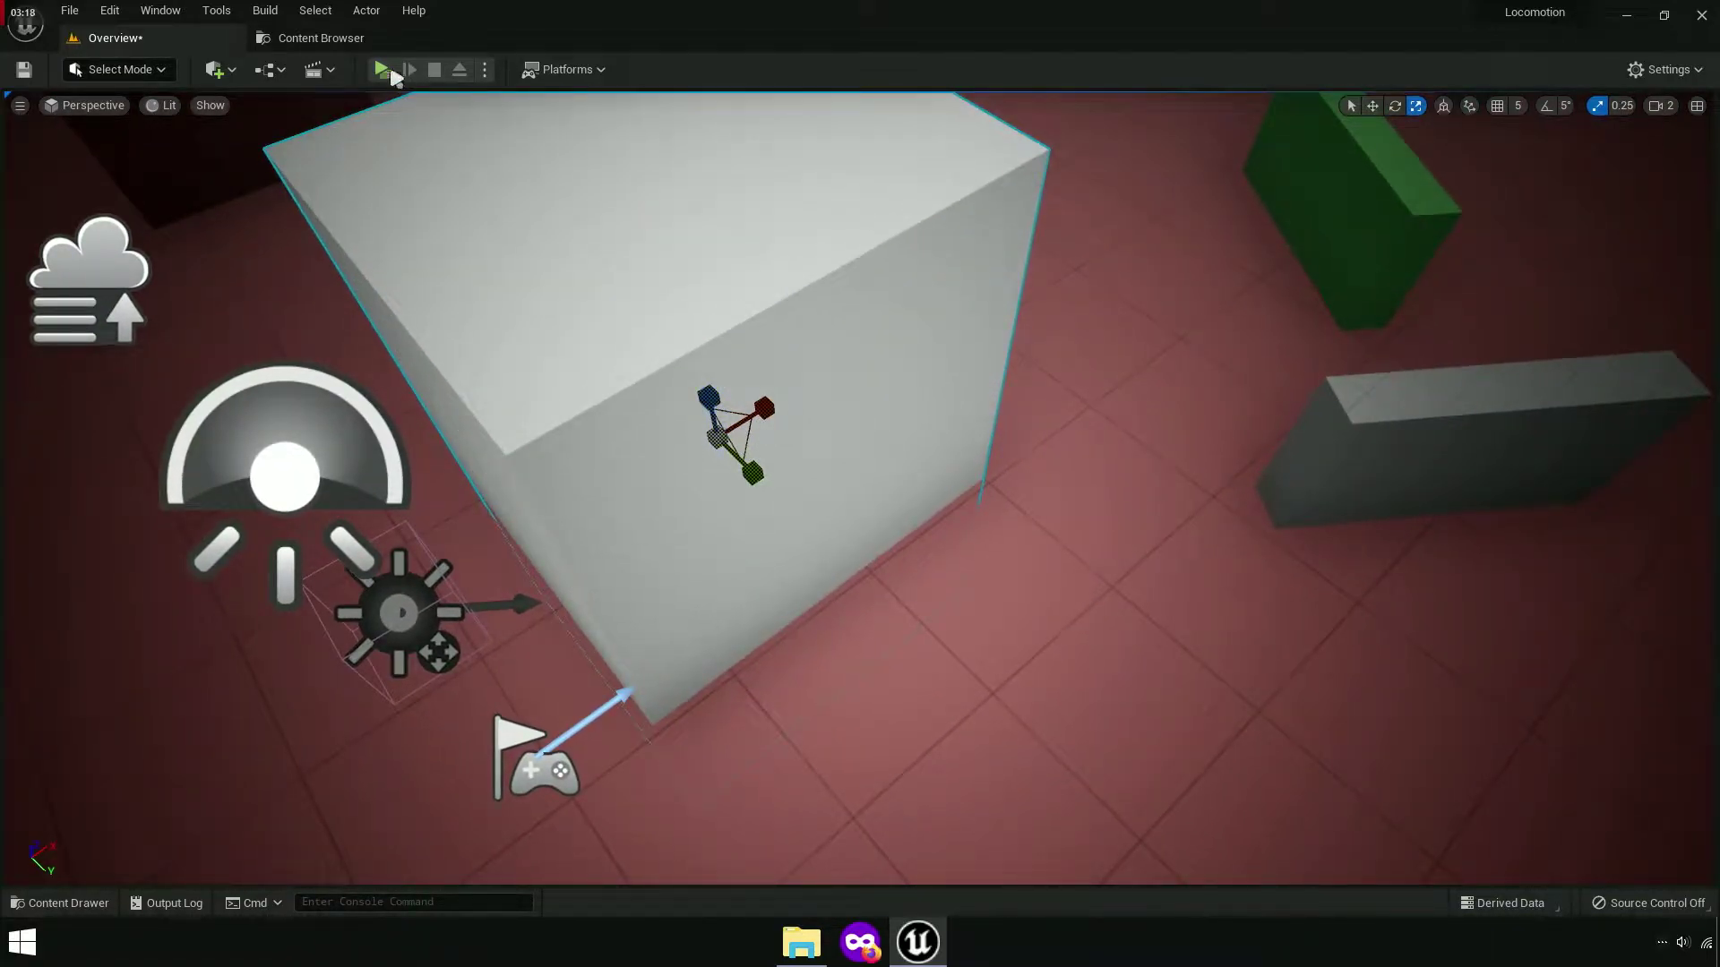
- Start a play-test and mantle onto and over the white box repeatedly
click(392, 73)
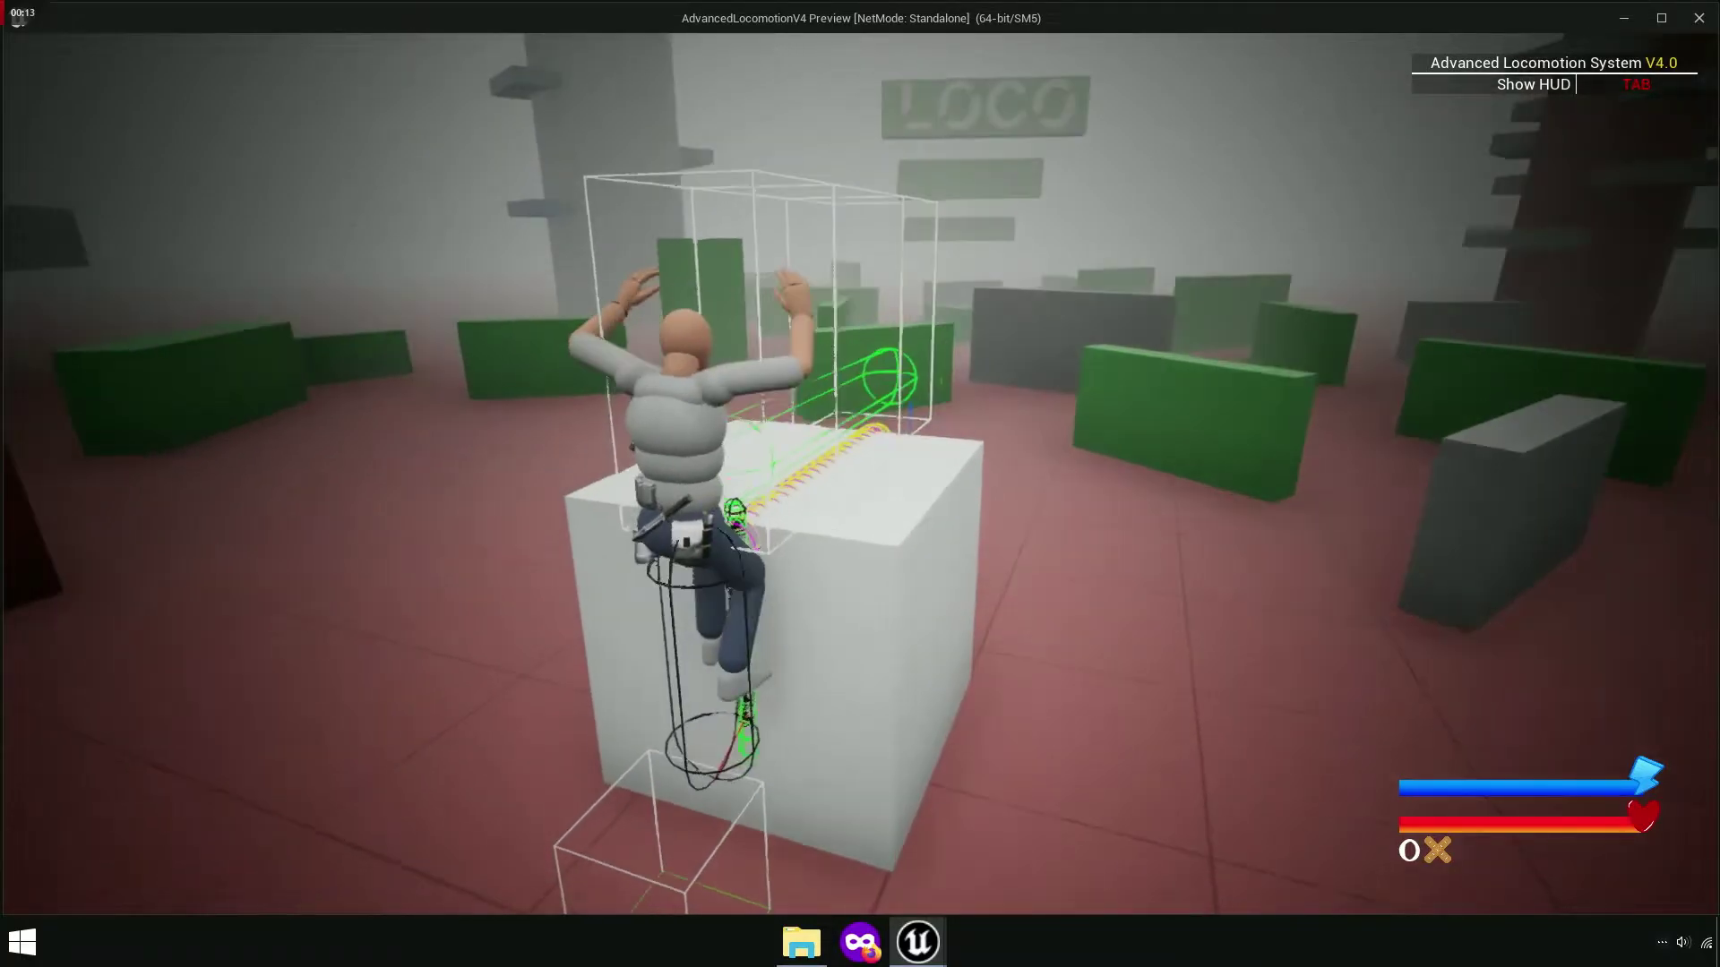
key(space)
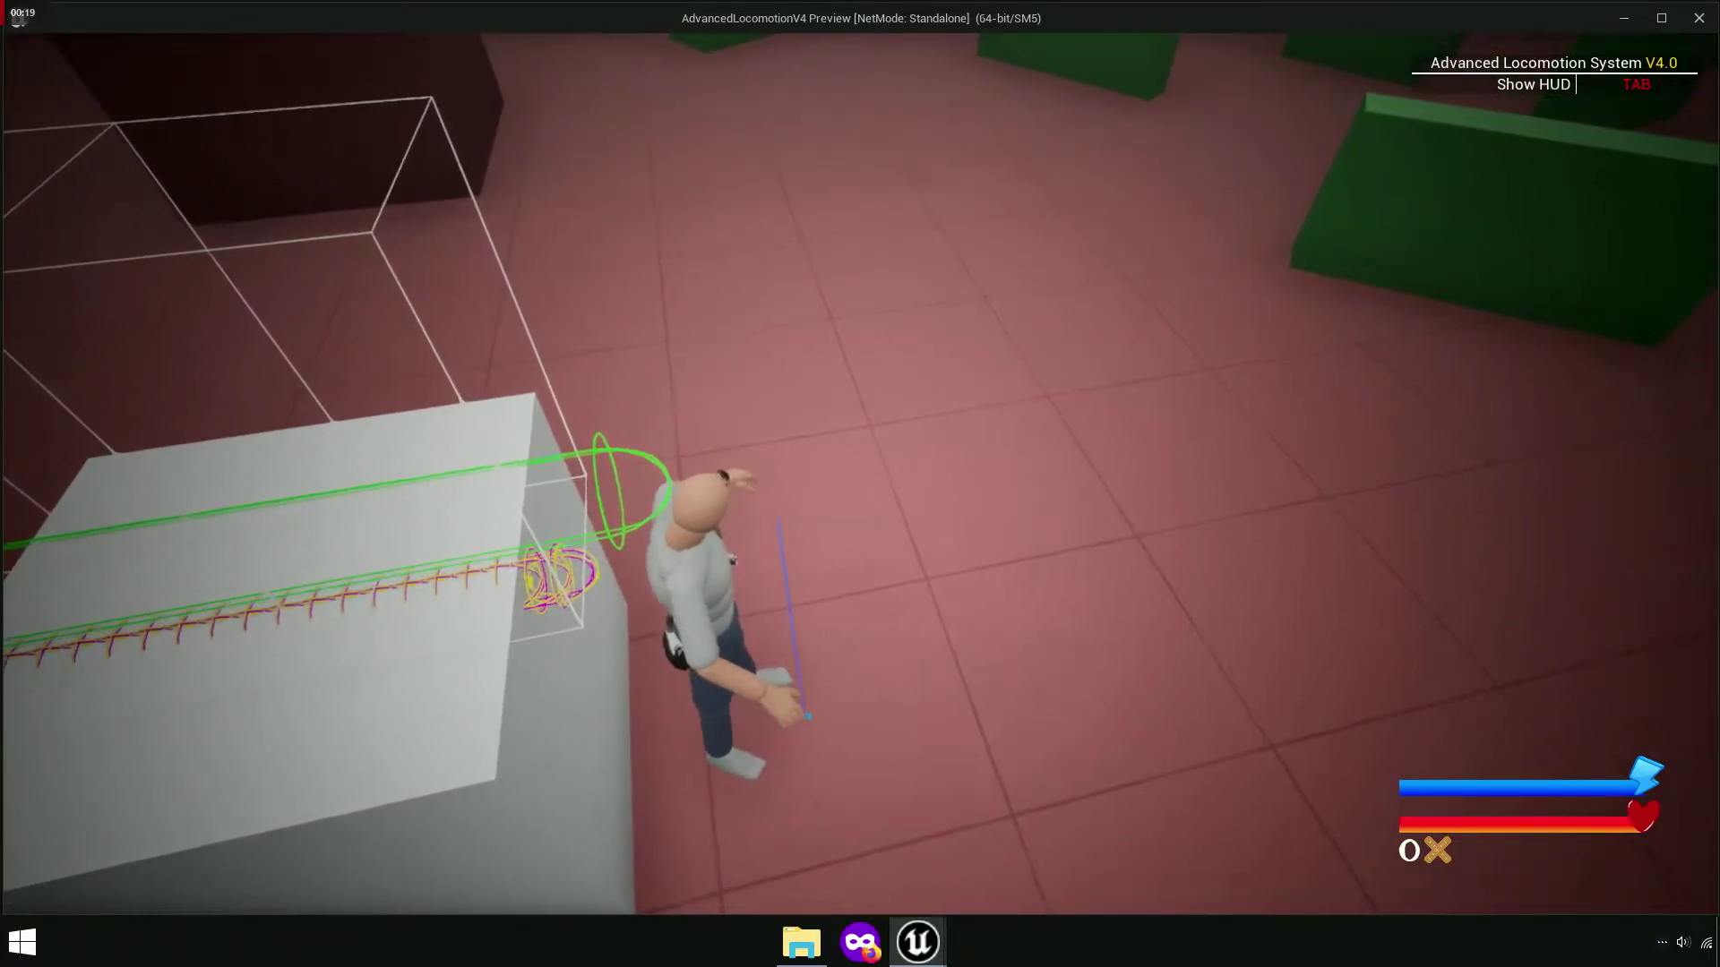
key(w)
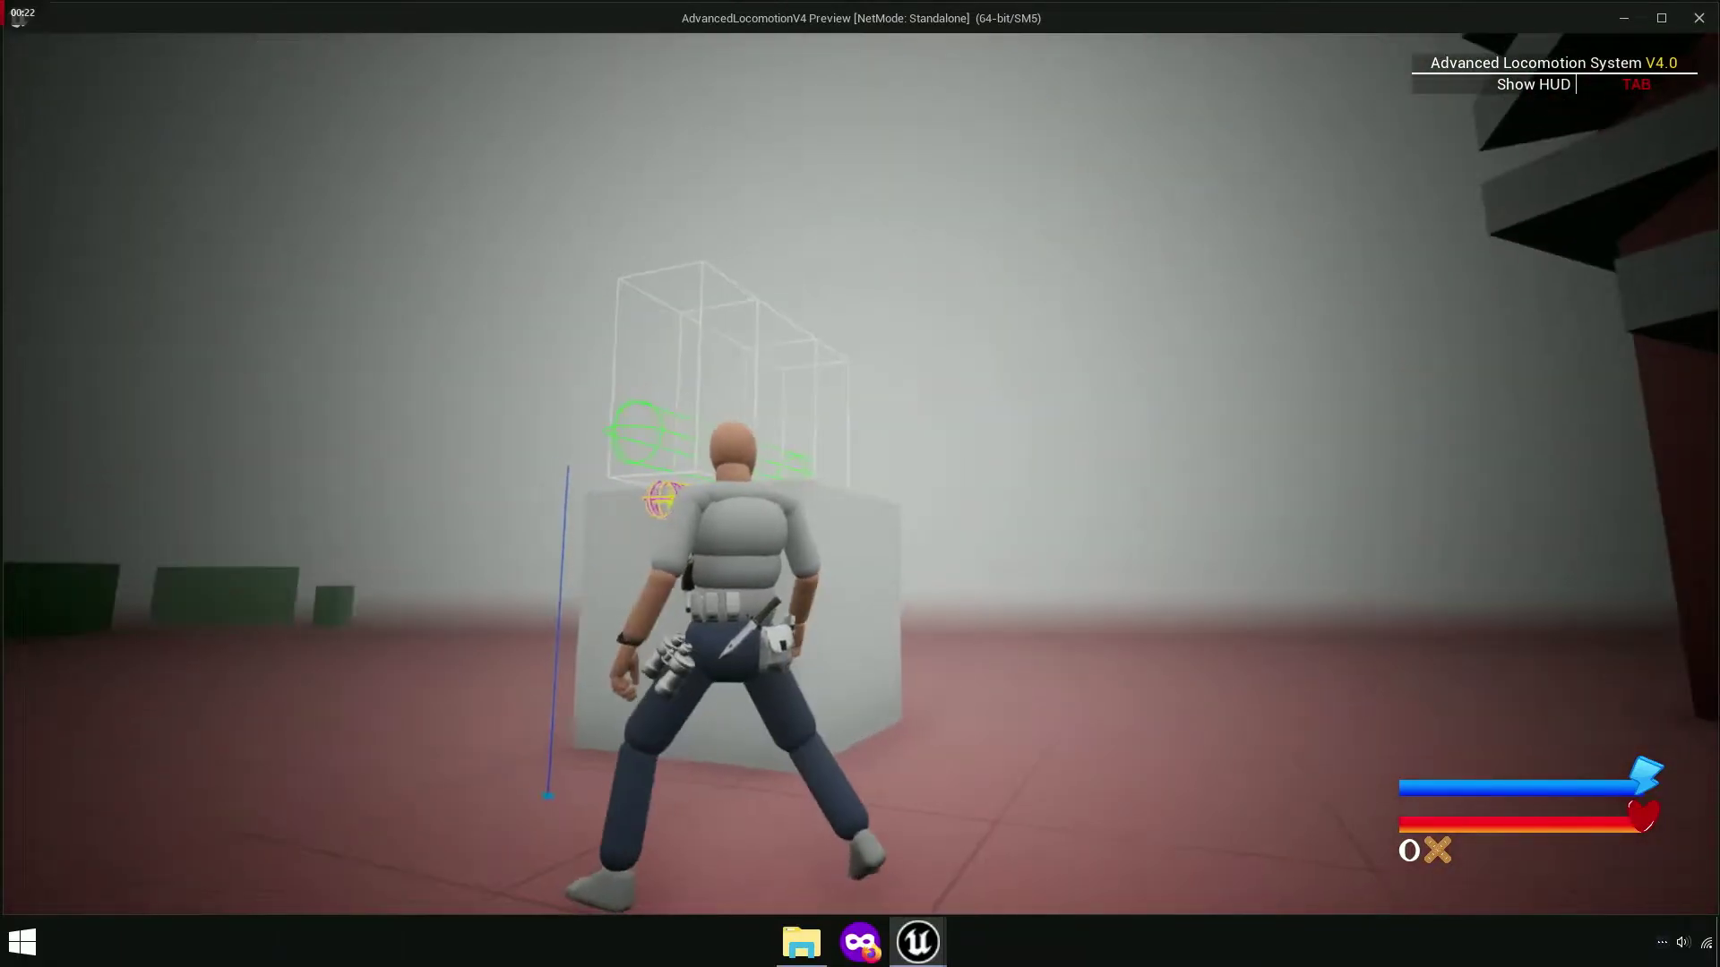
key(w)
key(w)
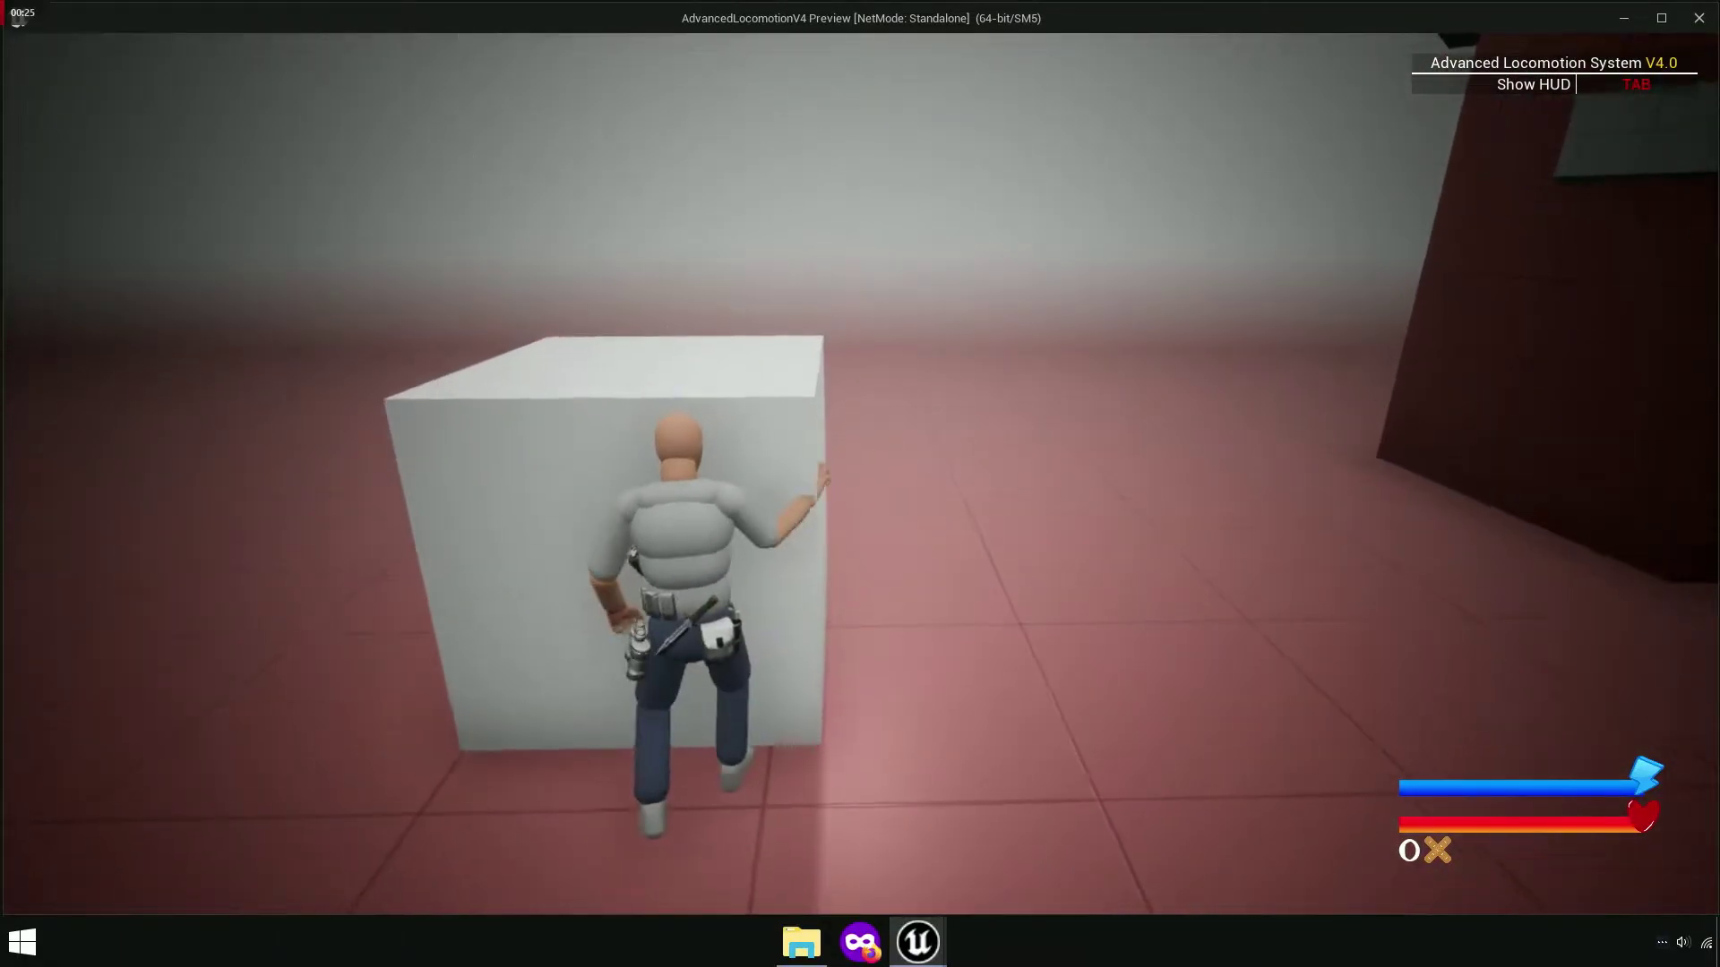
key(space)
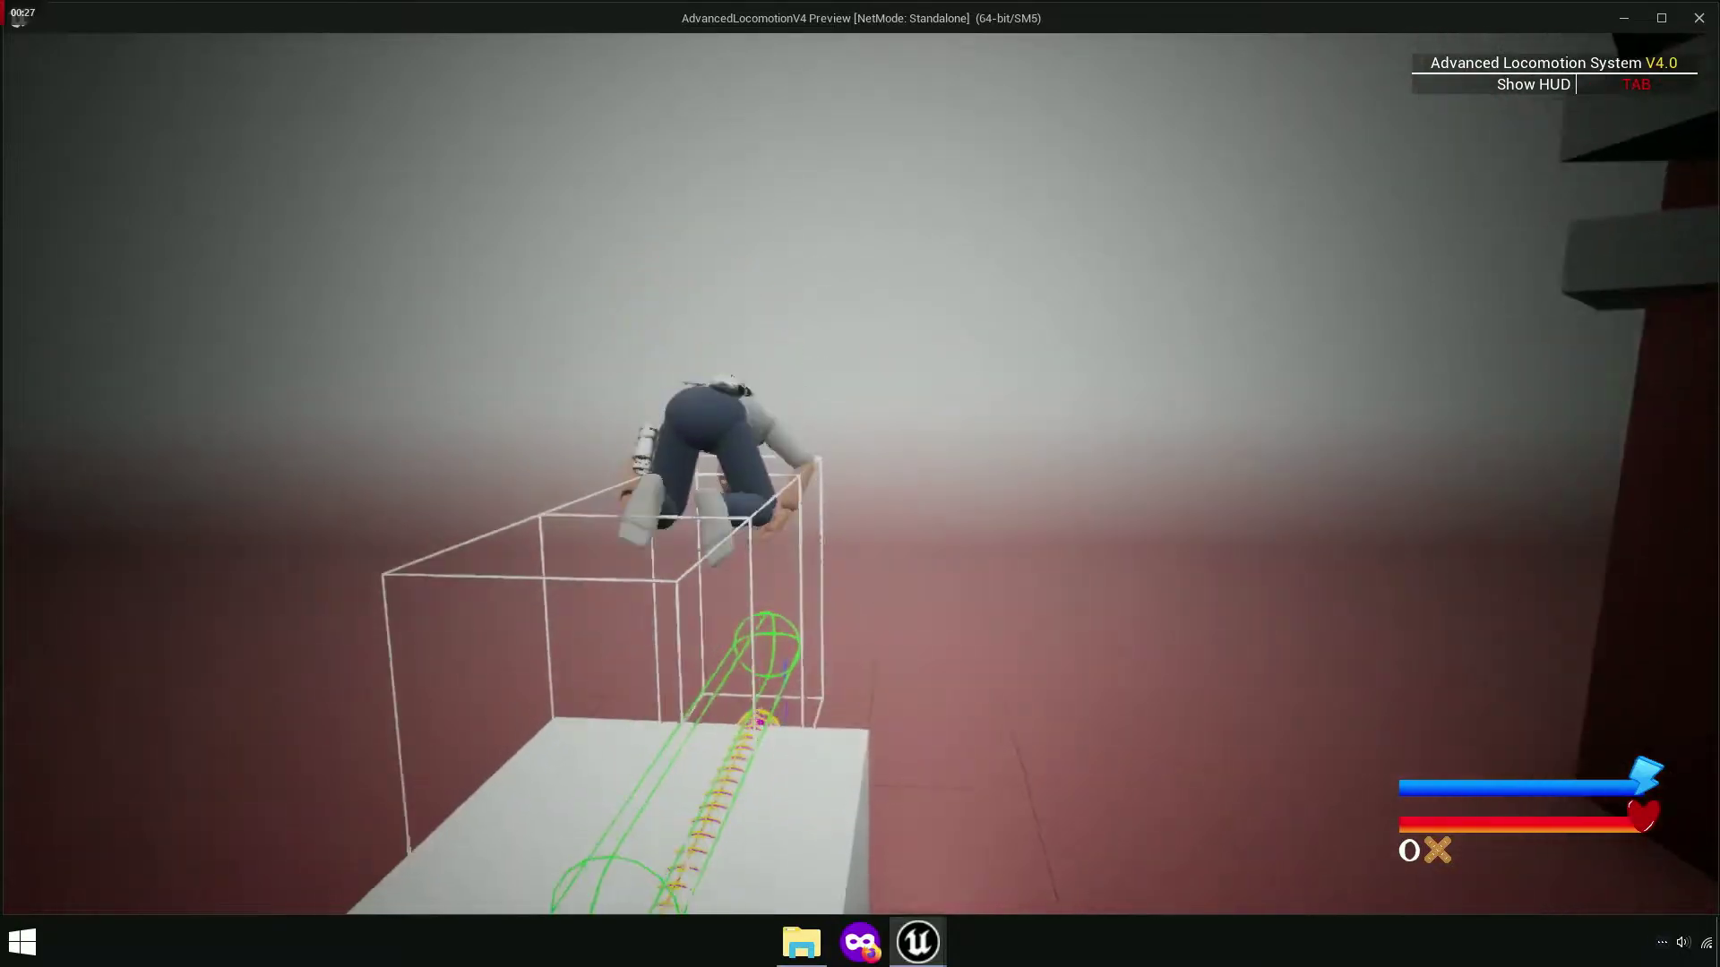
key(w)
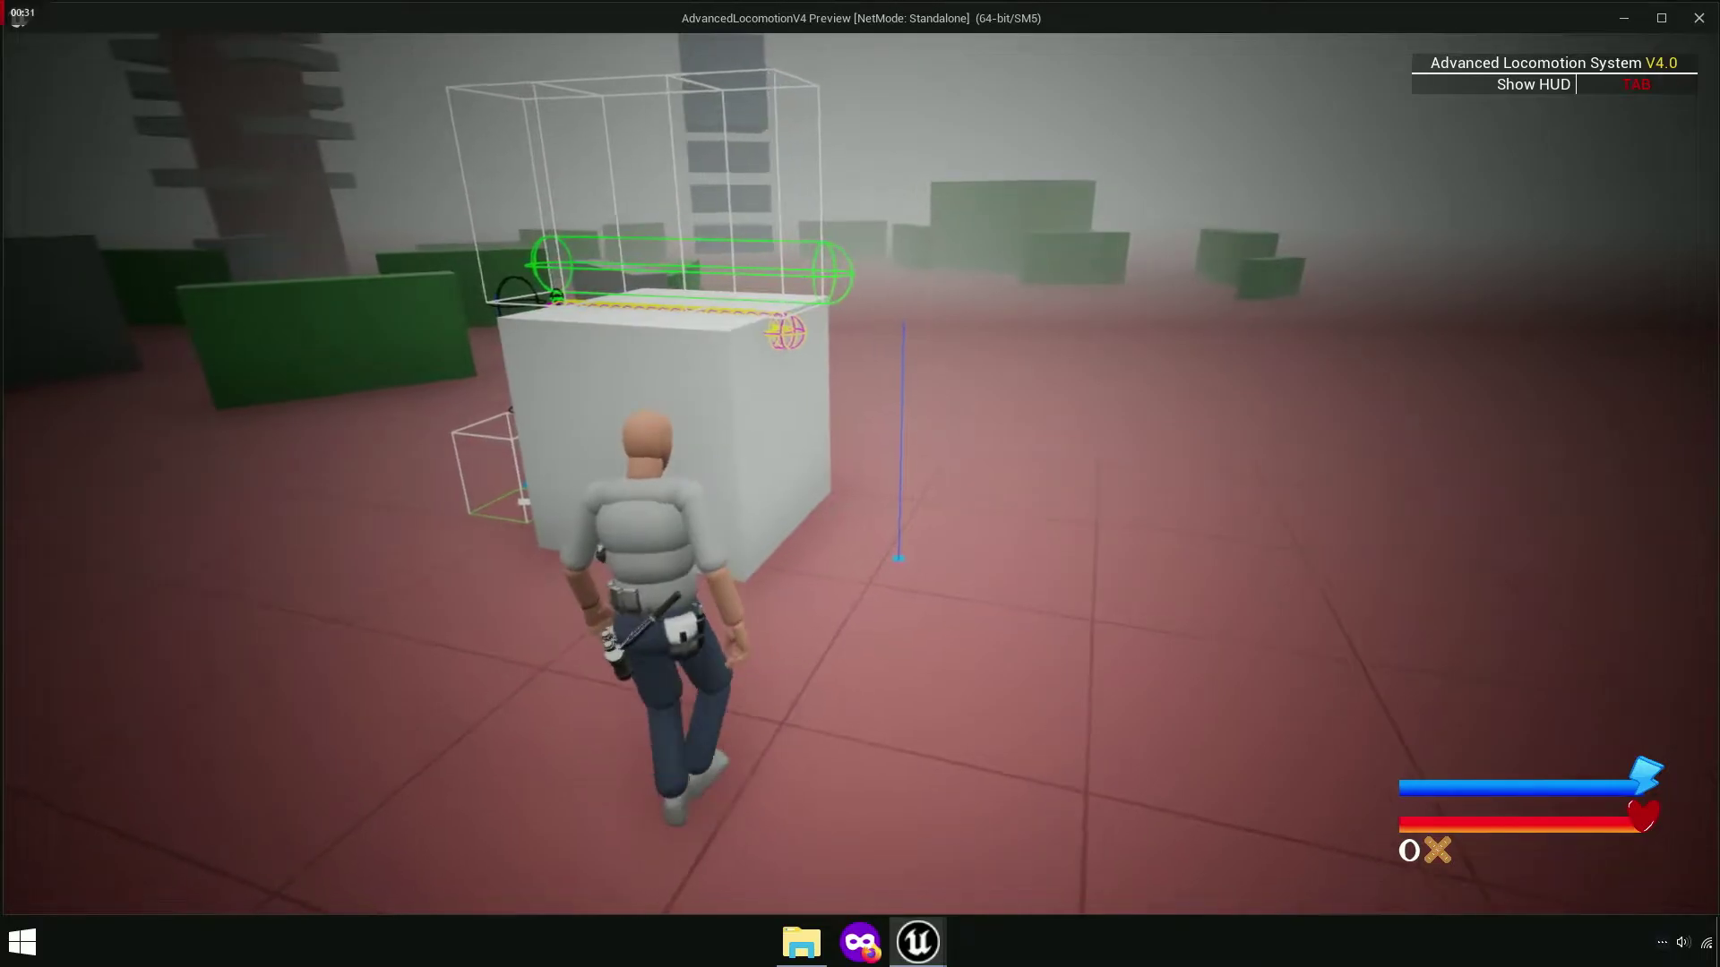
key(space)
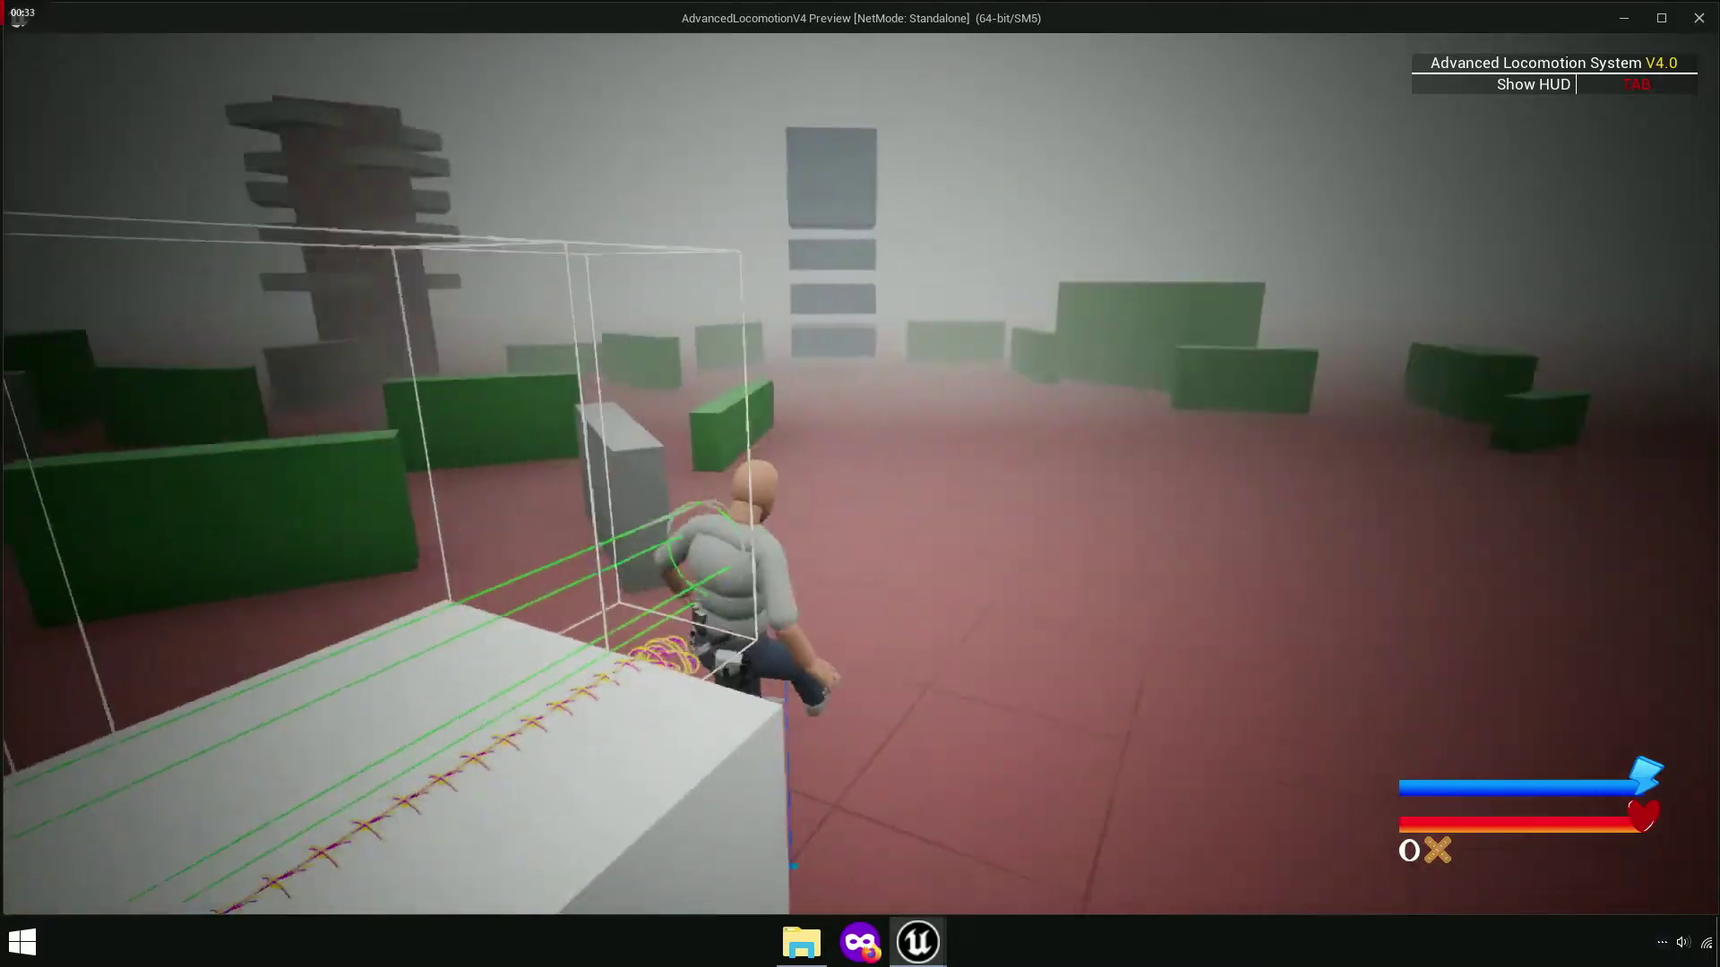
- Approach from the opposite side, toggle ragdoll with X, mantle again, then end the preview
key(w)
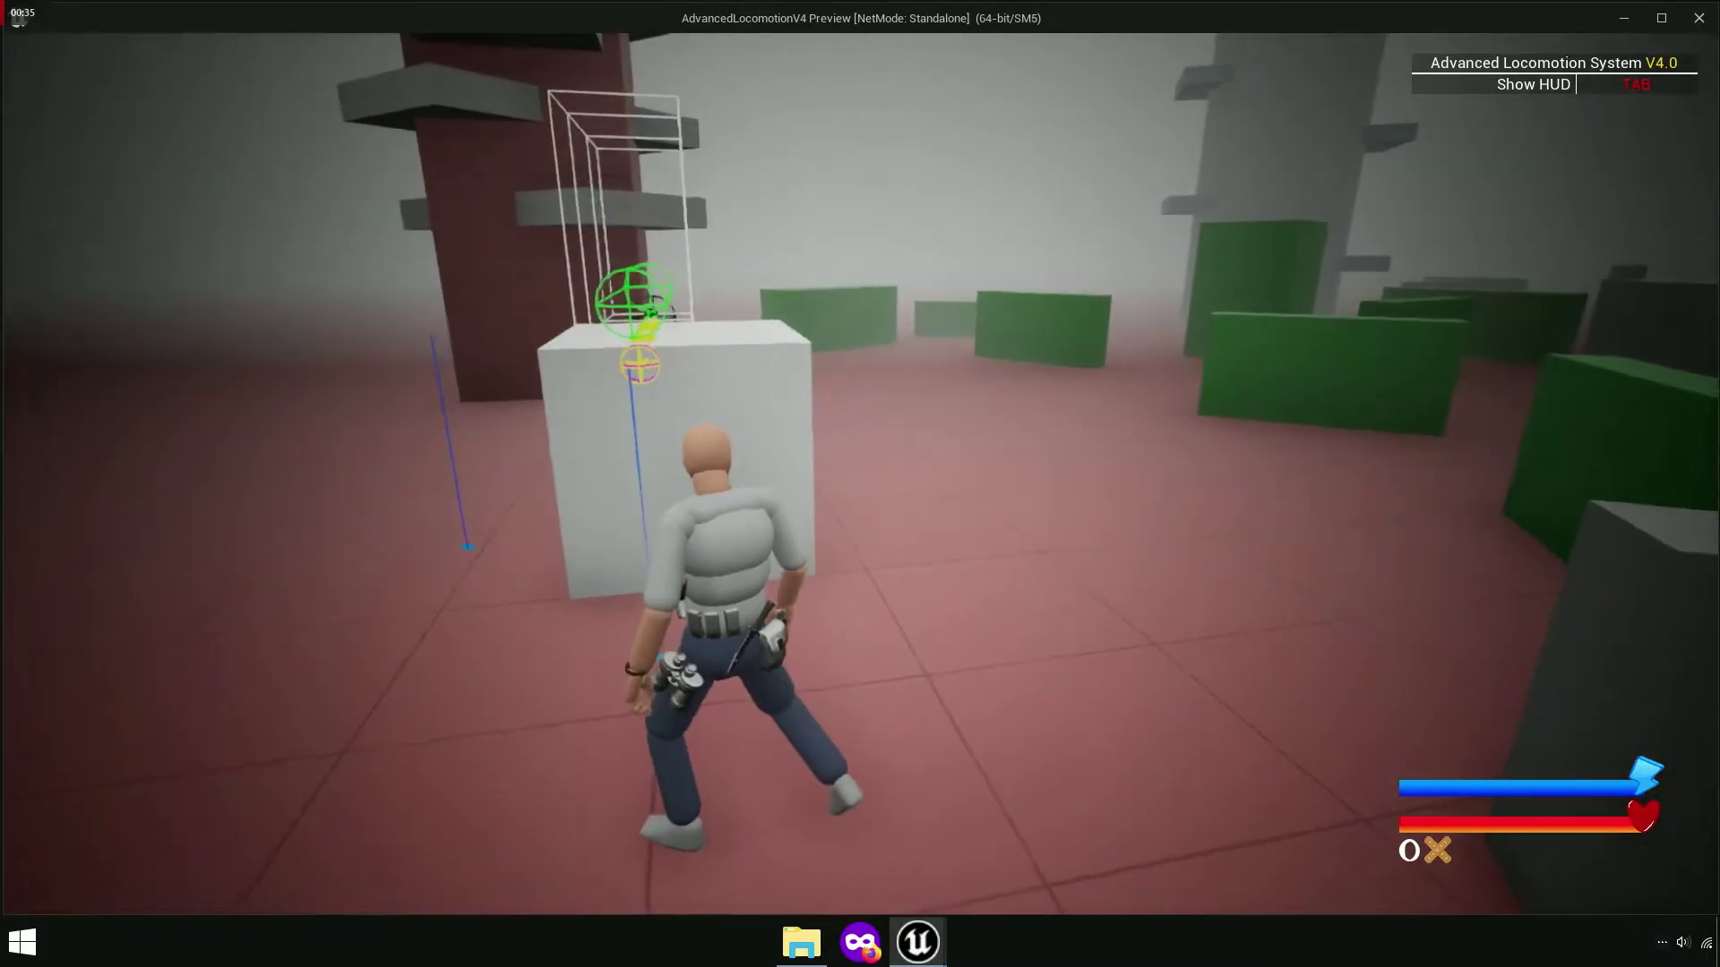
key(w)
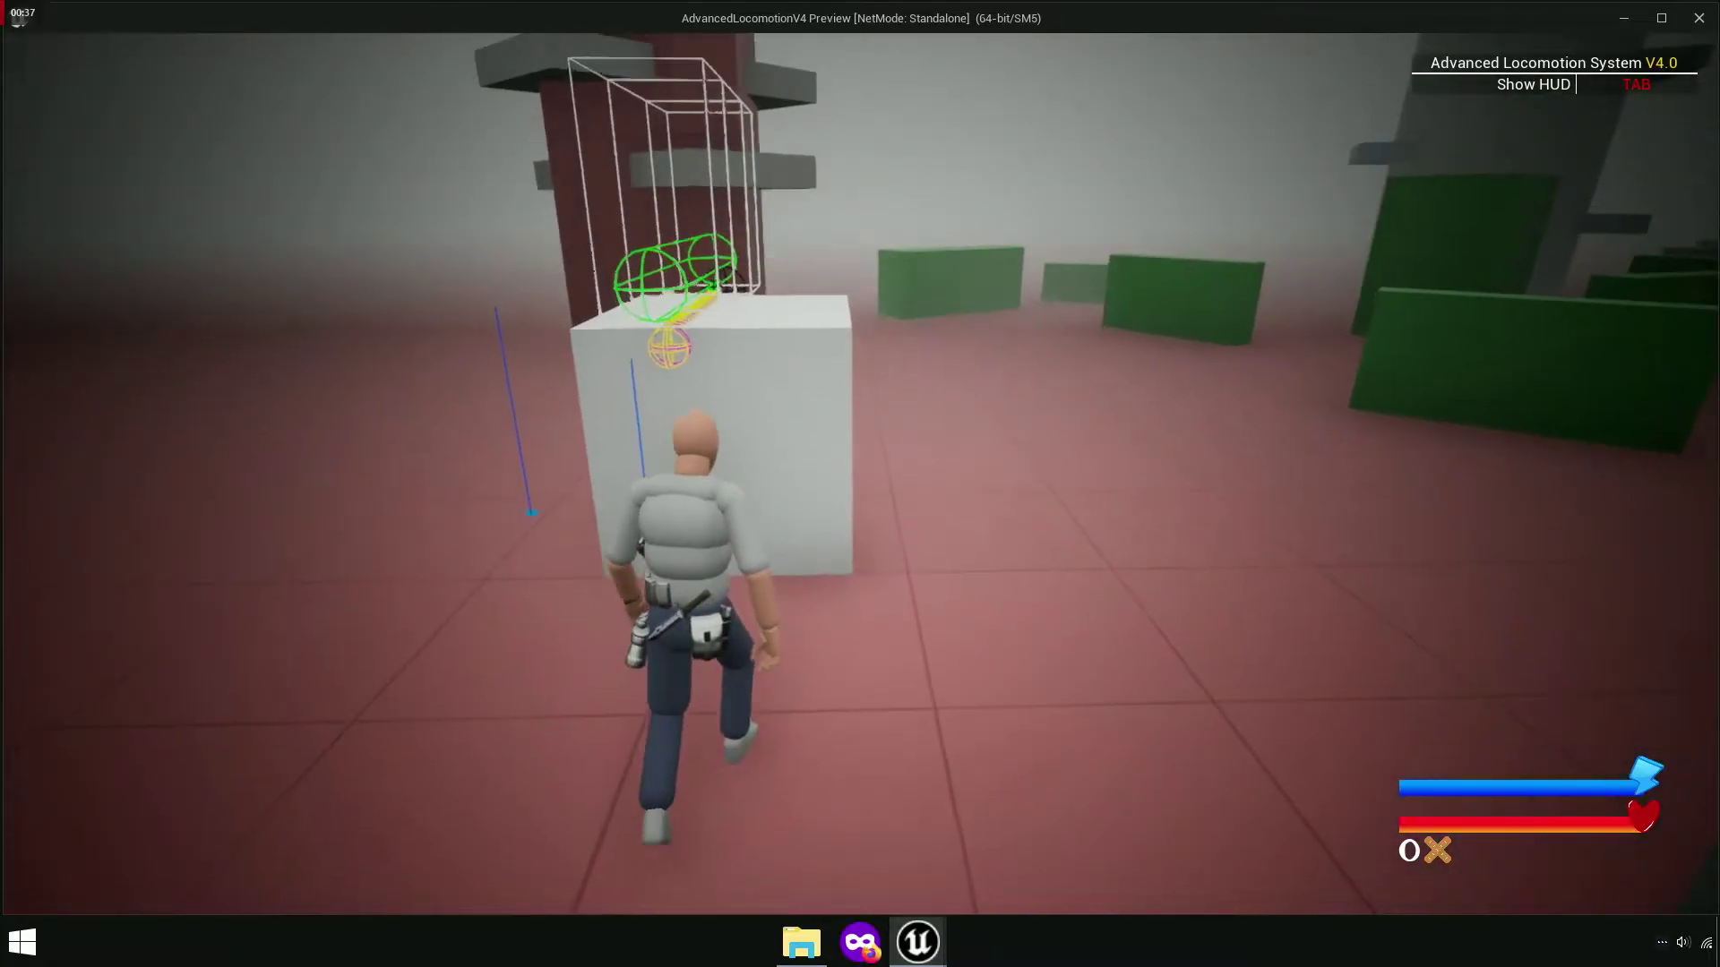
key(x)
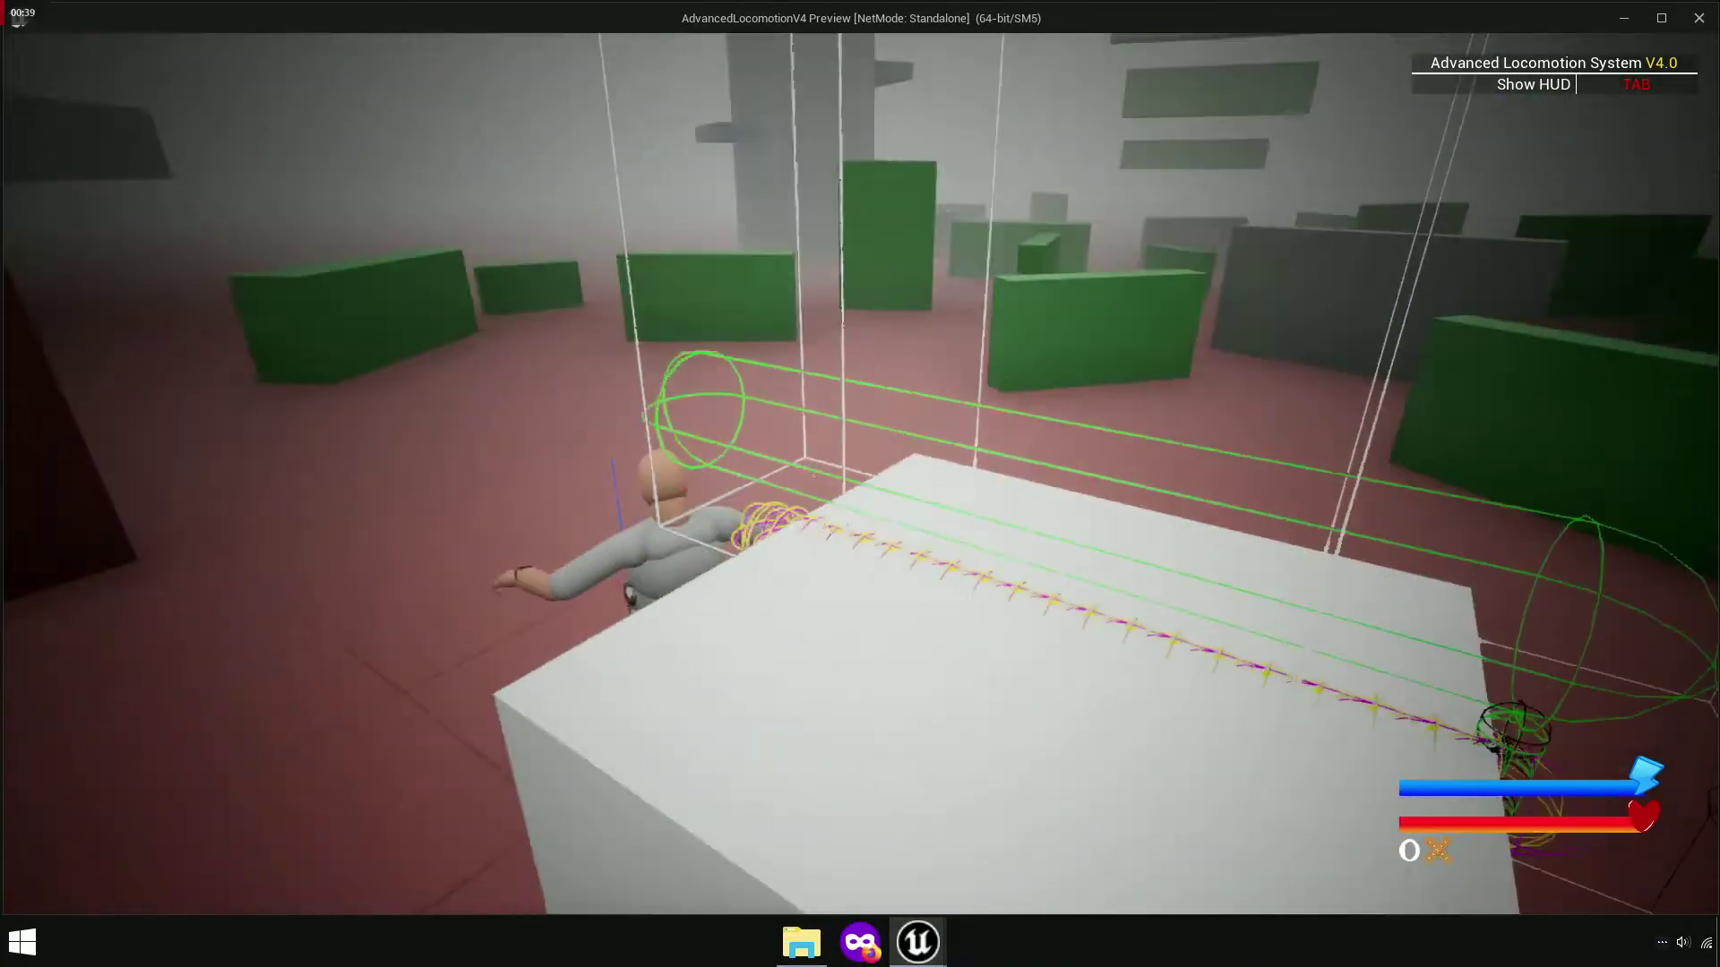
key(x)
key(w)
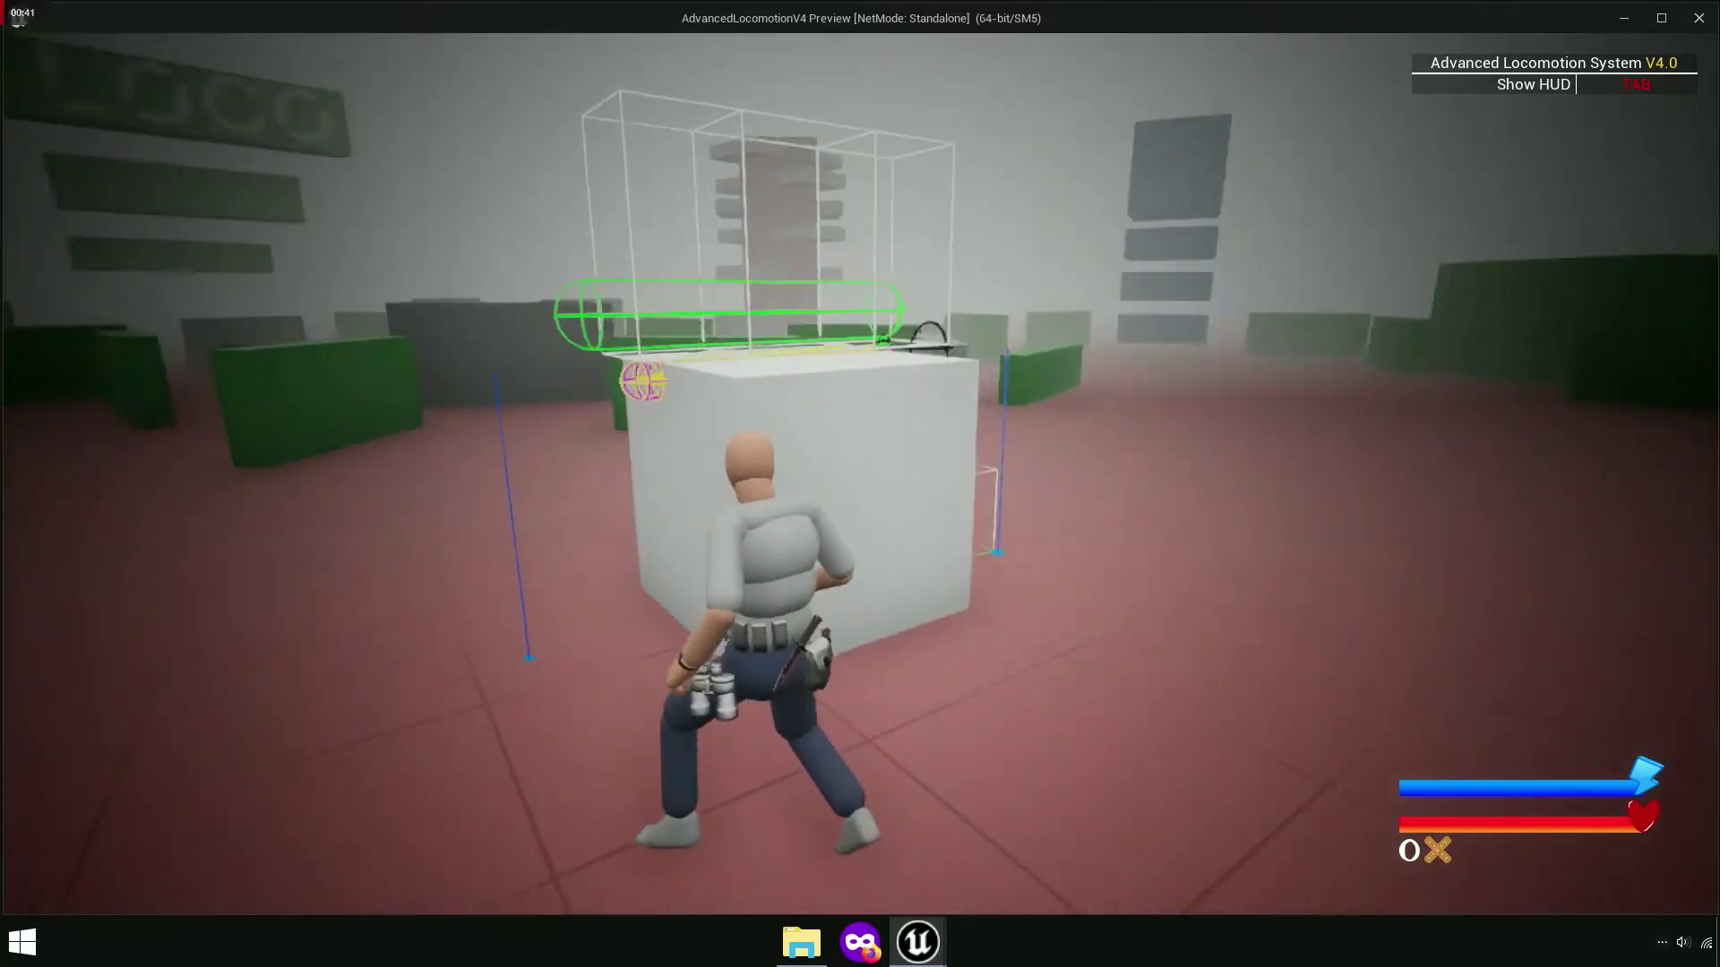
key(space)
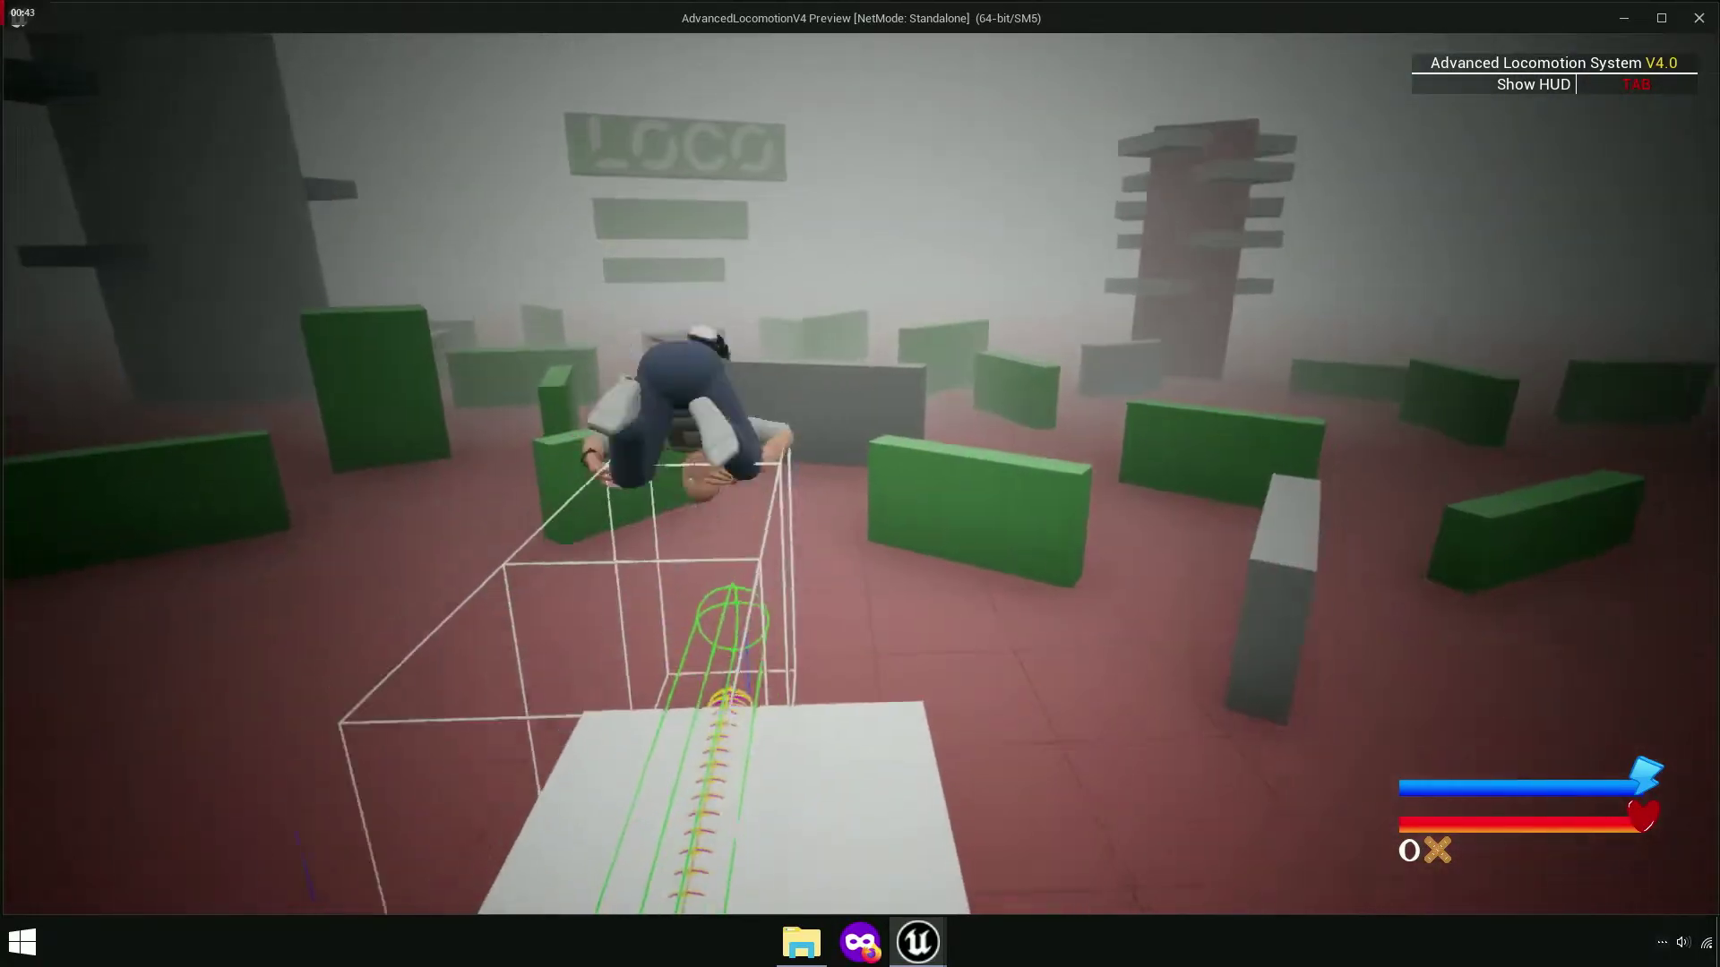
key(Escape)
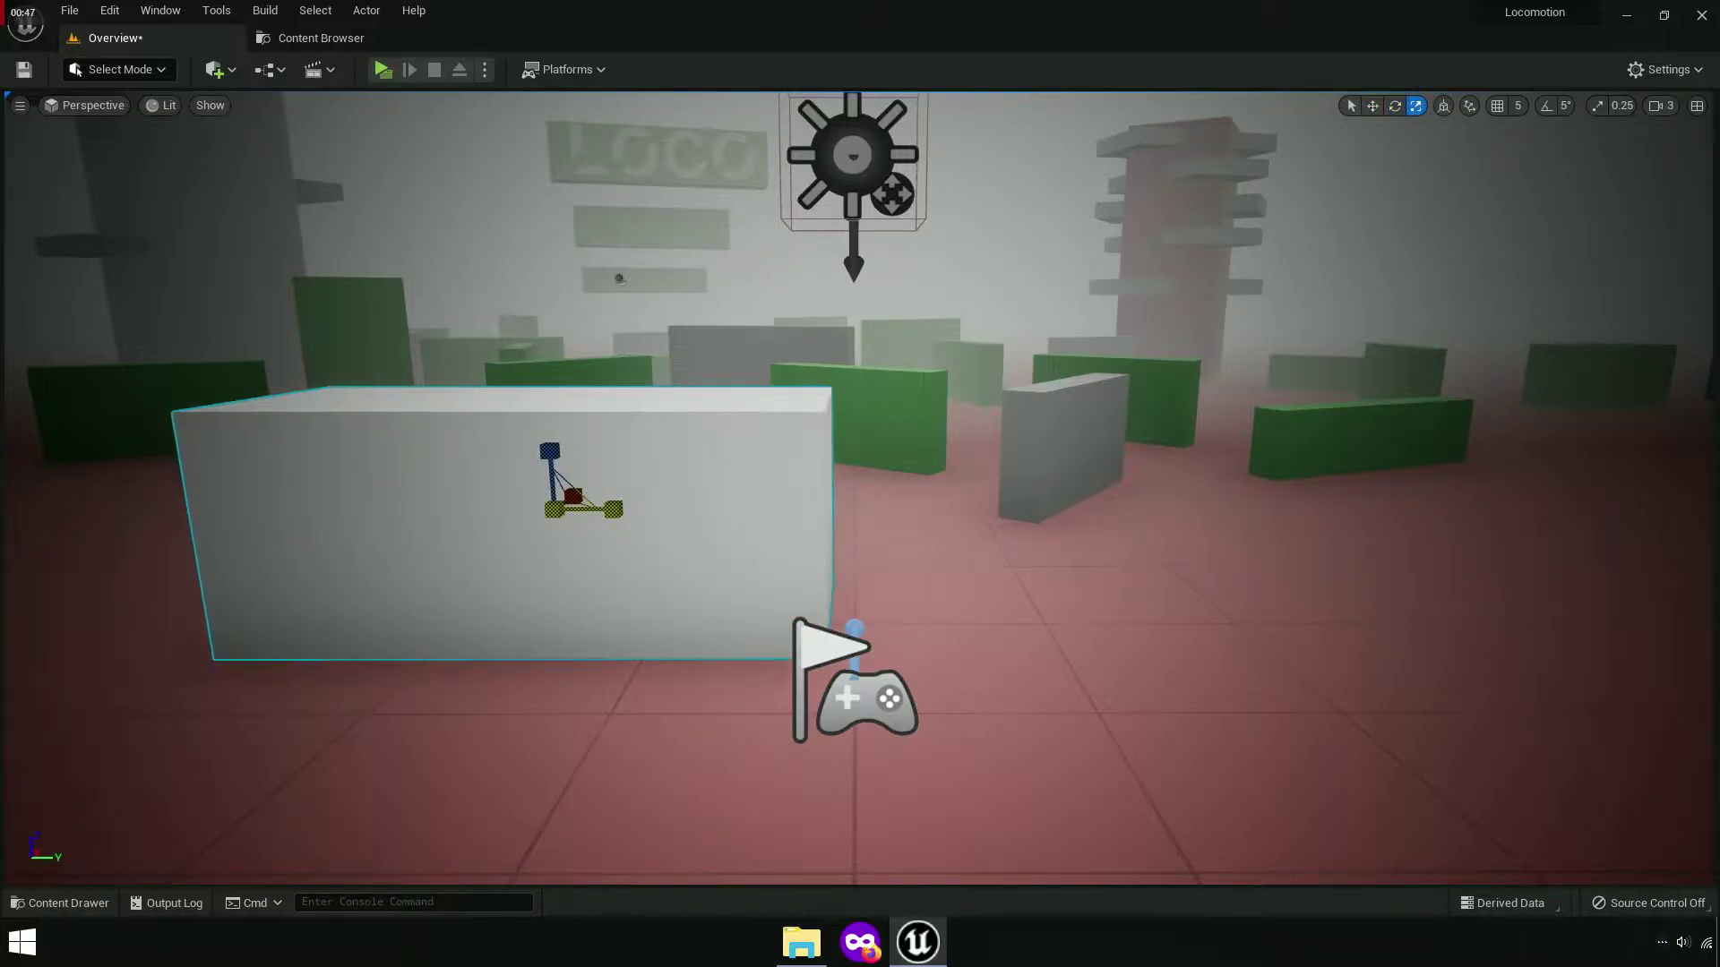
click(384, 71)
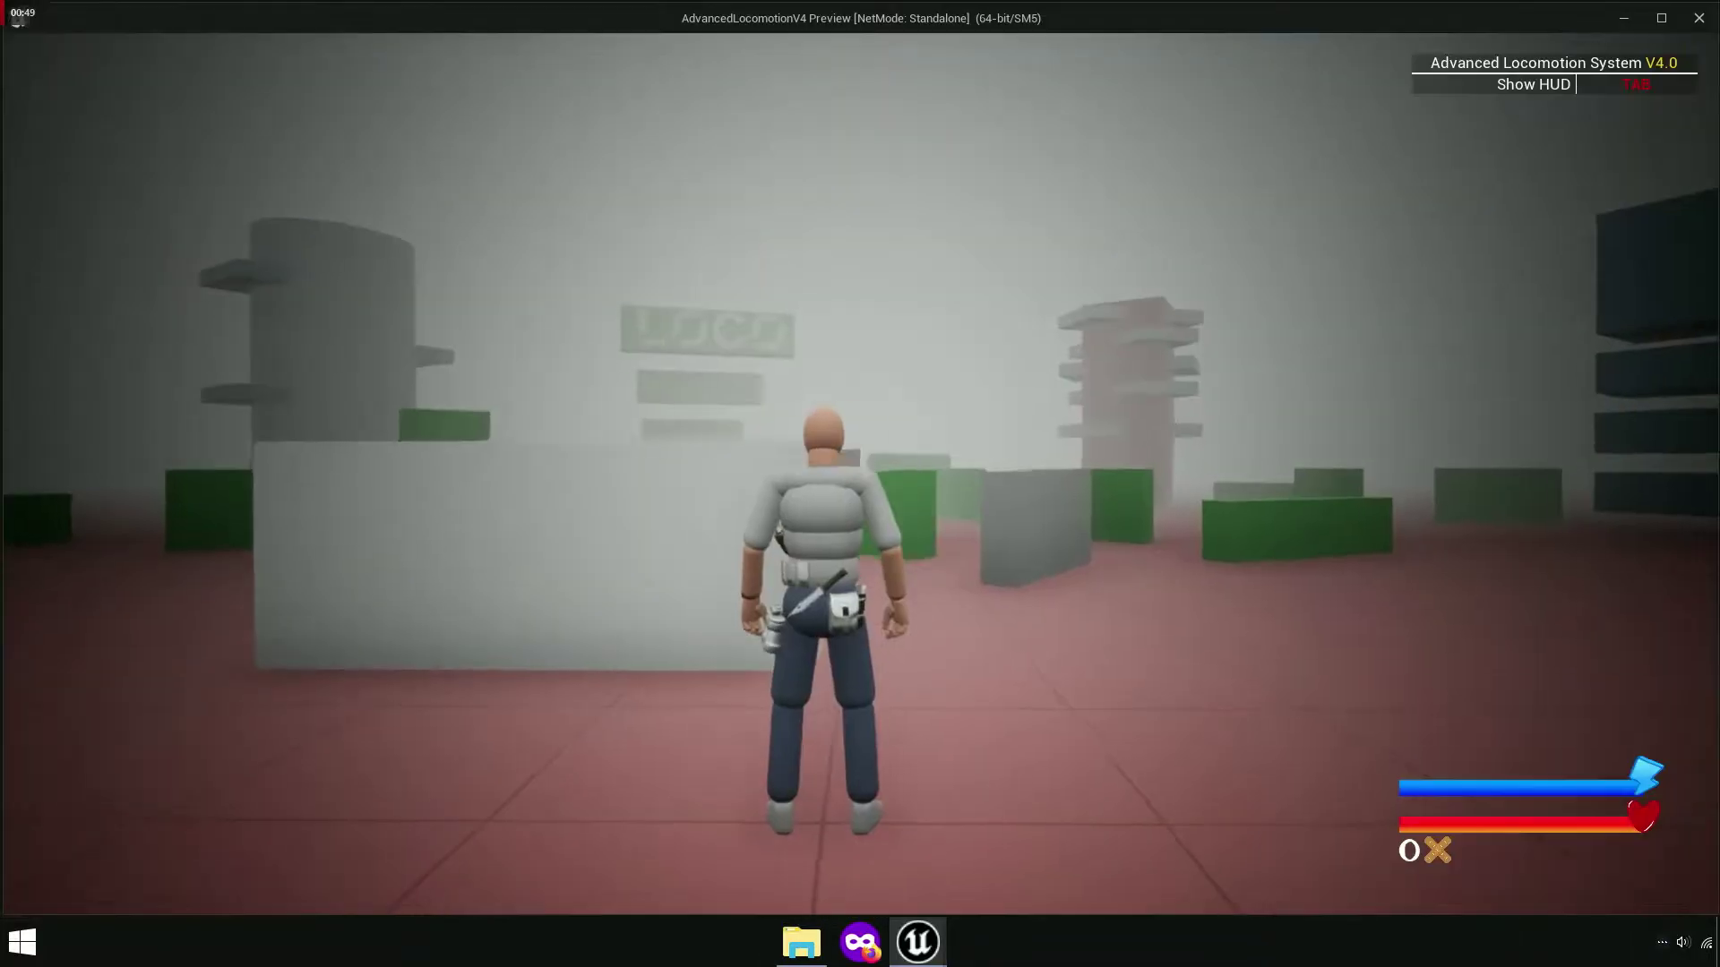
key(w)
key(space)
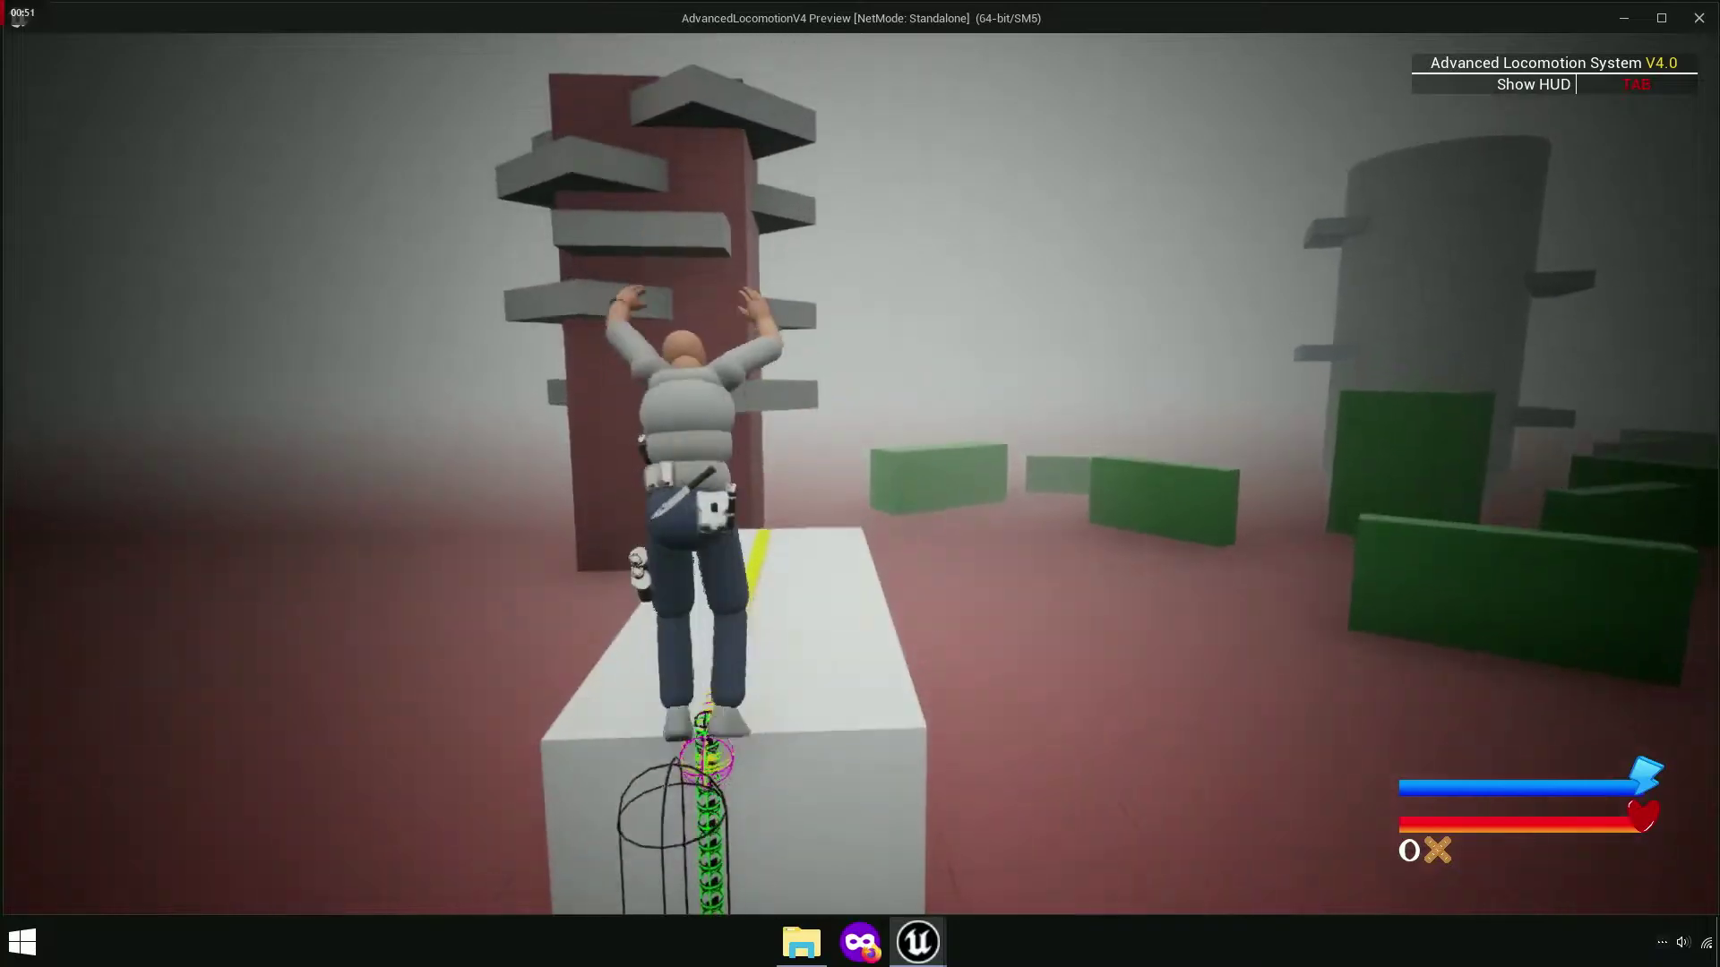
key(d)
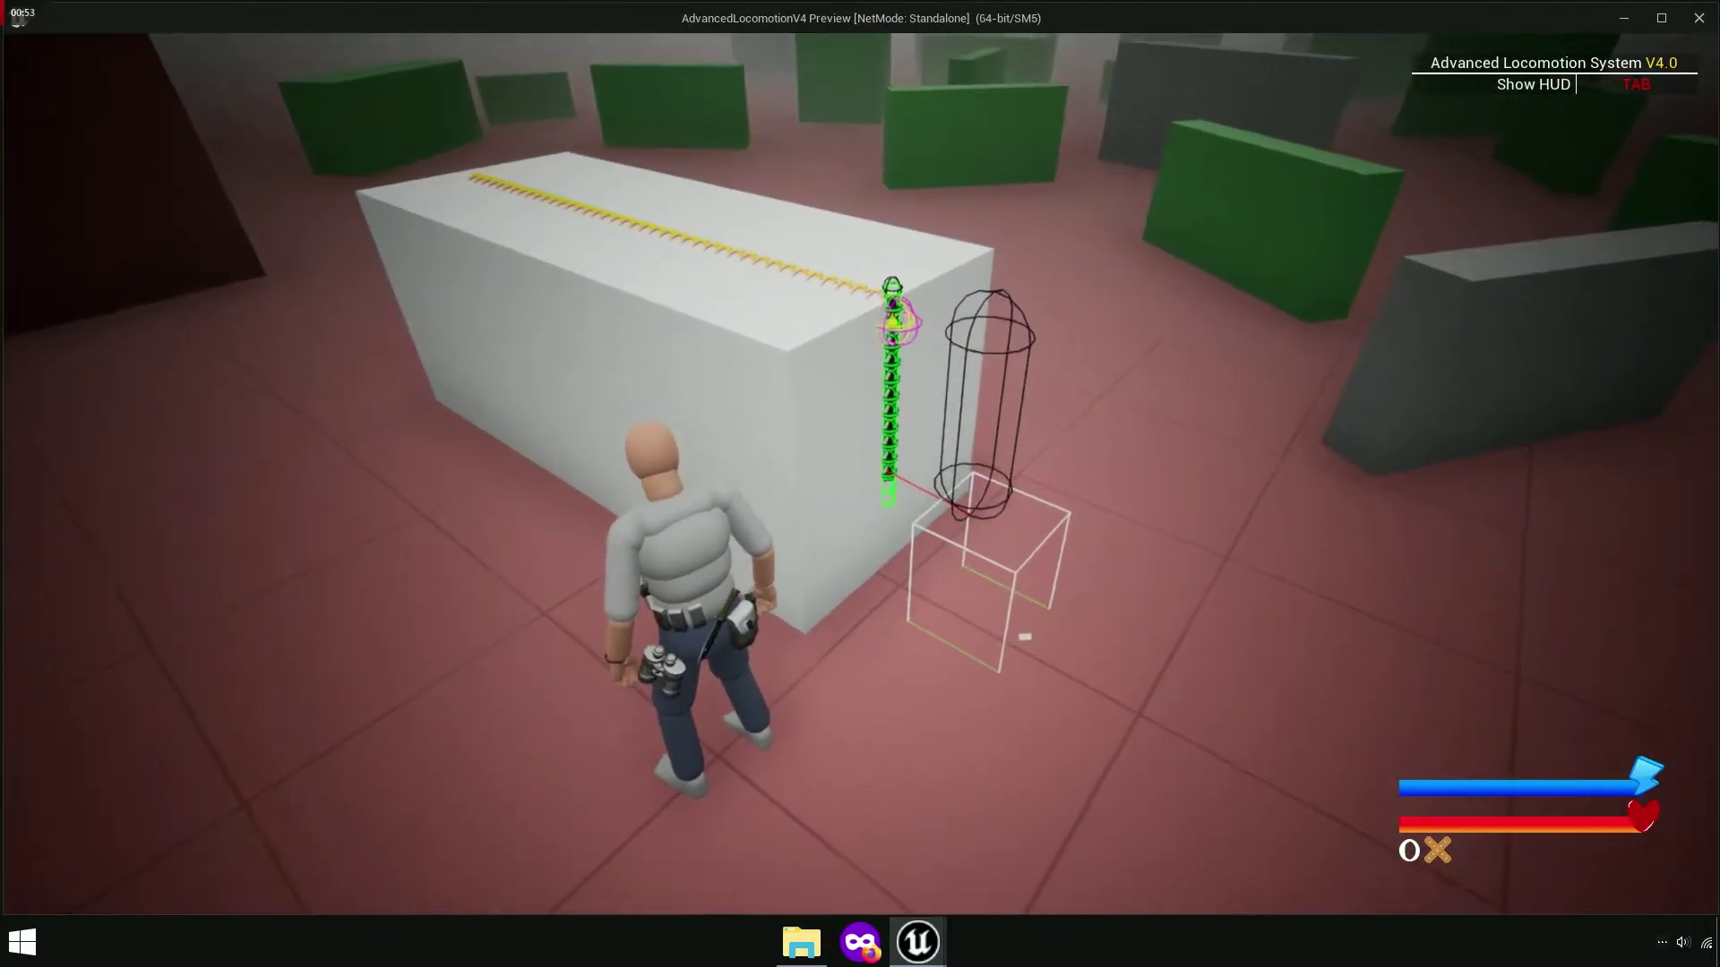
key(Escape)
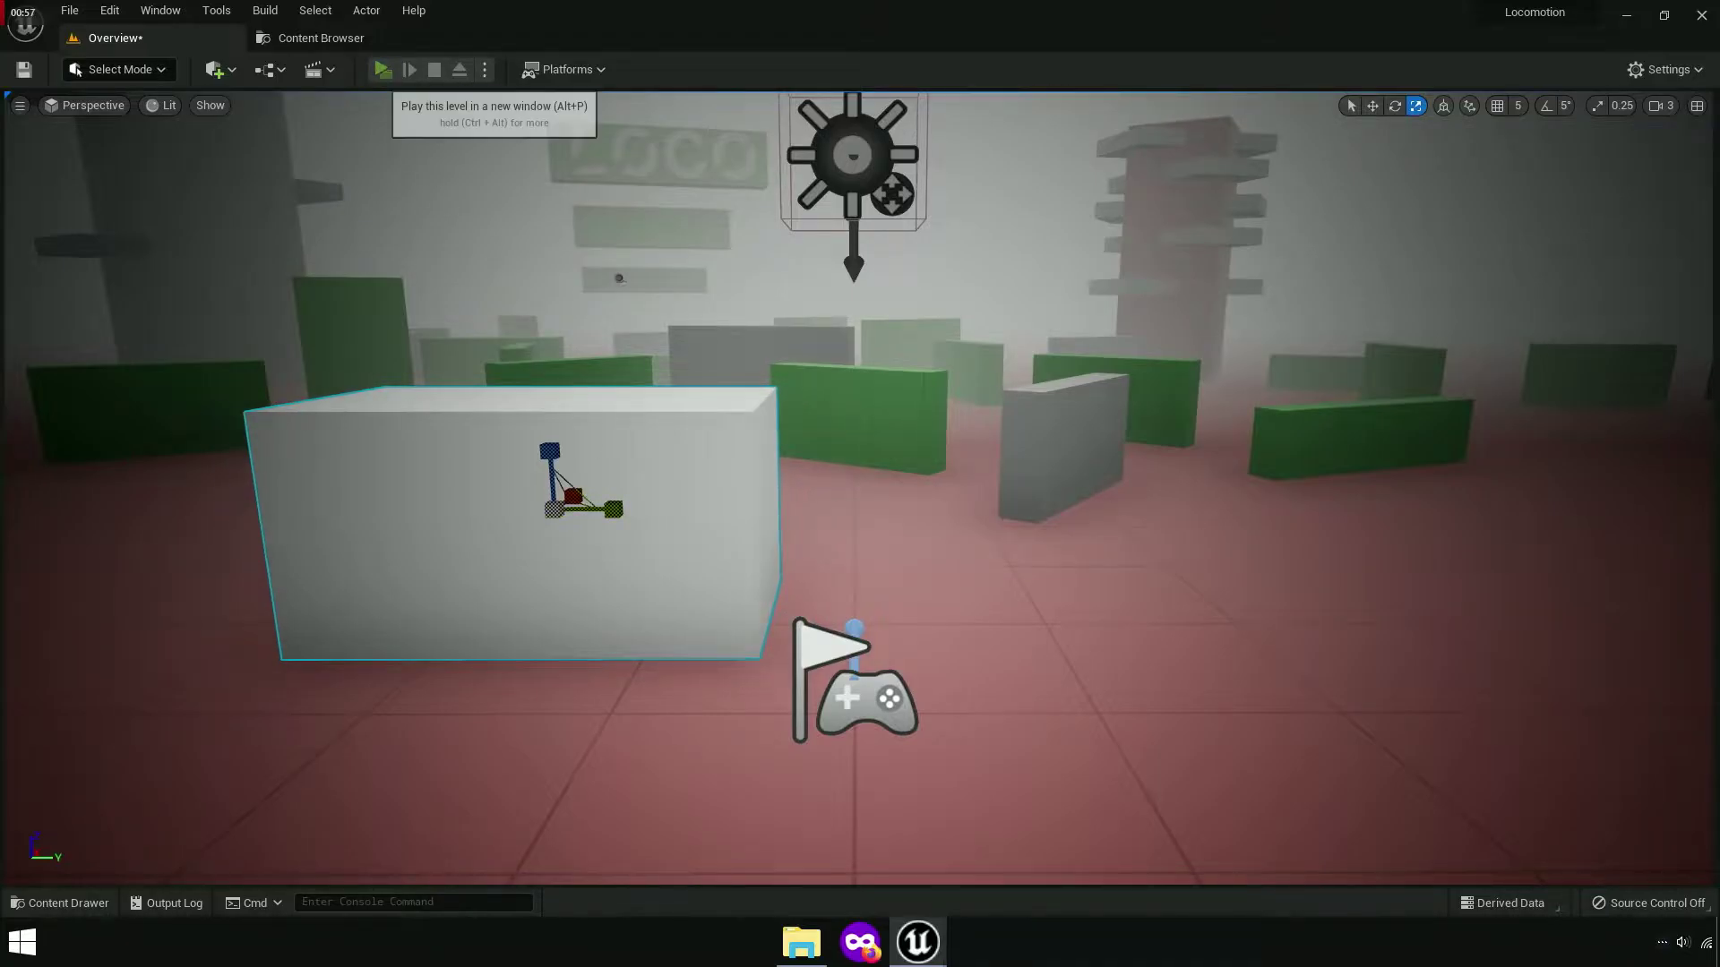
click(383, 69)
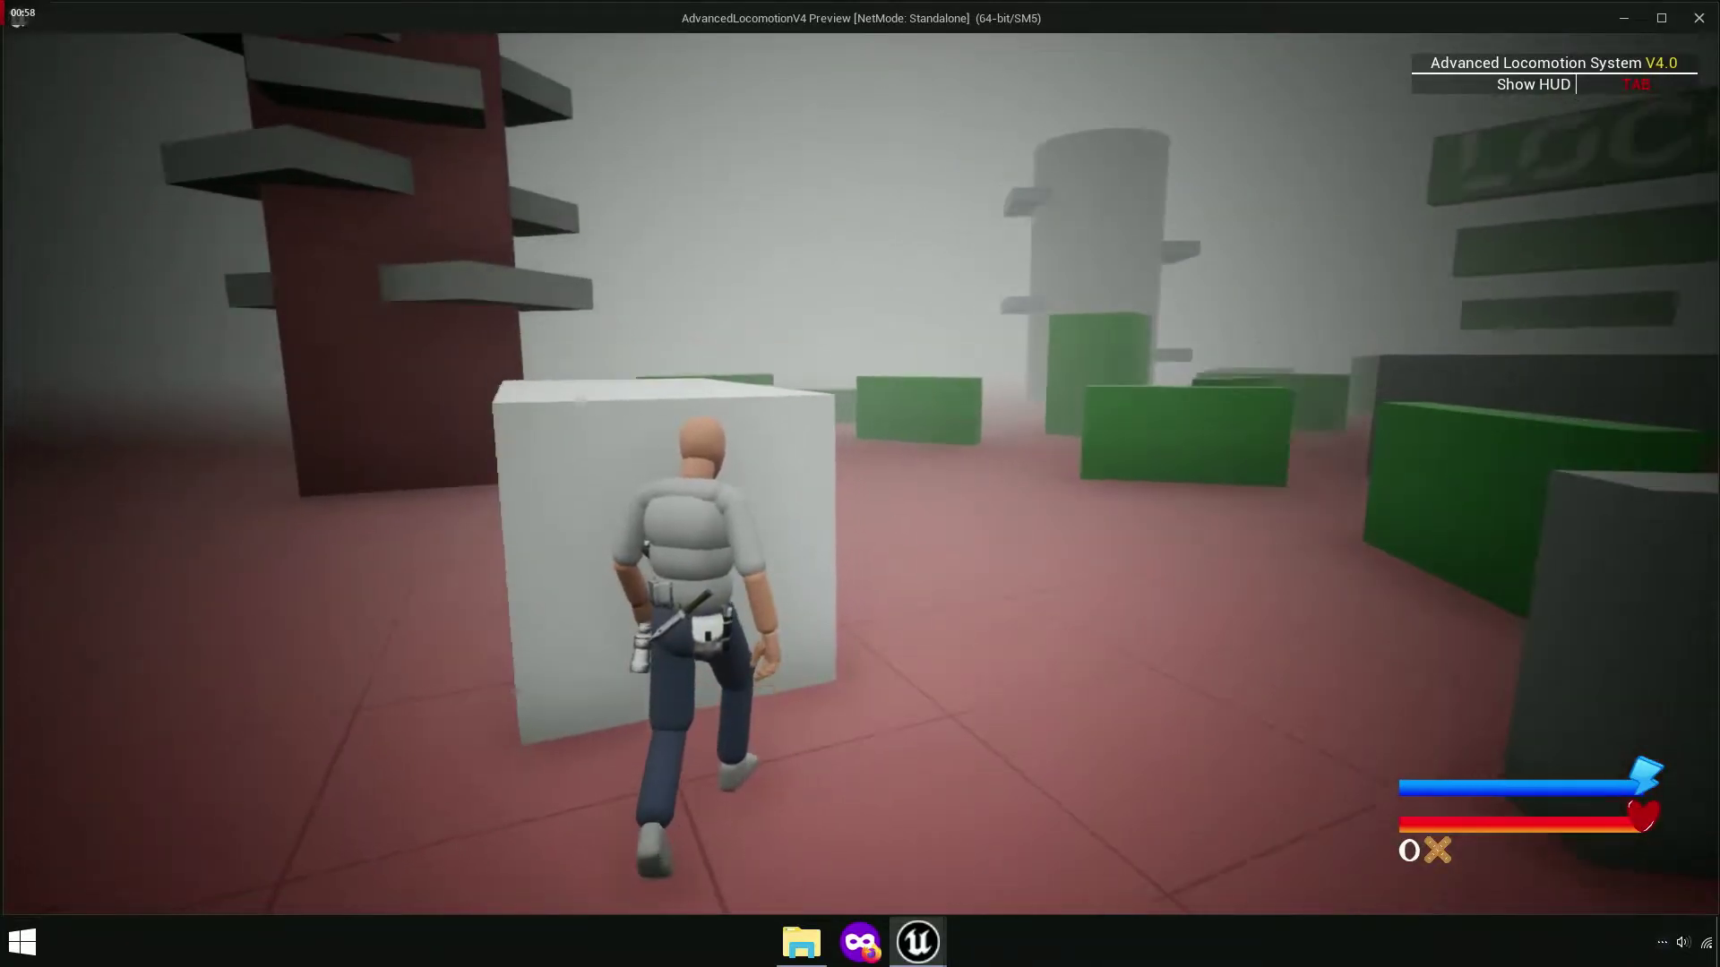
key(space)
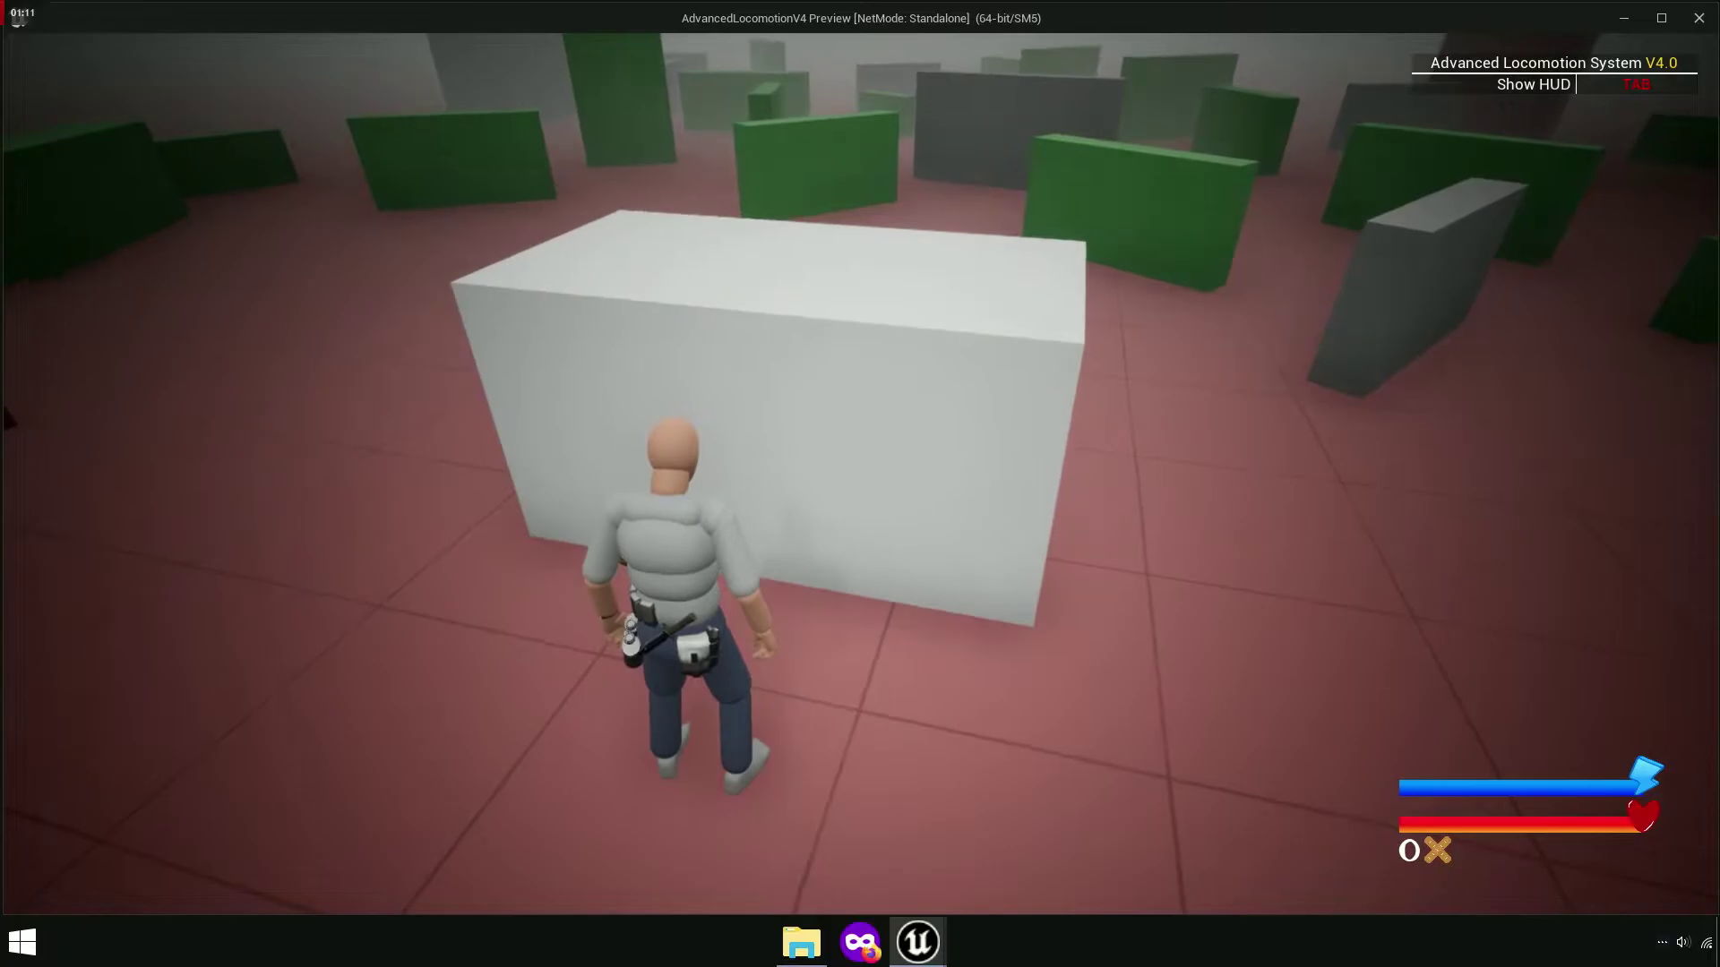
key(space)
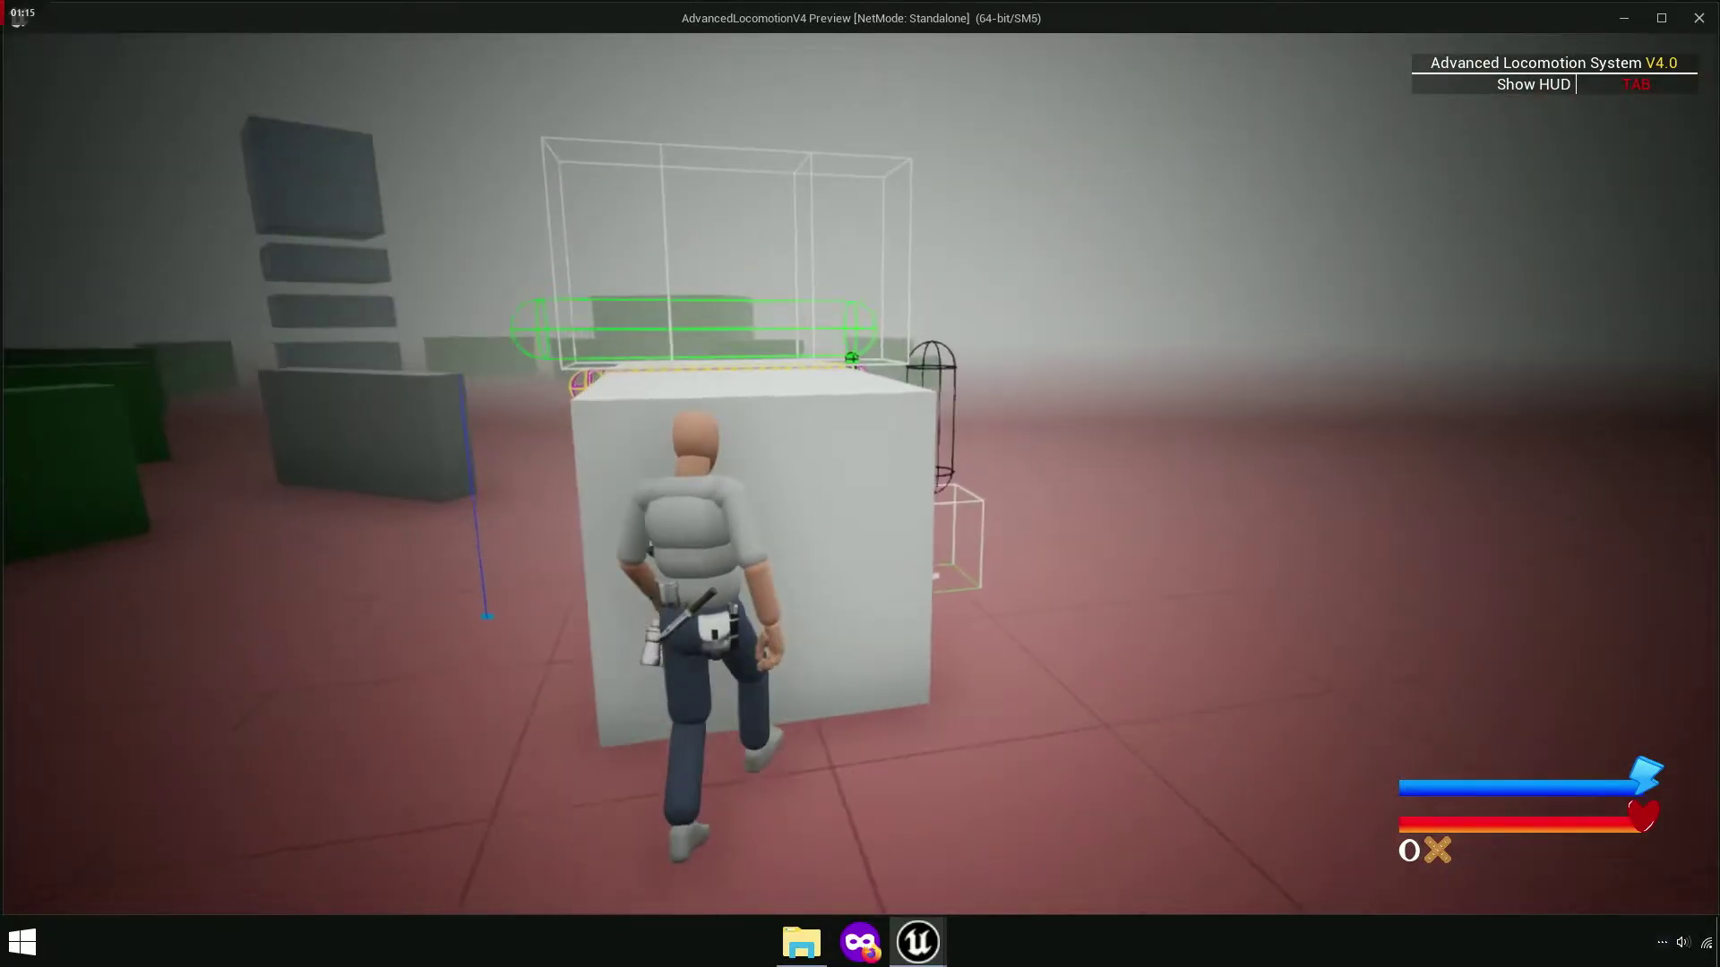
key(Escape)
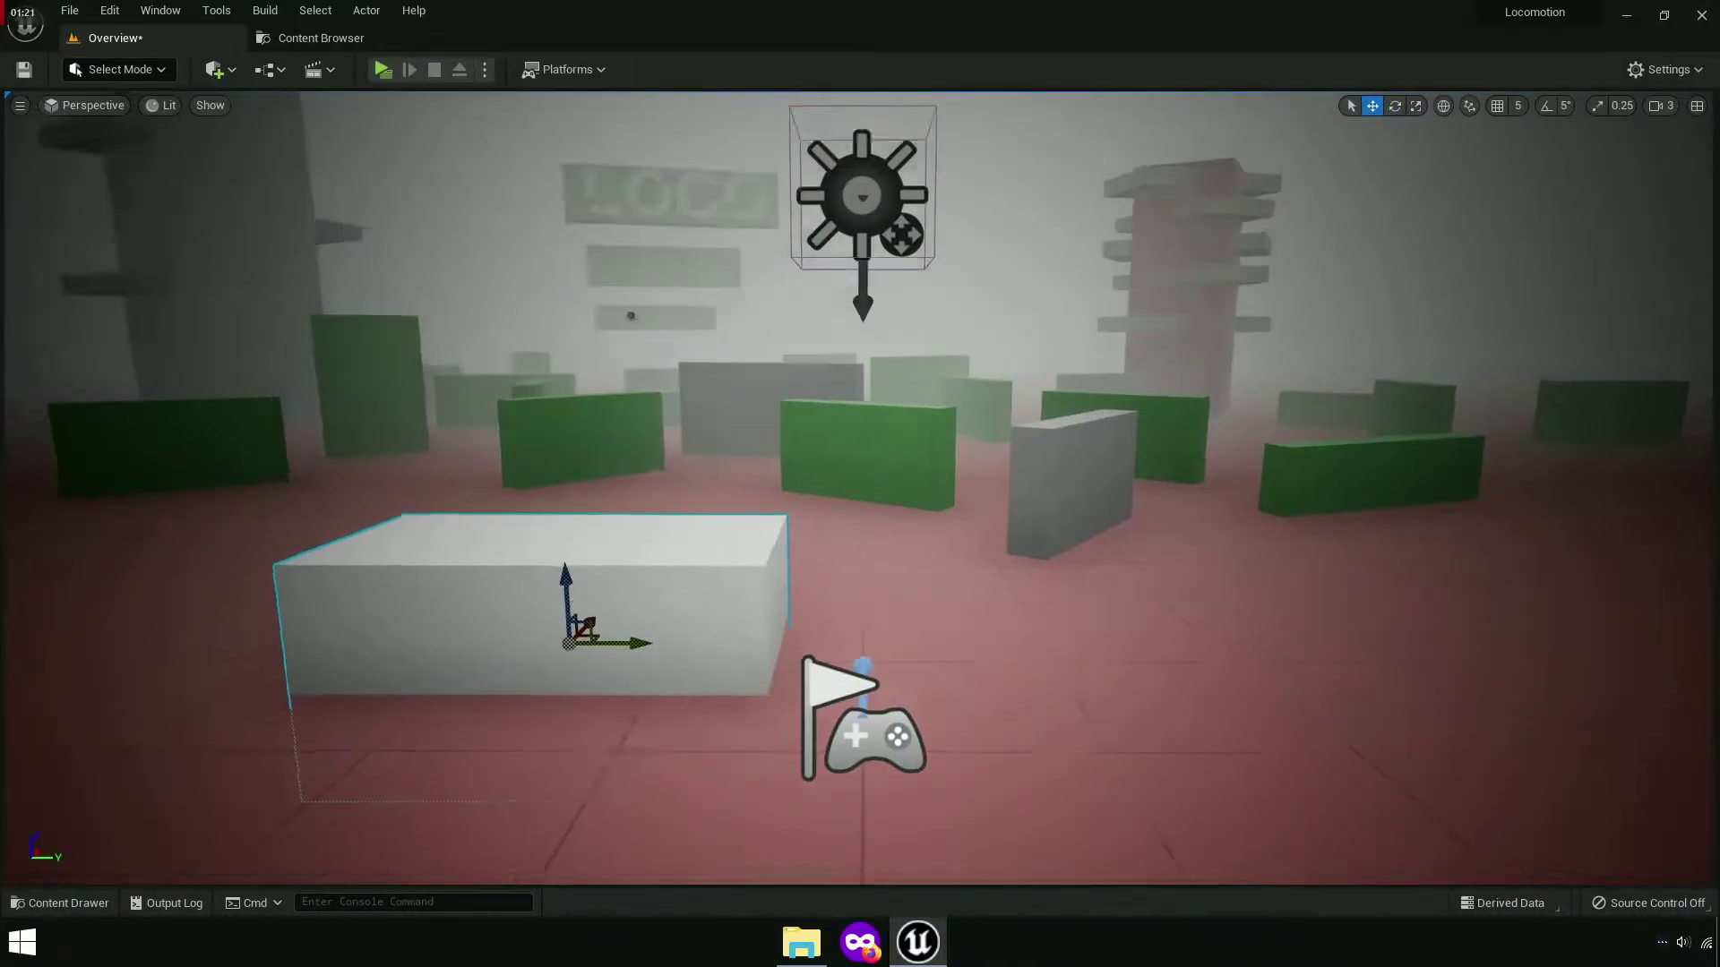
- Resize the white block into a thin low wall and launch a play-test
right_drag(530, 571, 236, 105)
key(r)
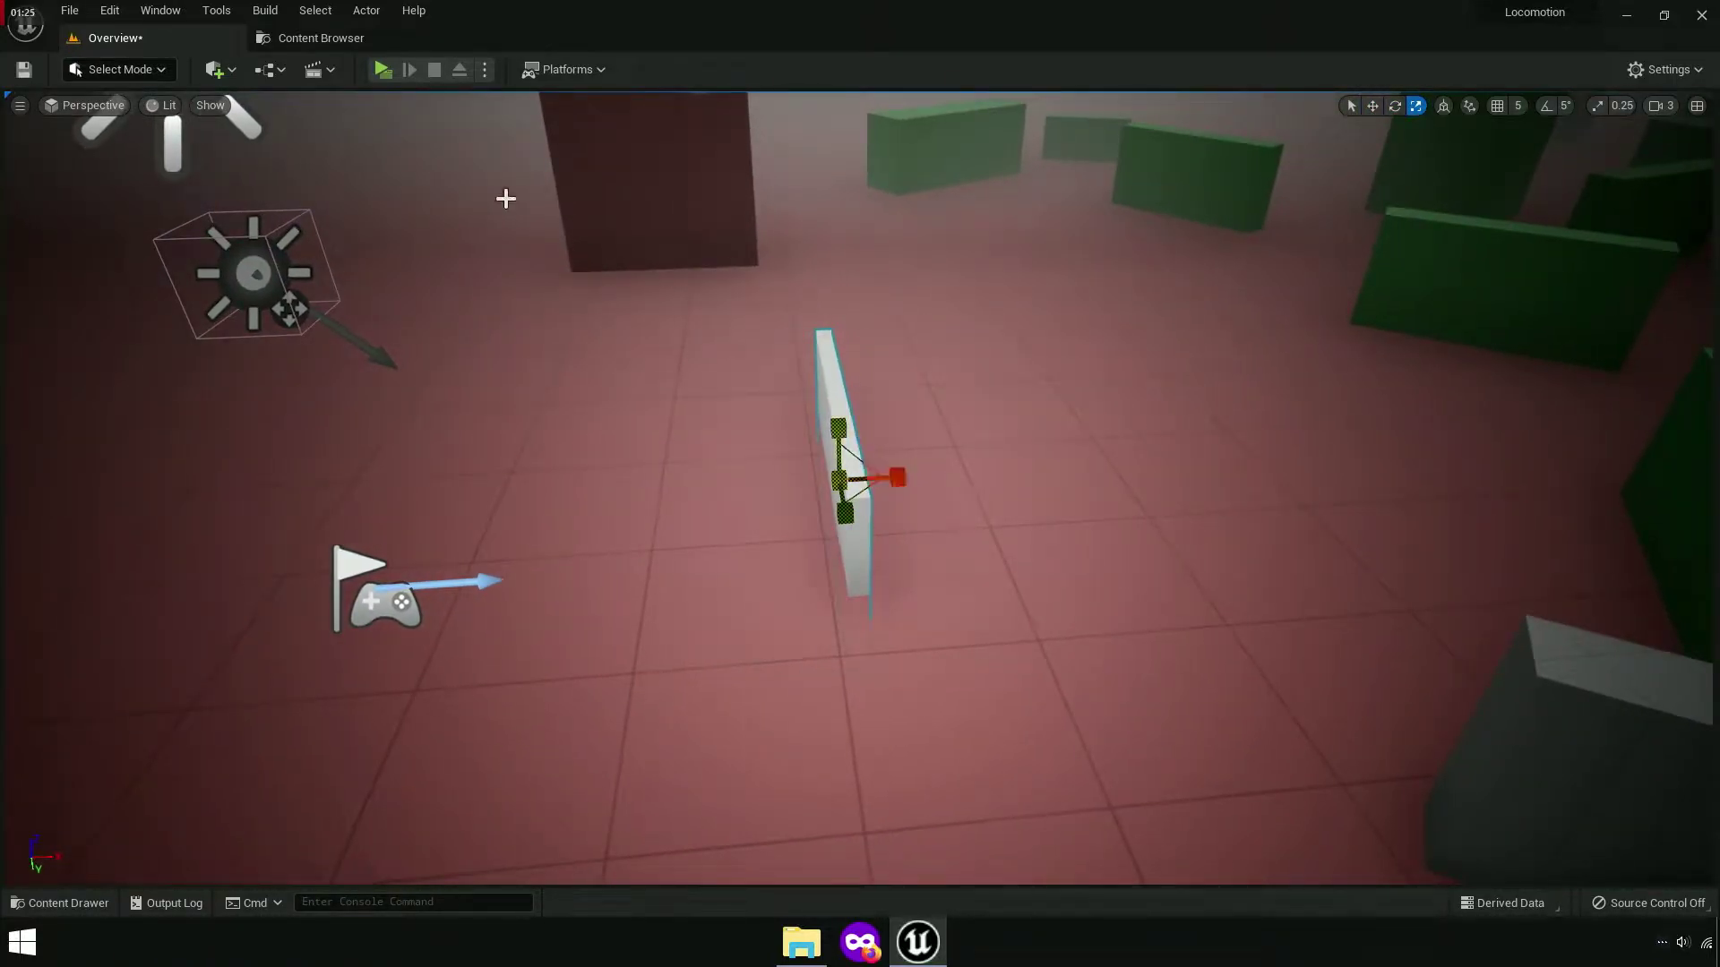
click(382, 70)
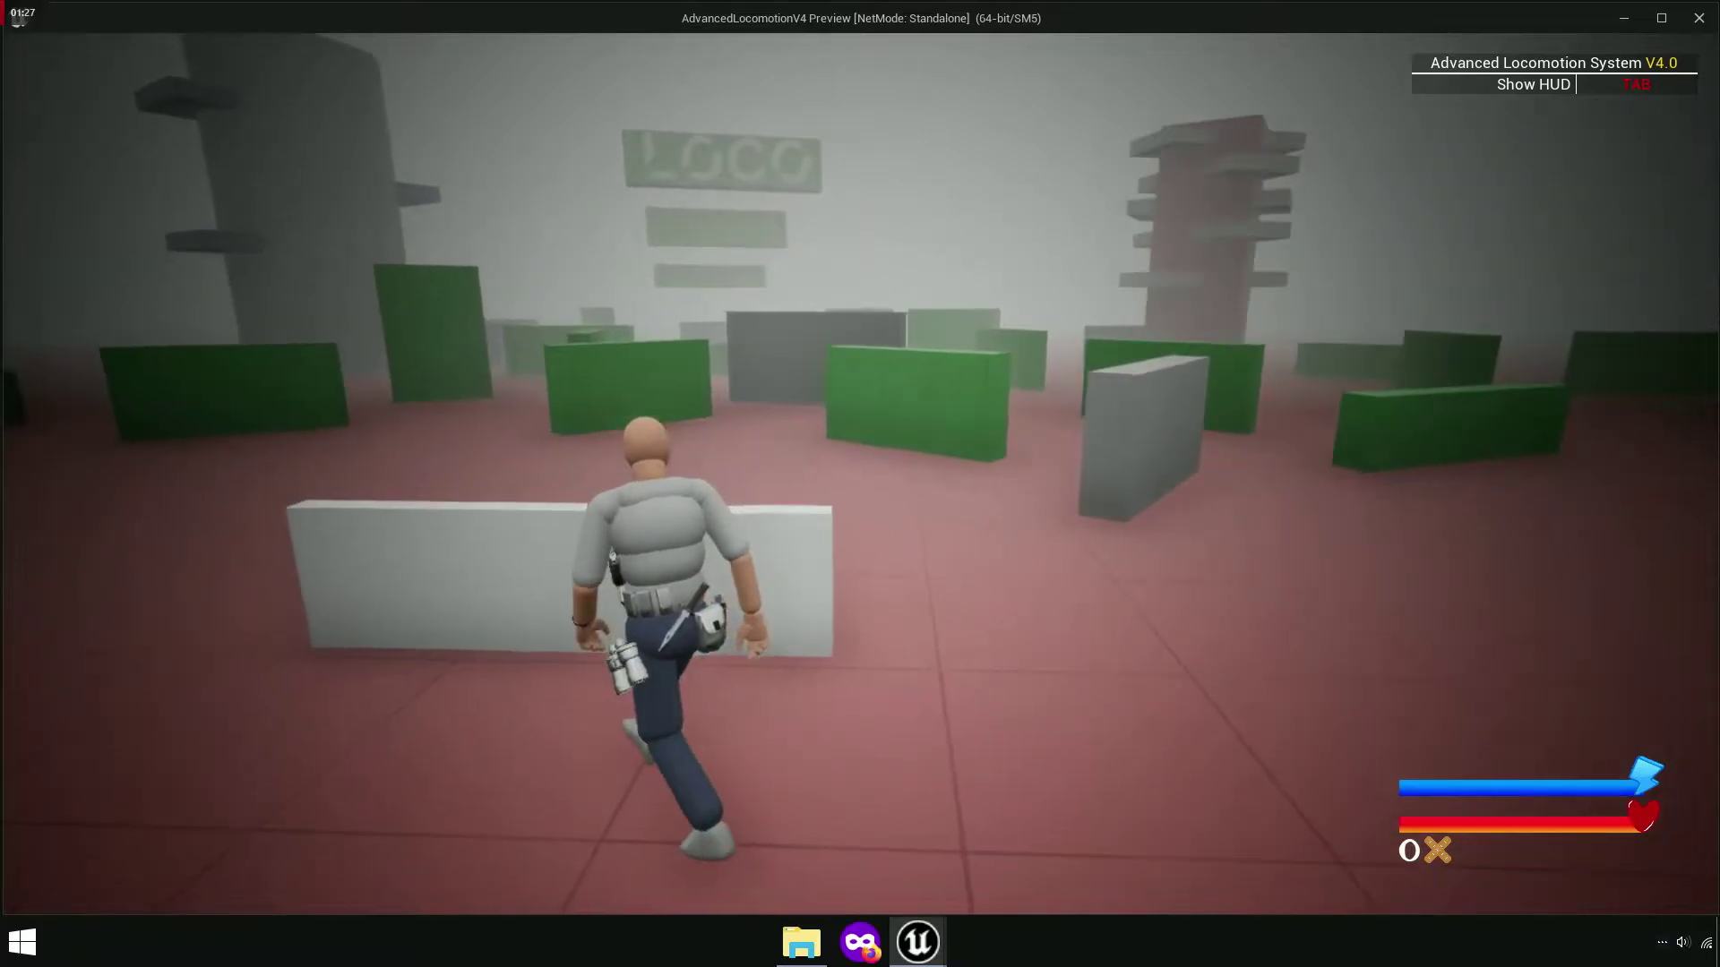
- Vault, crouch along, and mantle the character over the low wall twice, then stop the preview
key(space)
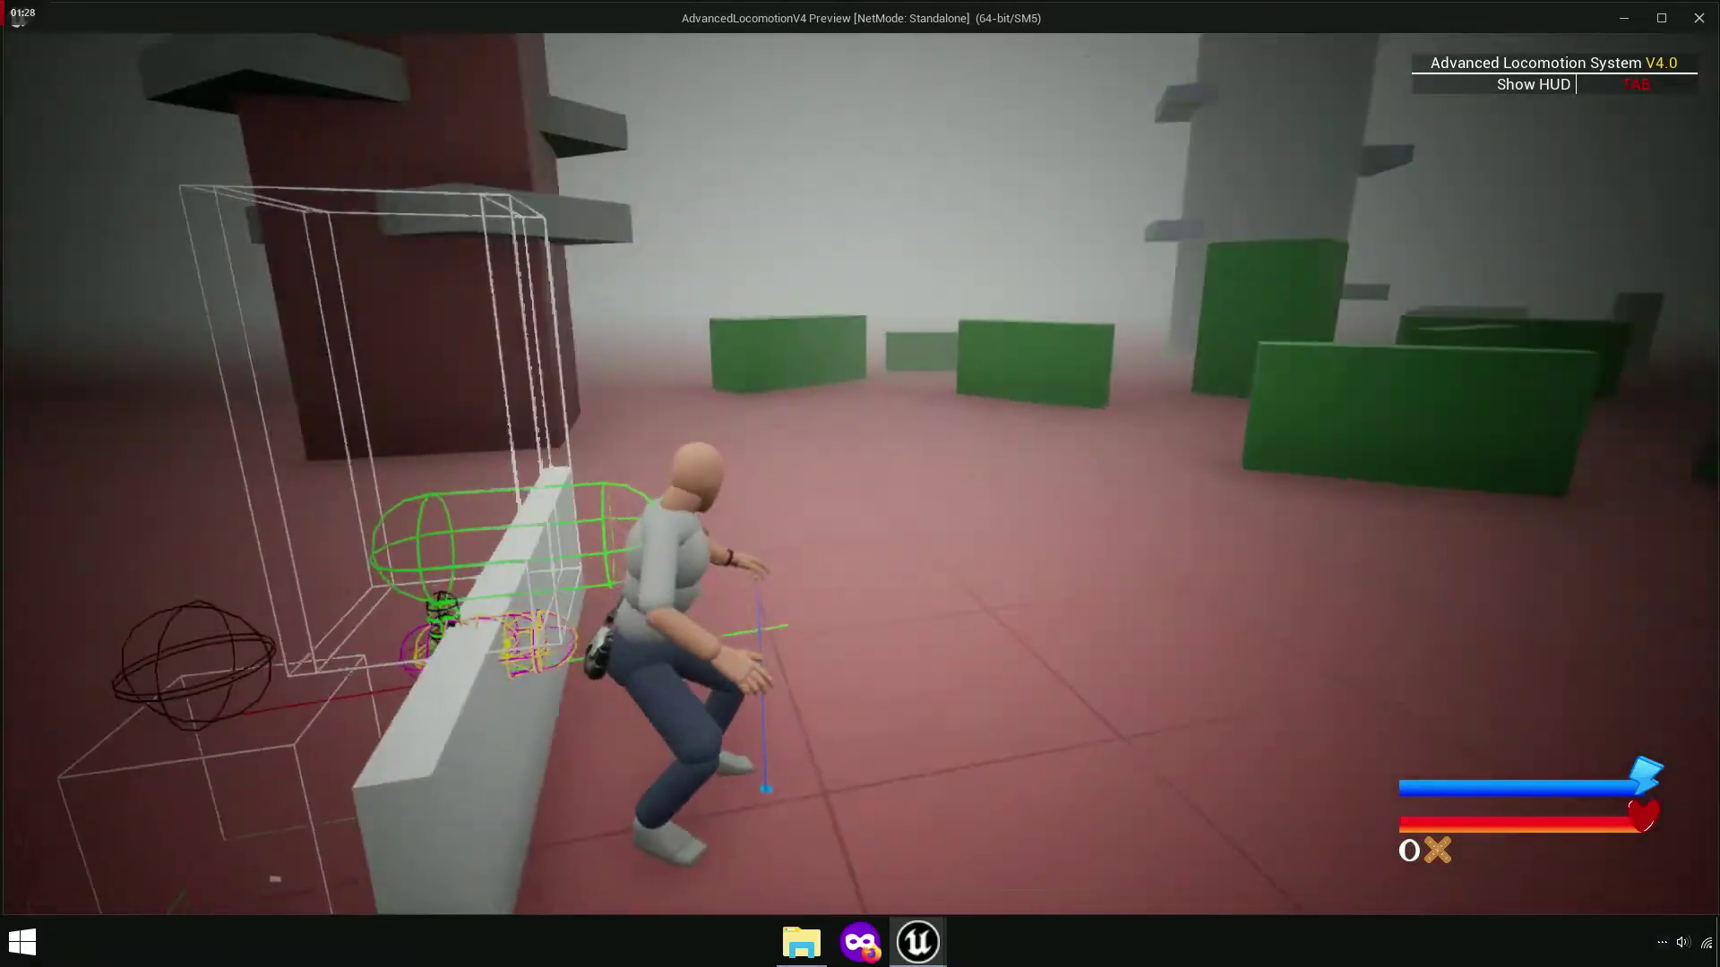
key(c)
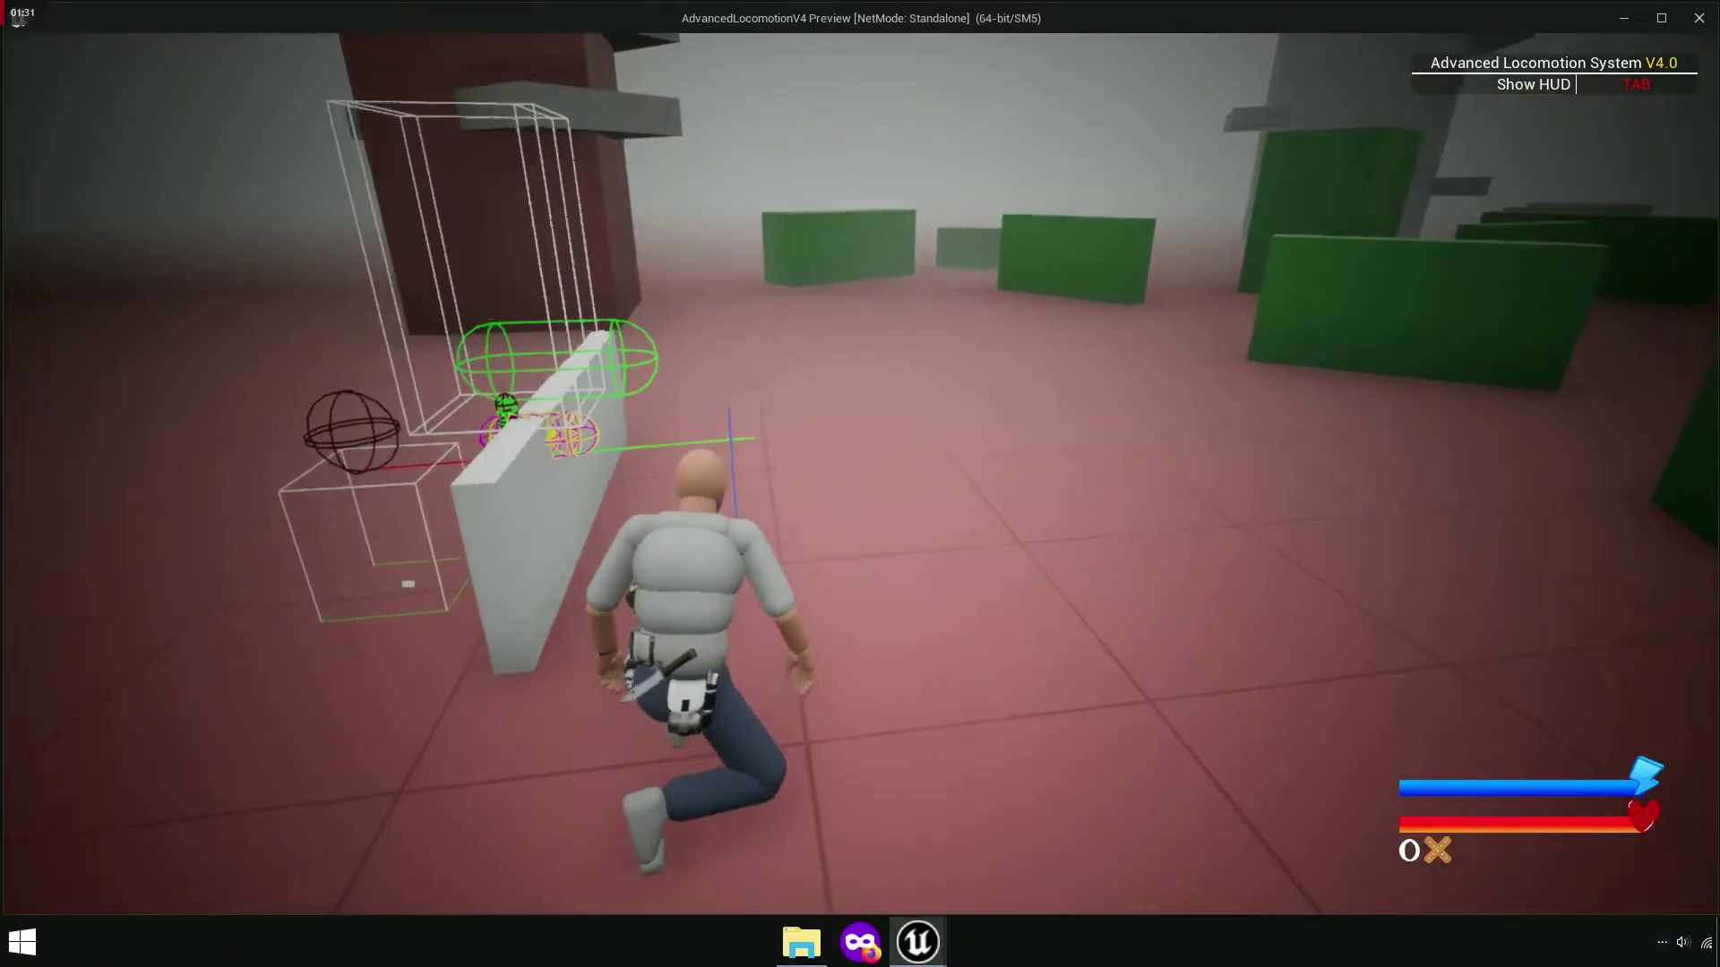
key(c)
key(space)
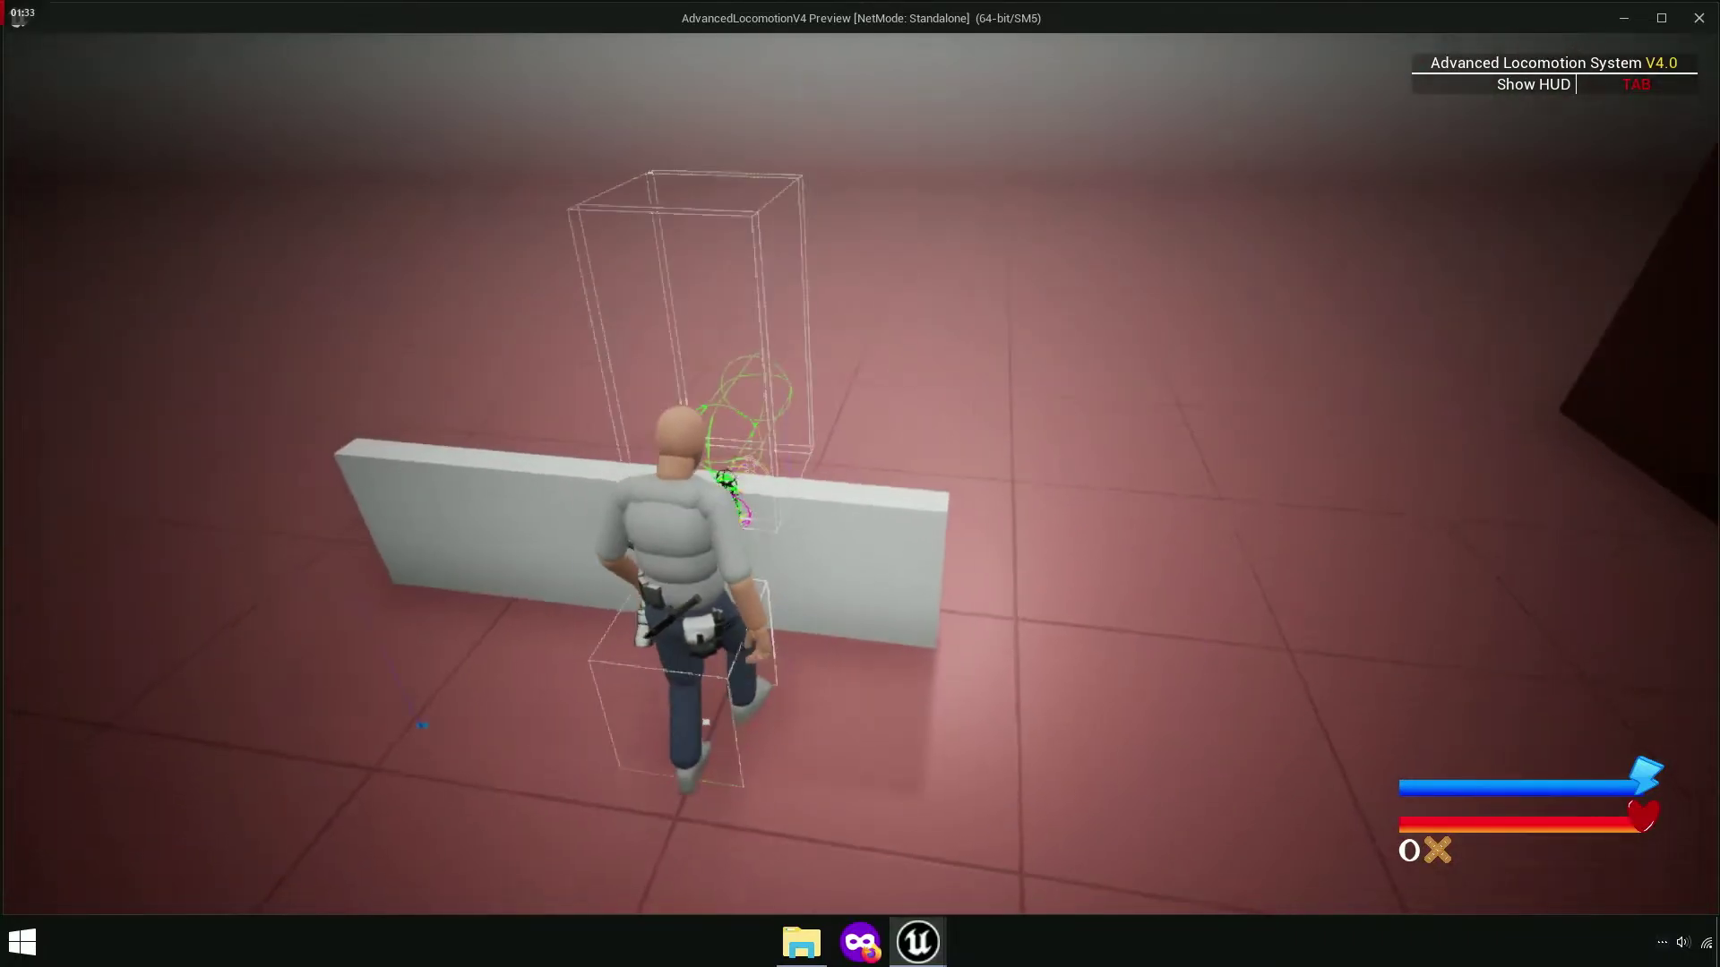
key(w)
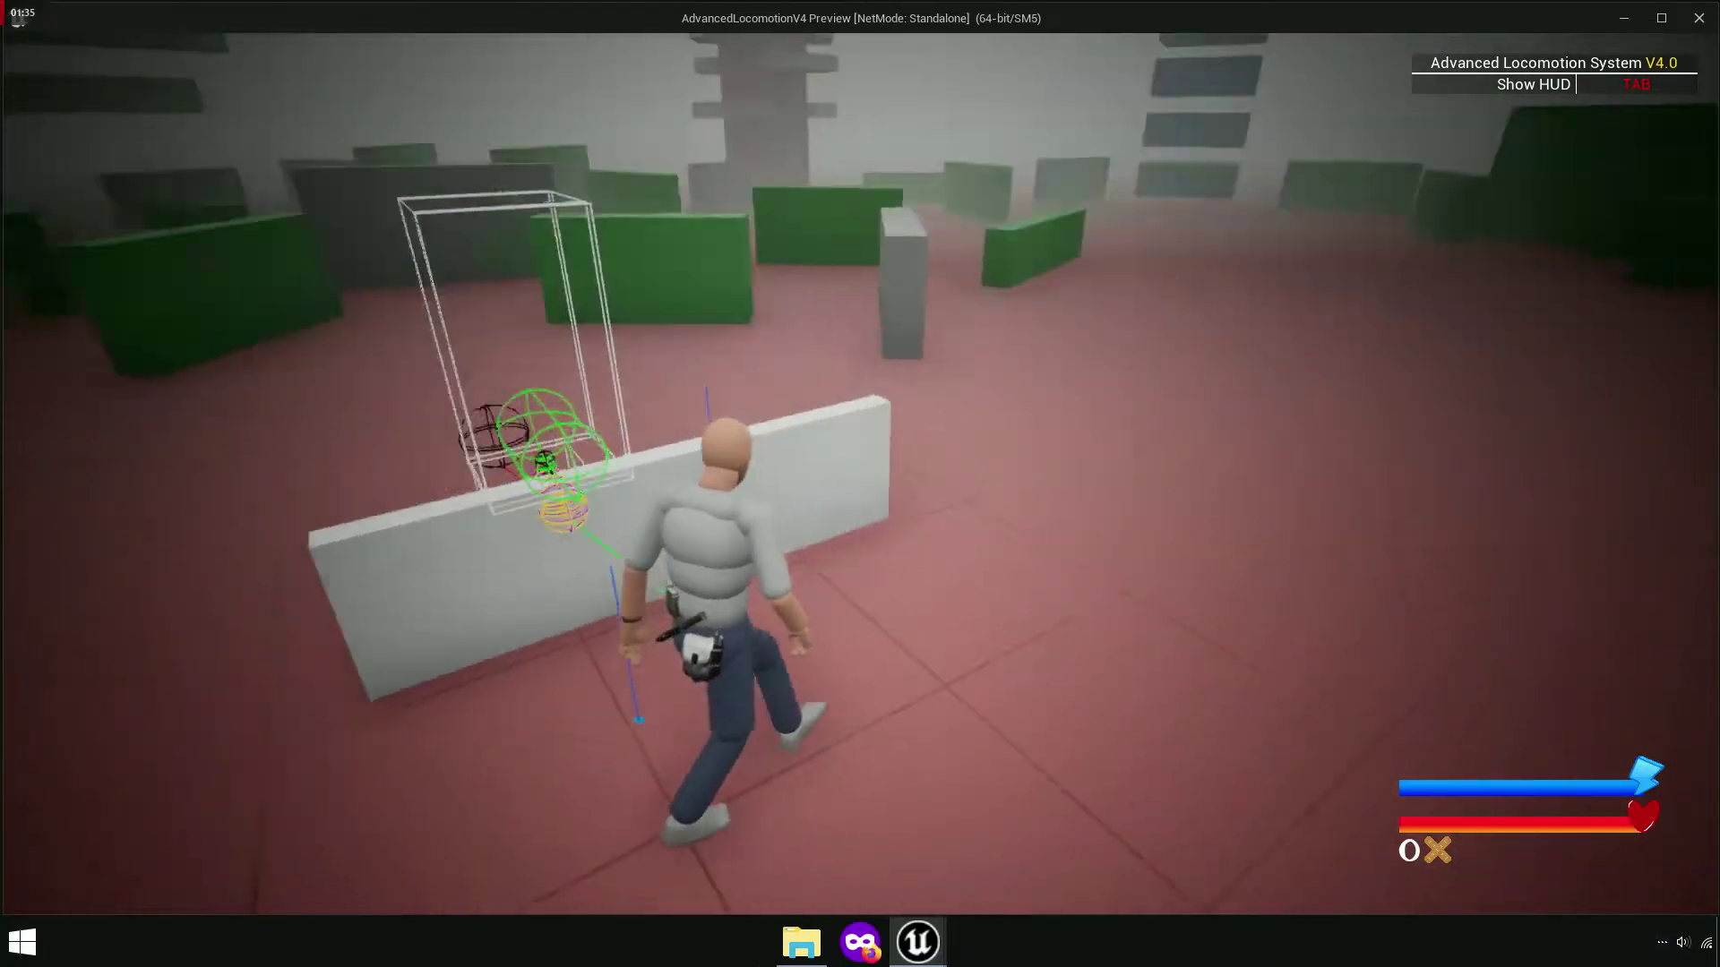
key(space)
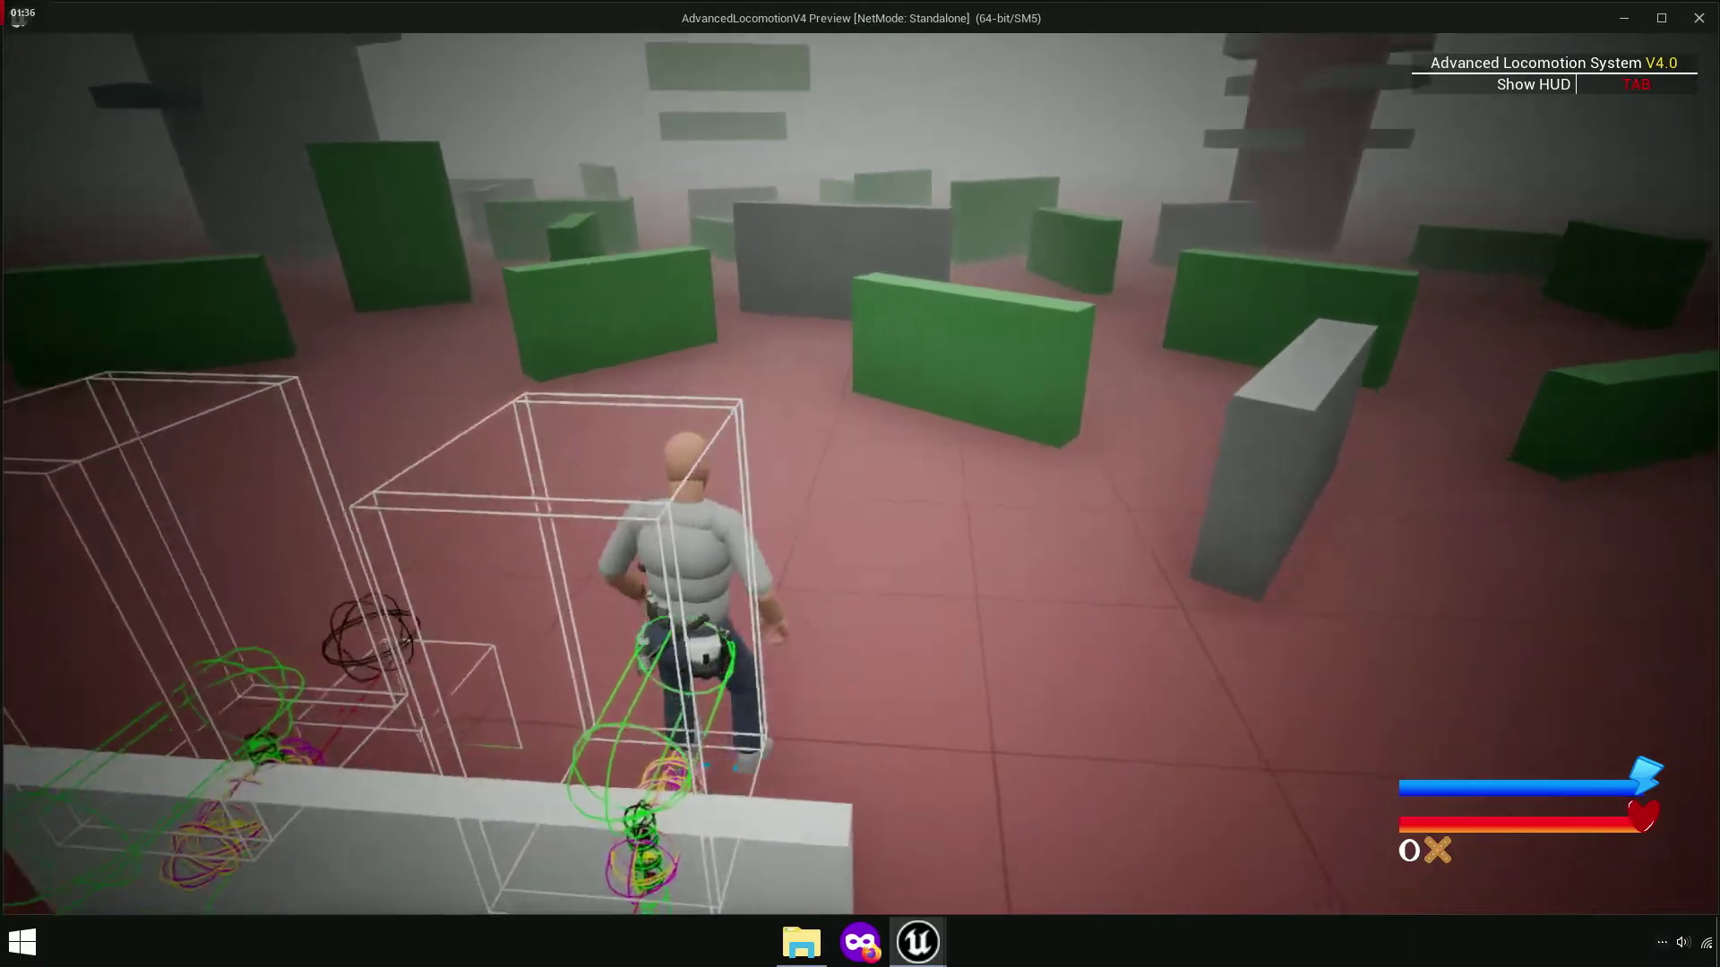
key(w)
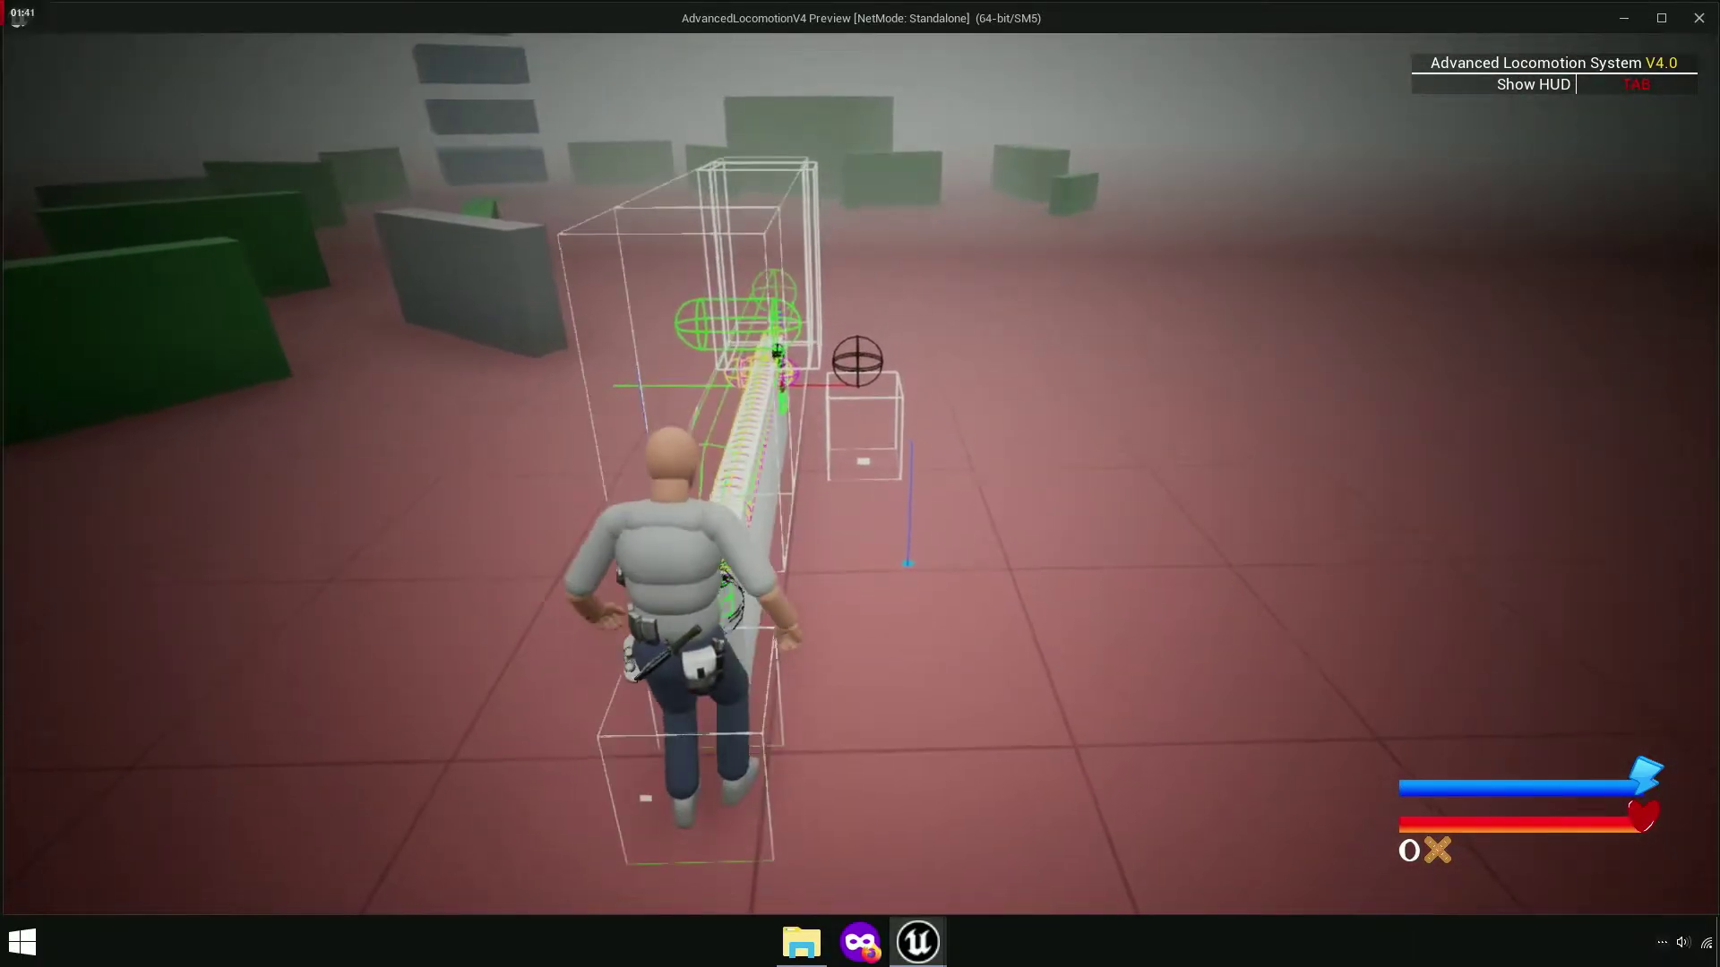
key(w)
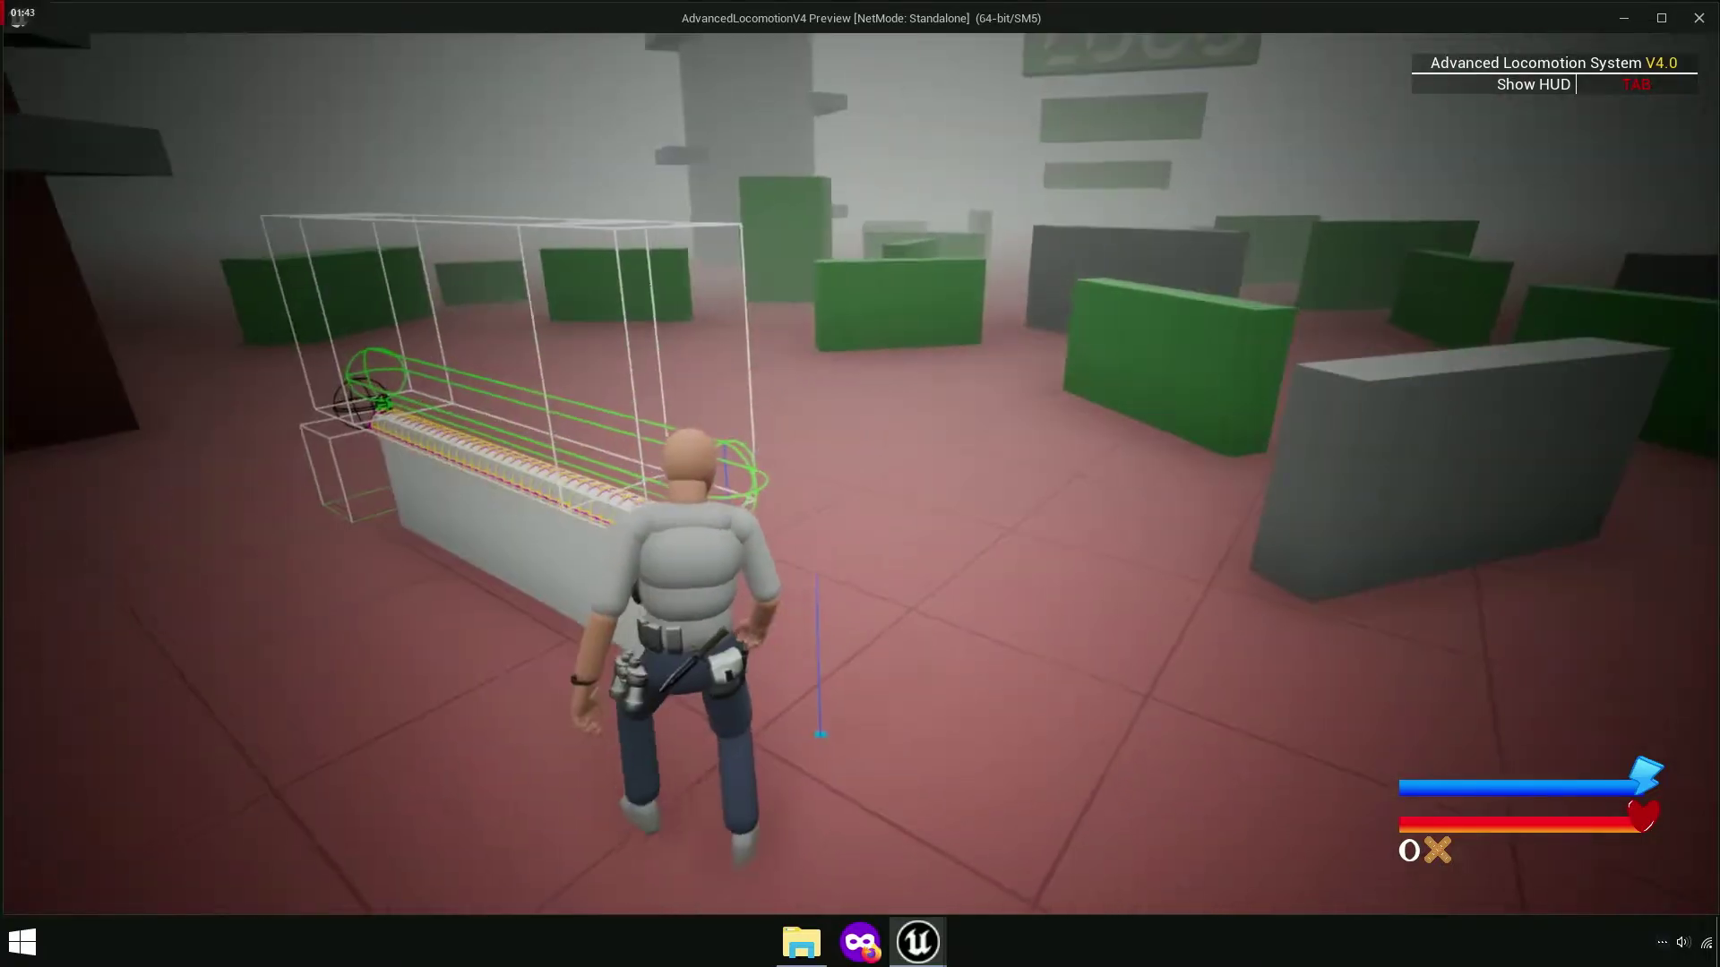
key(Escape)
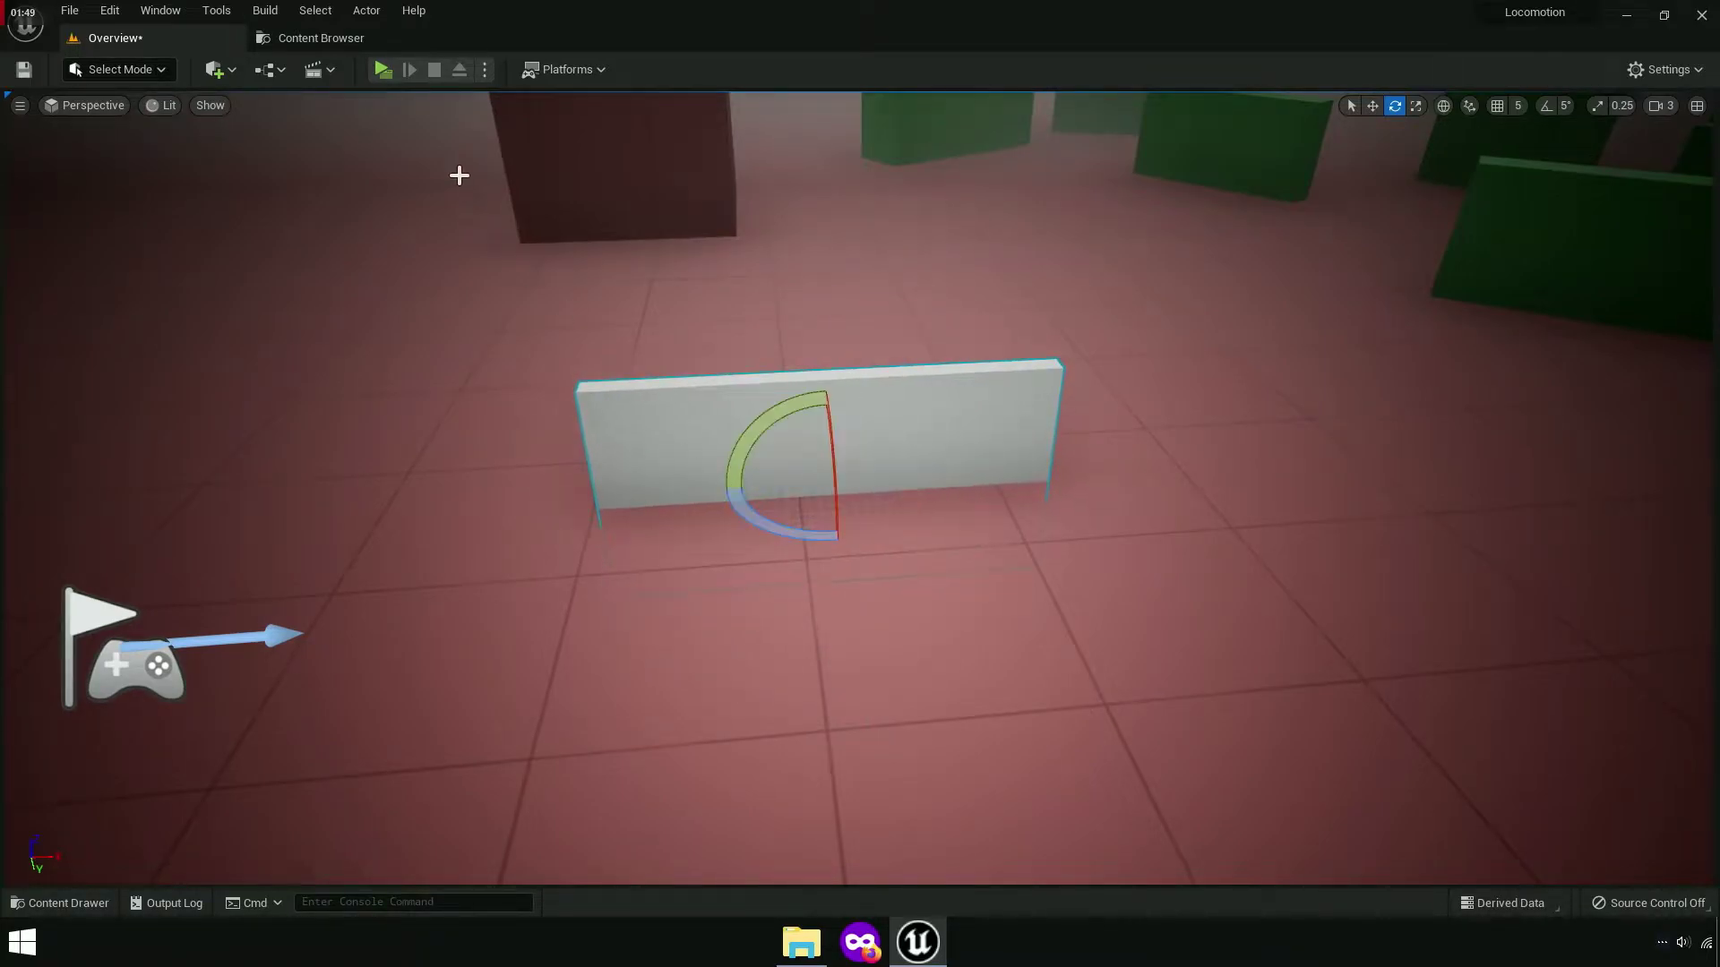
- Play-test climbing and mantling onto the low wall's ledge, then return to the editor
click(383, 71)
key(w)
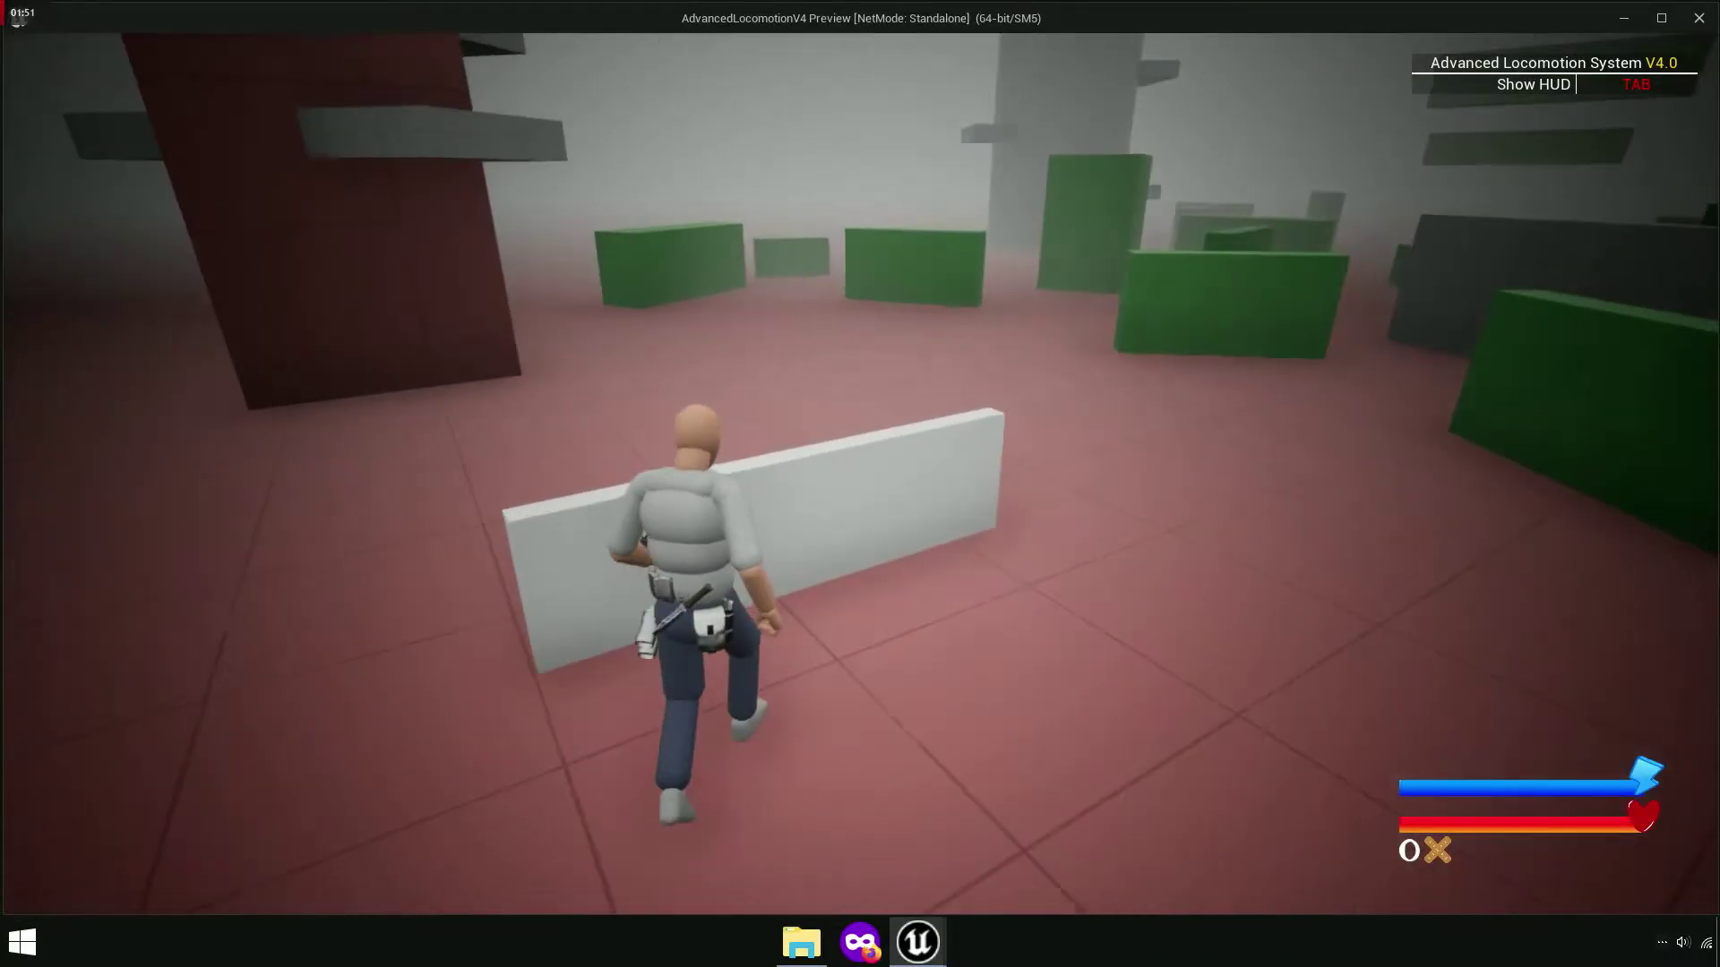
key(space)
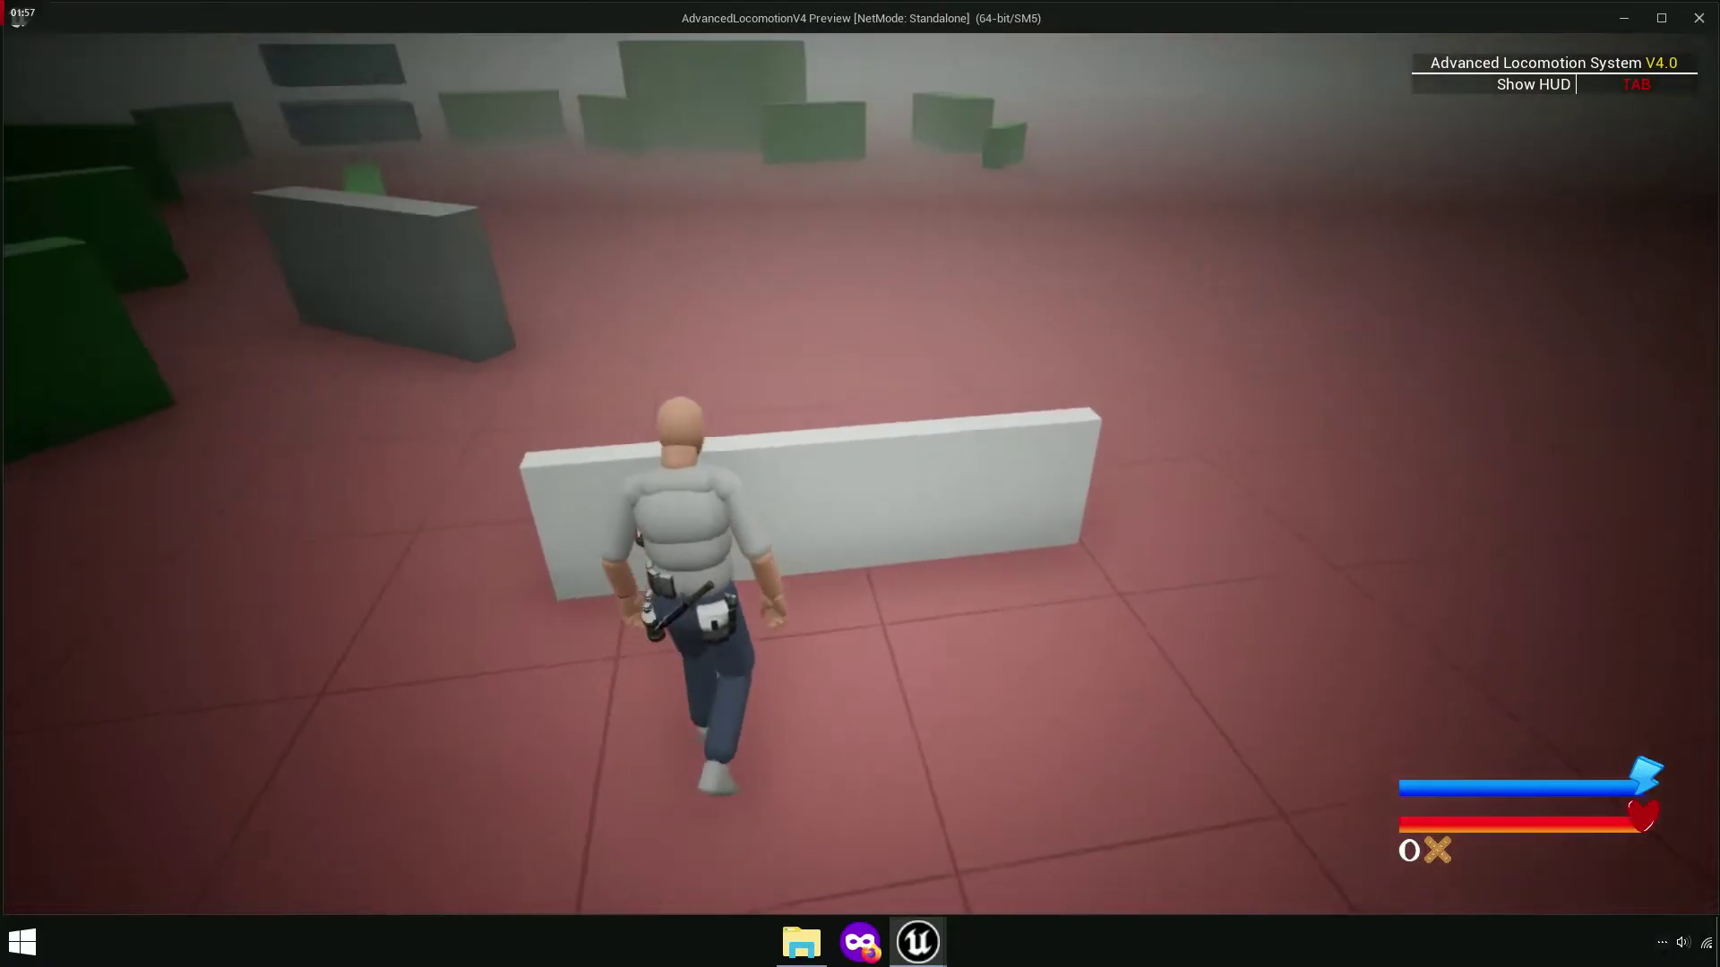
key(space)
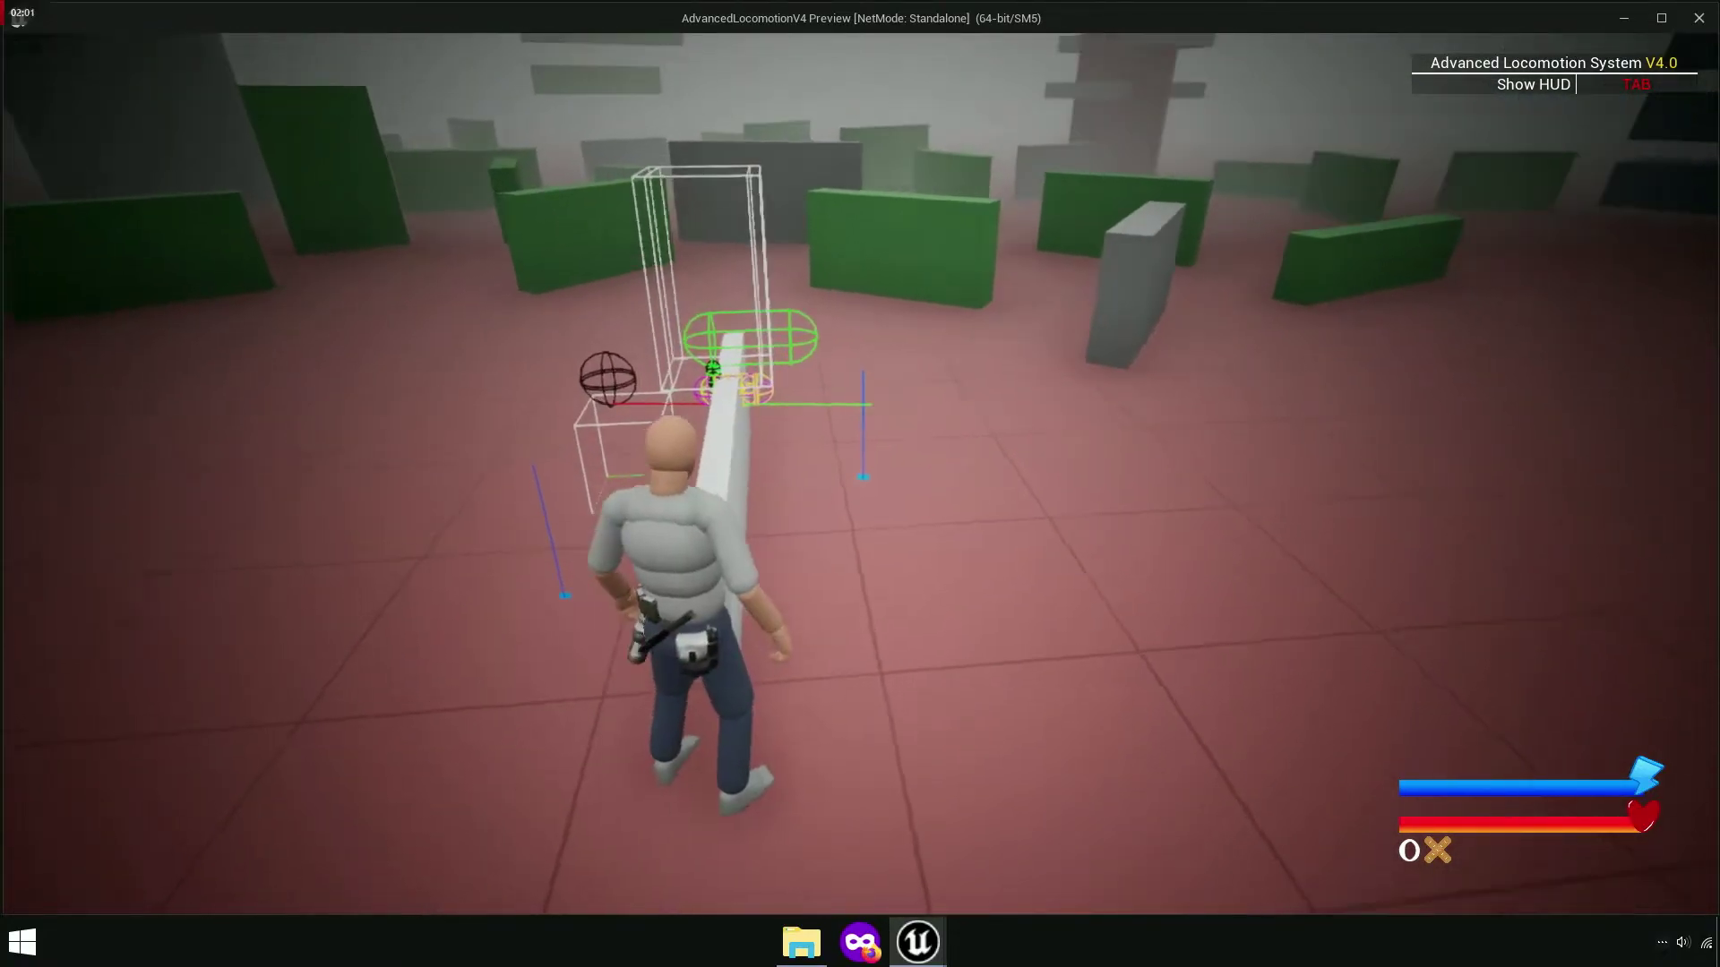
key(space)
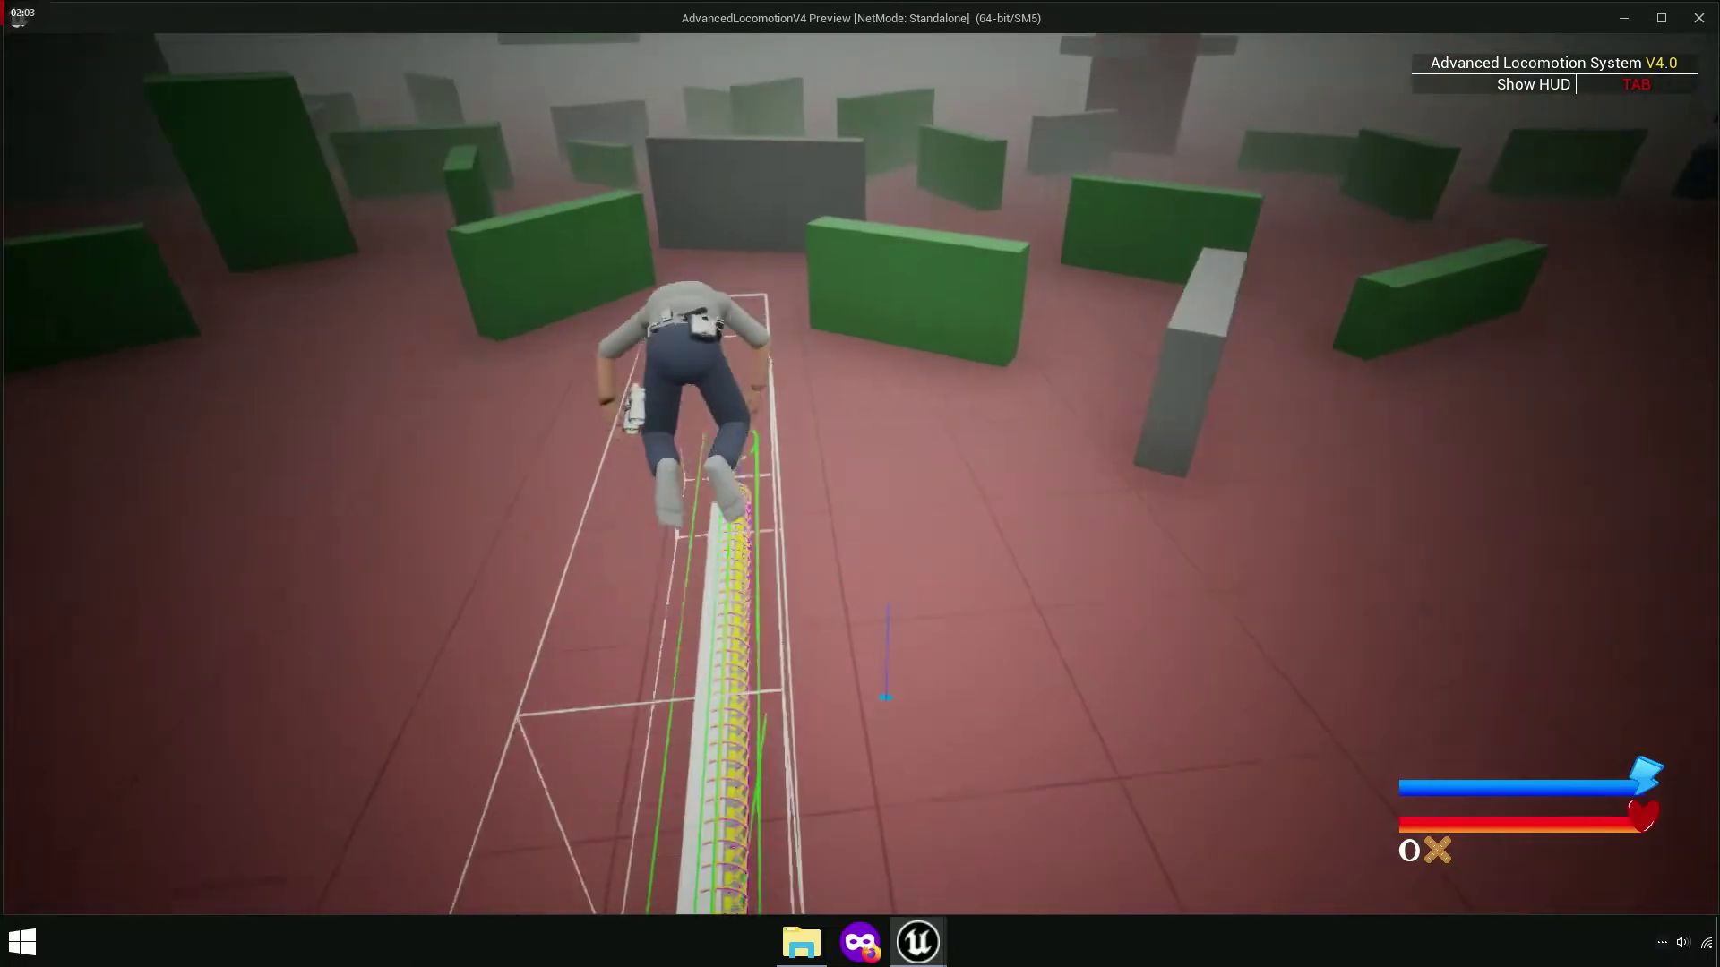
key(space)
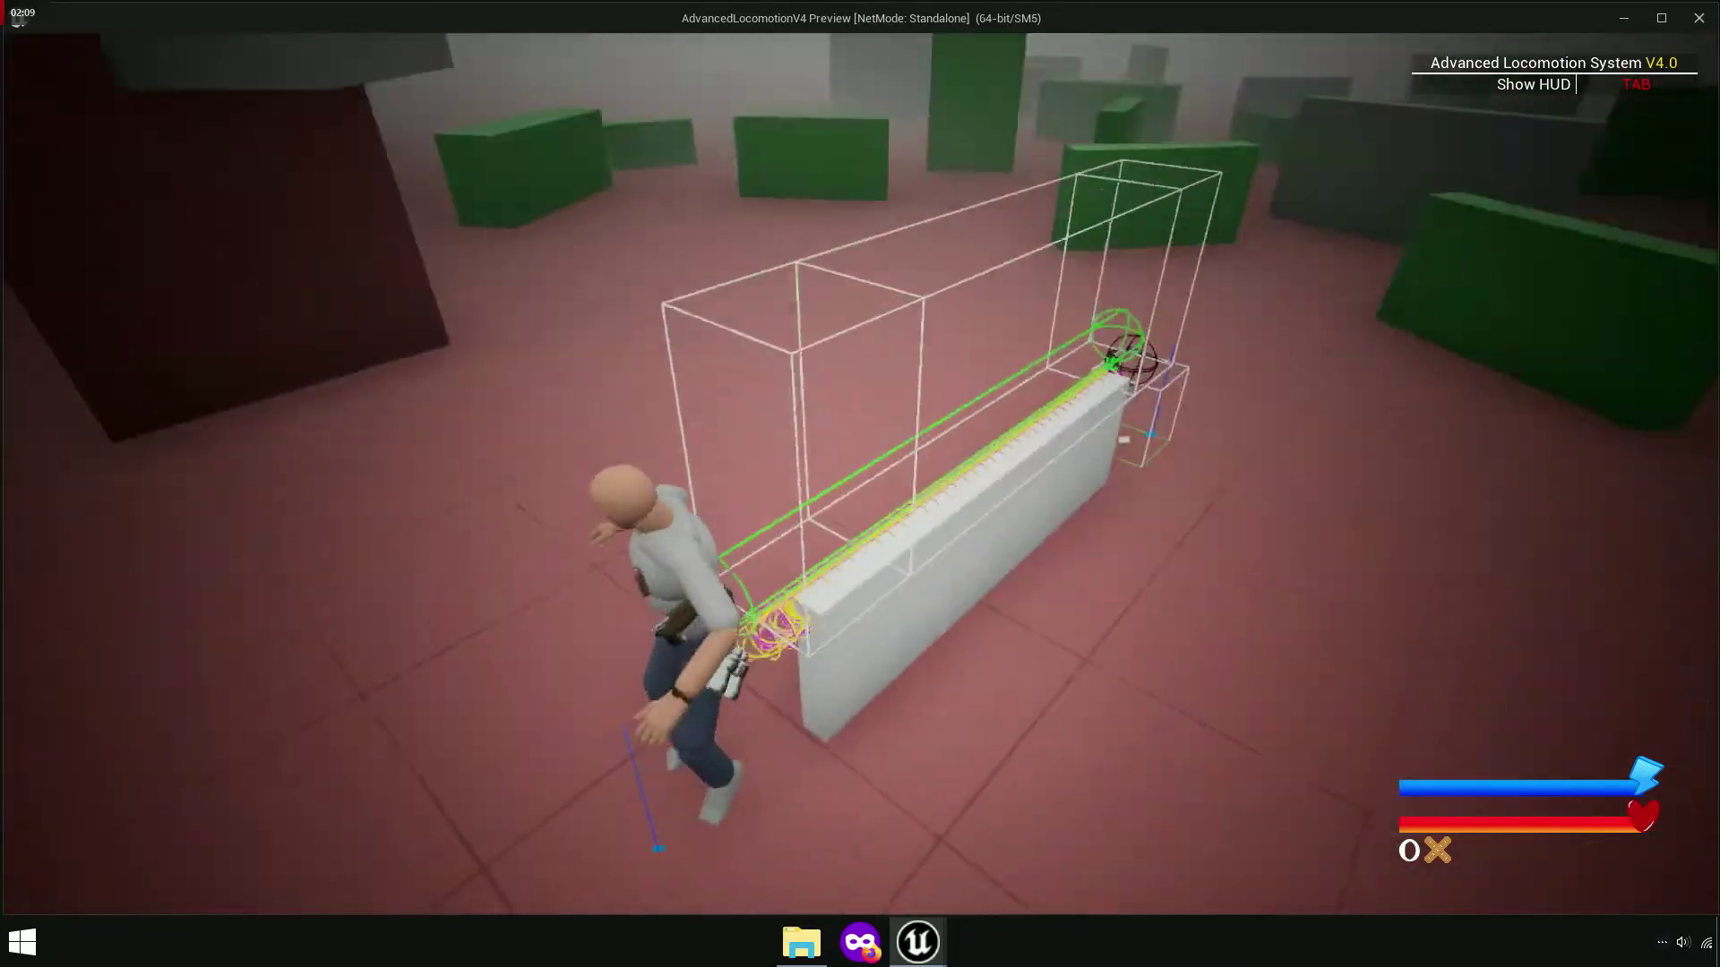
key(Escape)
scroll(1079, 335, down, 3)
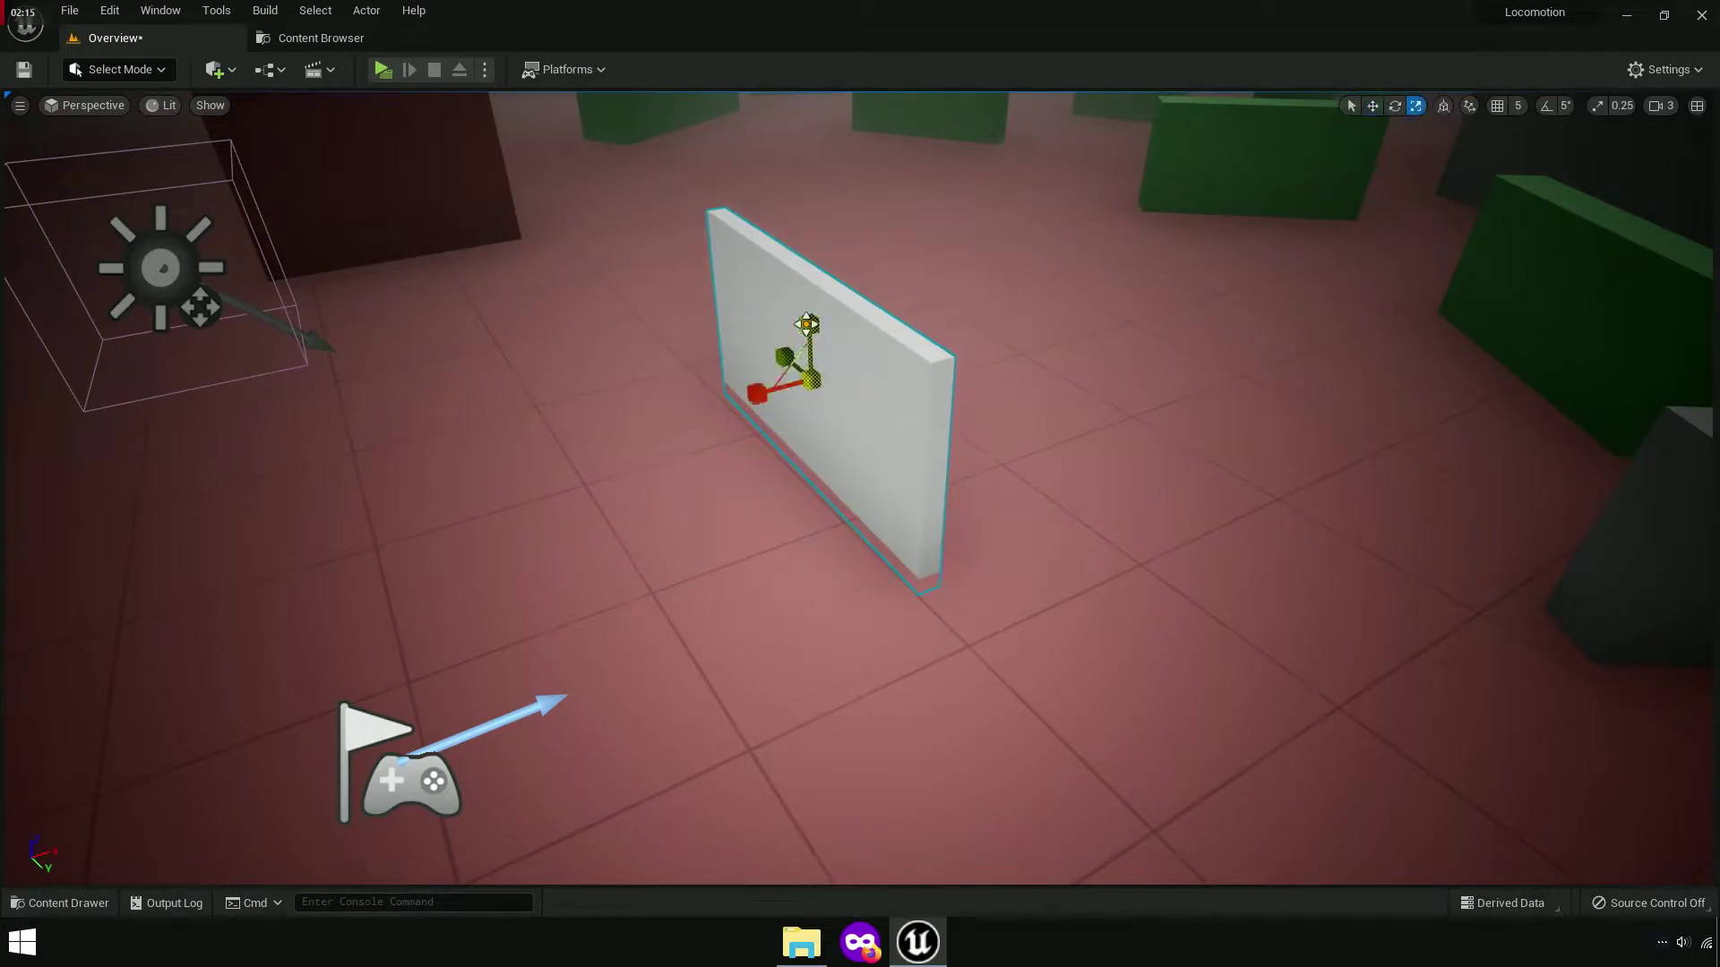
- Raise the white wall higher off the floor and start a play-test running toward it
drag(812, 336, 808, 270)
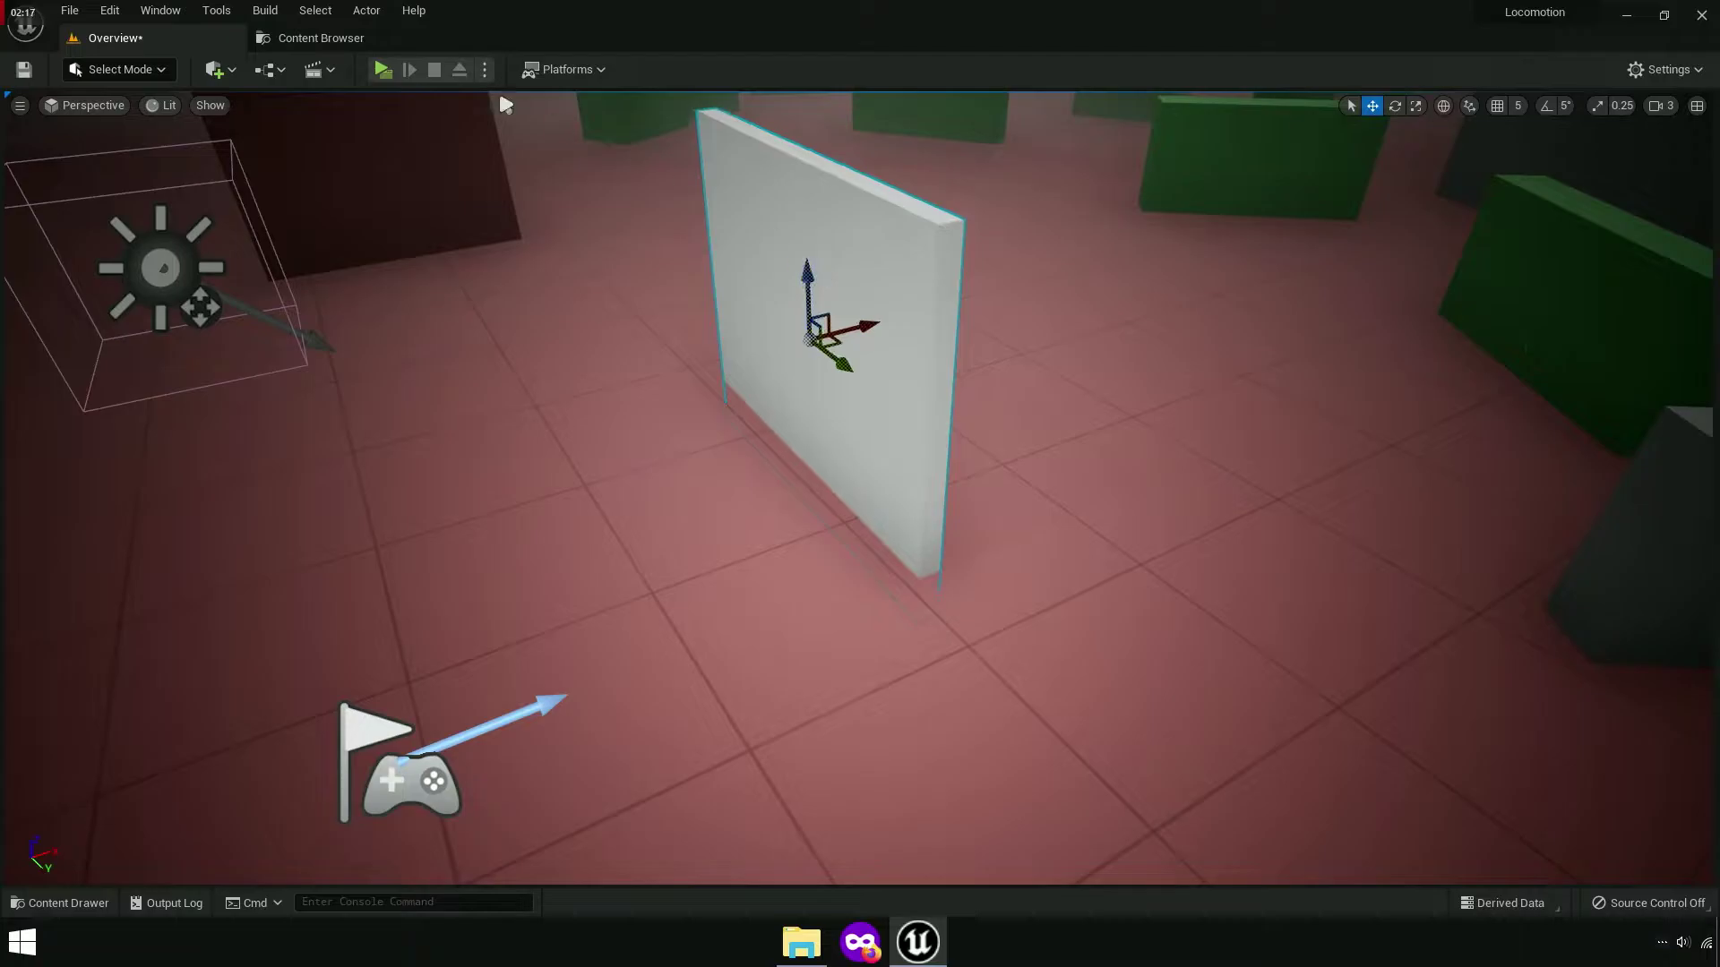
click(386, 71)
key(space)
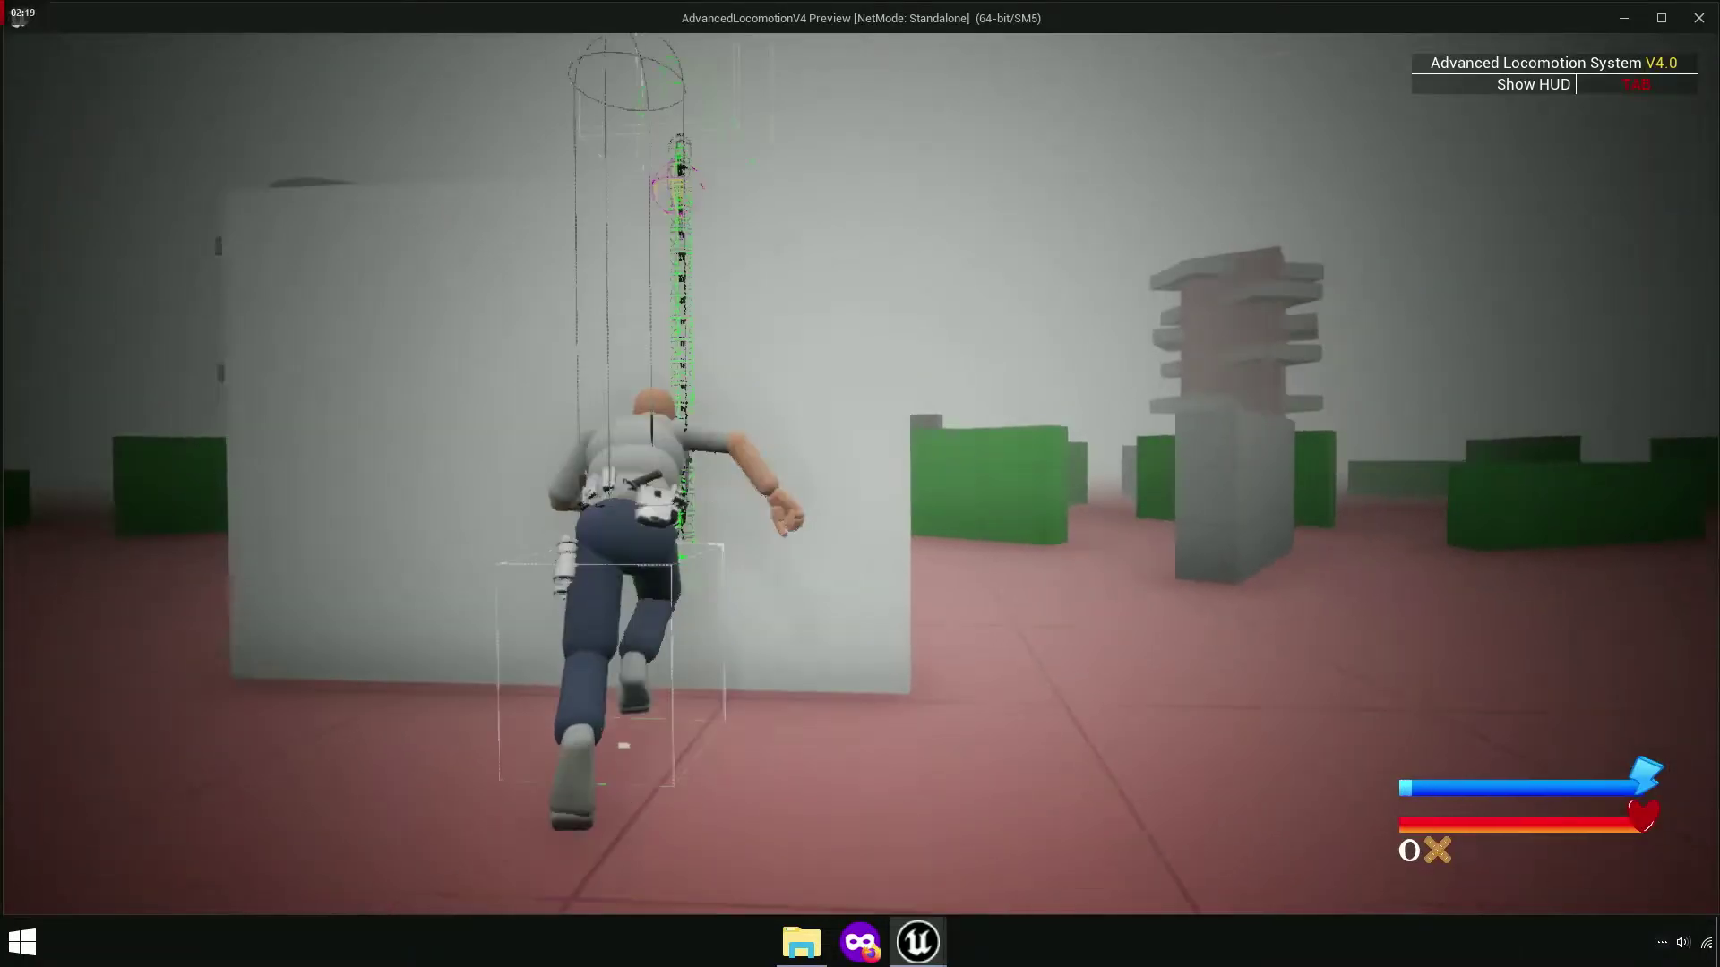
key(w)
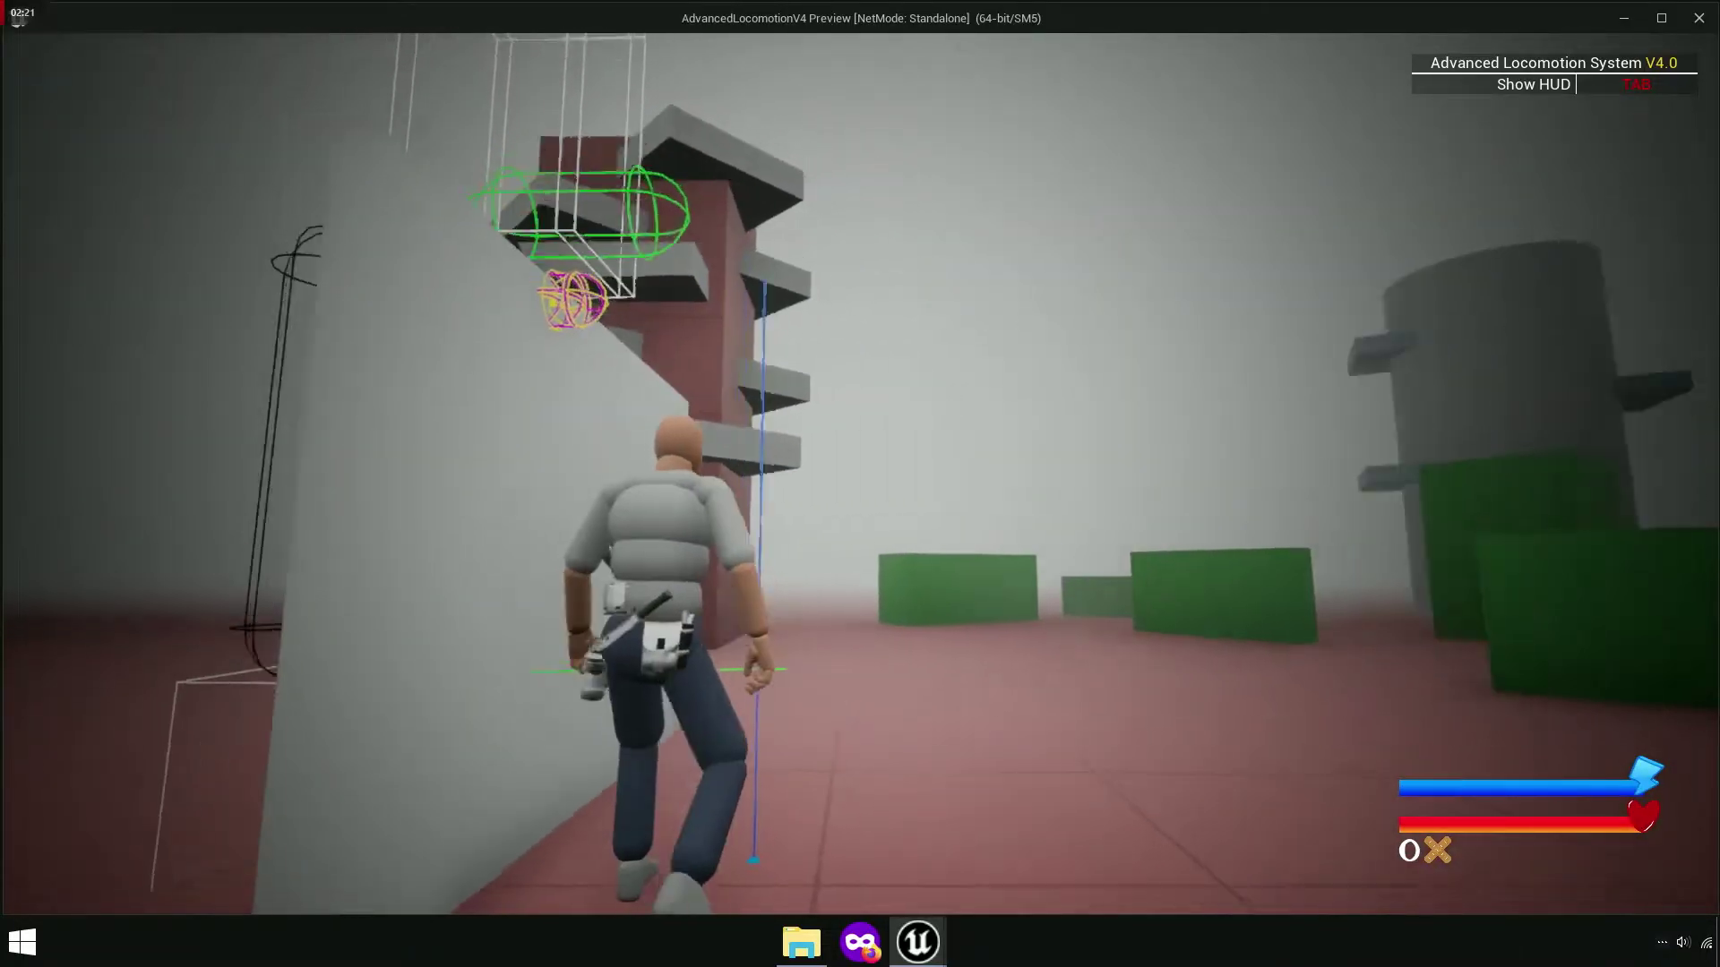
- Mantle over the white wall, onto the white block, then up the tall pillar
key(space)
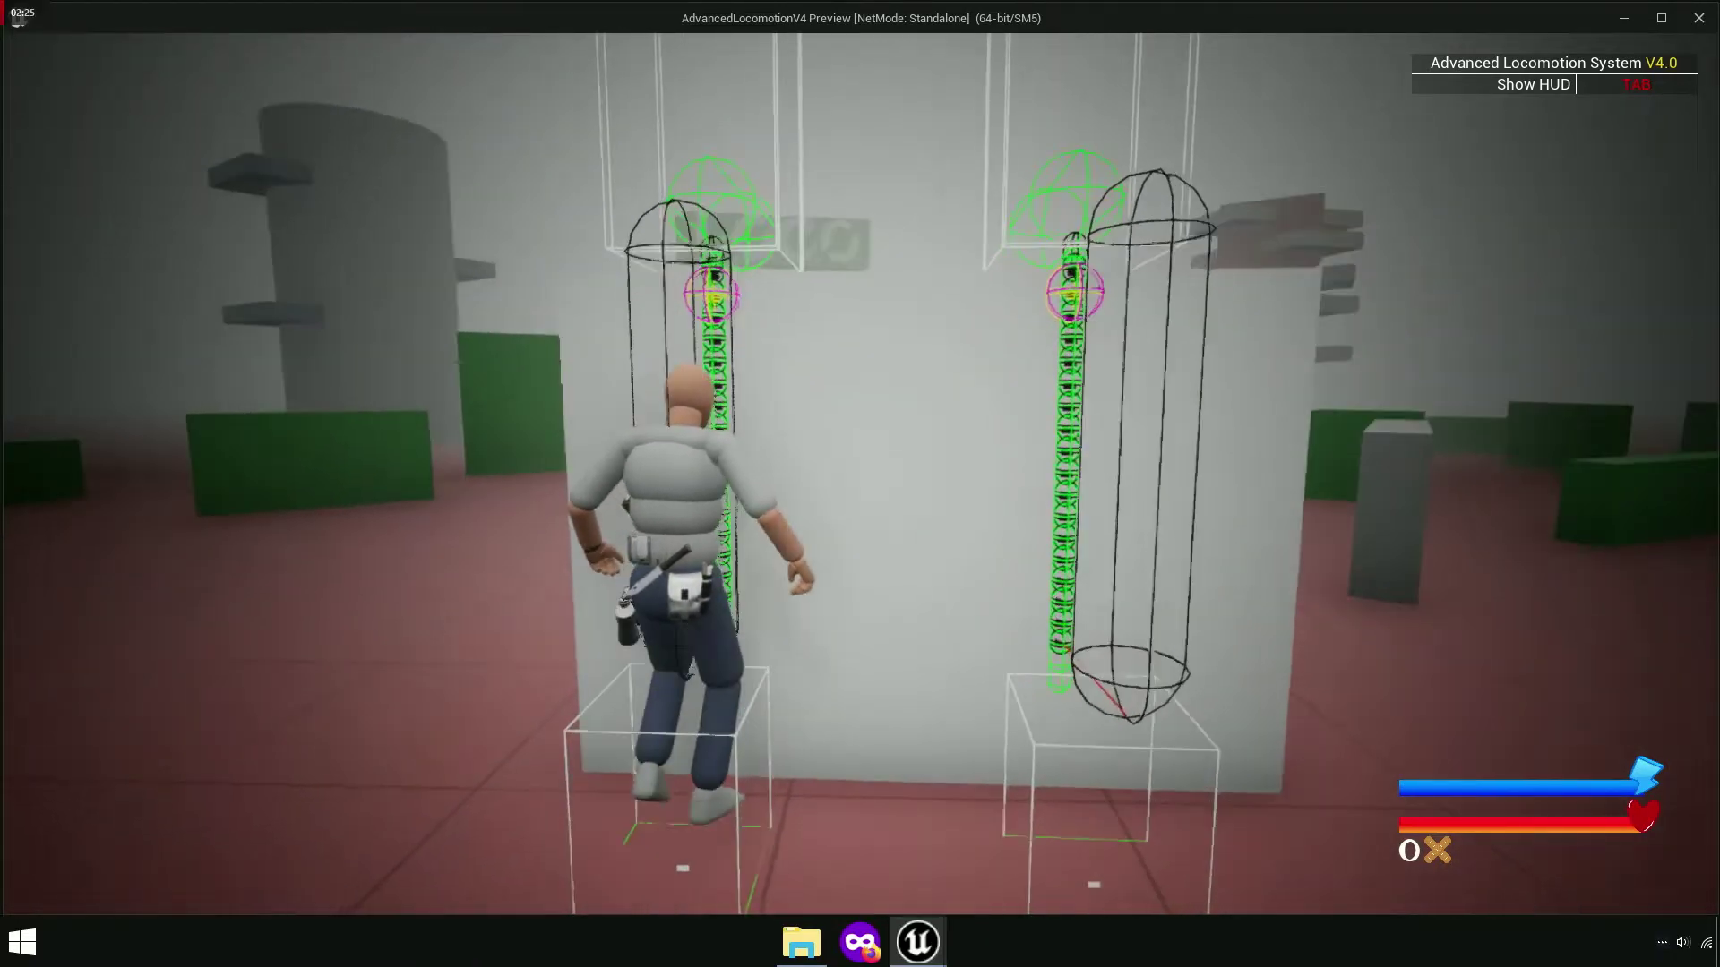
key(space)
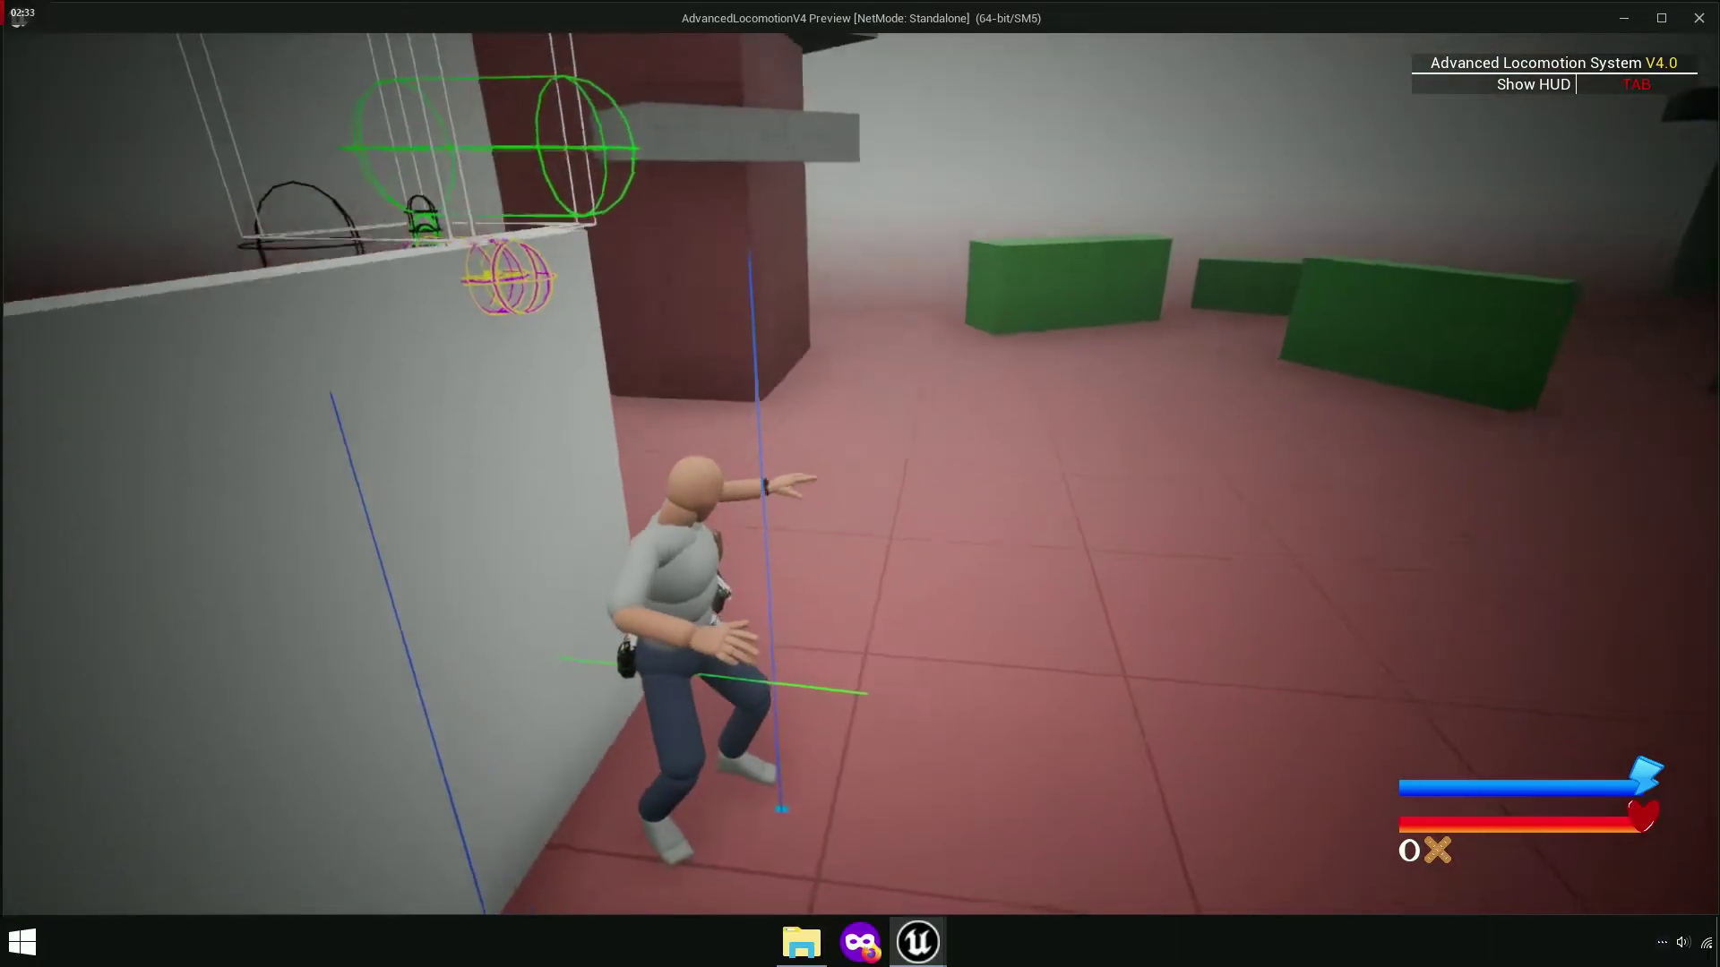
key(w)
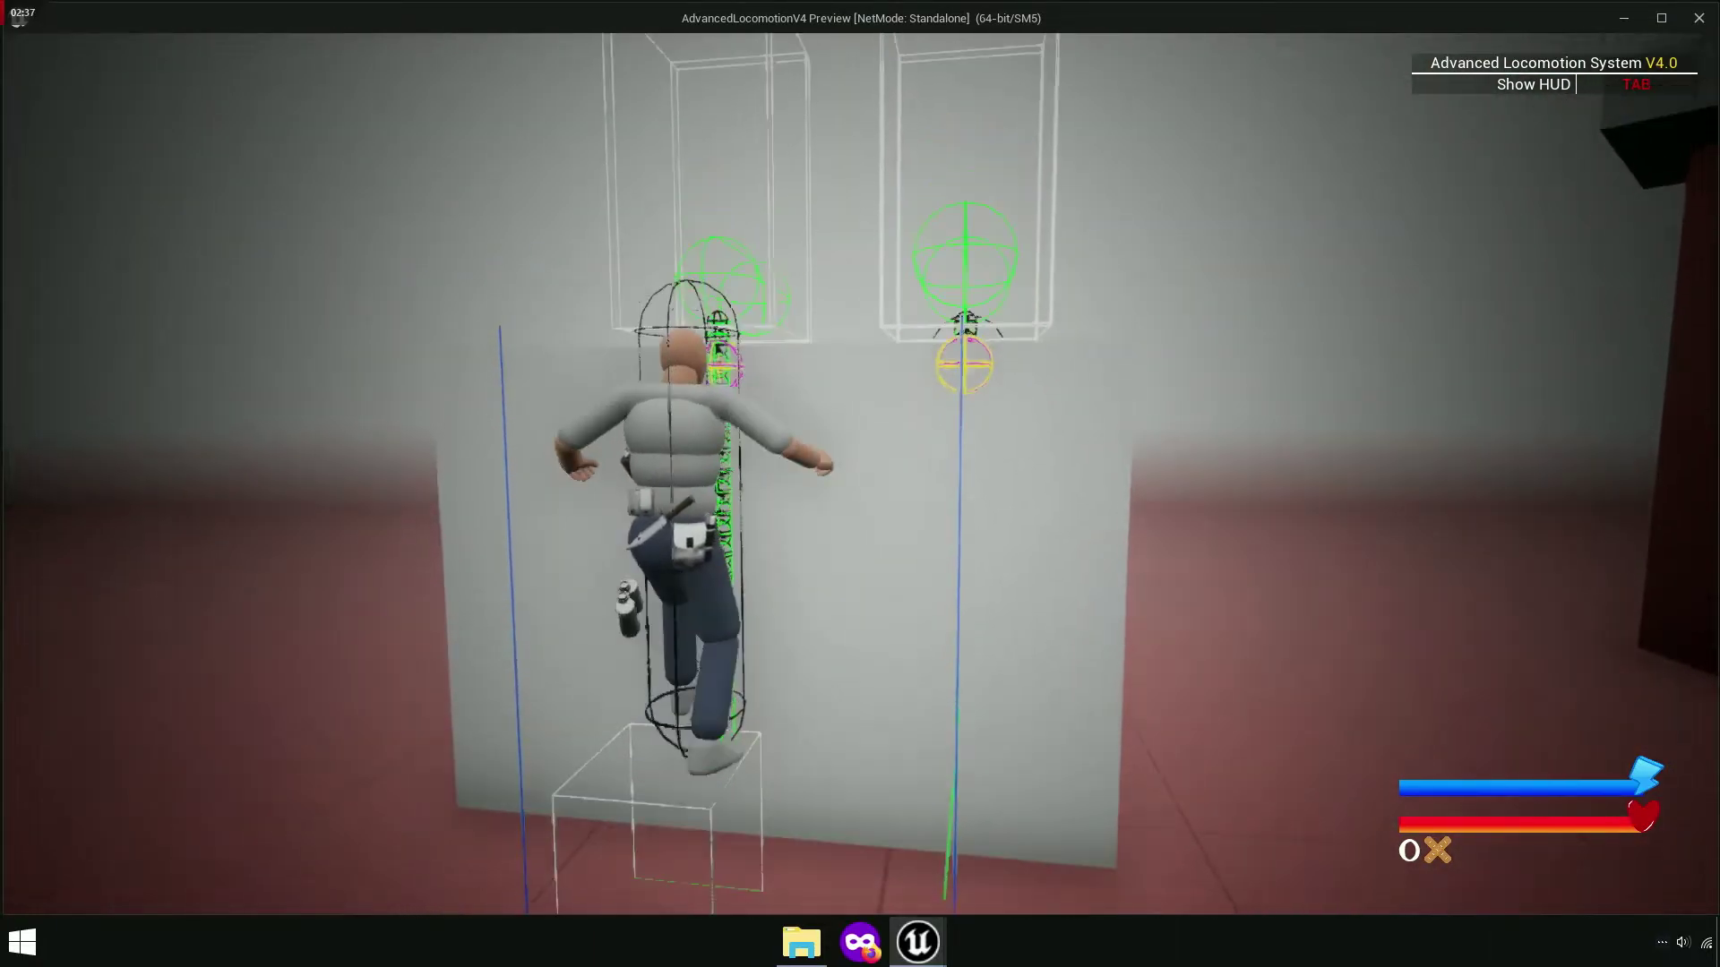
key(w)
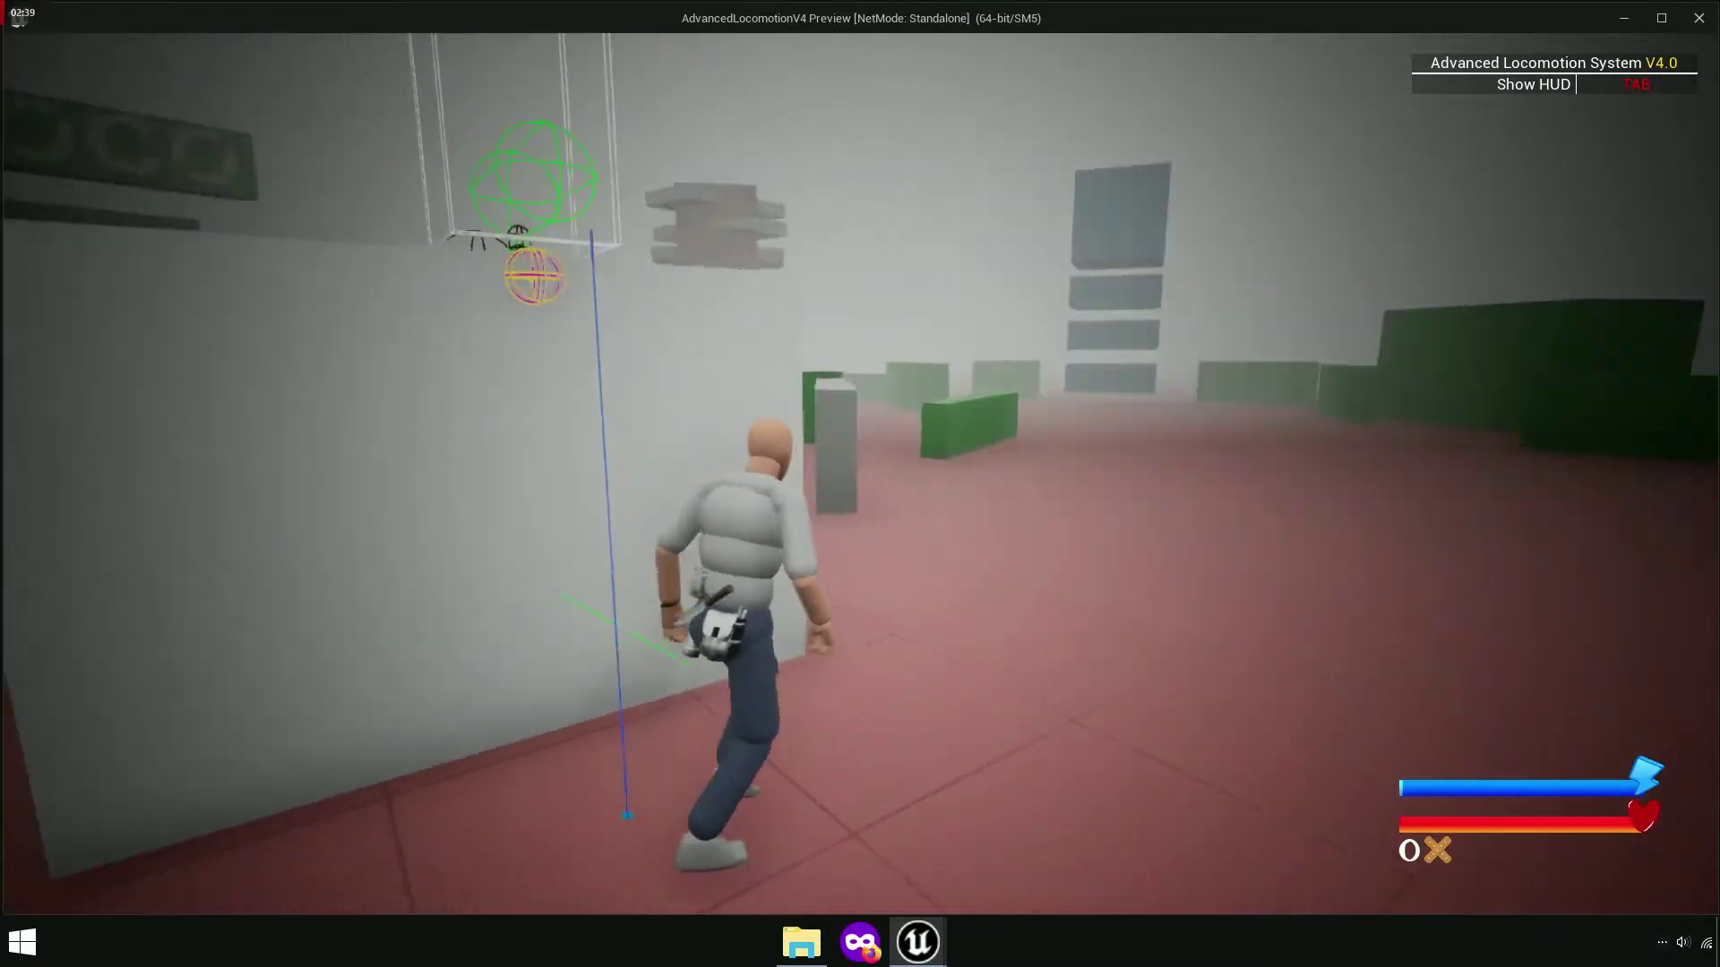
key(space)
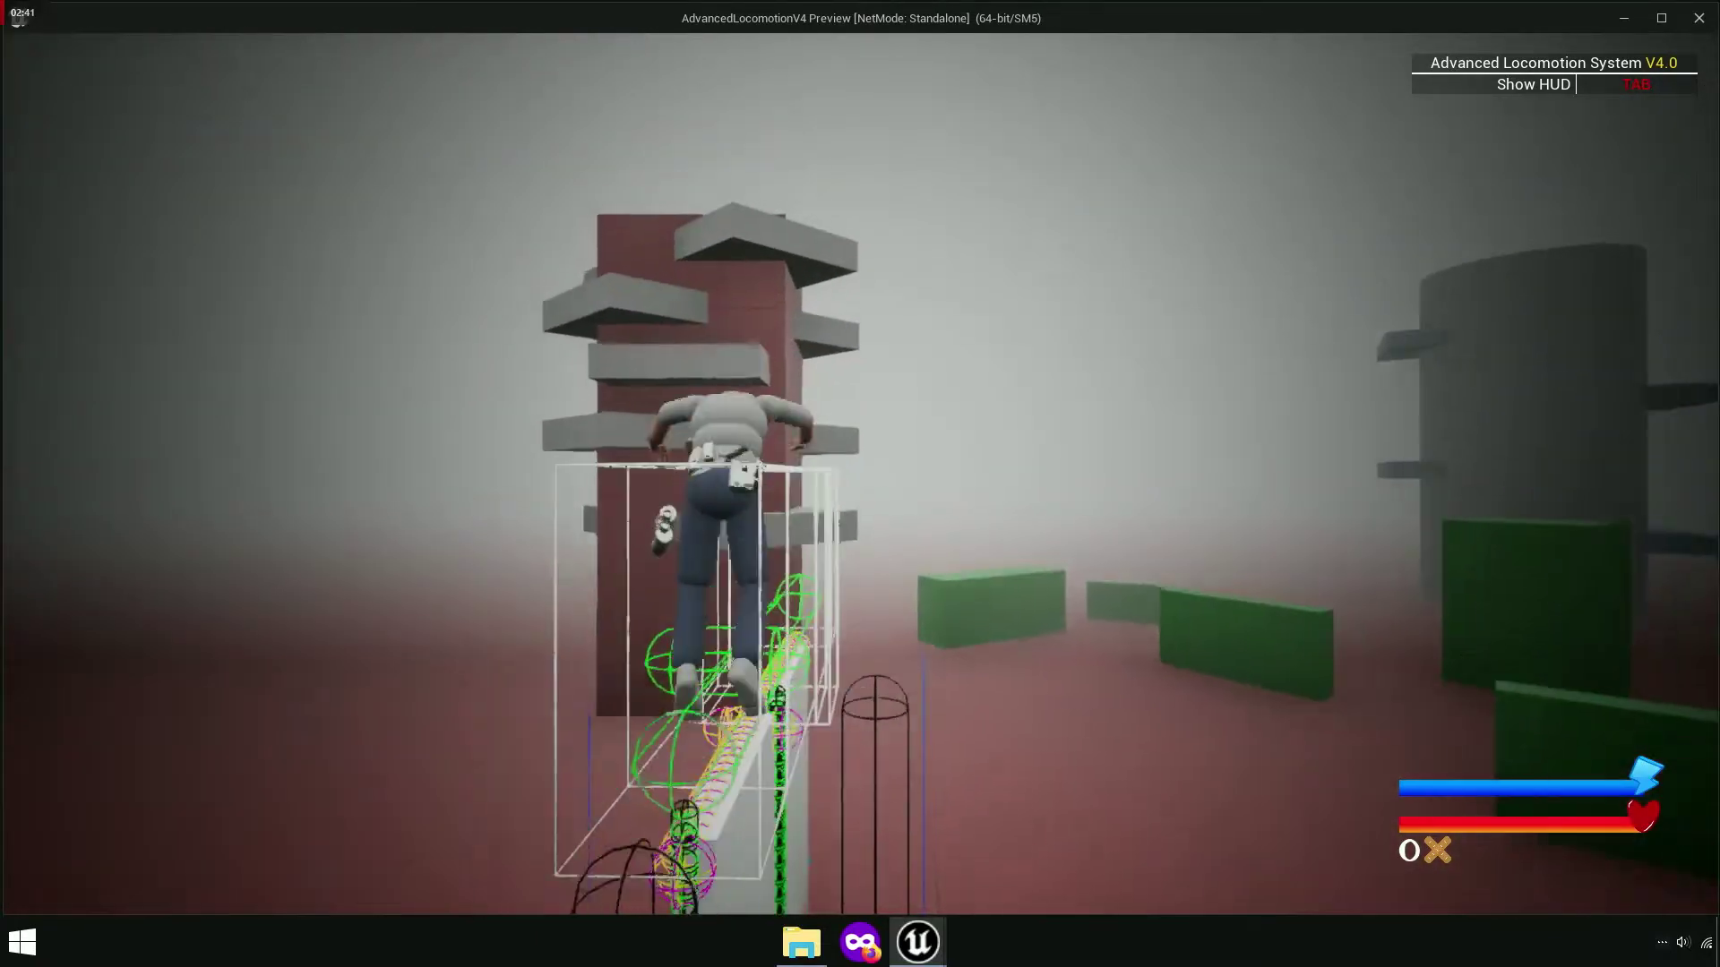
key(w)
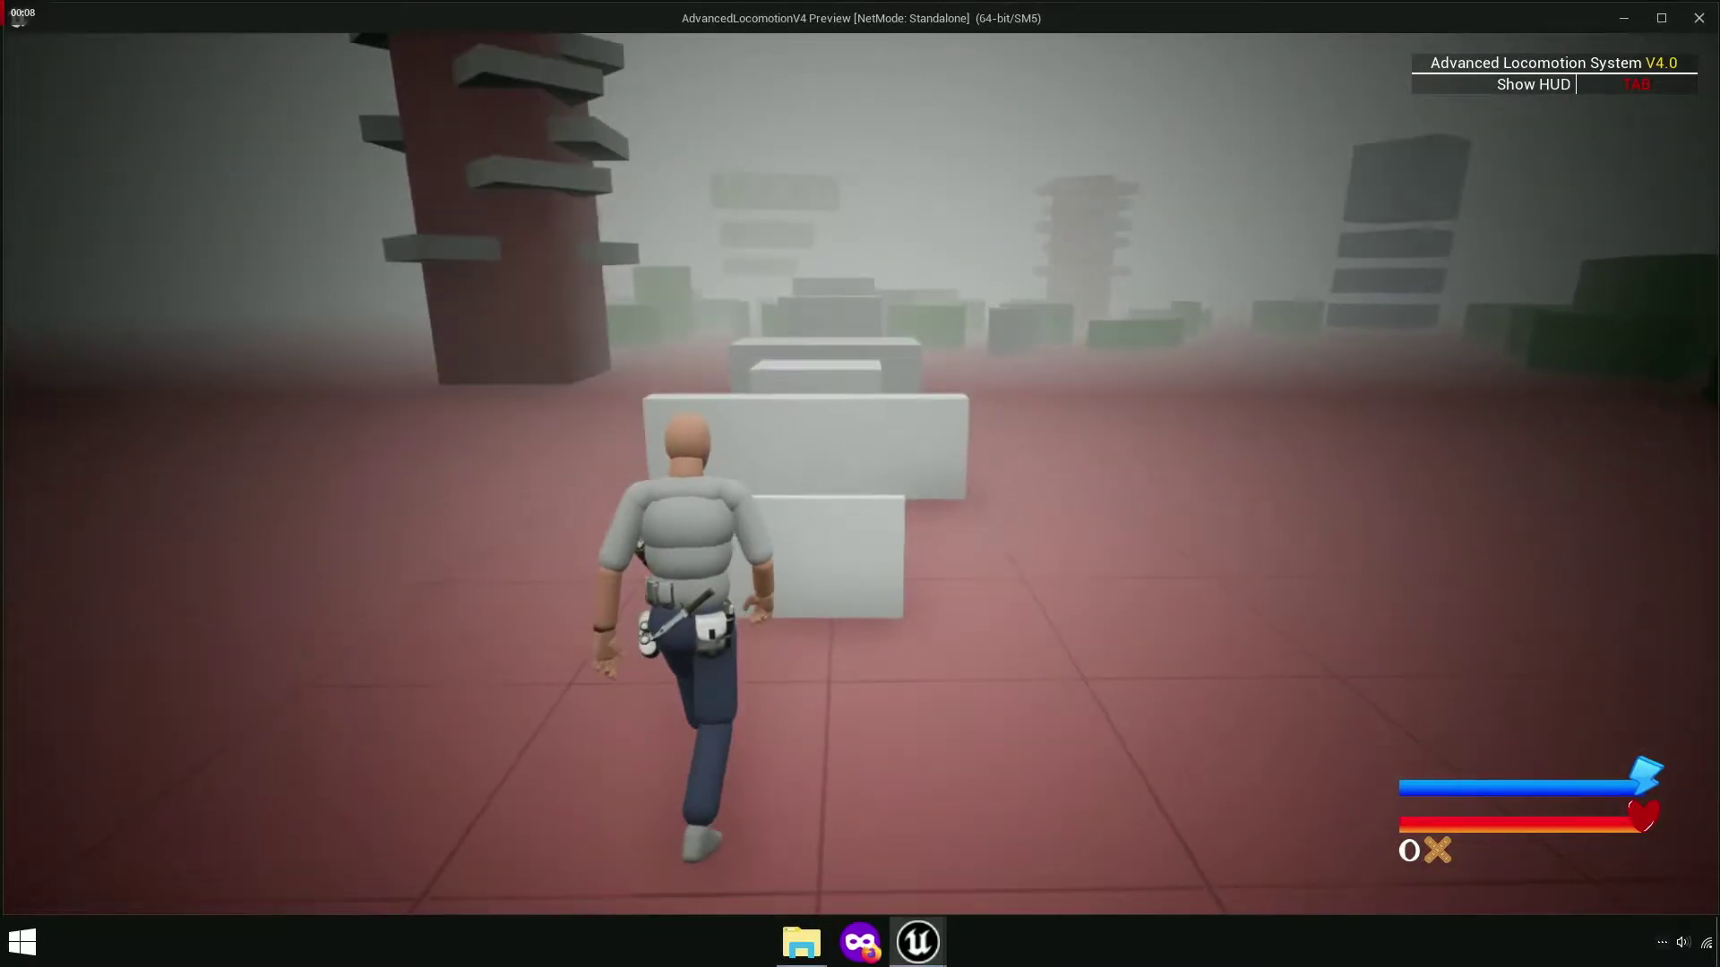
- Walk to the row of white blocks and mantle onto and over the first ones
key(w)
key(w)
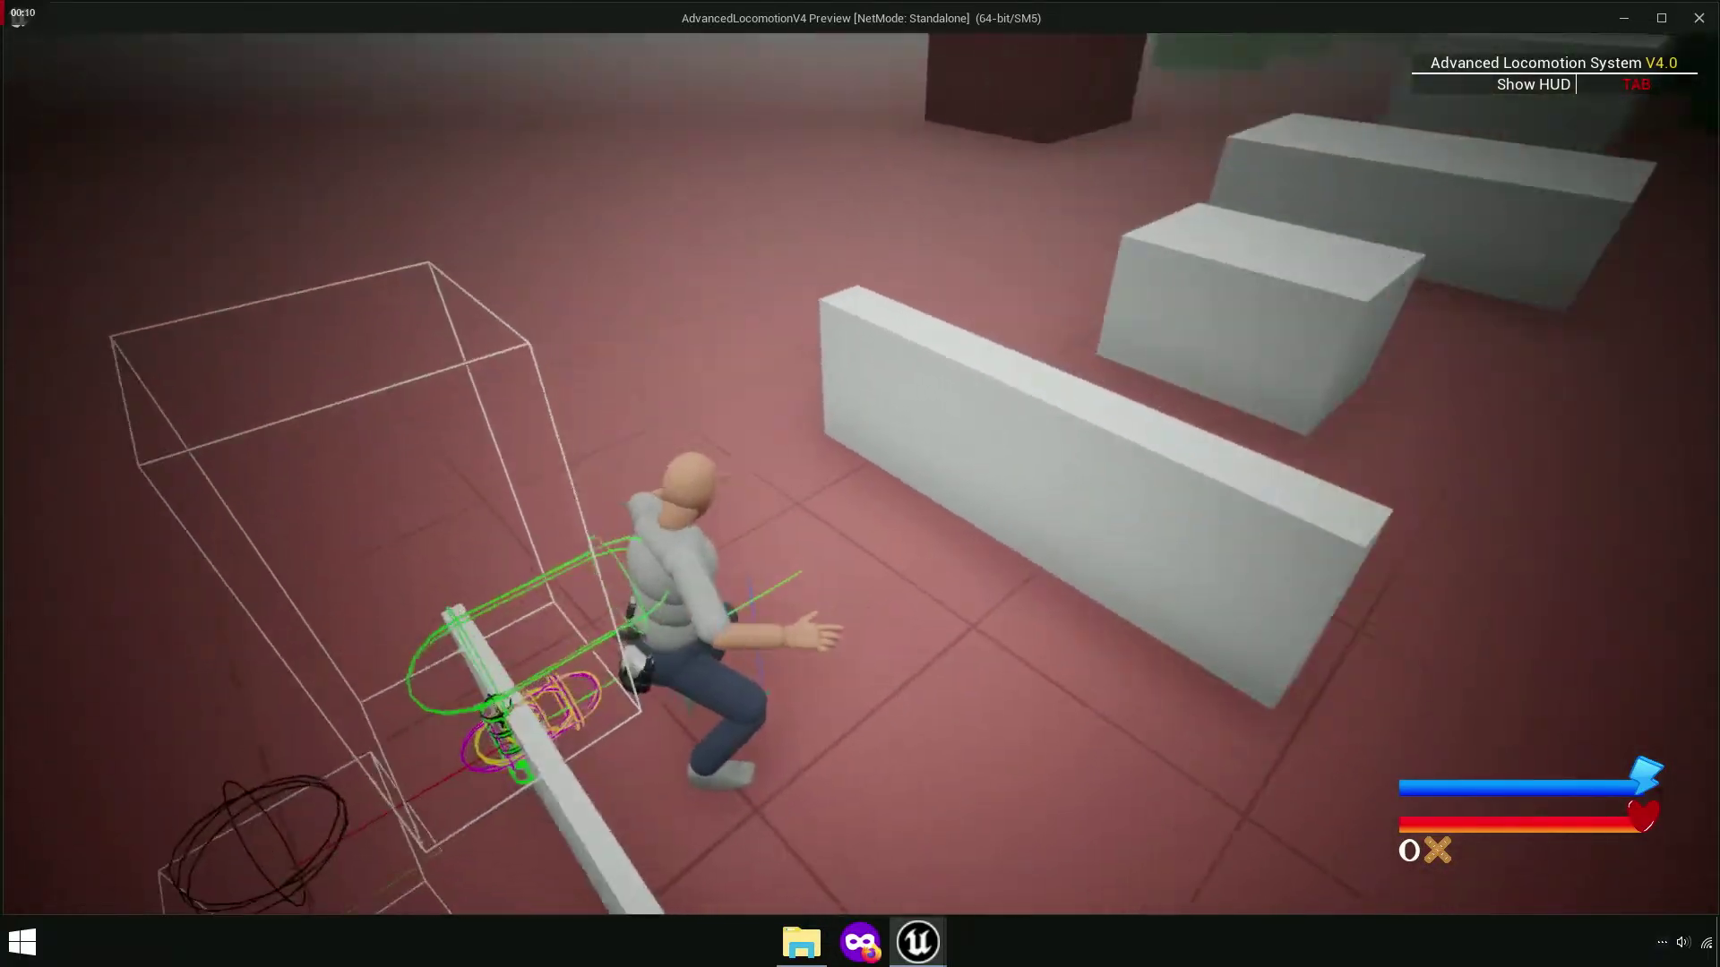
key(w)
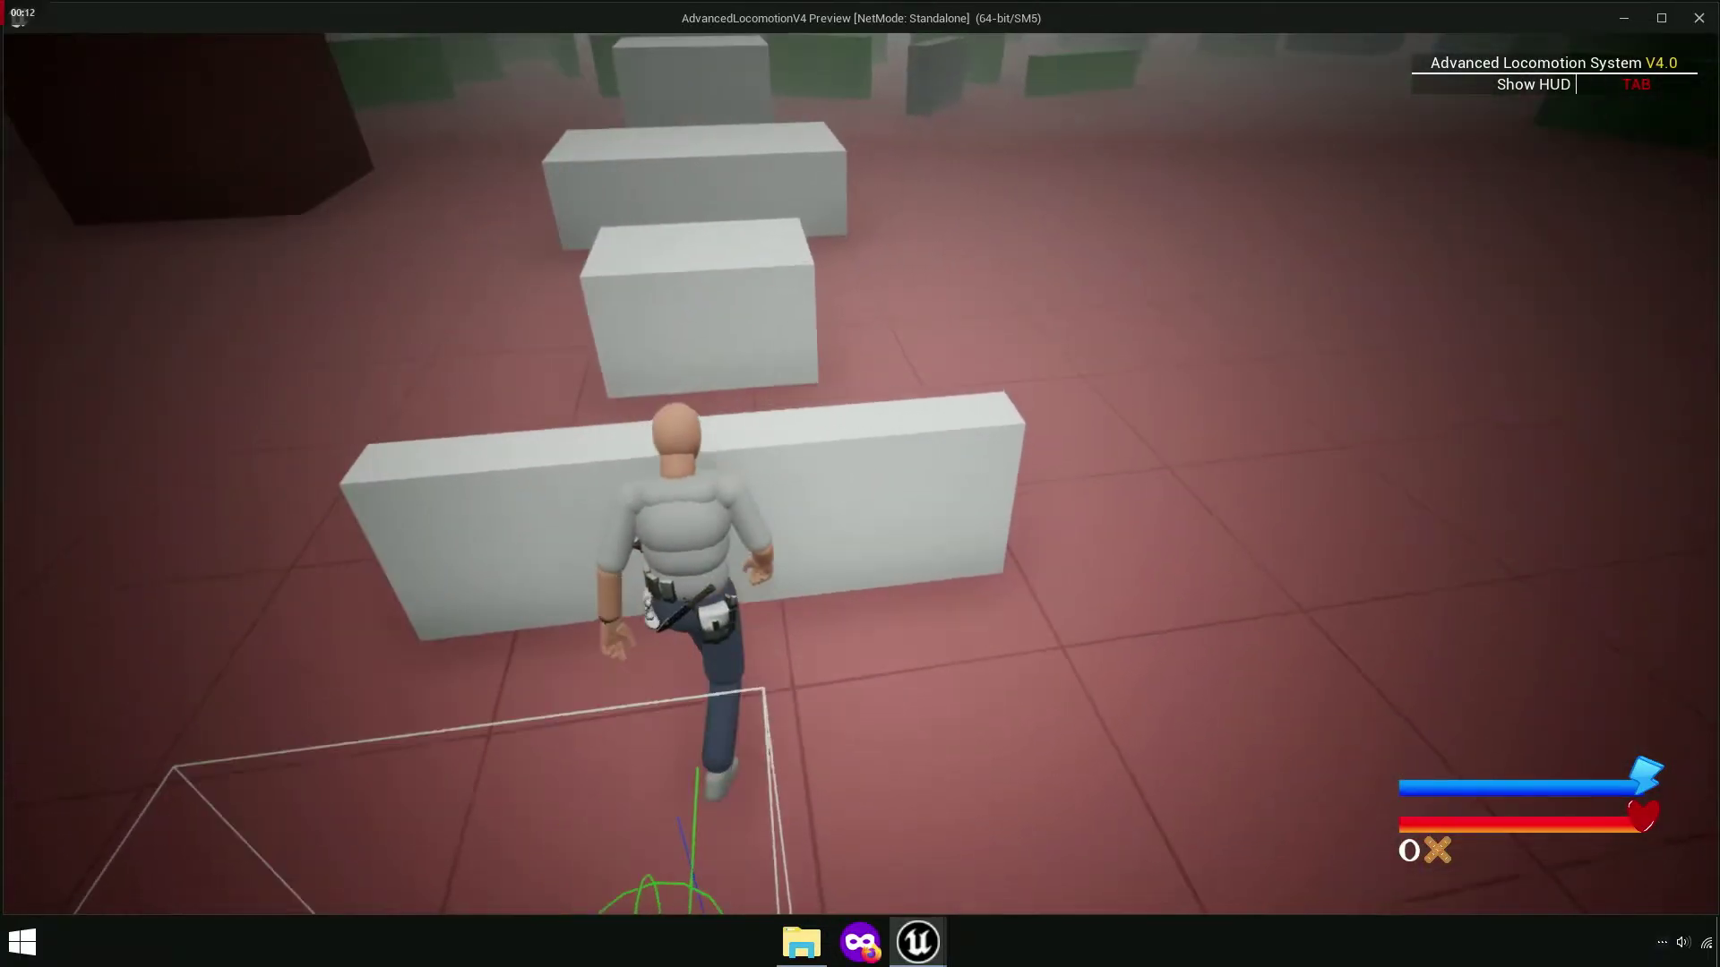
key(w)
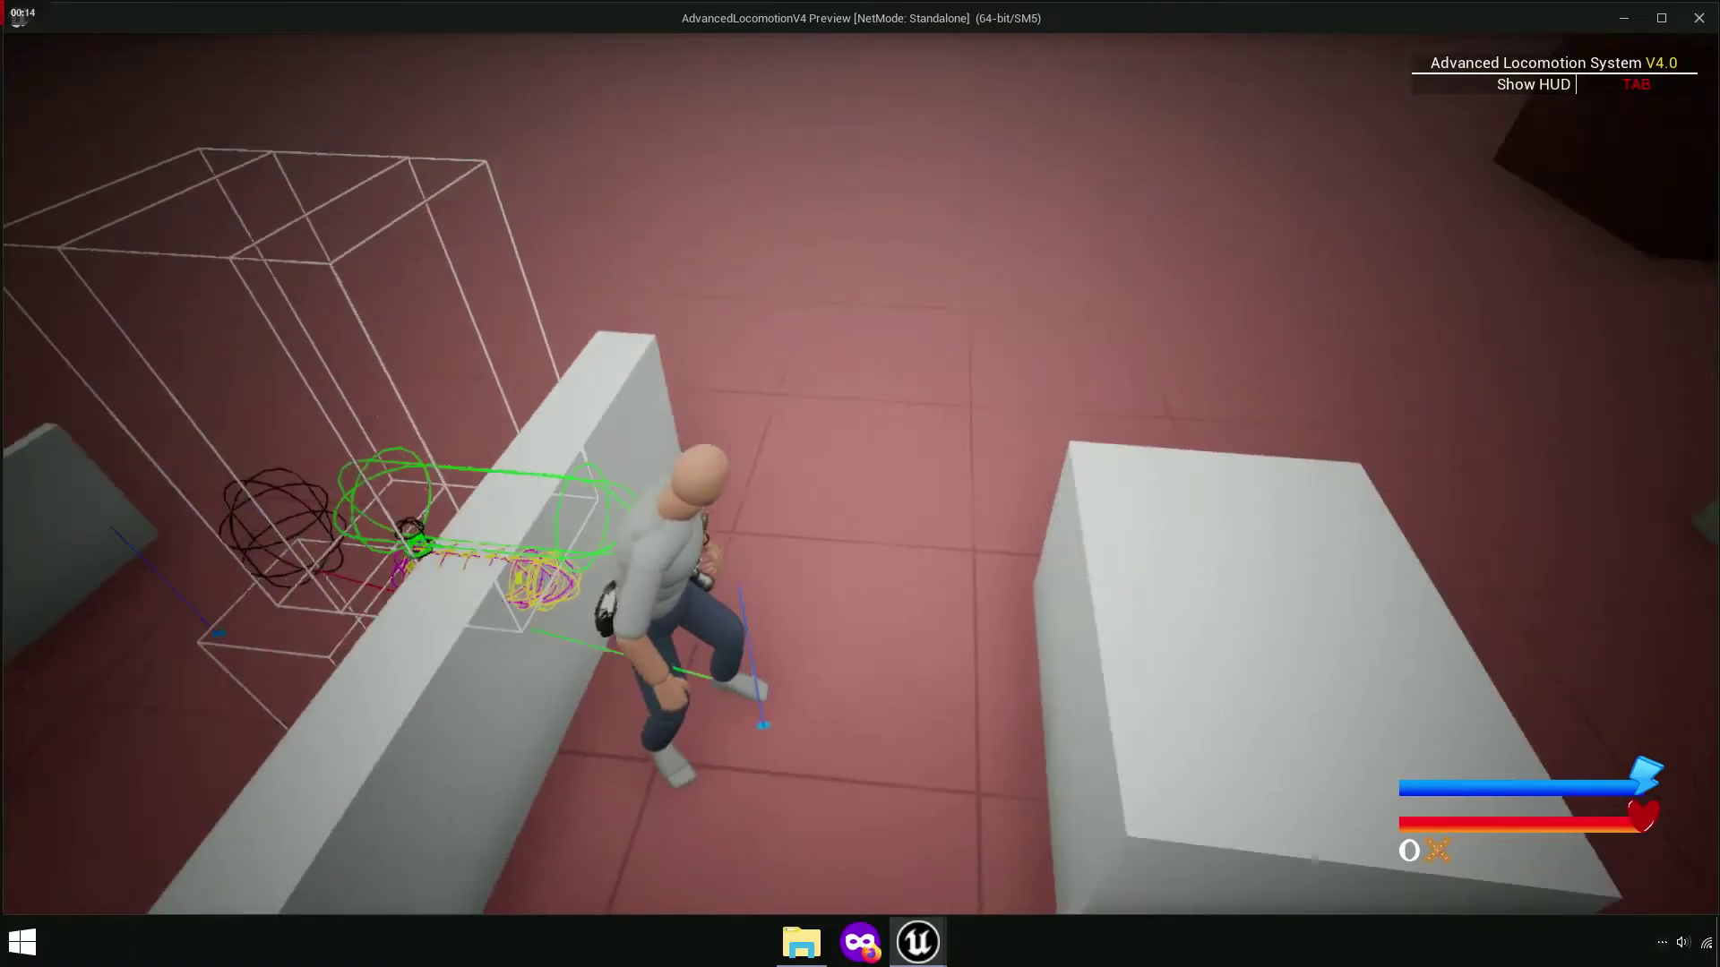
key(space)
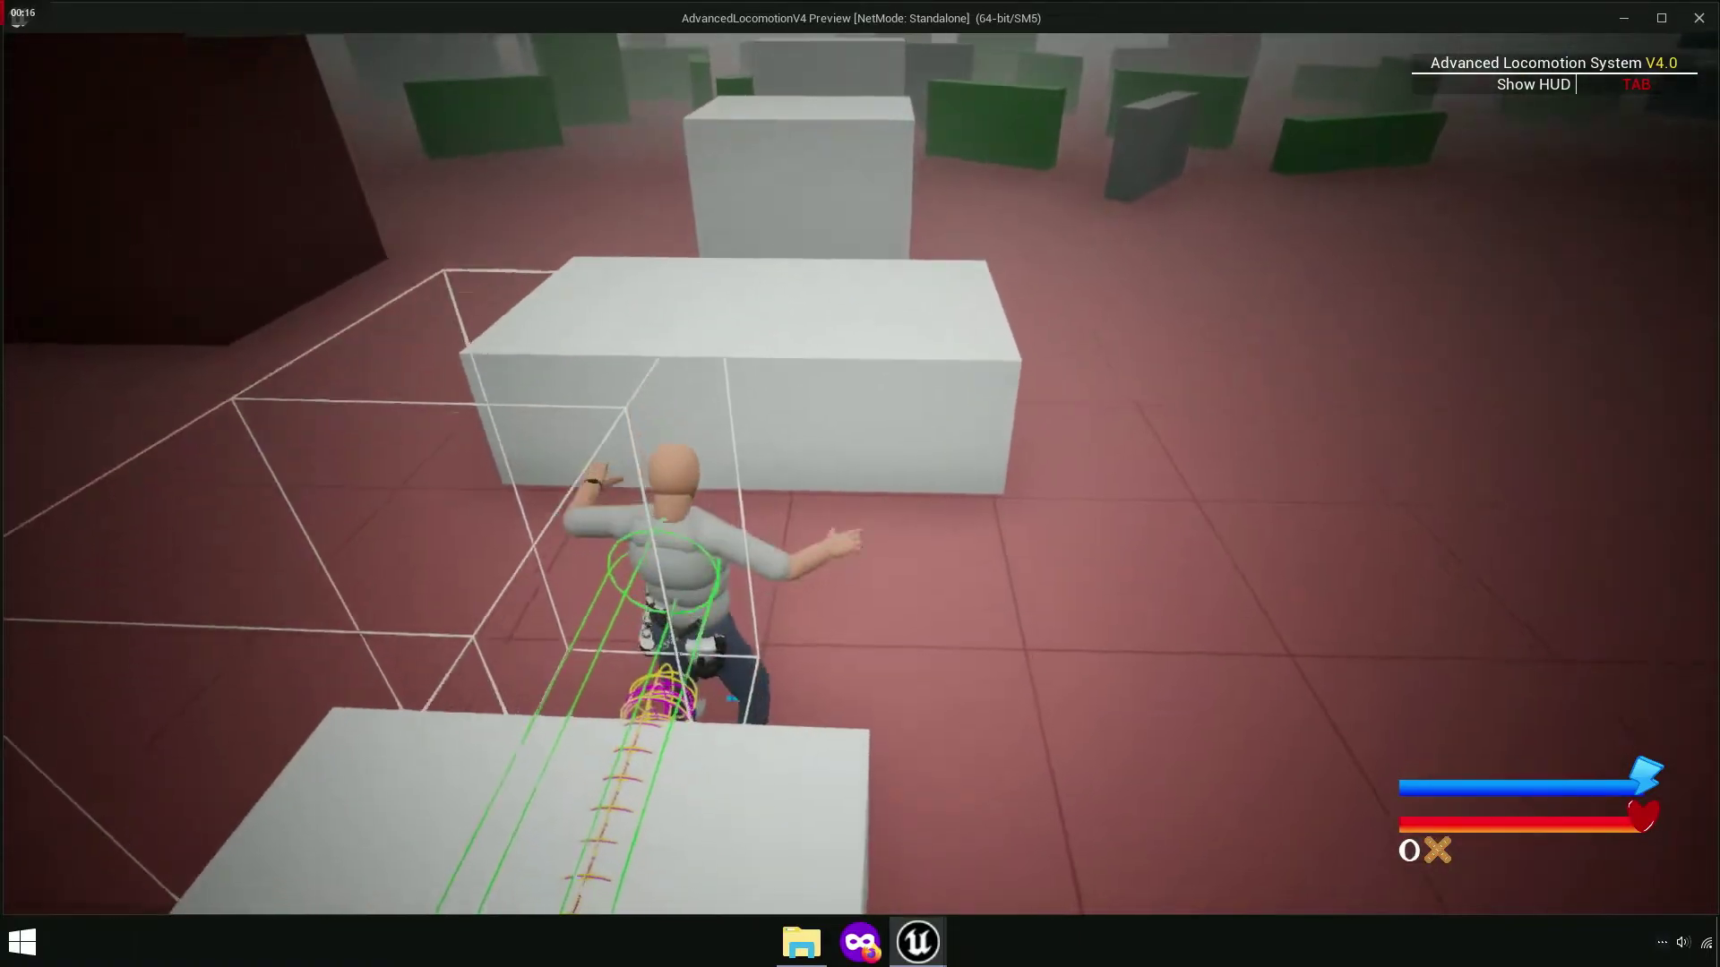
key(w)
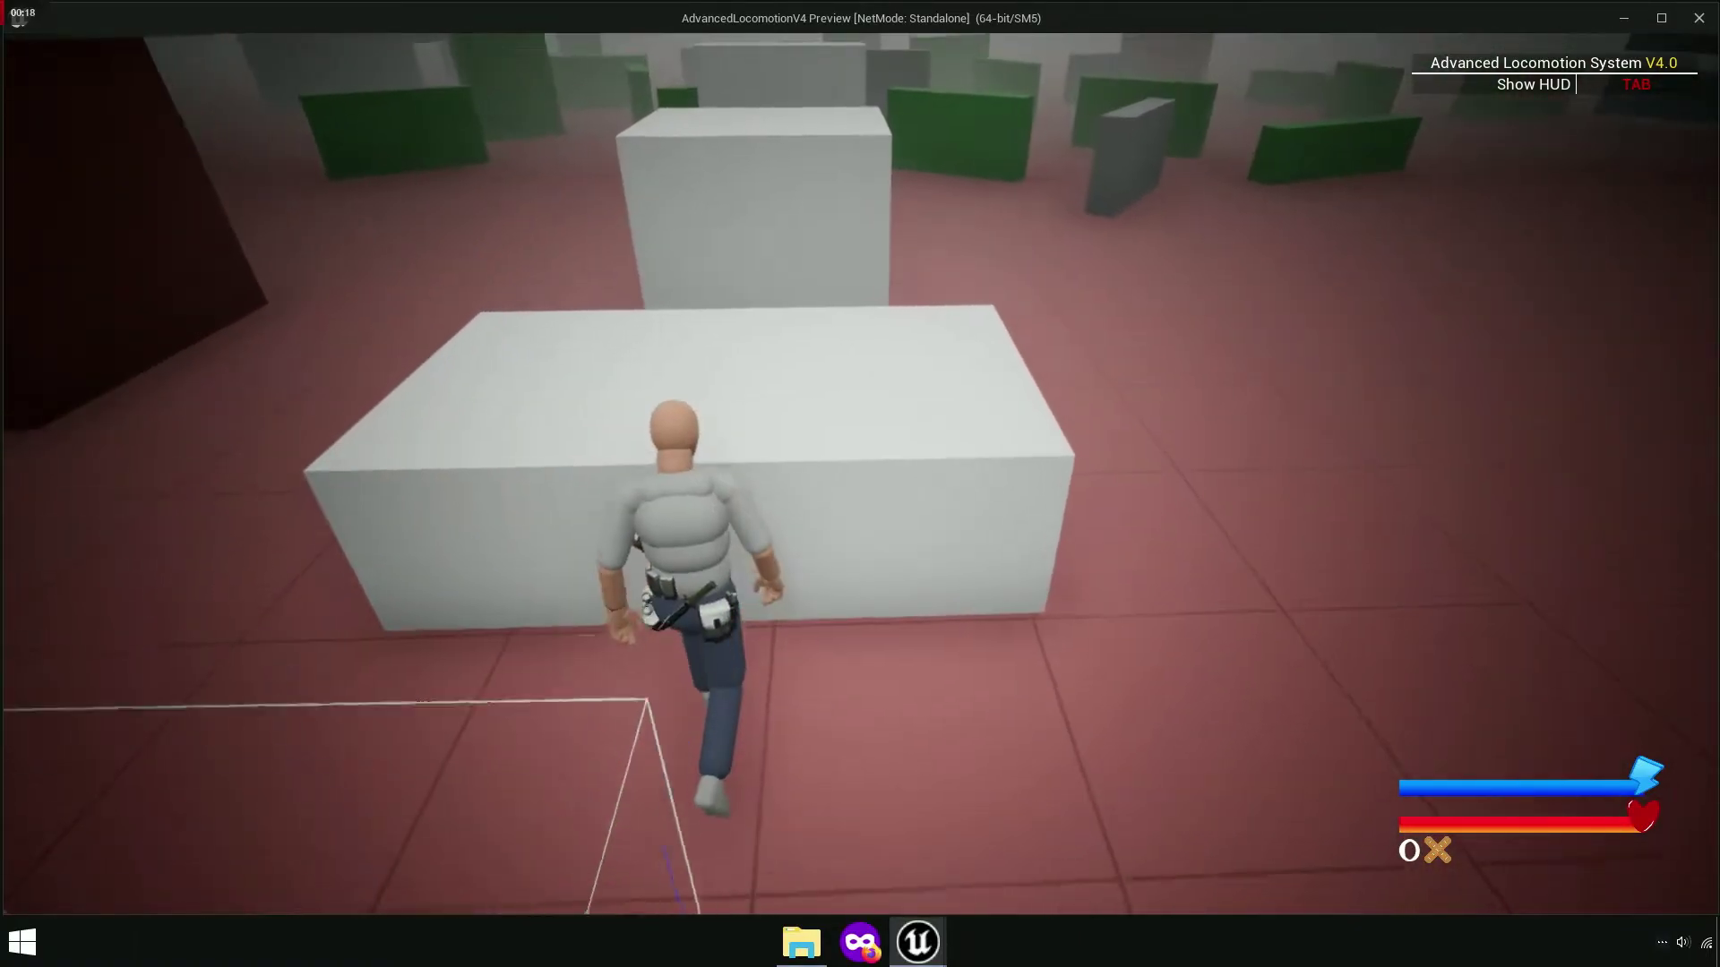
key(w)
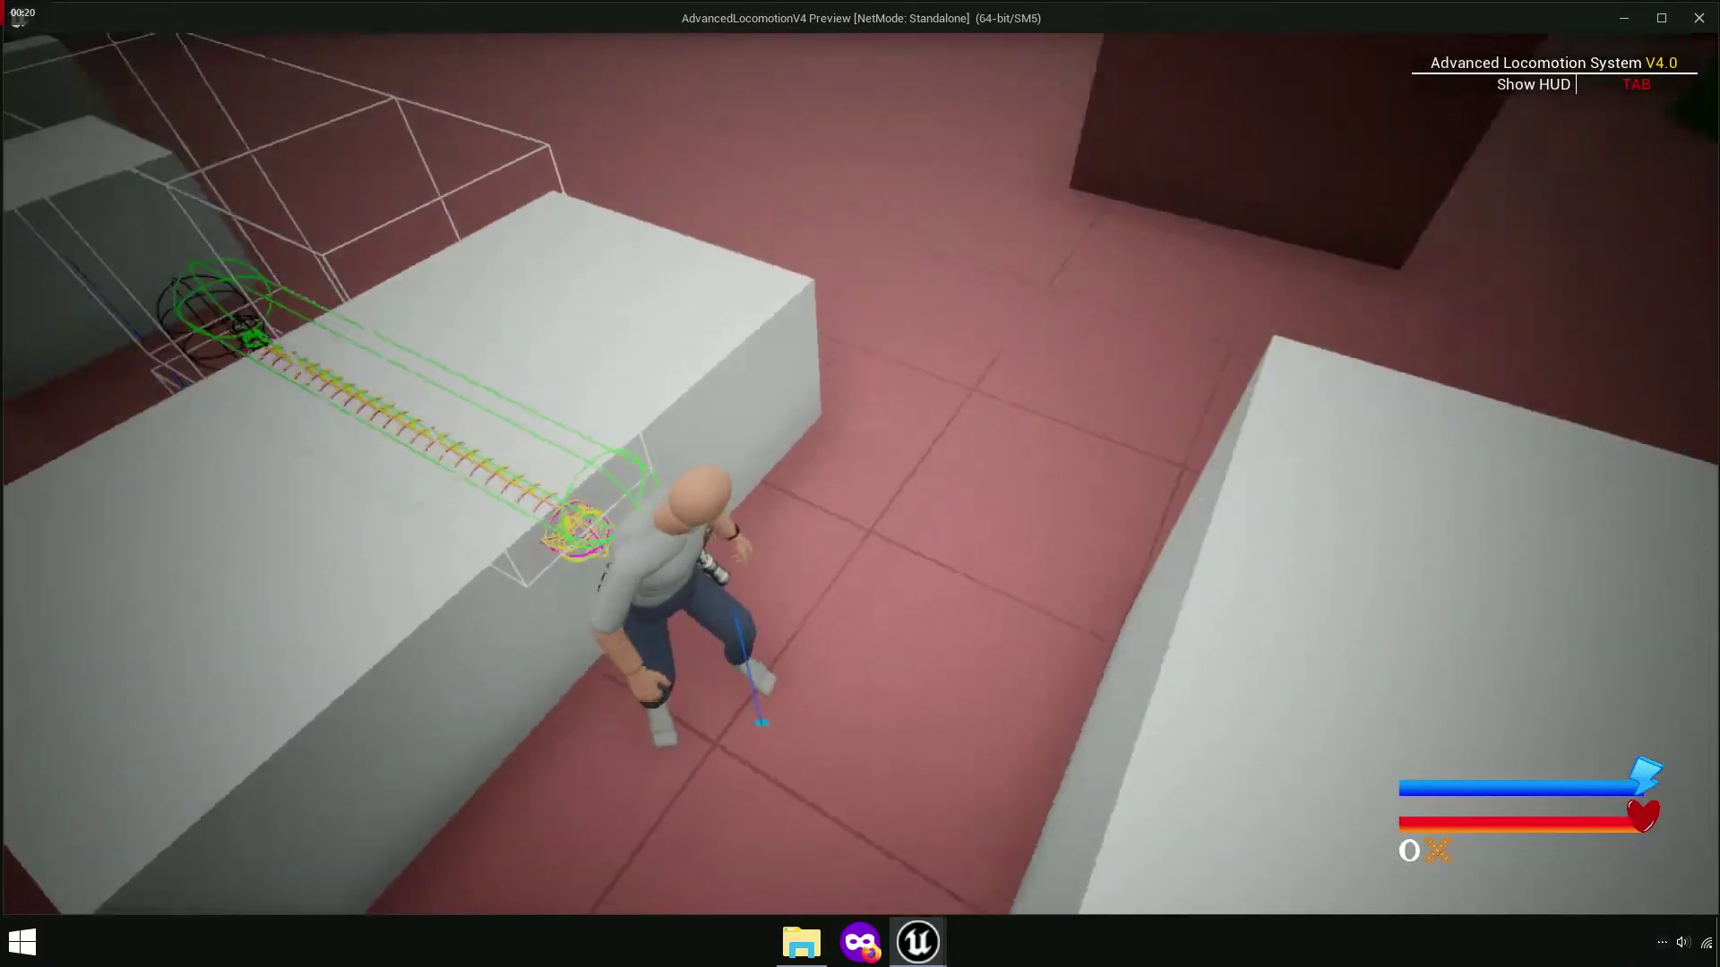
key(space)
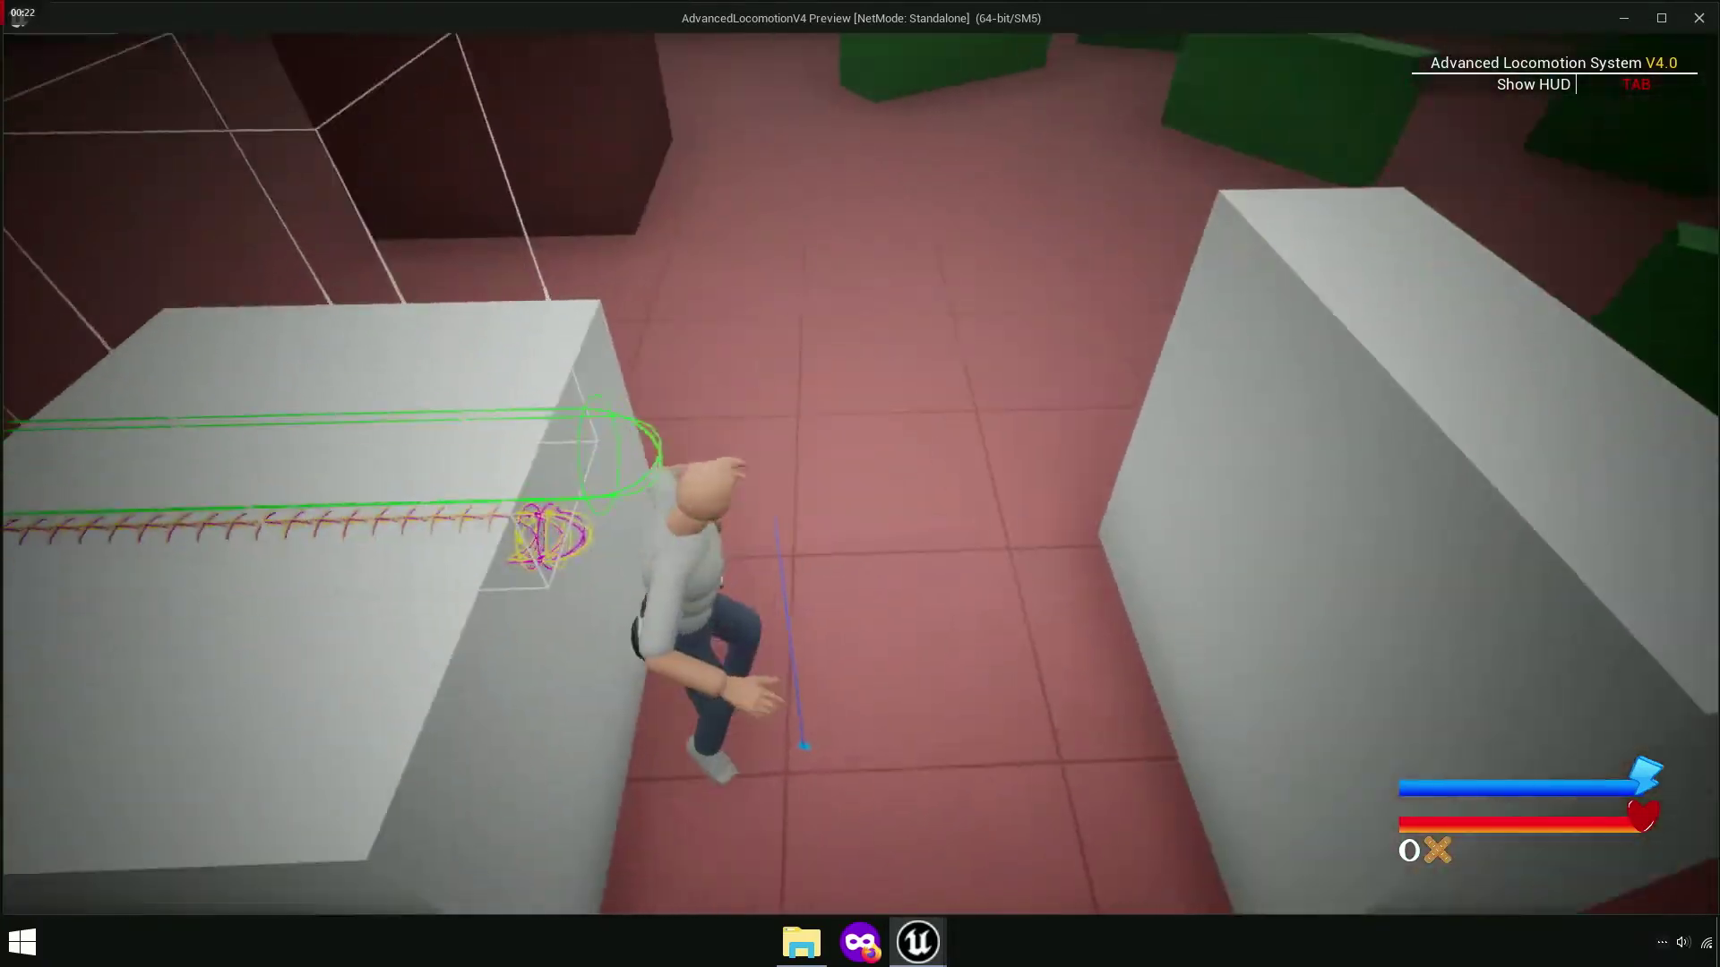
- Mantle over the remaining white blocks in turn, finishing over the low wall
key(w)
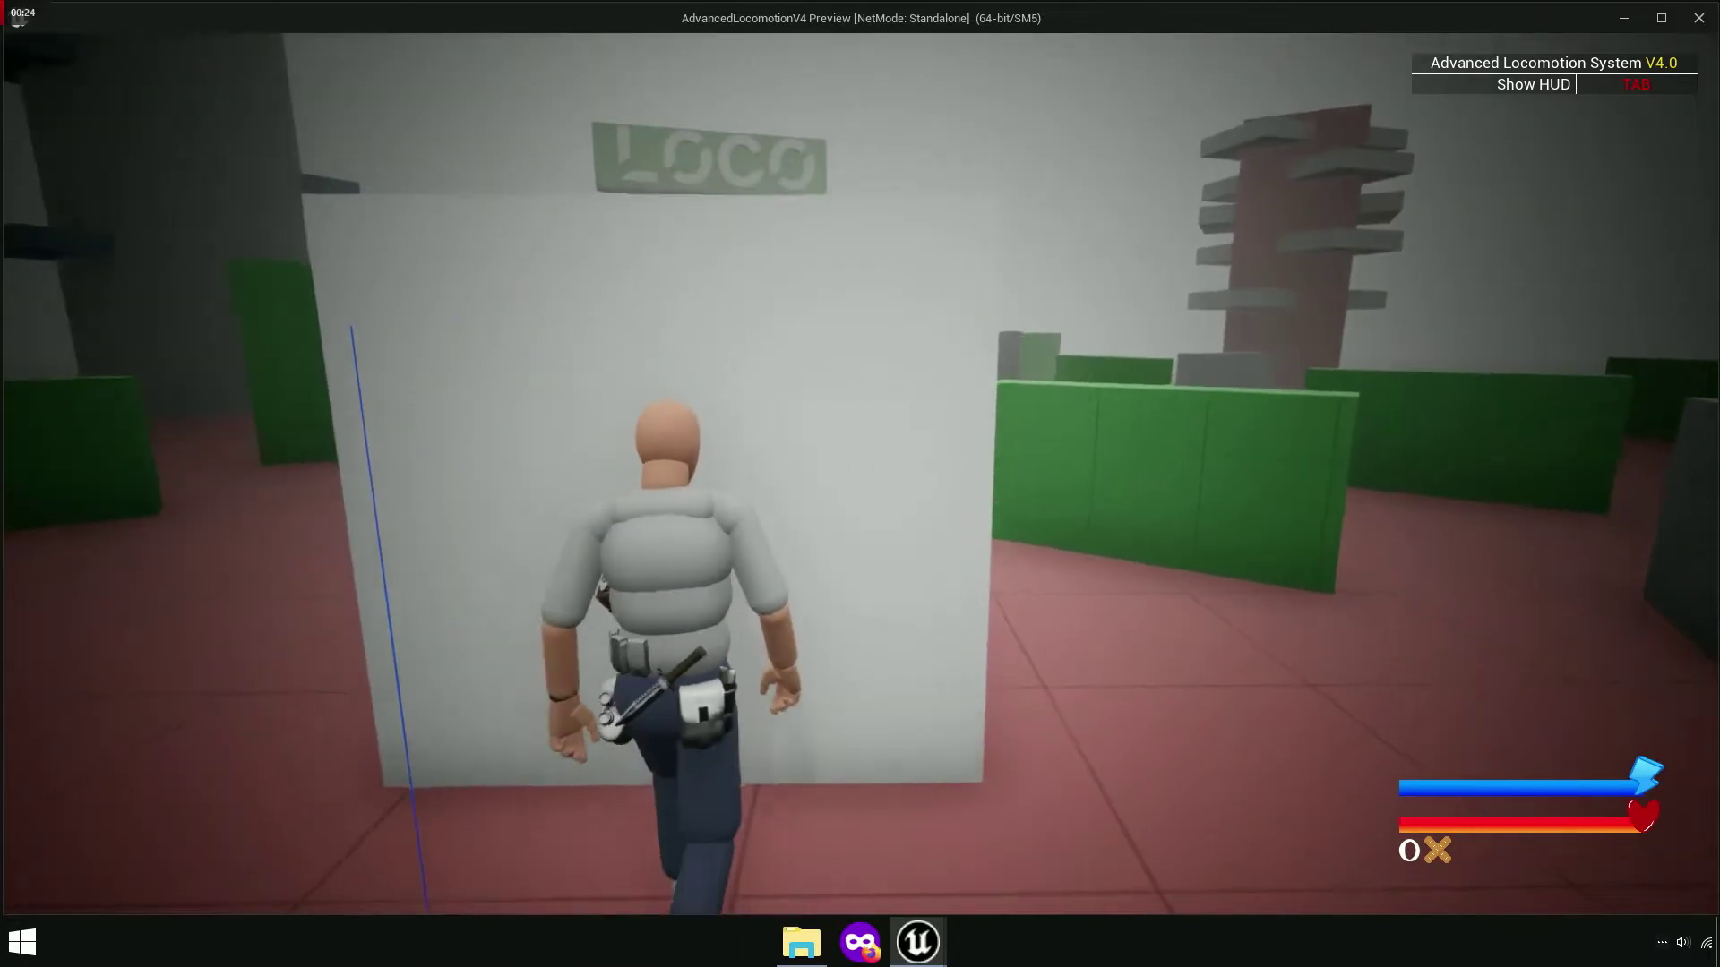
key(space)
key(w)
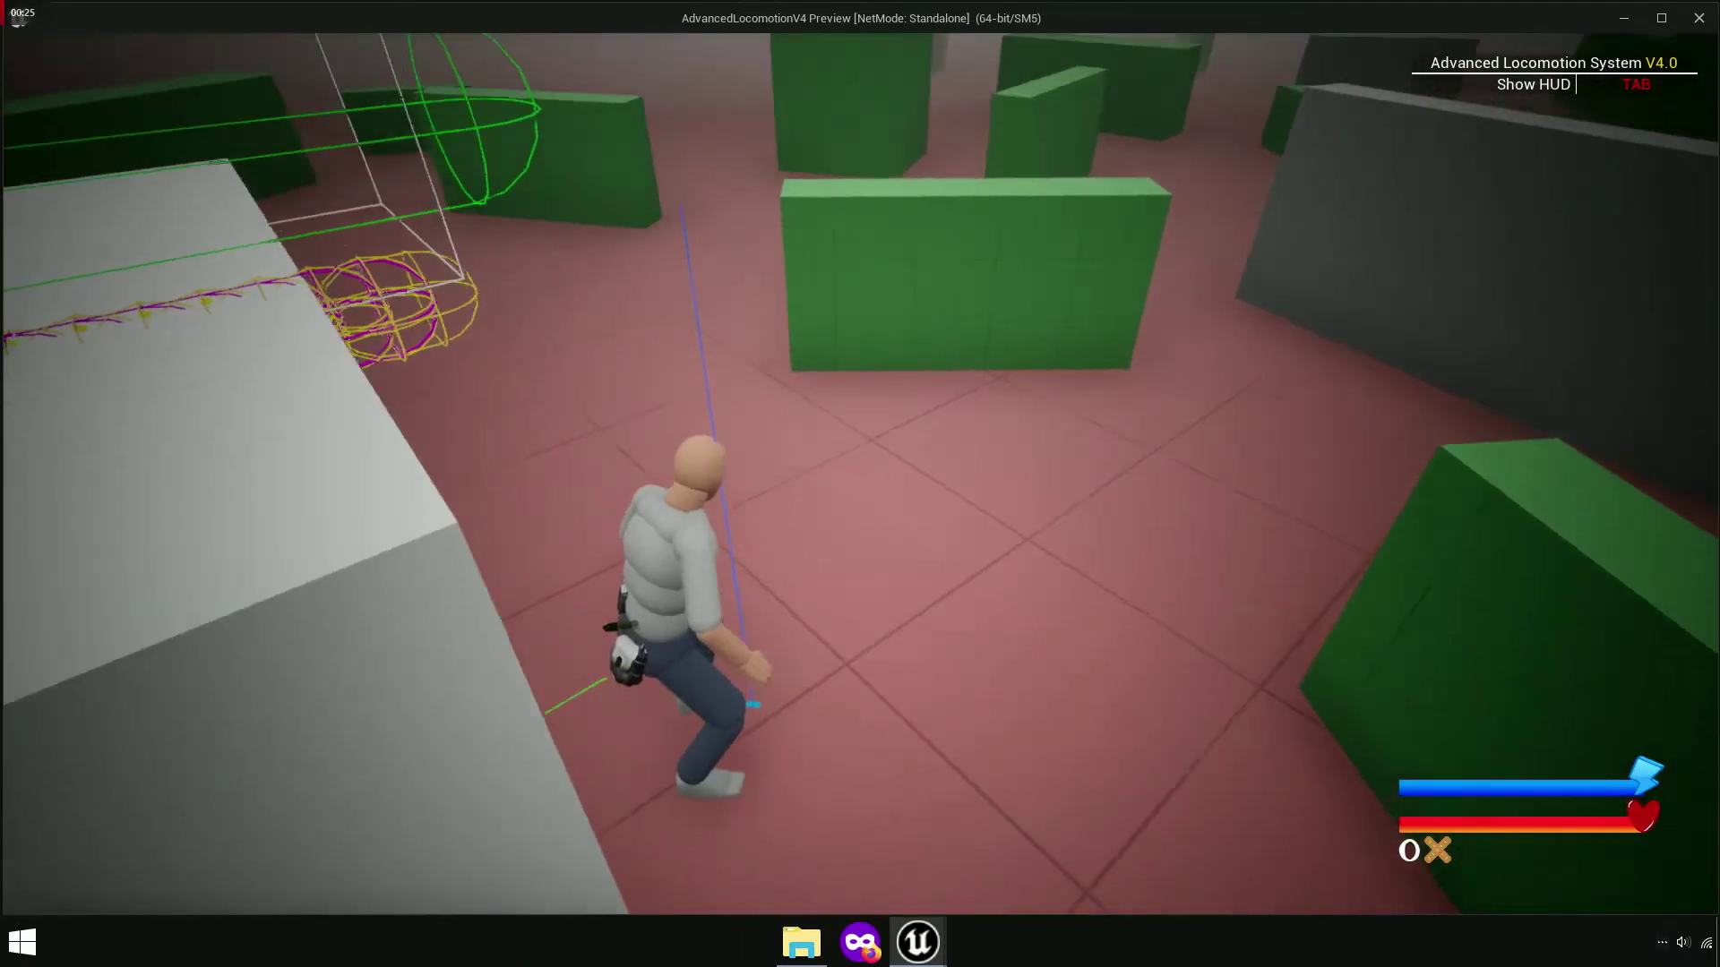
key(w)
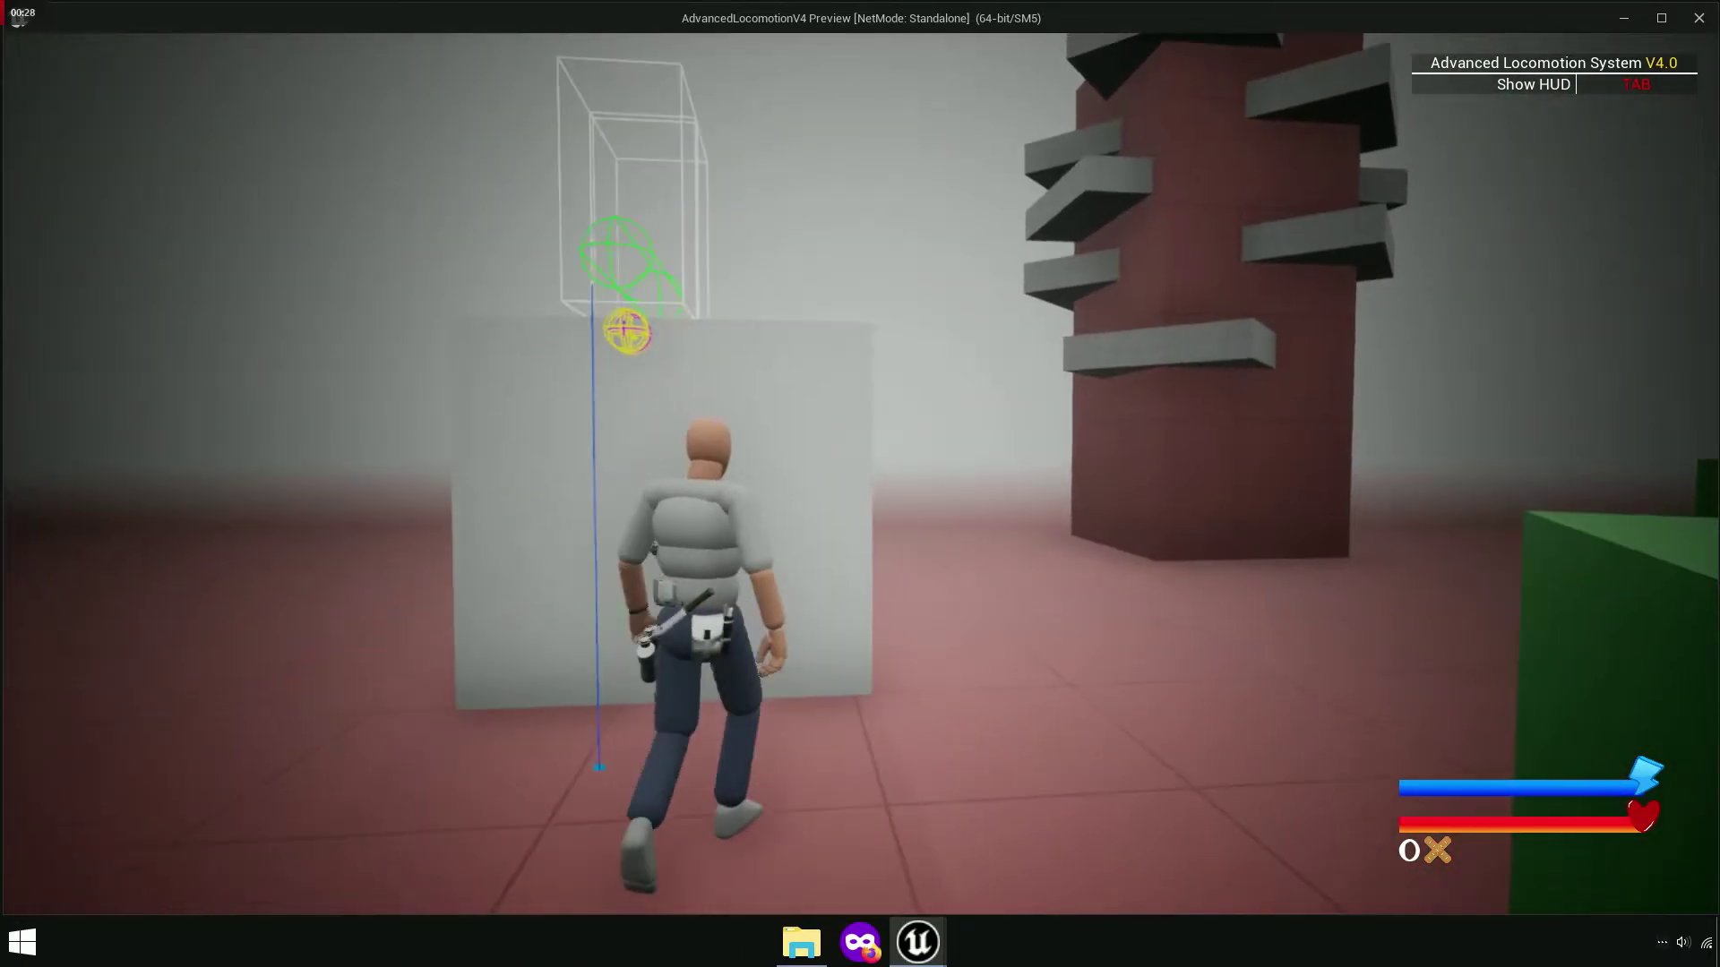
key(space)
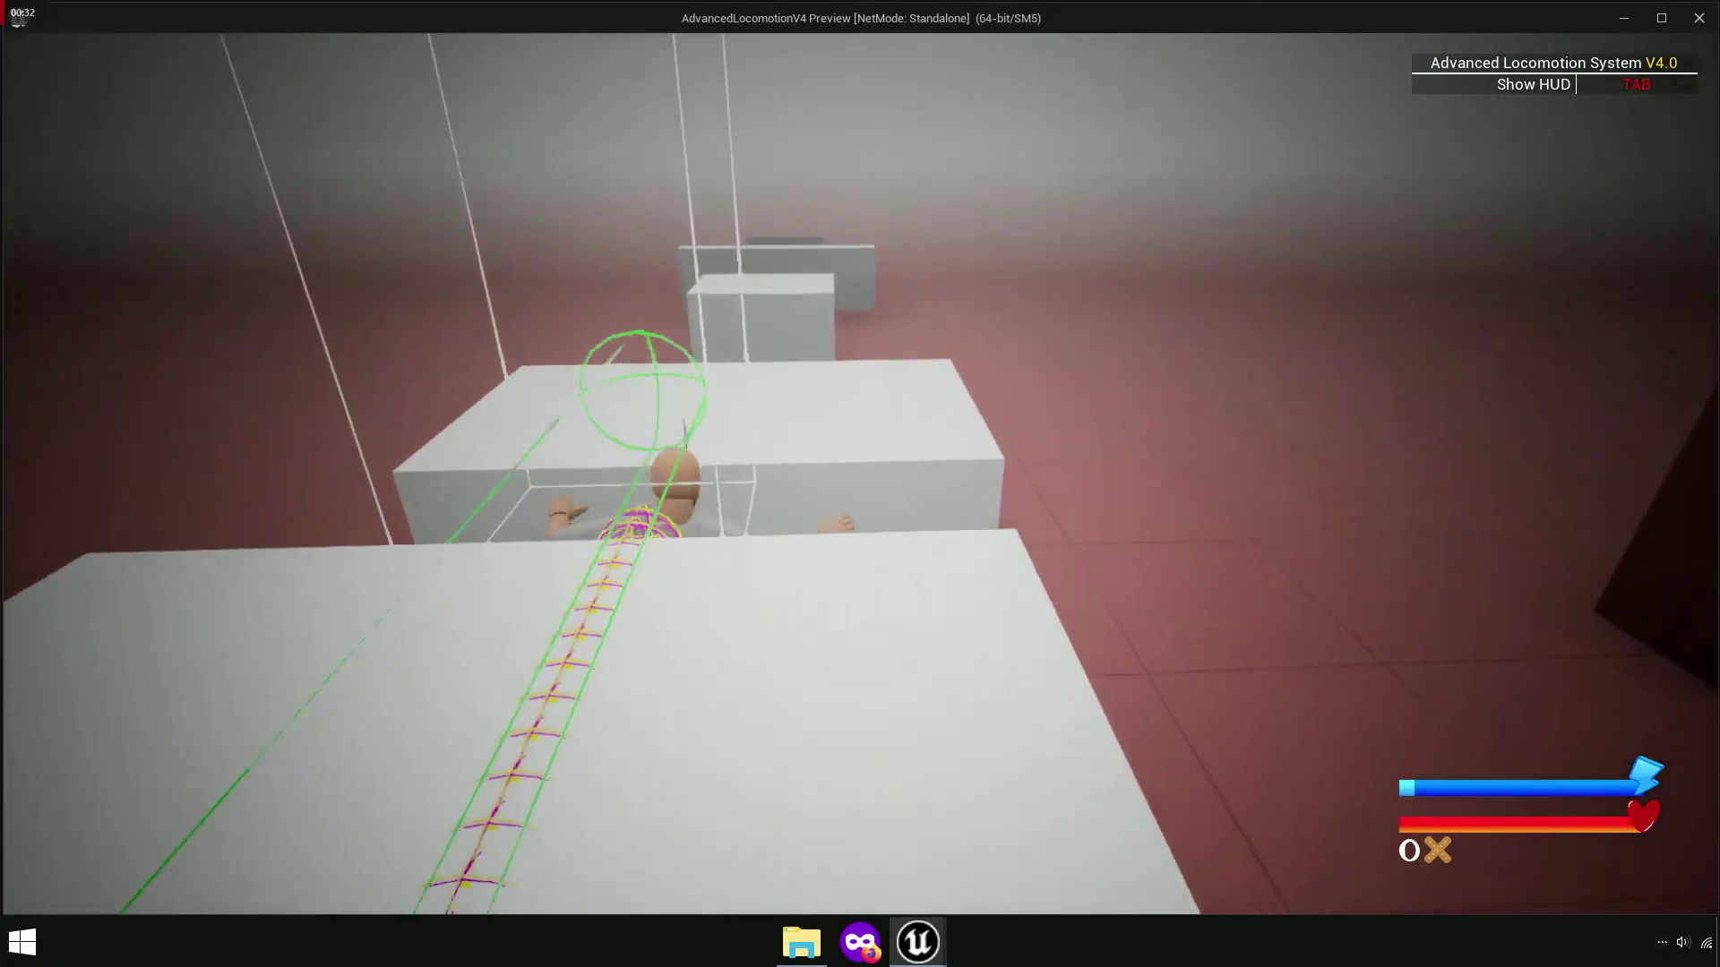
key(space)
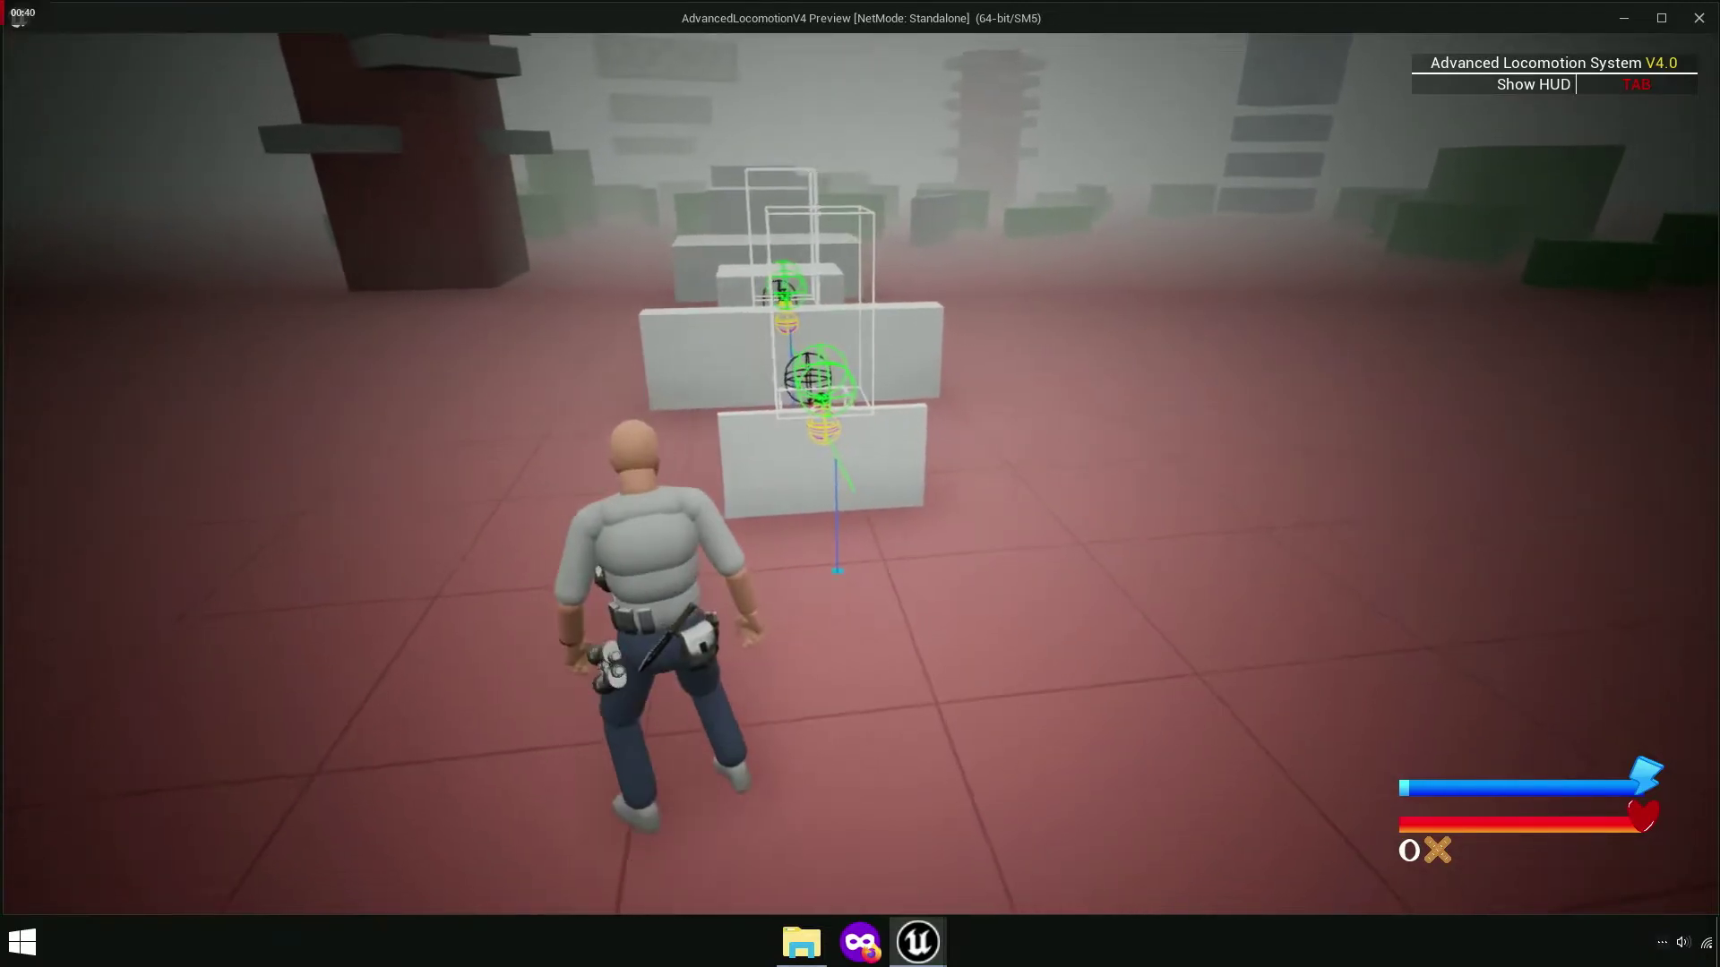
key(space)
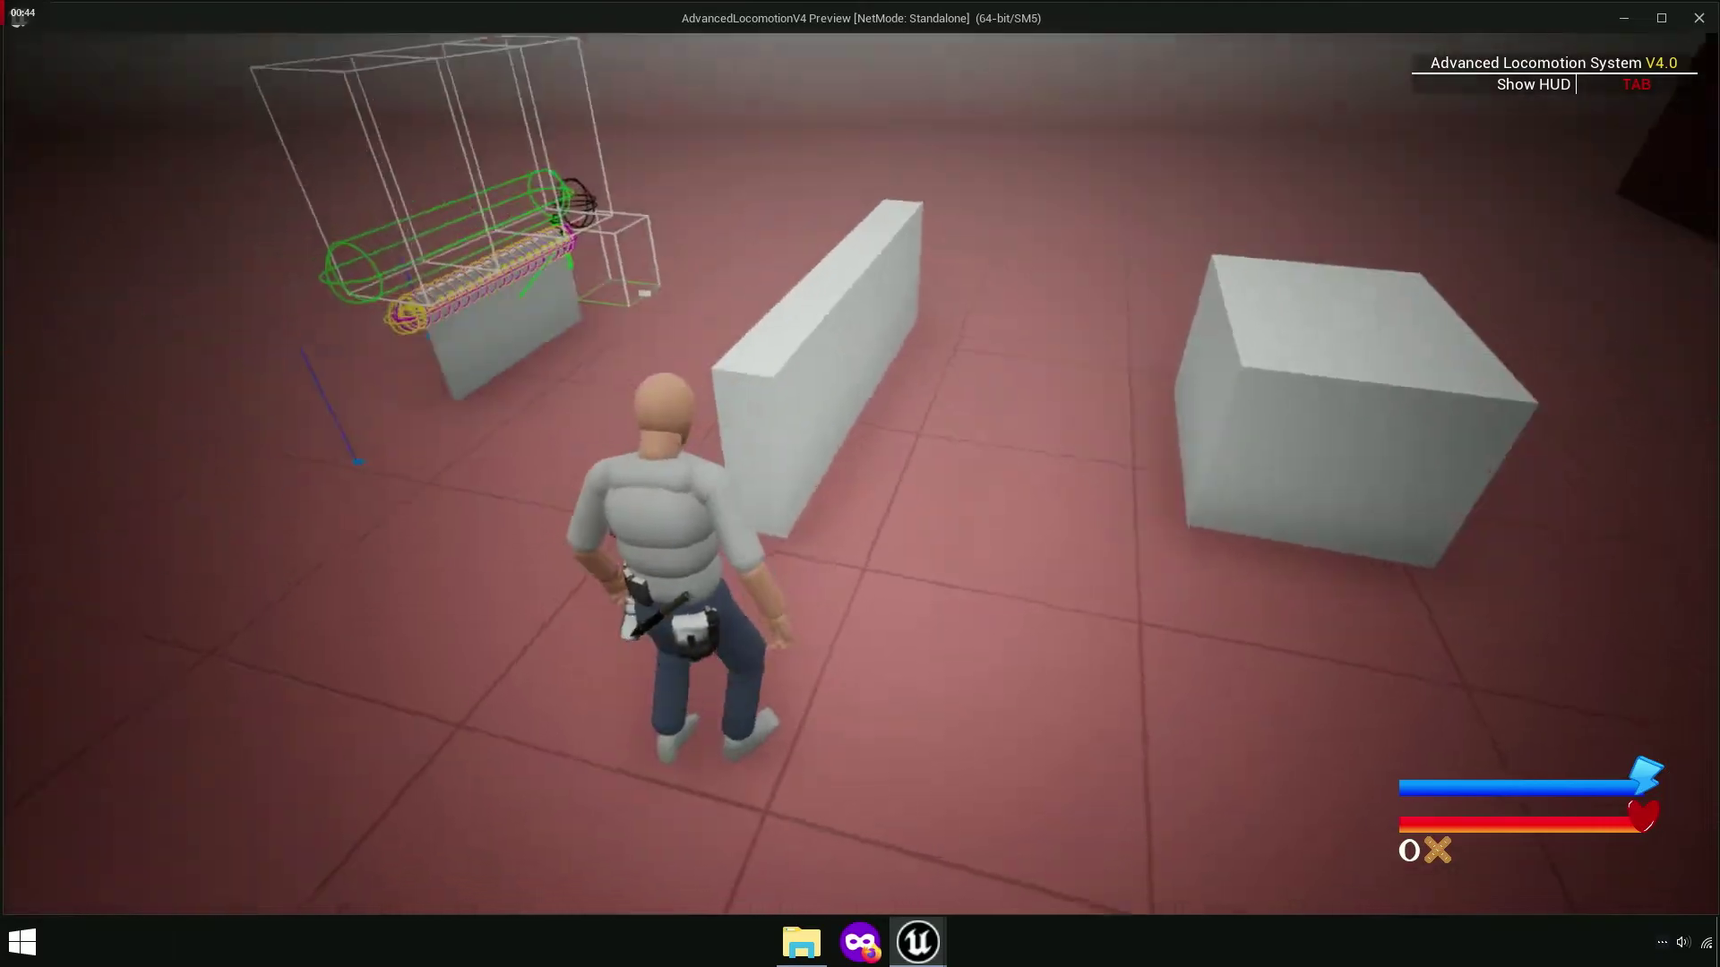
- Mantle over the low white walls and the block along the corridor
key(space)
key(space)
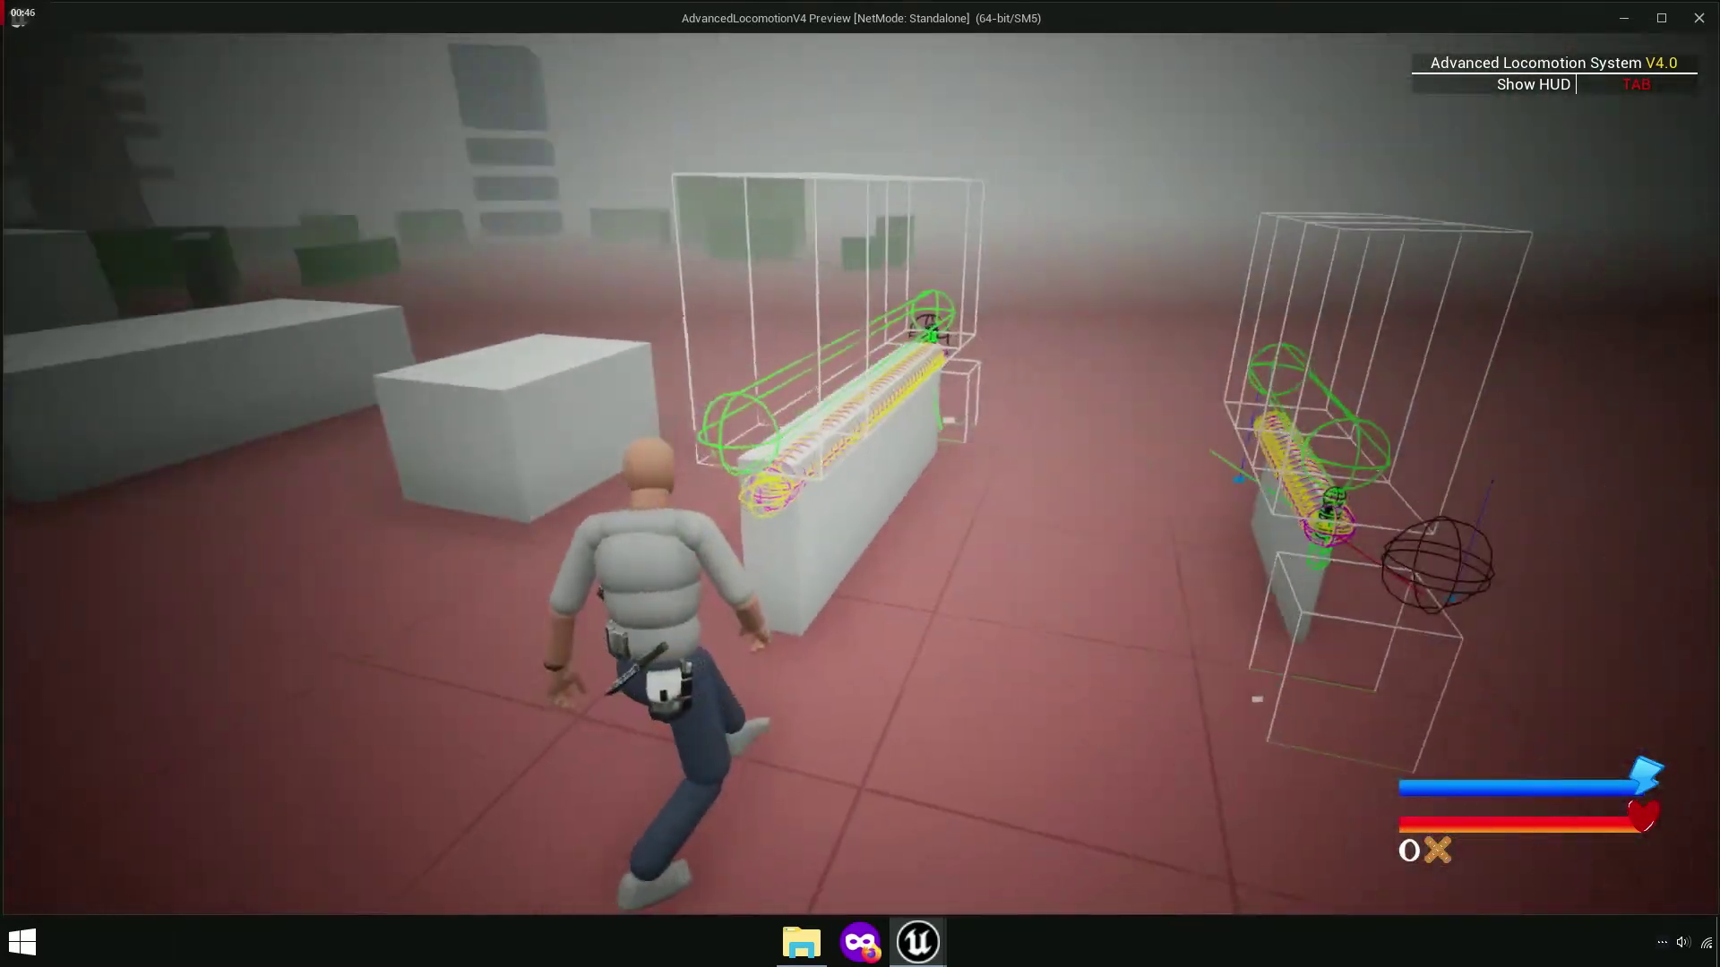
key(space)
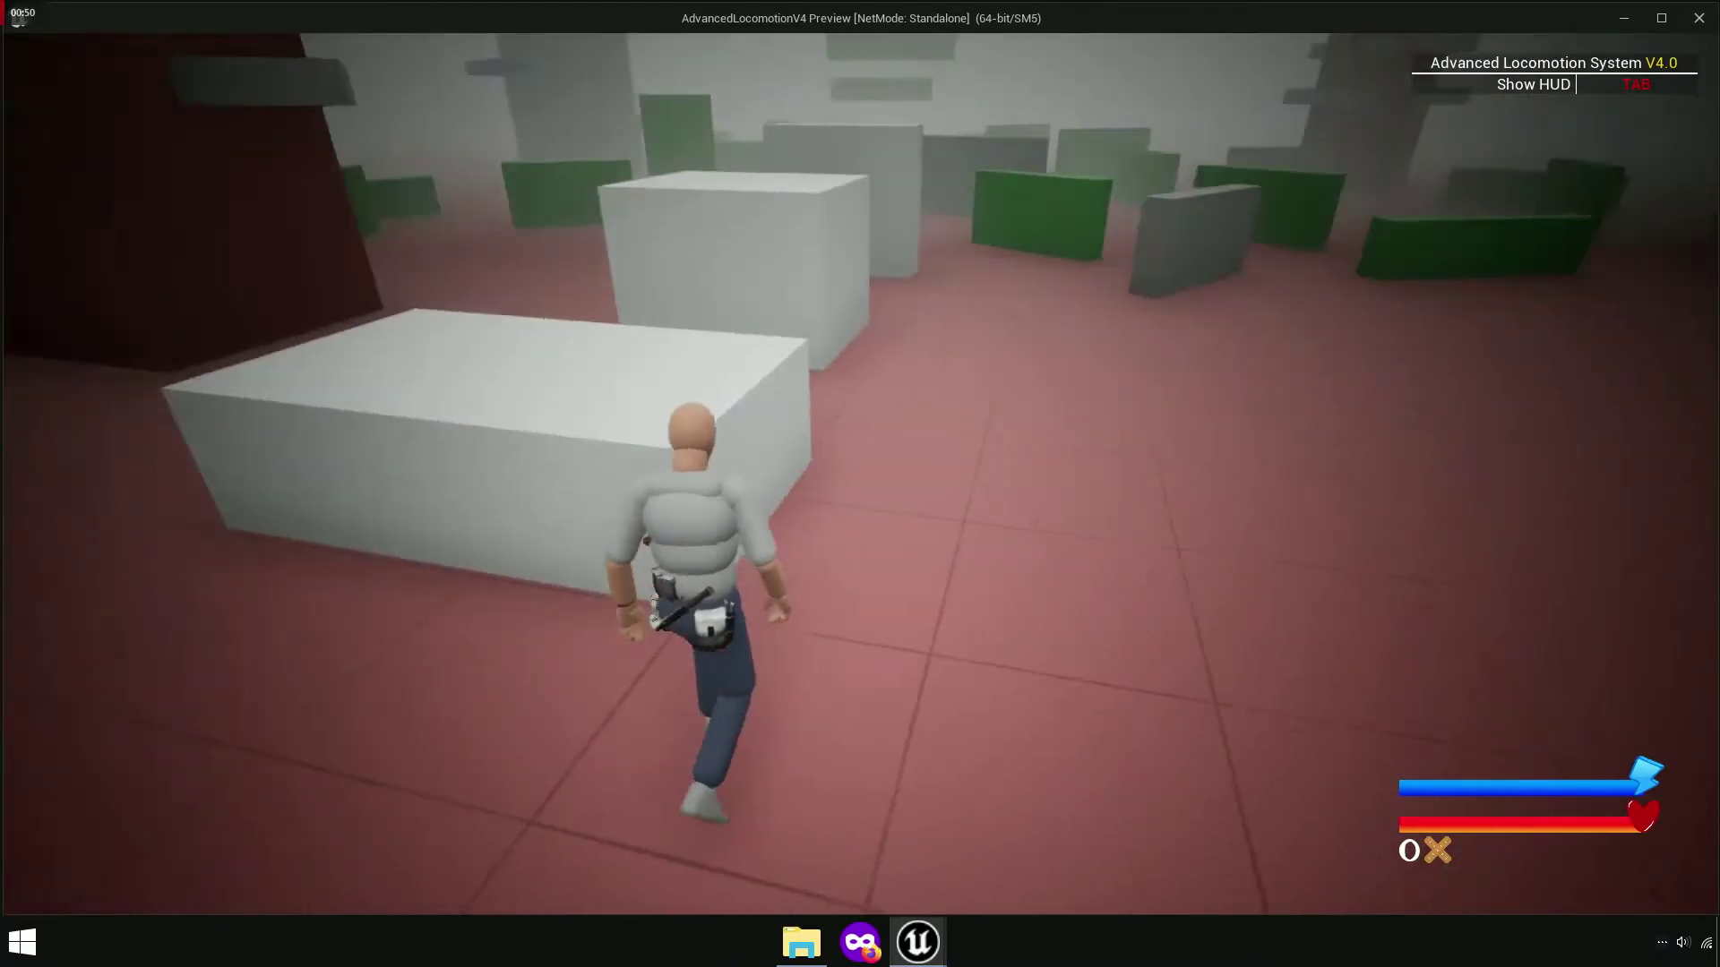
key(space)
key(space)
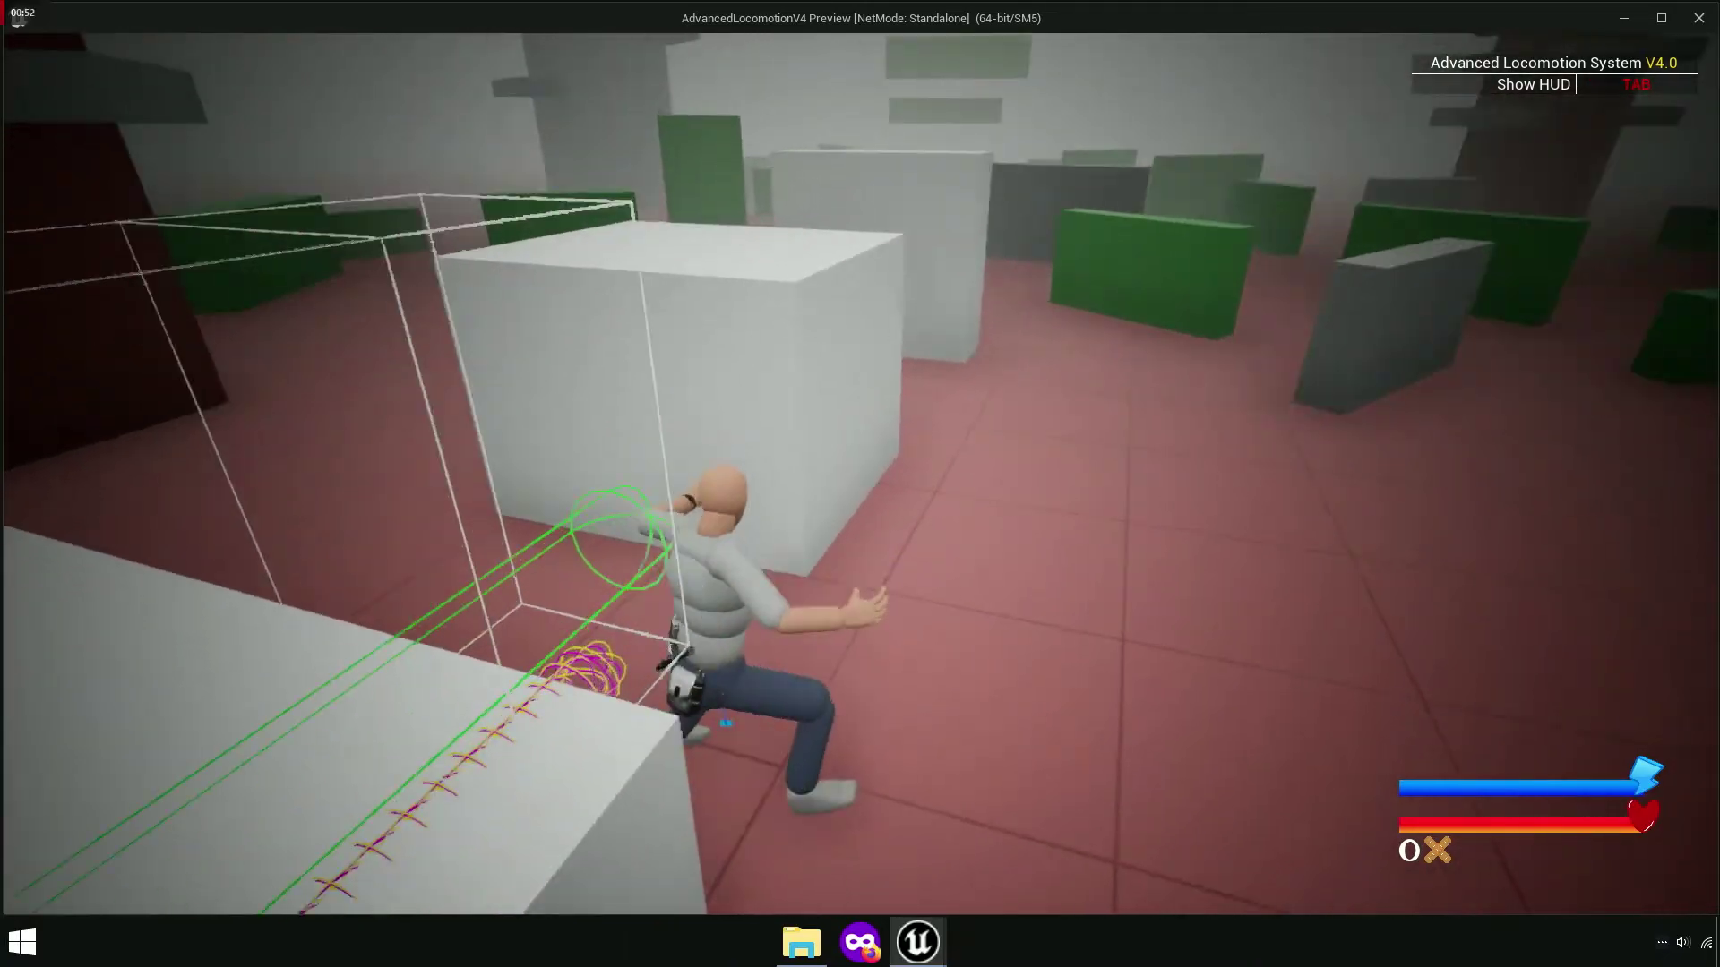
key(space)
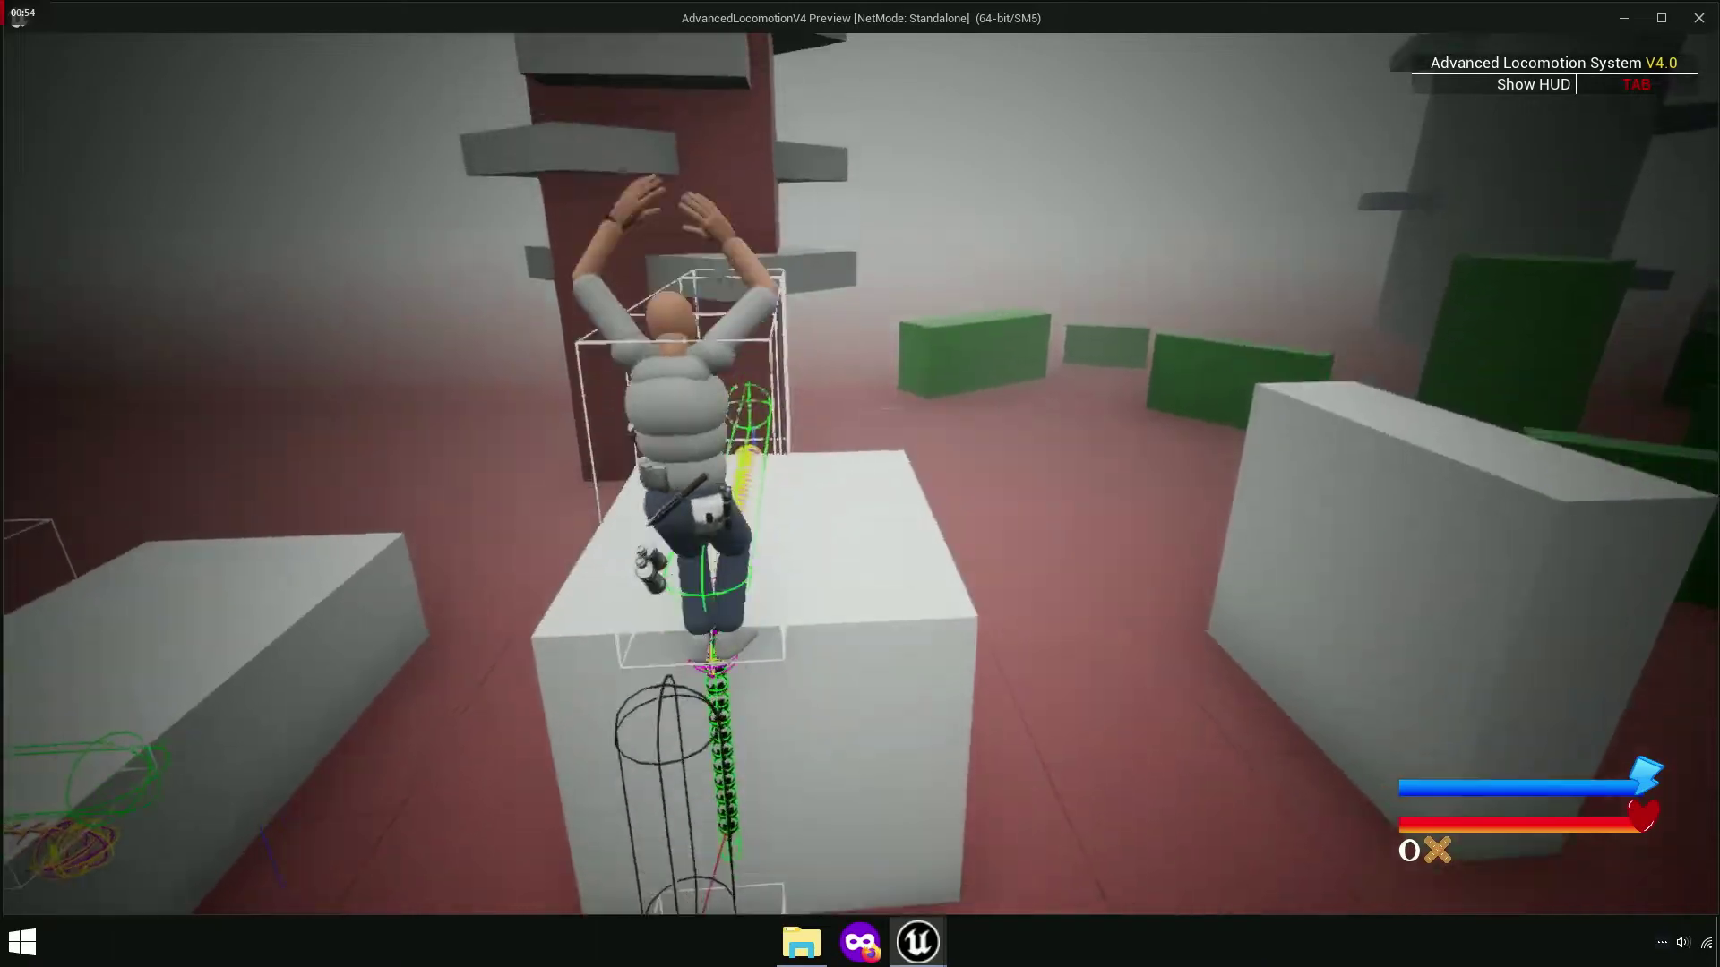
key(w)
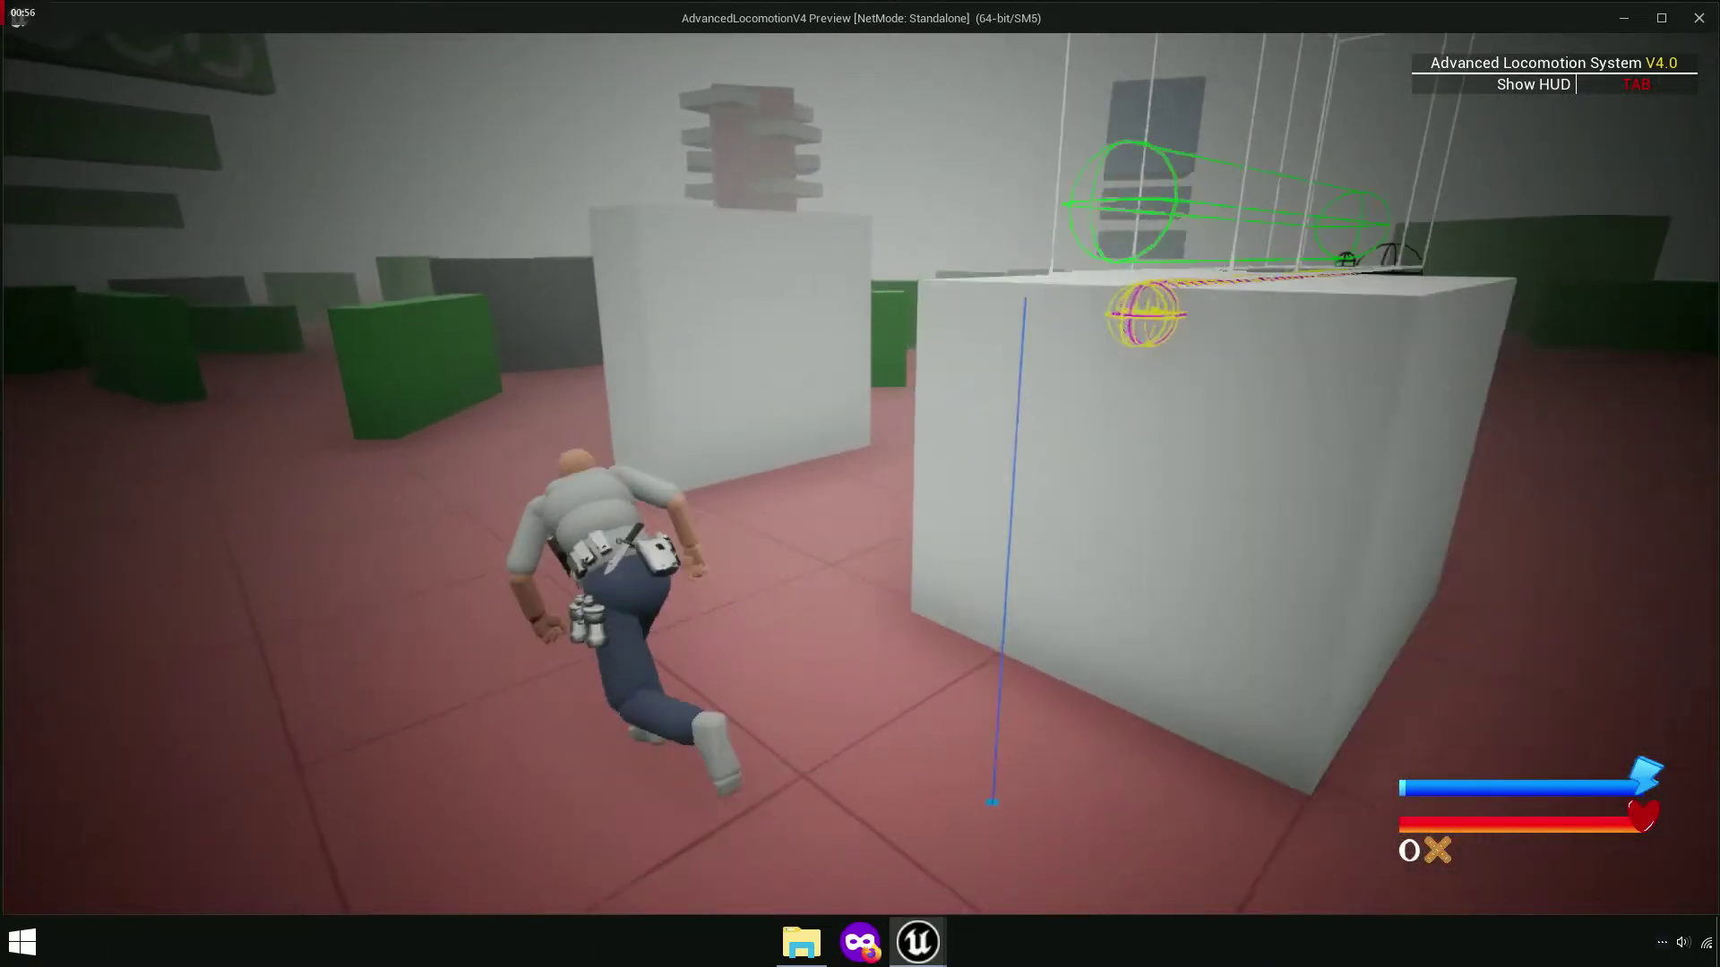
key(space)
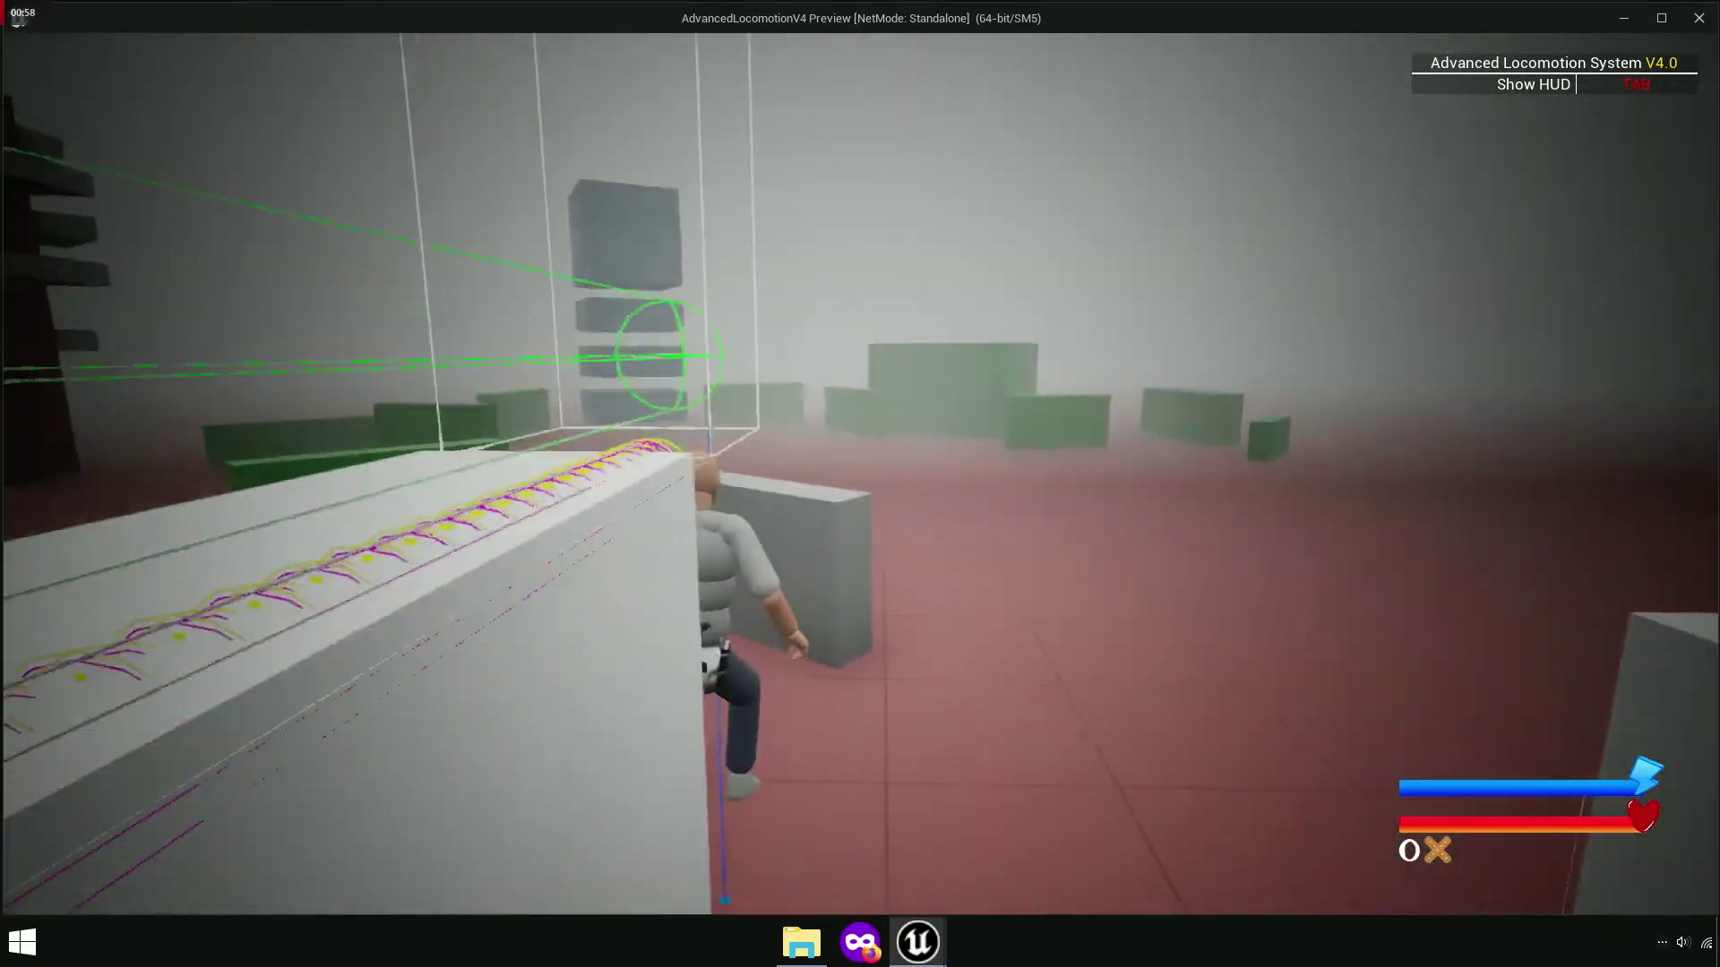
- Mantle onto the green block, over the grey wall, and onto two green walls
key(w)
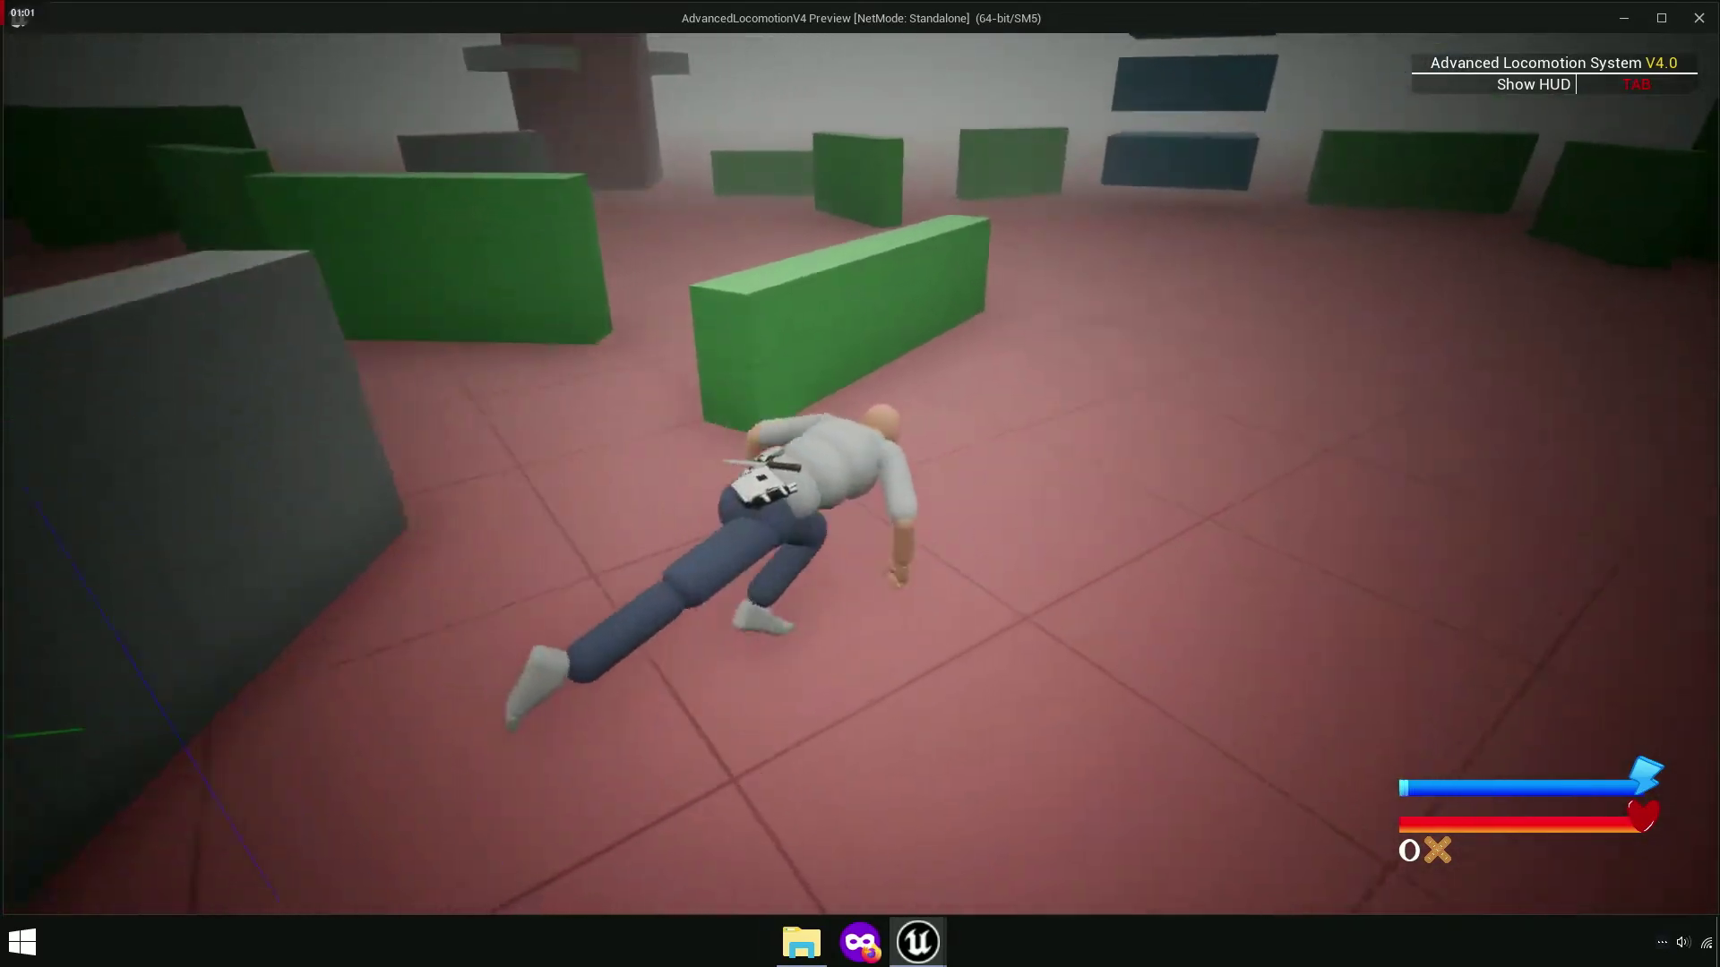
key(space)
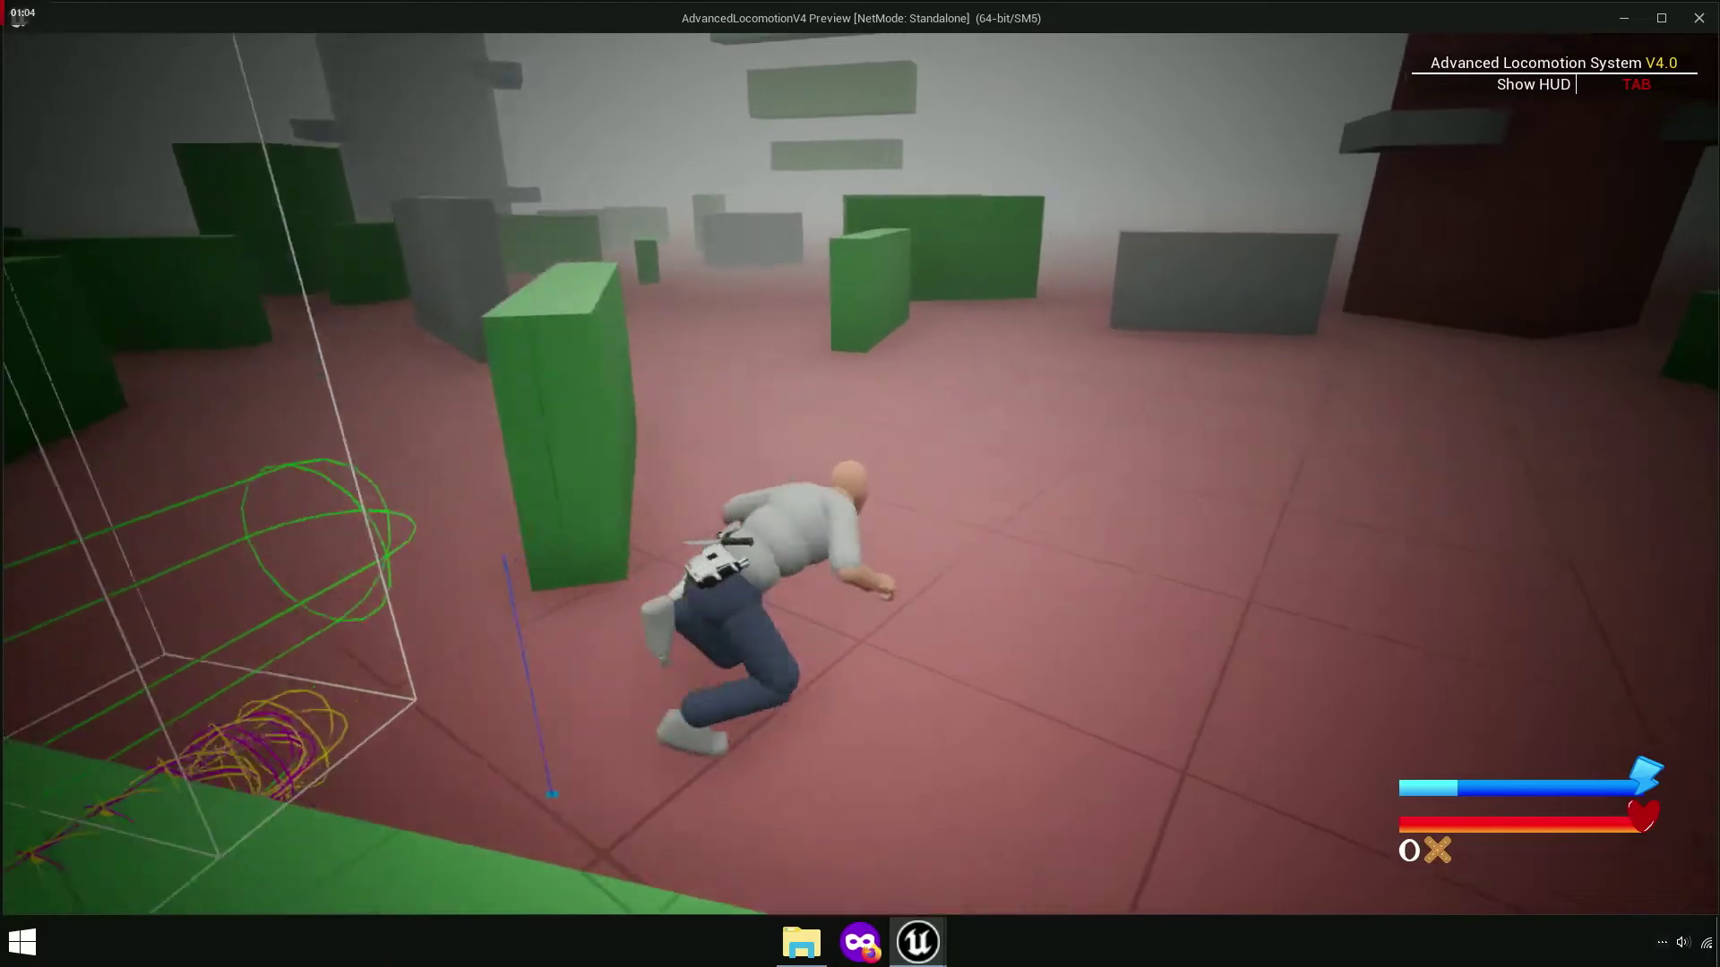
key(w)
key(space)
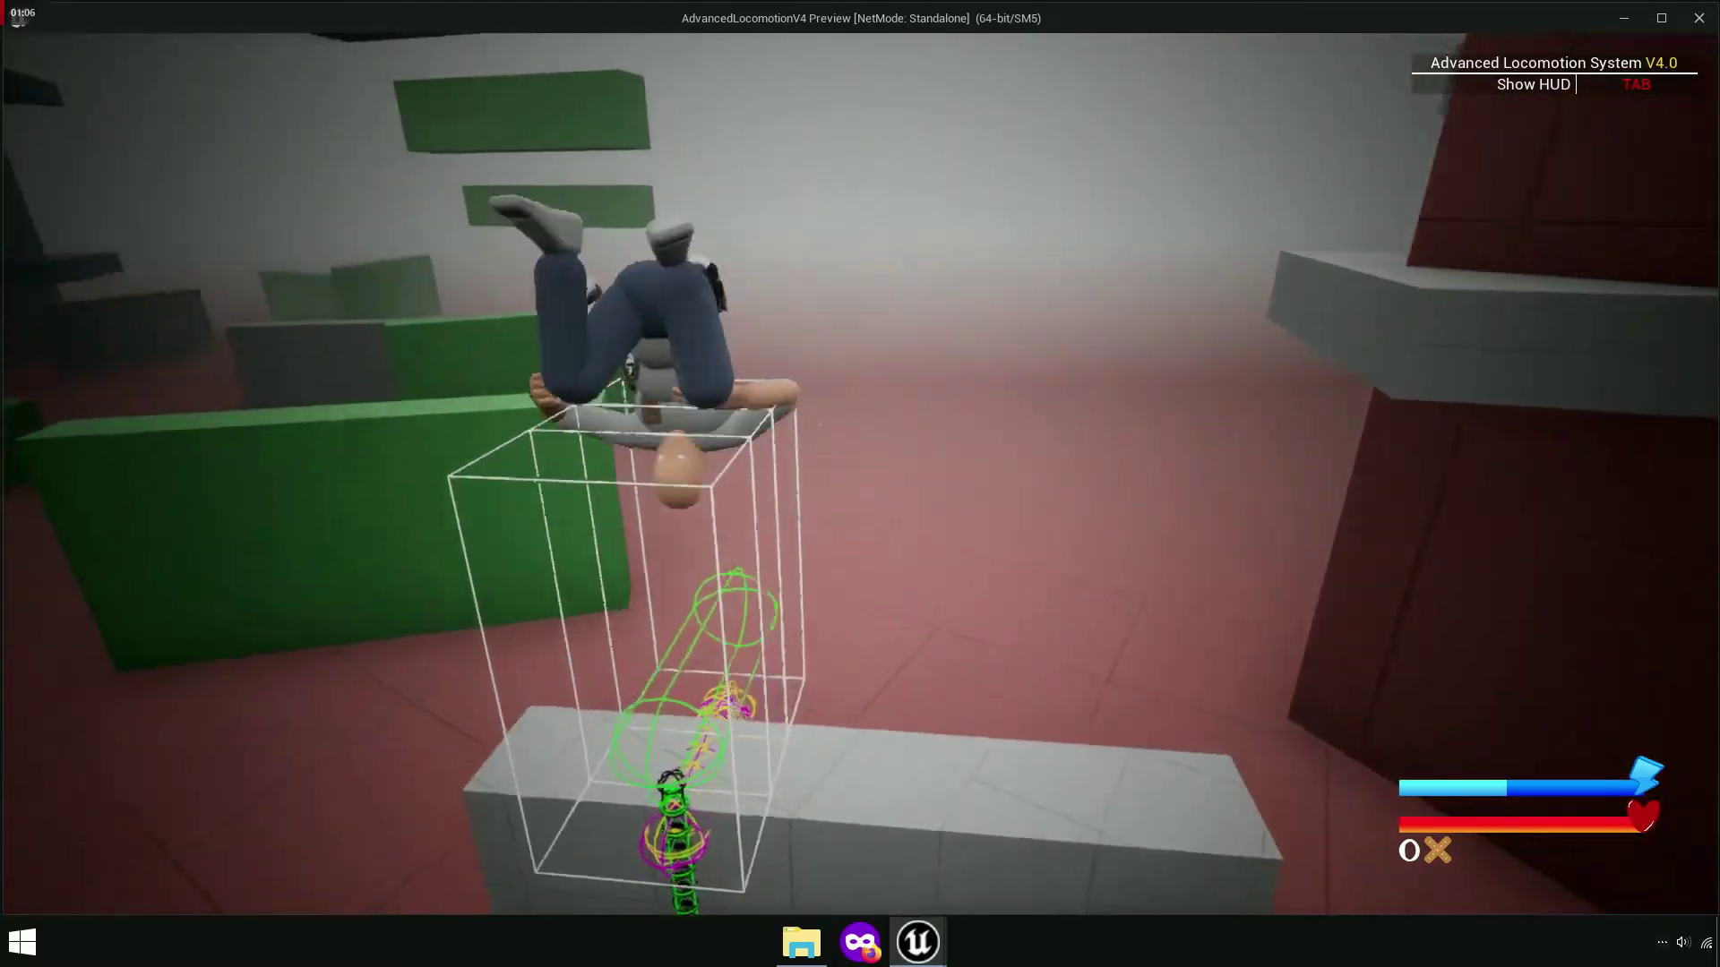
key(space)
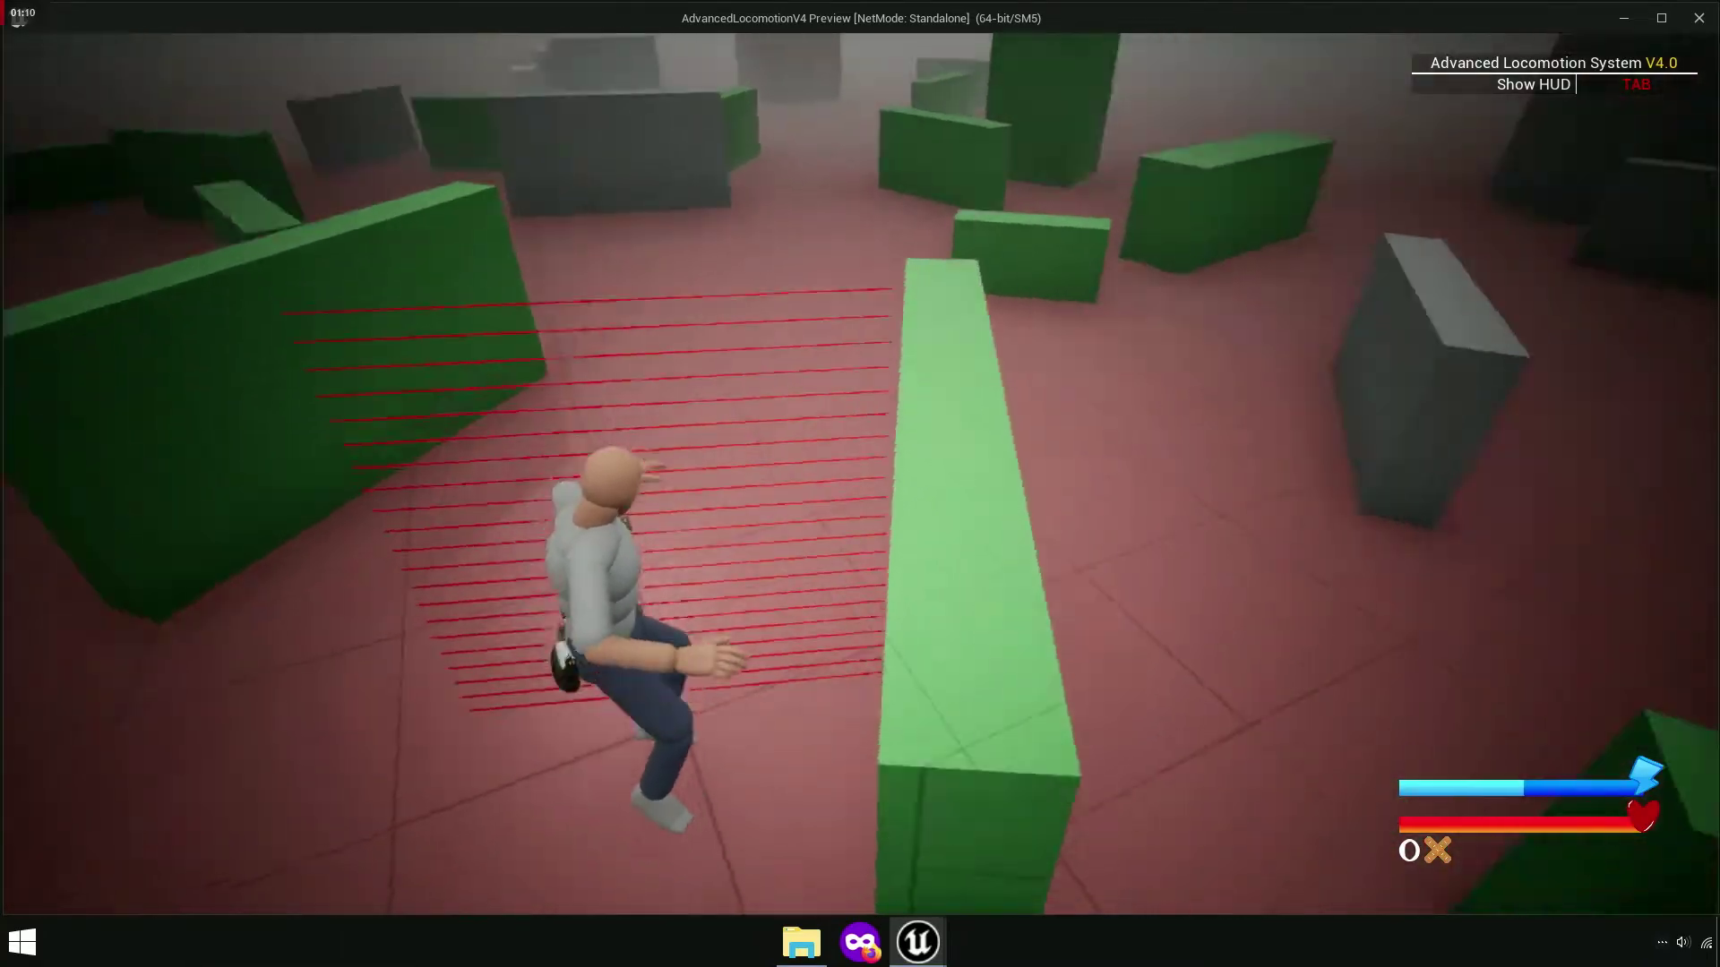
key(space)
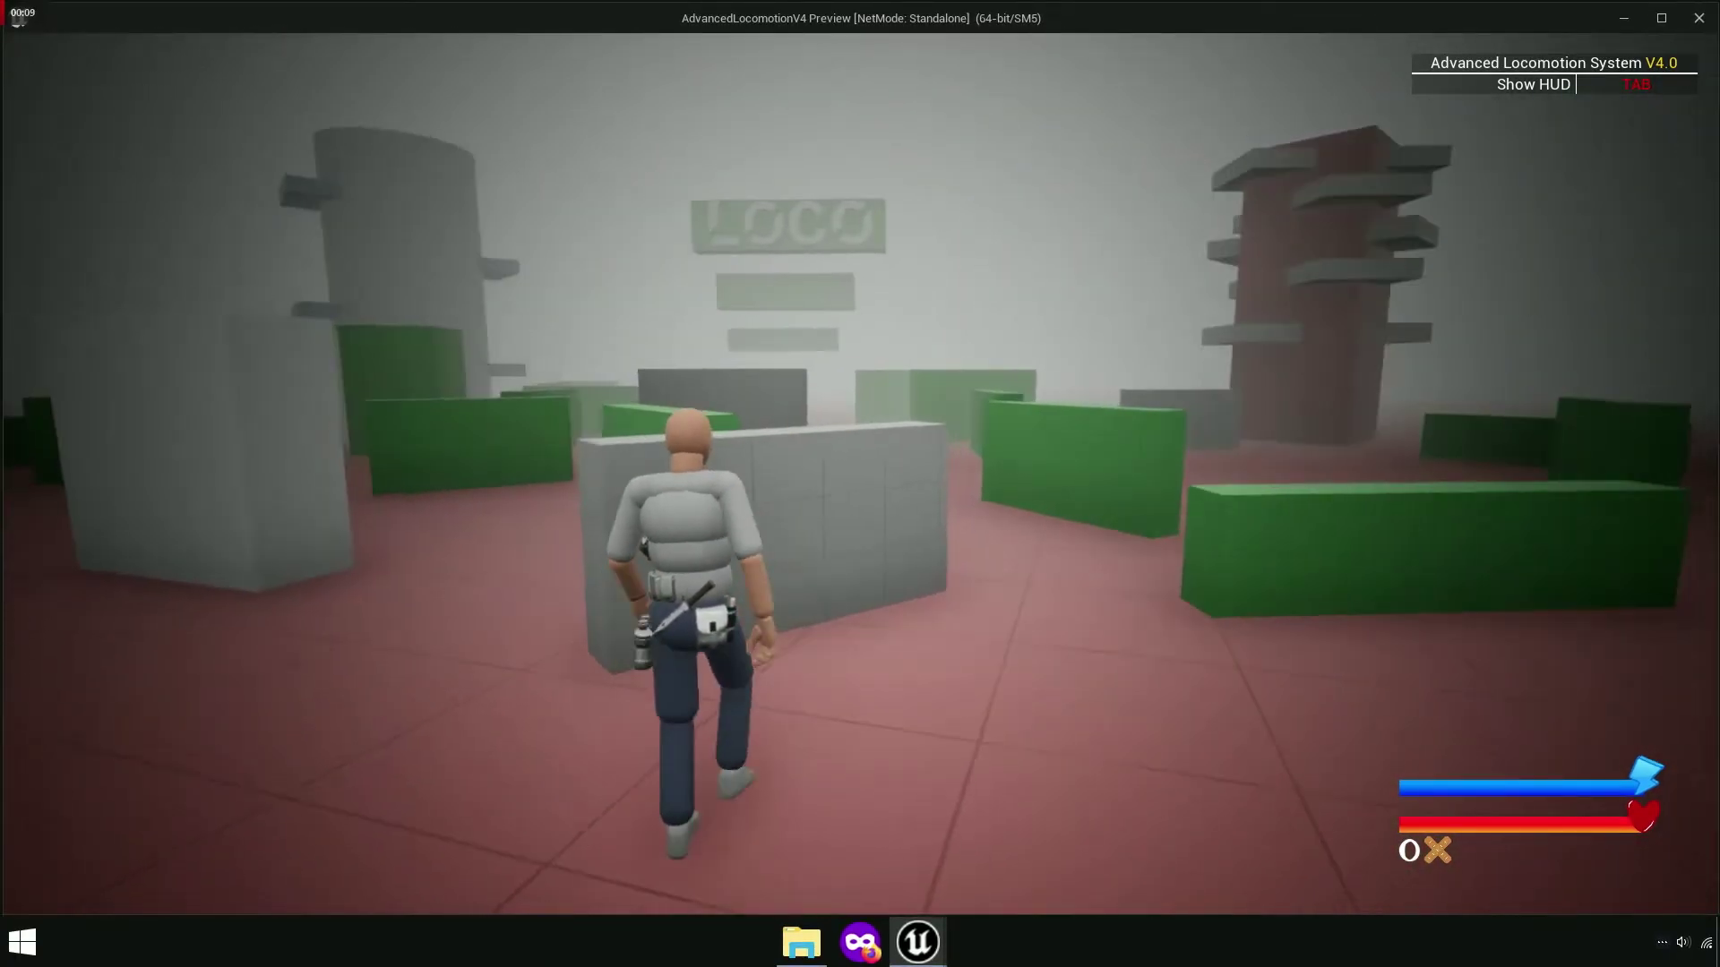
- Mantle onto the grey wall, crouch beside it, then climb onto the grey block
key(space)
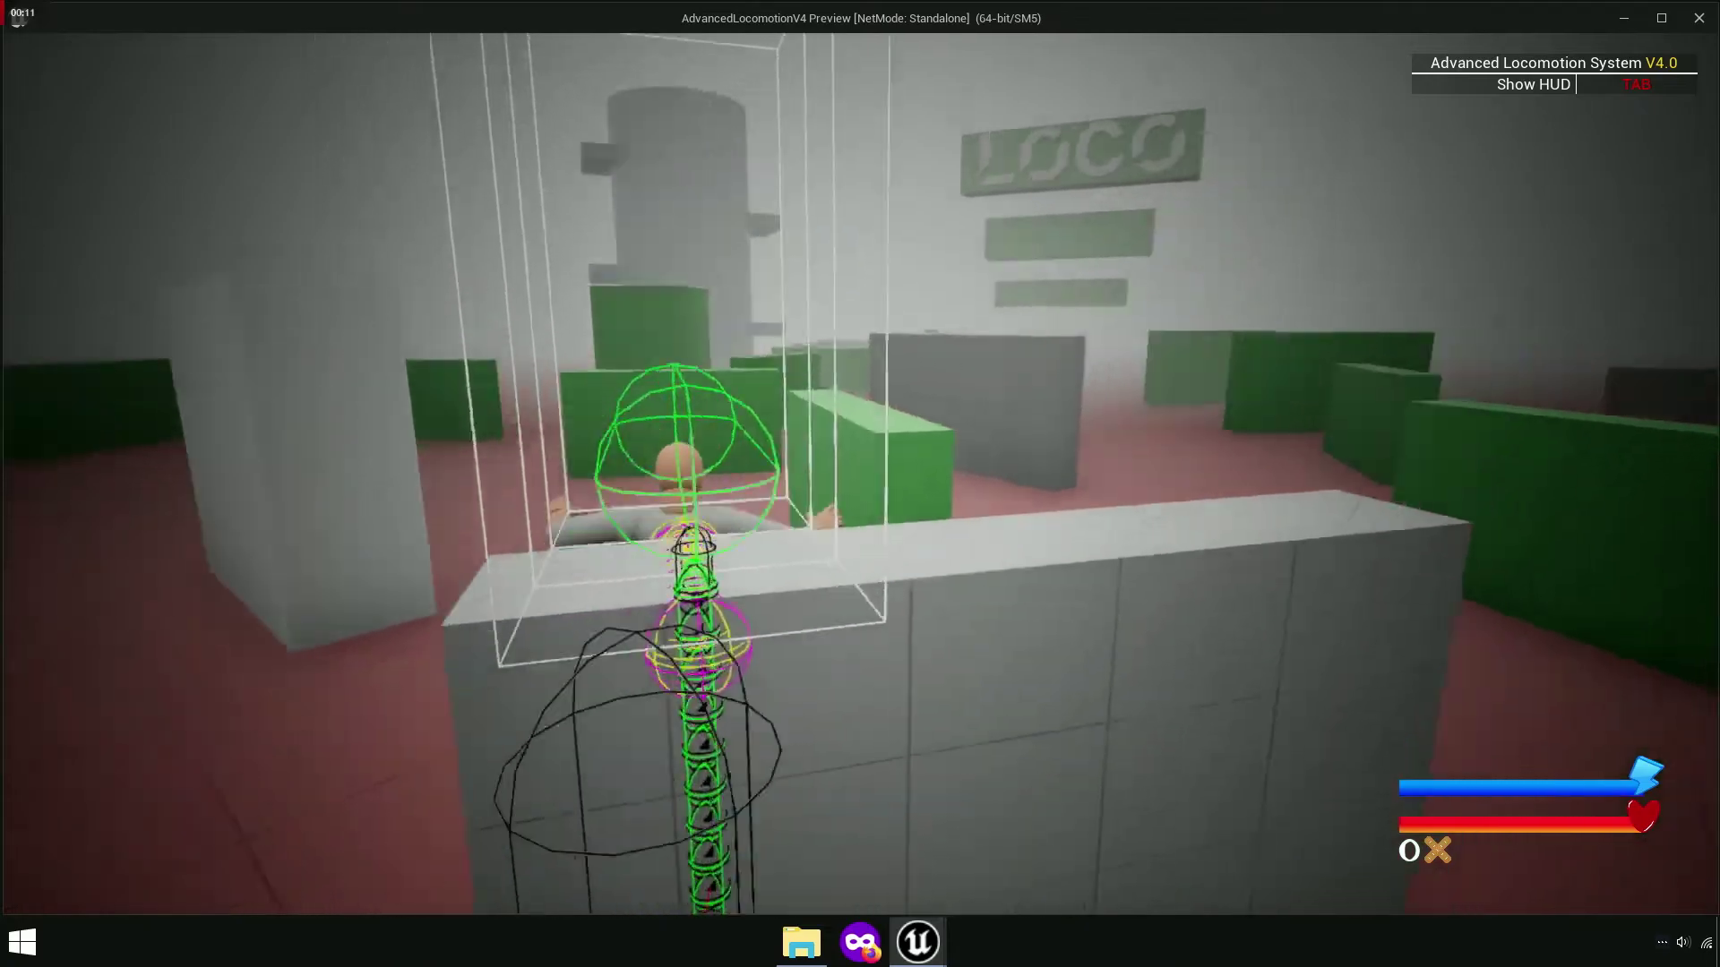
key(c)
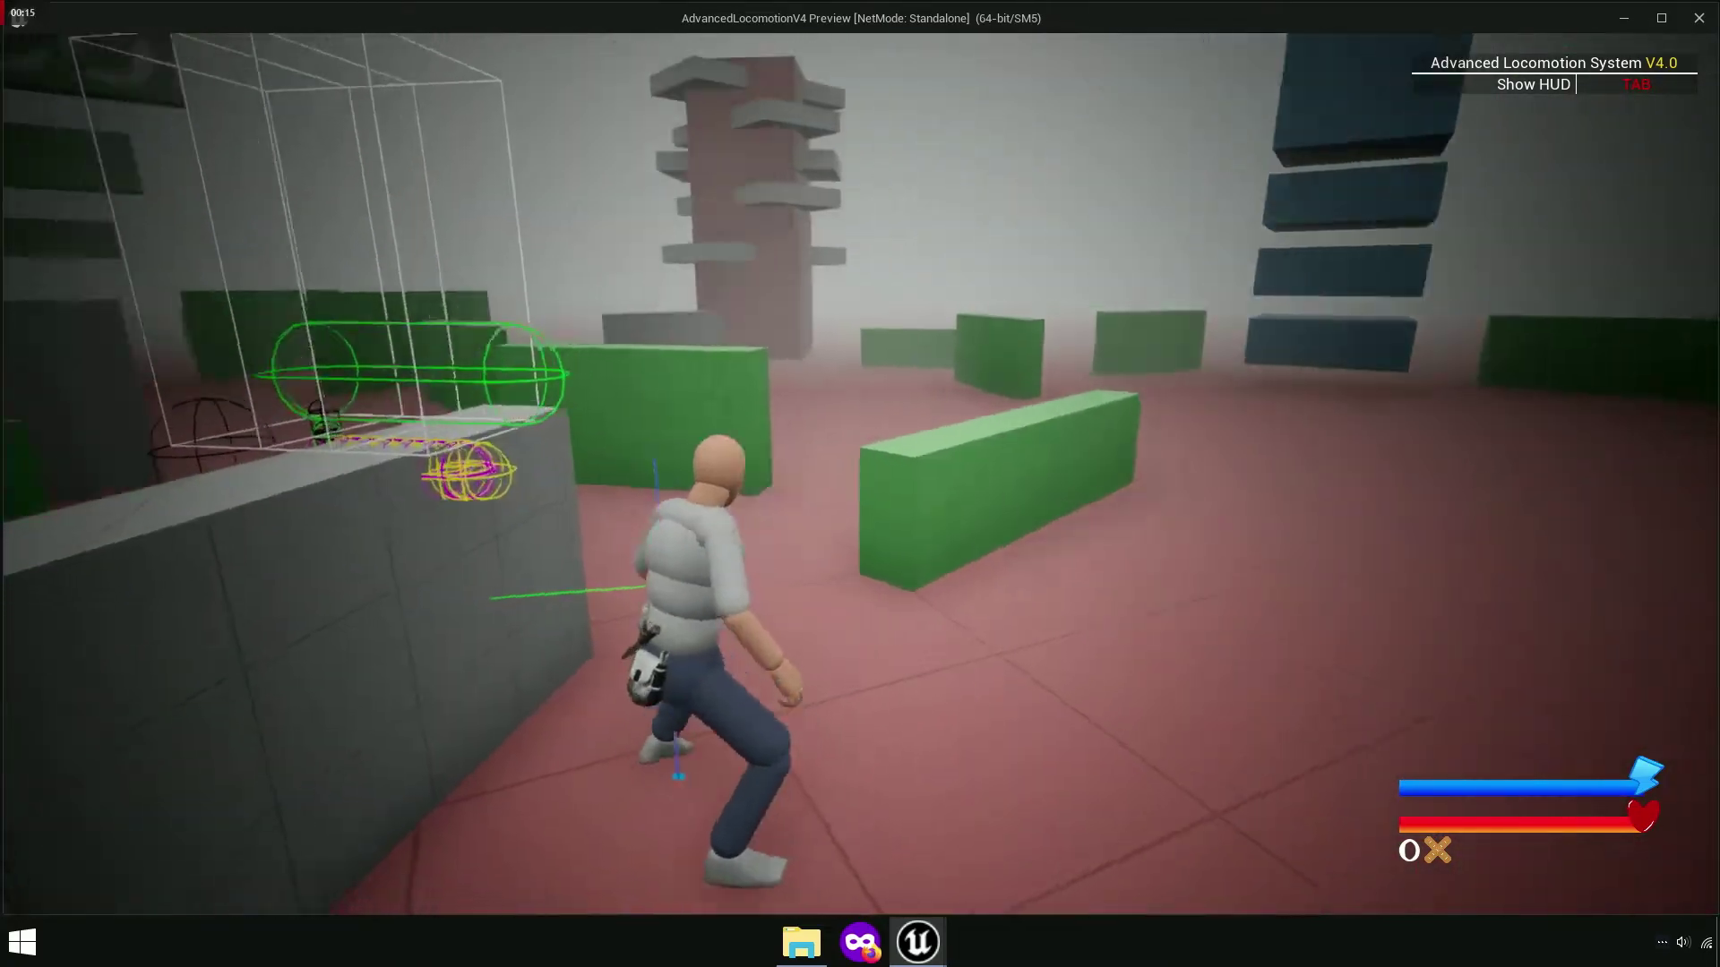
key(space)
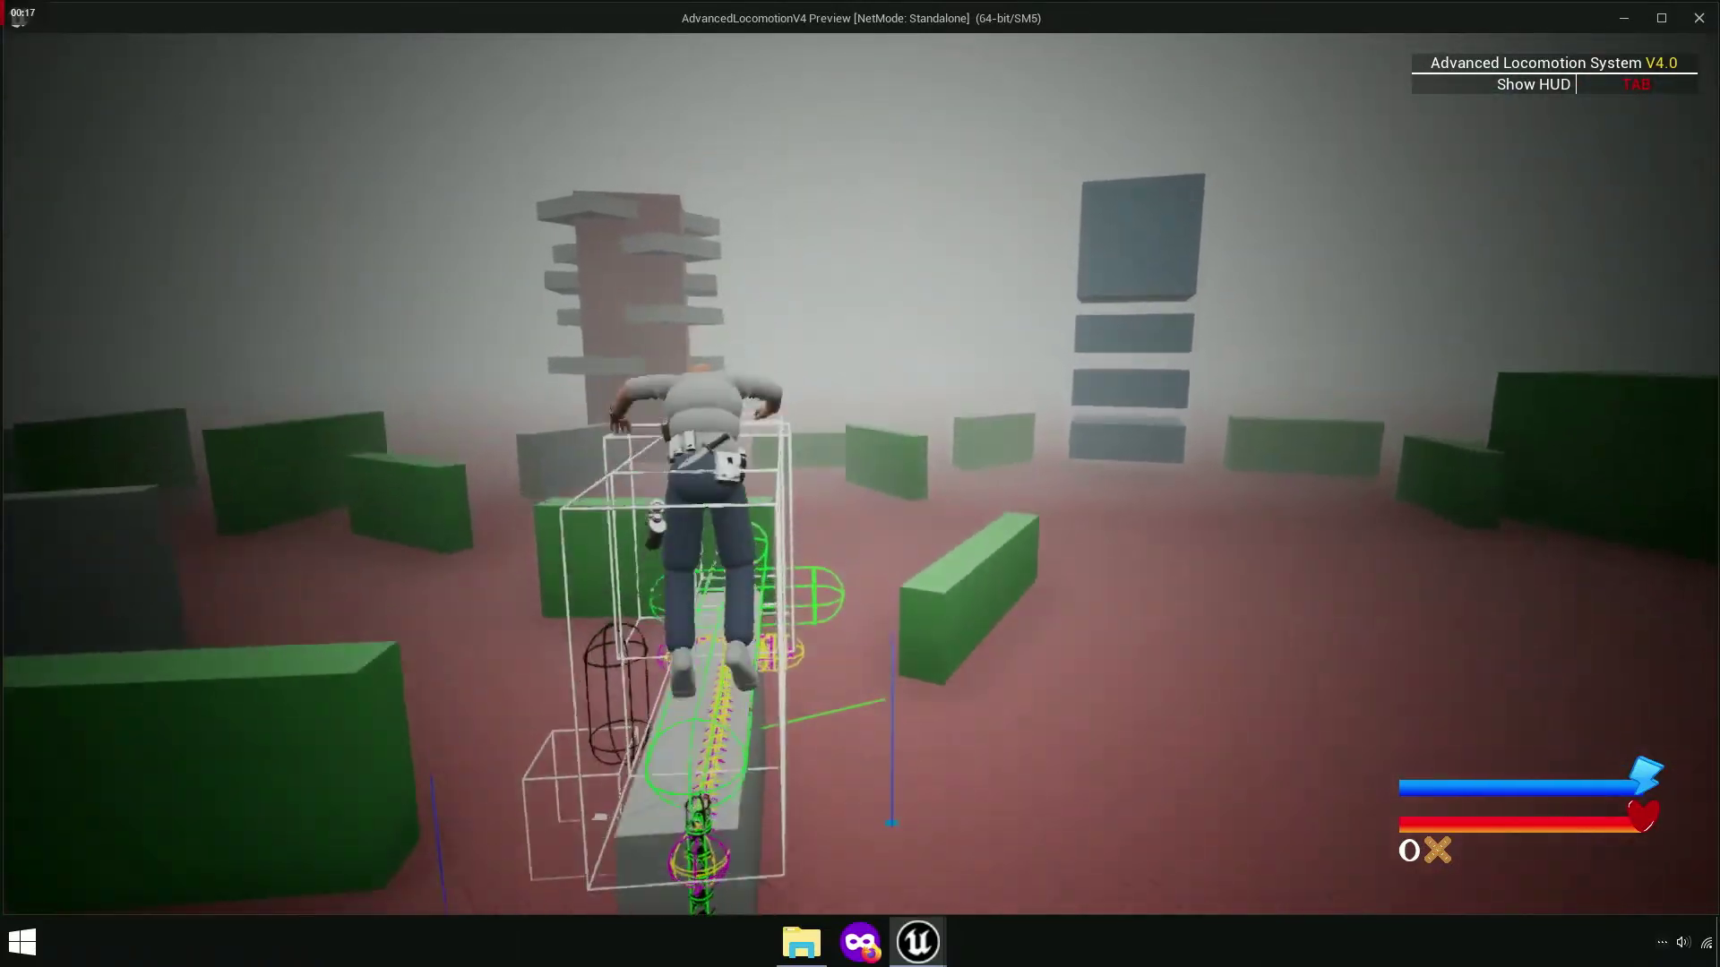